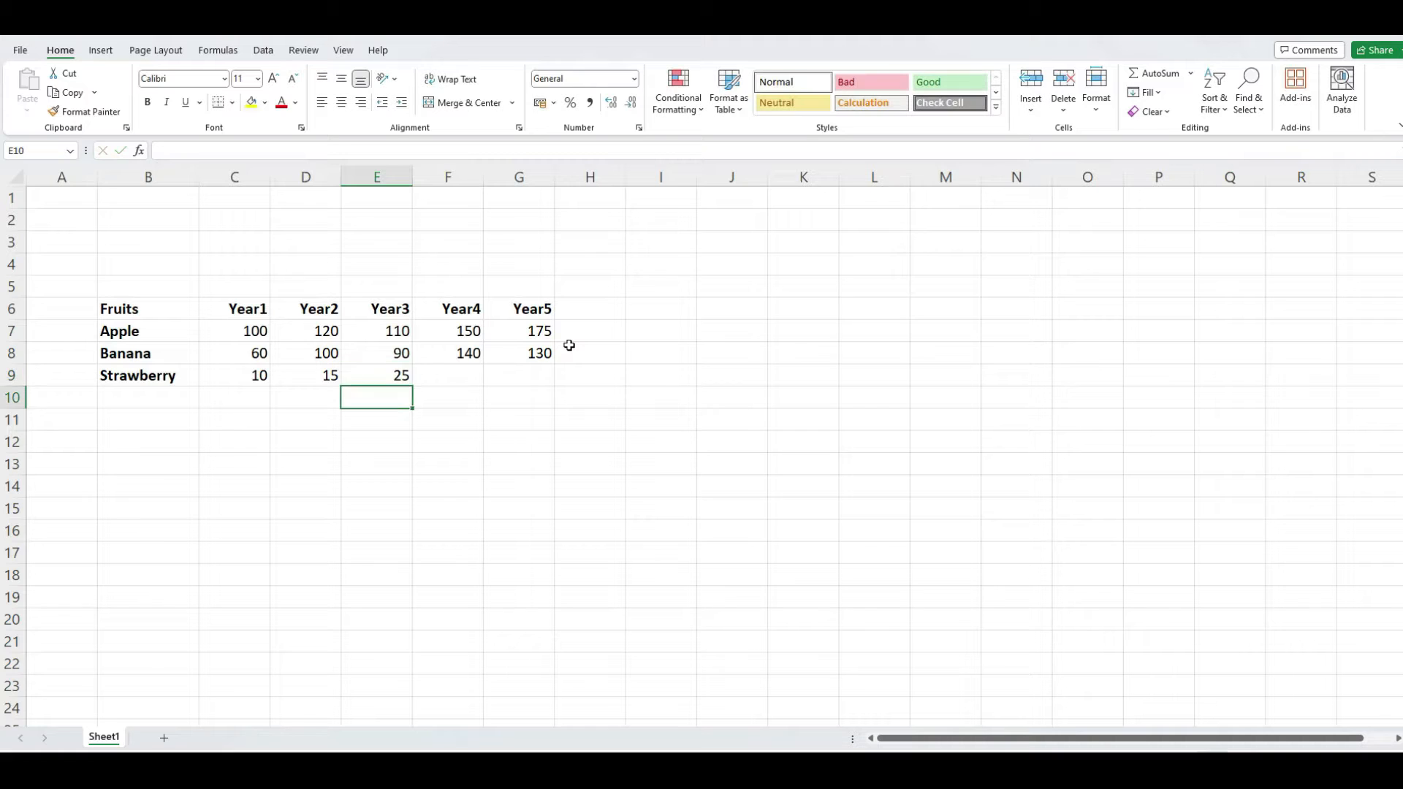
# Fill in the Strawberry row with 30 for Year4 and 27 for Year5.
pyautogui.write('30')
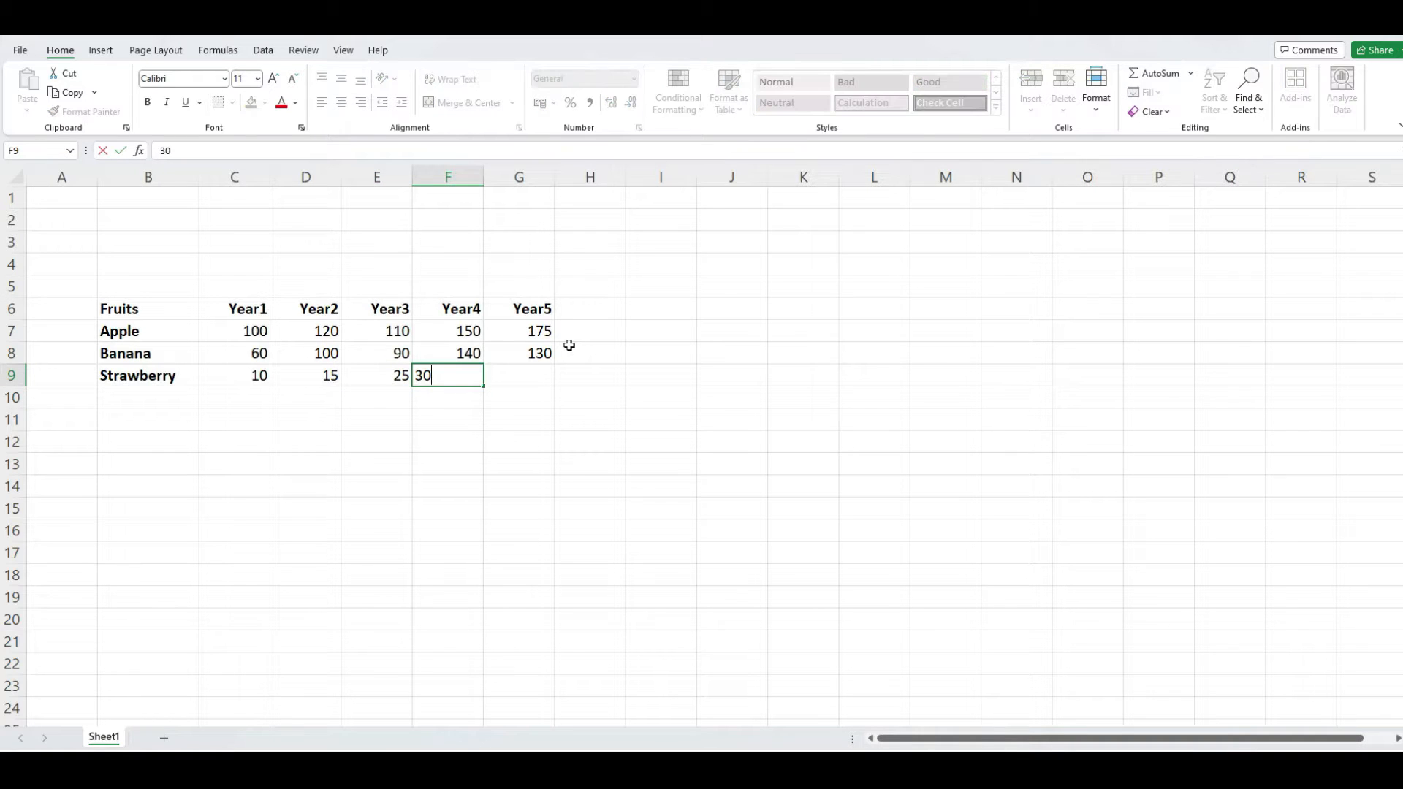
pyautogui.press('Return')
pyautogui.press('Up')
pyautogui.press('Right')
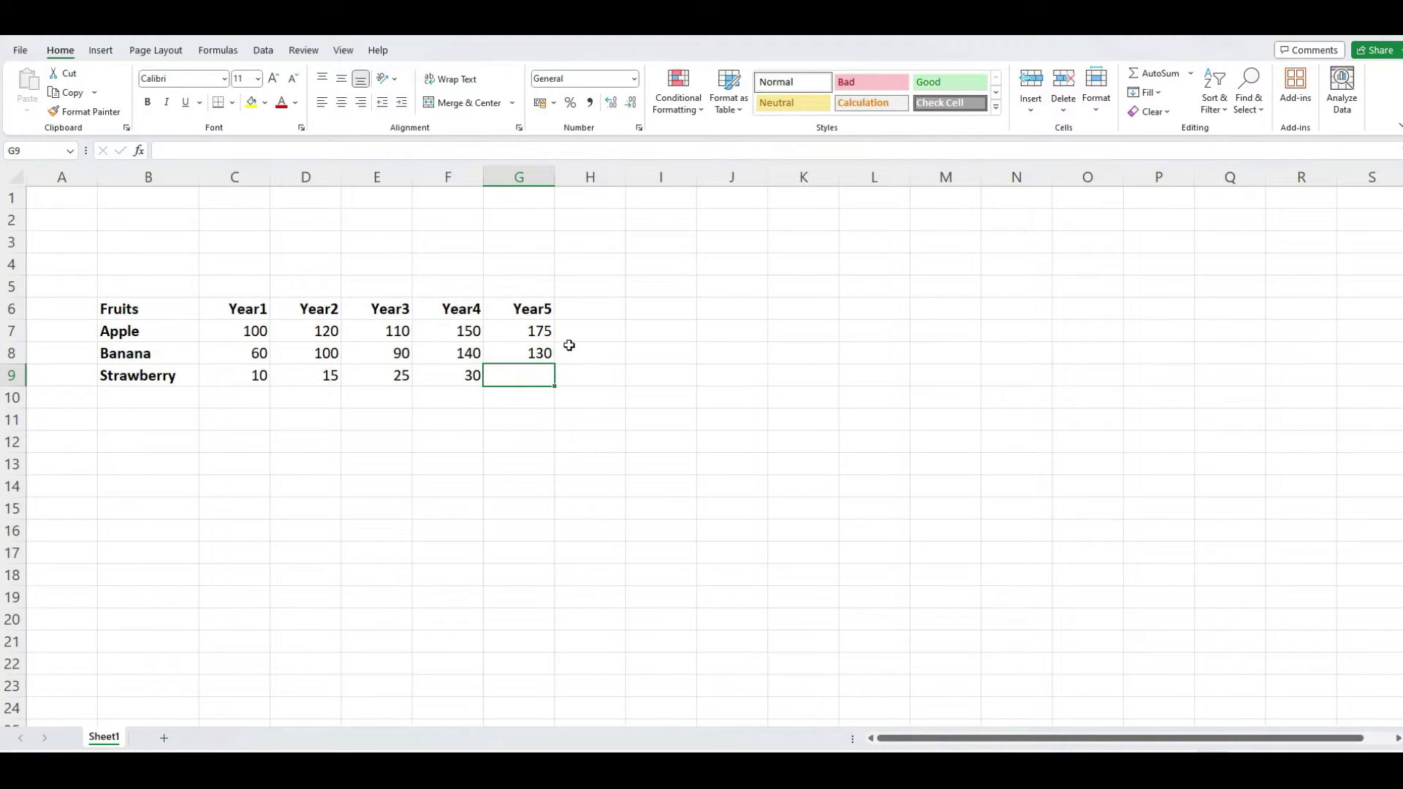
pyautogui.write('27')
pyautogui.press('Return')
pyautogui.press('Up')
# Create a PivotTable from the fruit data range B6:G9 on a new worksheet.
pyautogui.click(157, 309)
pyautogui.moveTo(156, 309); pyautogui.dragTo(519, 375)
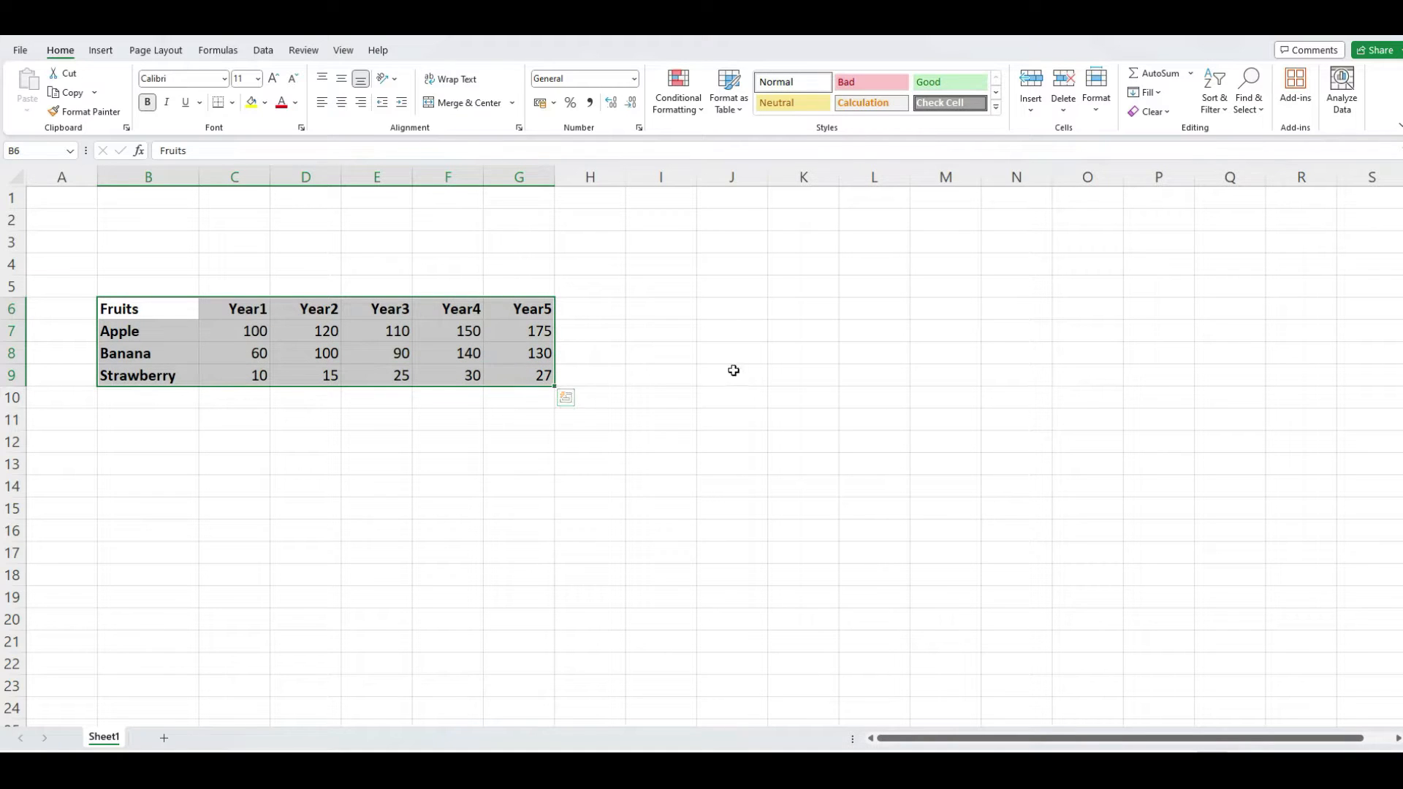
pyautogui.click(101, 52)
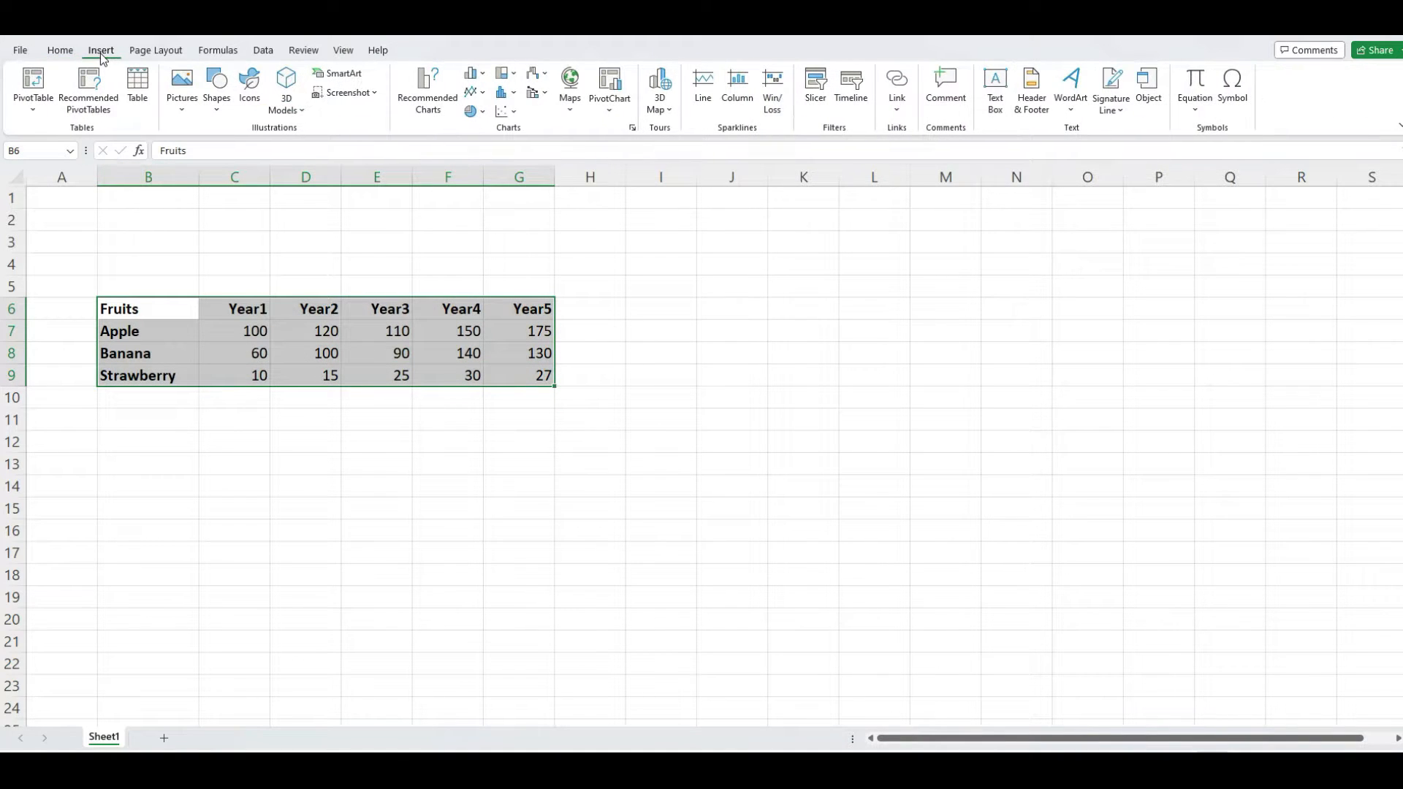
pyautogui.click(35, 115)
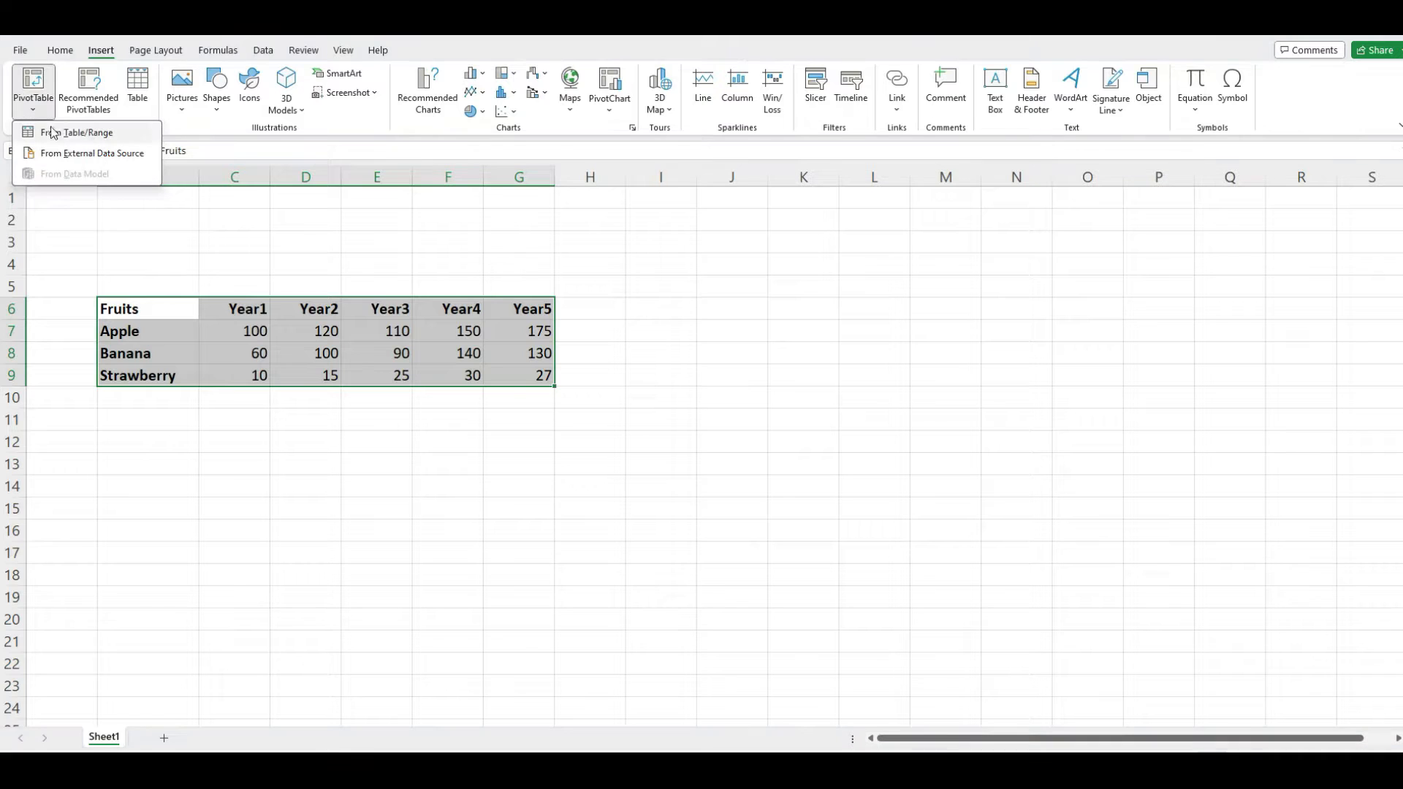
pyautogui.click(57, 134)
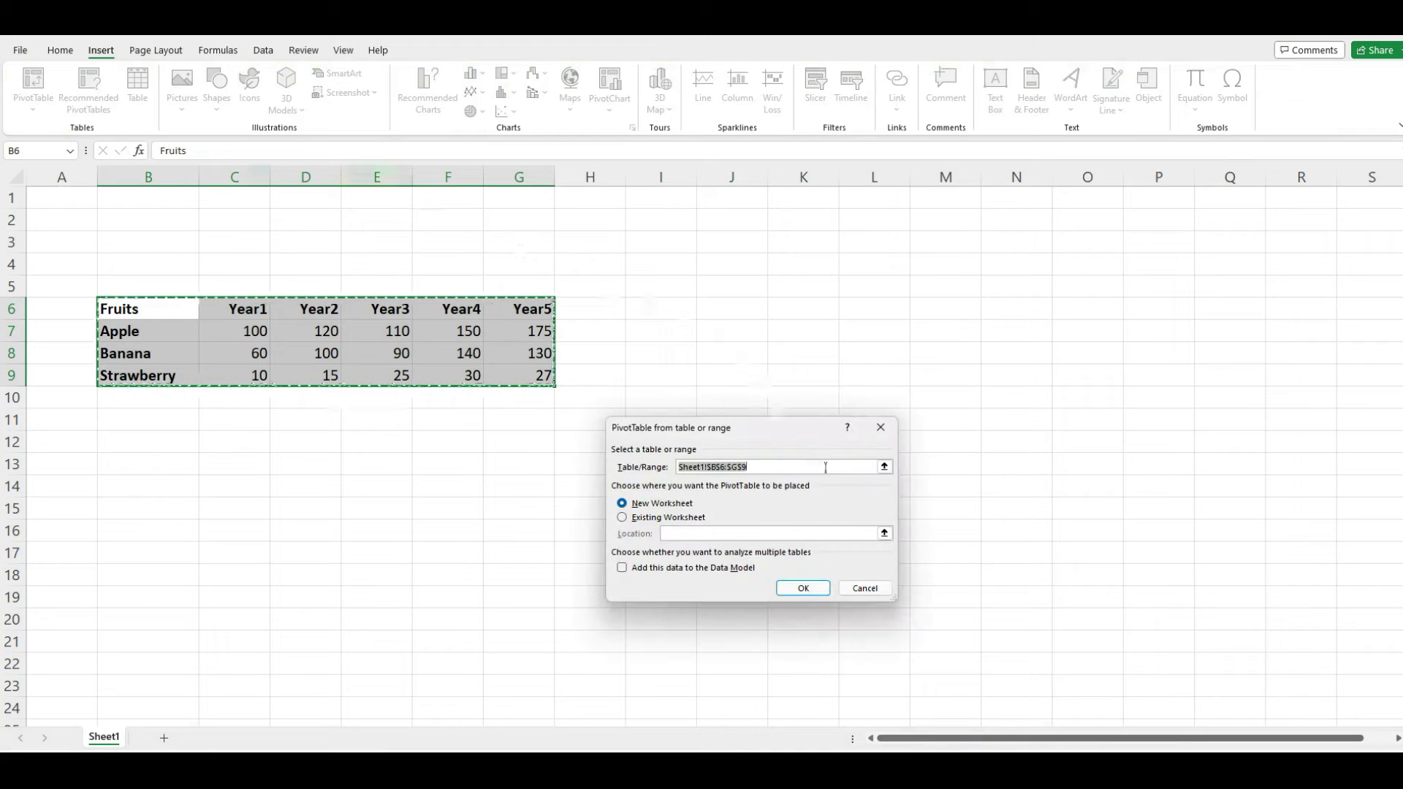
pyautogui.click(801, 587)
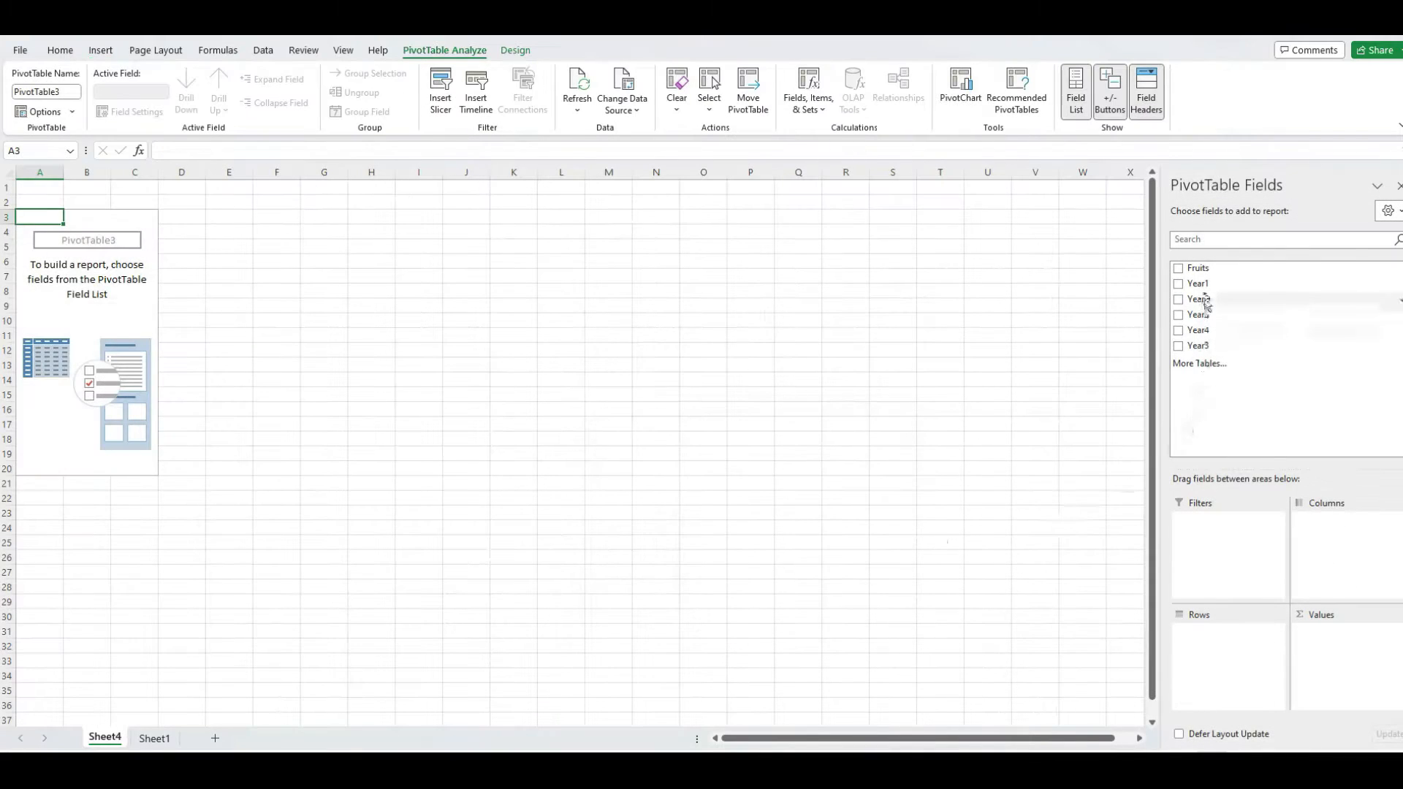
# Add Fruits to the PivotTable's rows and Year1 through Year5 to its values.
pyautogui.moveTo(1204, 273); pyautogui.dragTo(1242, 650)
pyautogui.moveTo(1218, 287); pyautogui.dragTo(1340, 652)
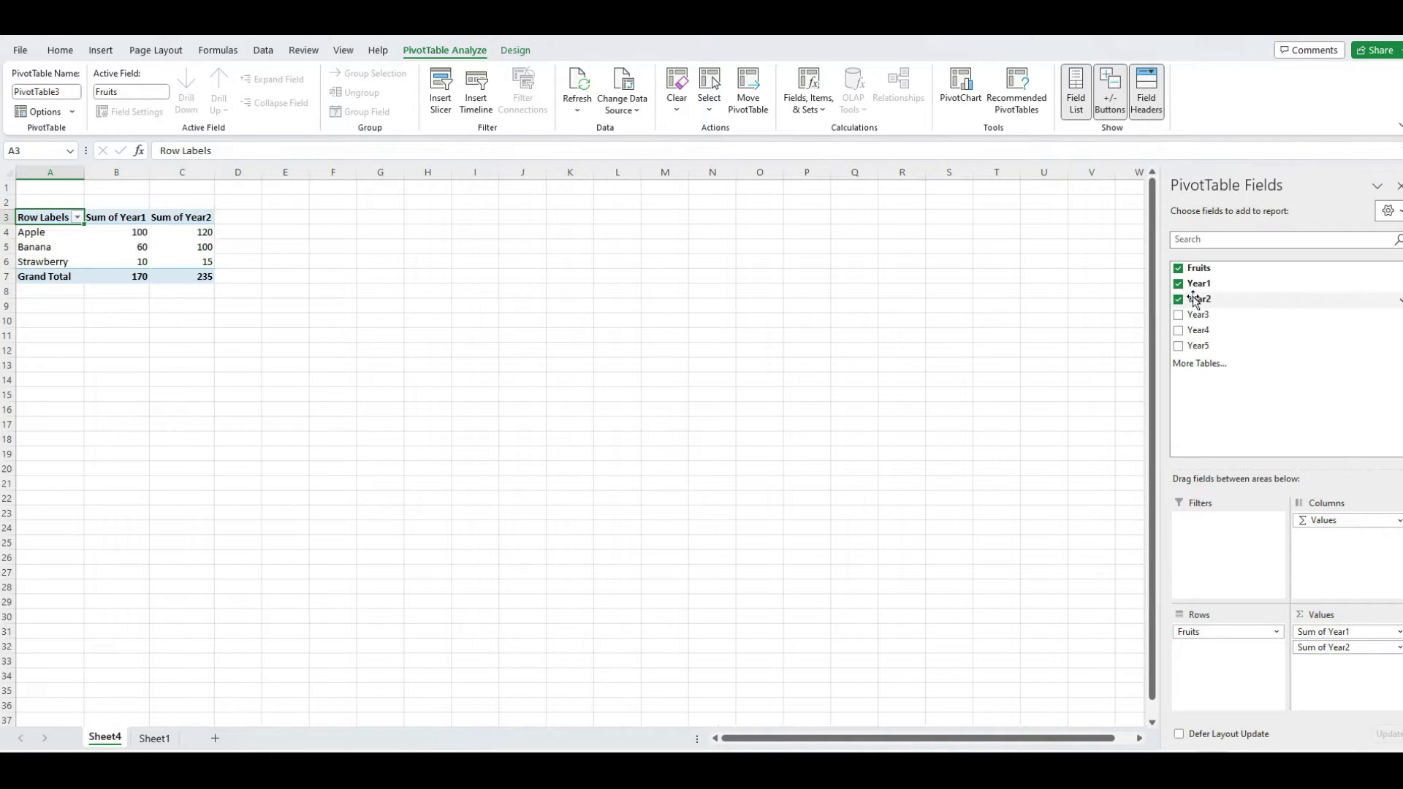
pyautogui.moveTo(1203, 316); pyautogui.dragTo(1341, 660)
pyautogui.moveTo(1189, 336); pyautogui.dragTo(1338, 683)
pyautogui.moveTo(1204, 347); pyautogui.dragTo(1341, 691)
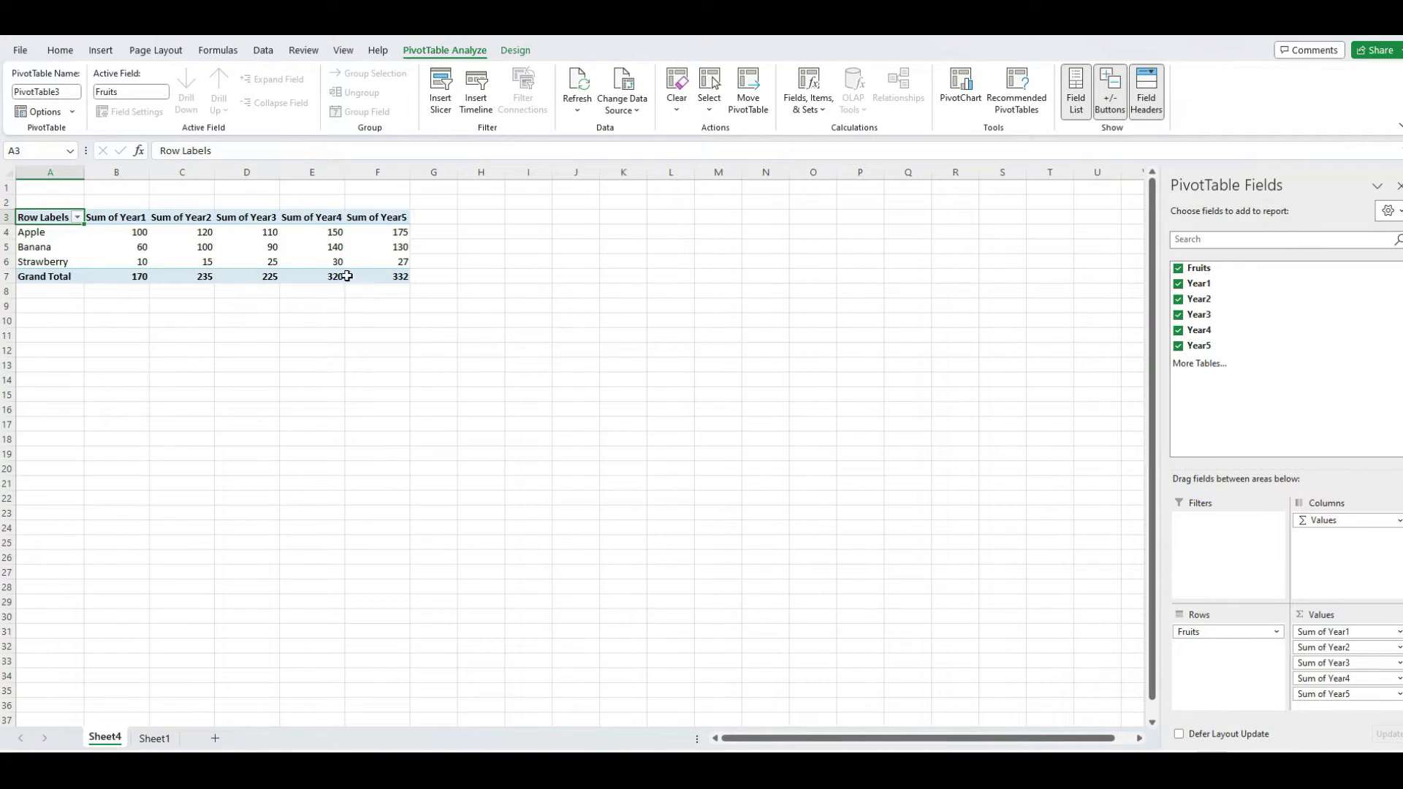
# Enable the classic PivotTable layout in the PivotTable's display options.
pyautogui.click(295, 249)
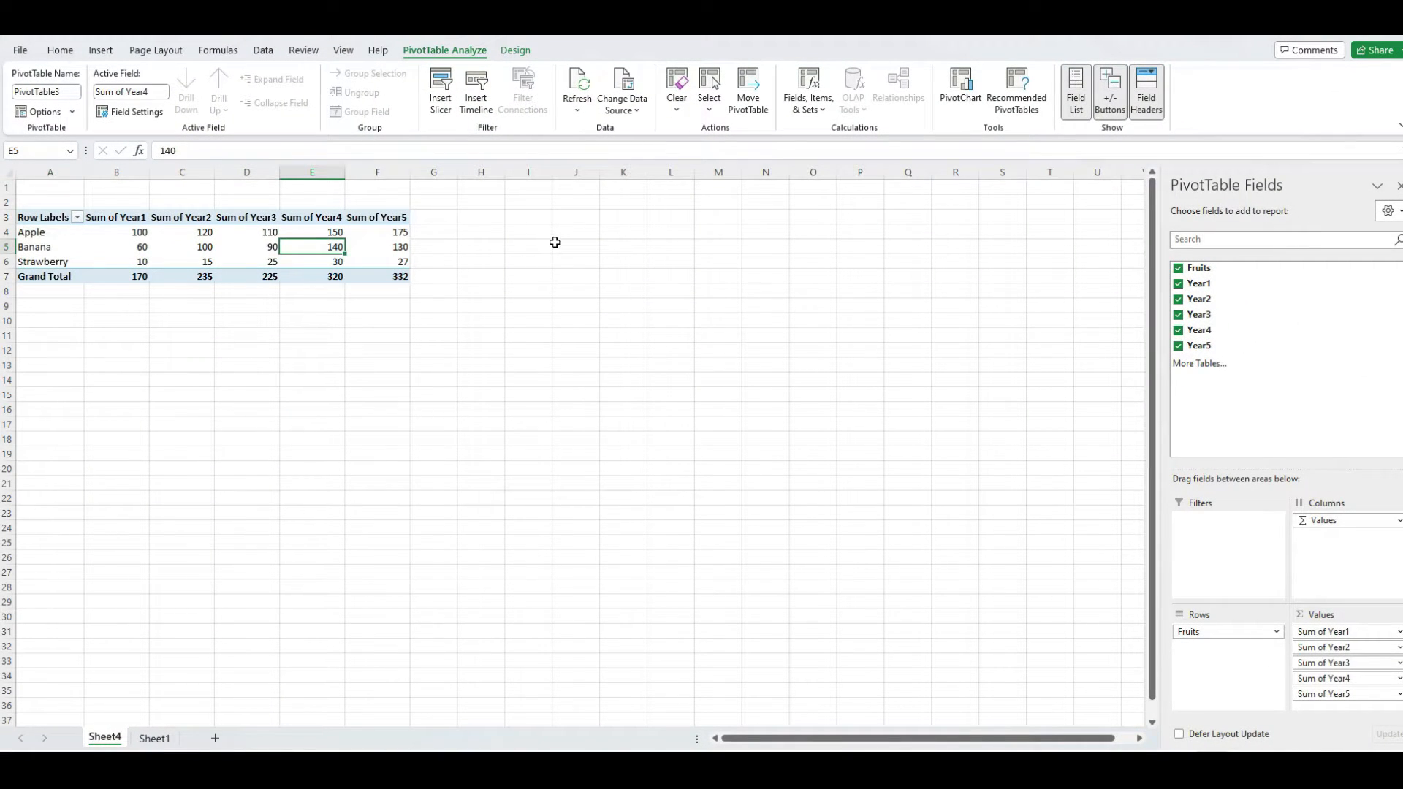
pyautogui.rightClick(314, 246)
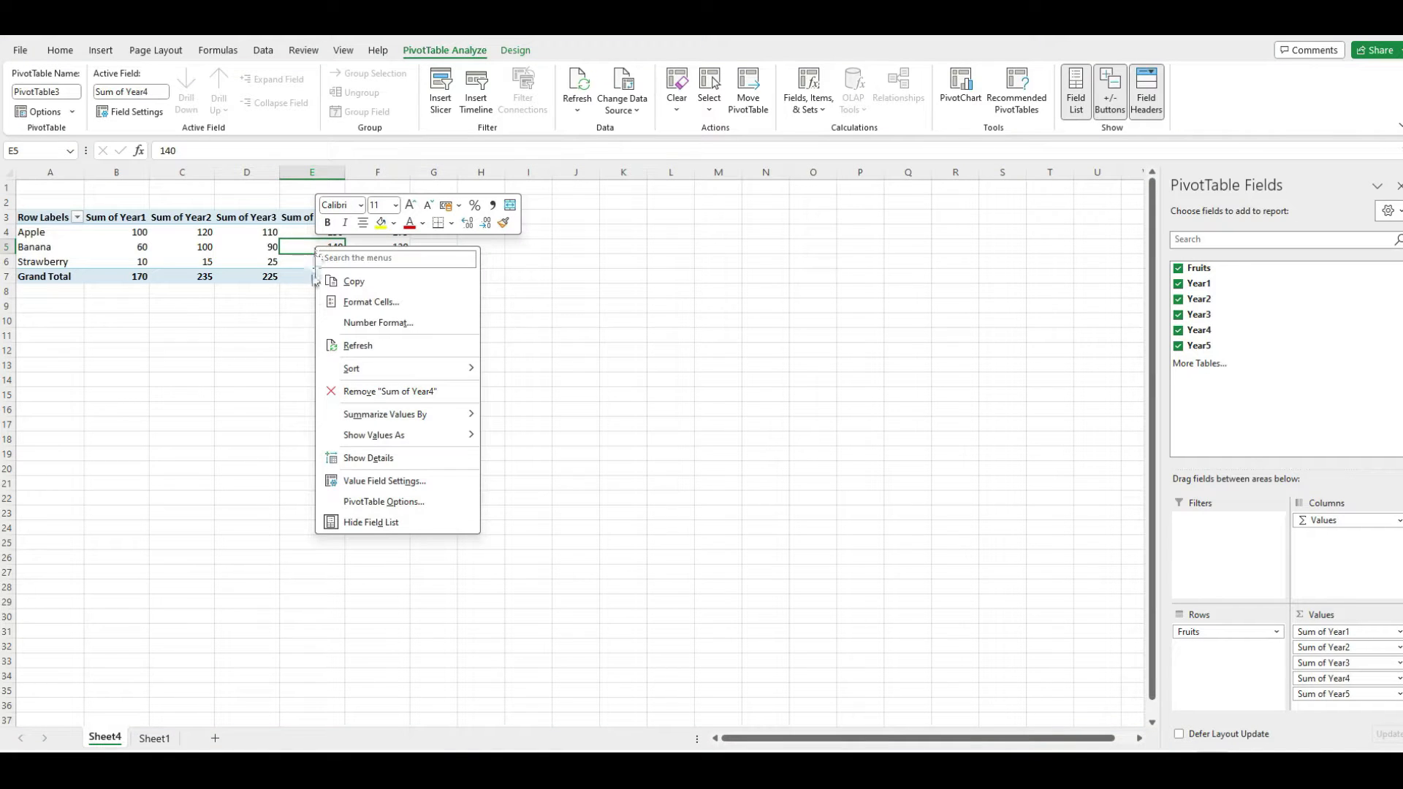
pyautogui.click(413, 503)
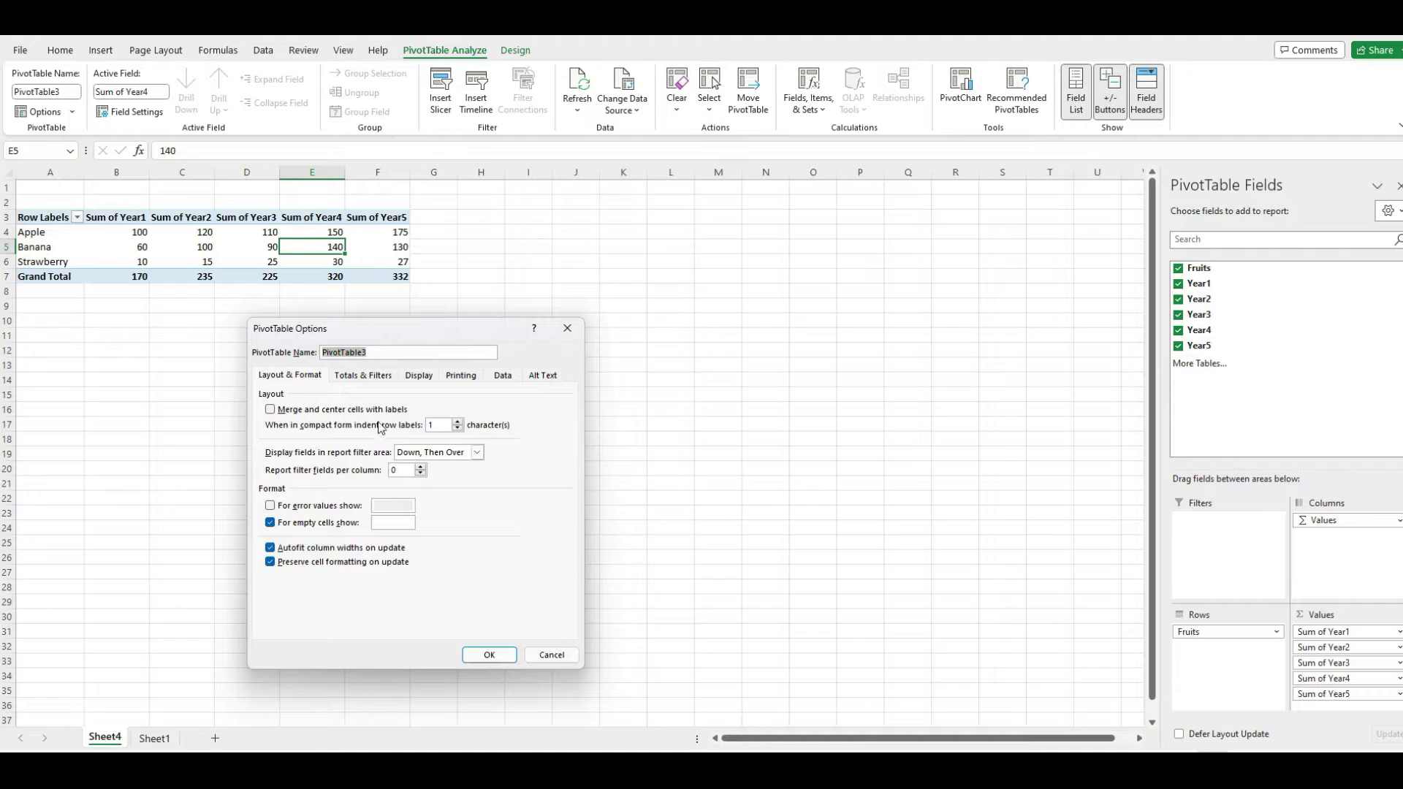
pyautogui.click(422, 377)
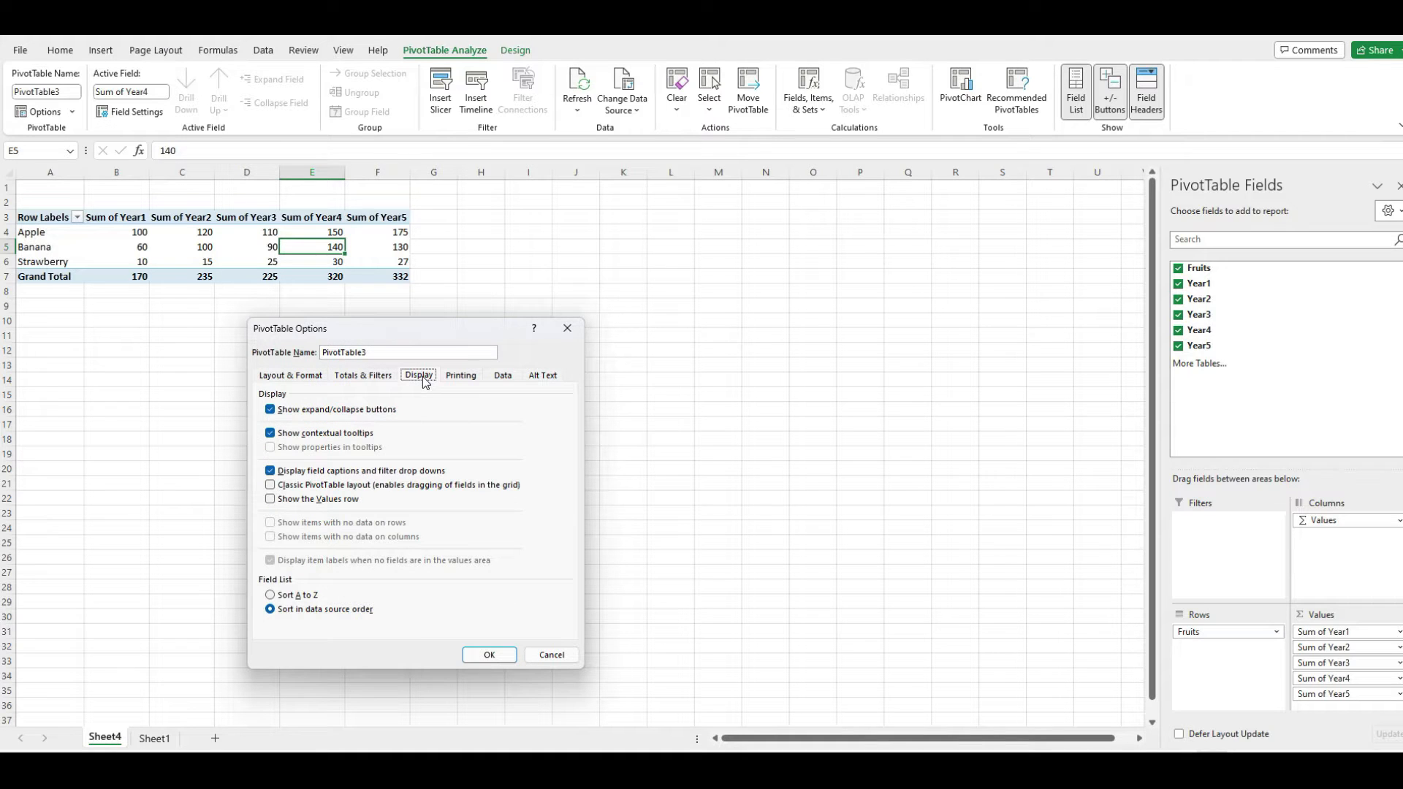
pyautogui.click(271, 486)
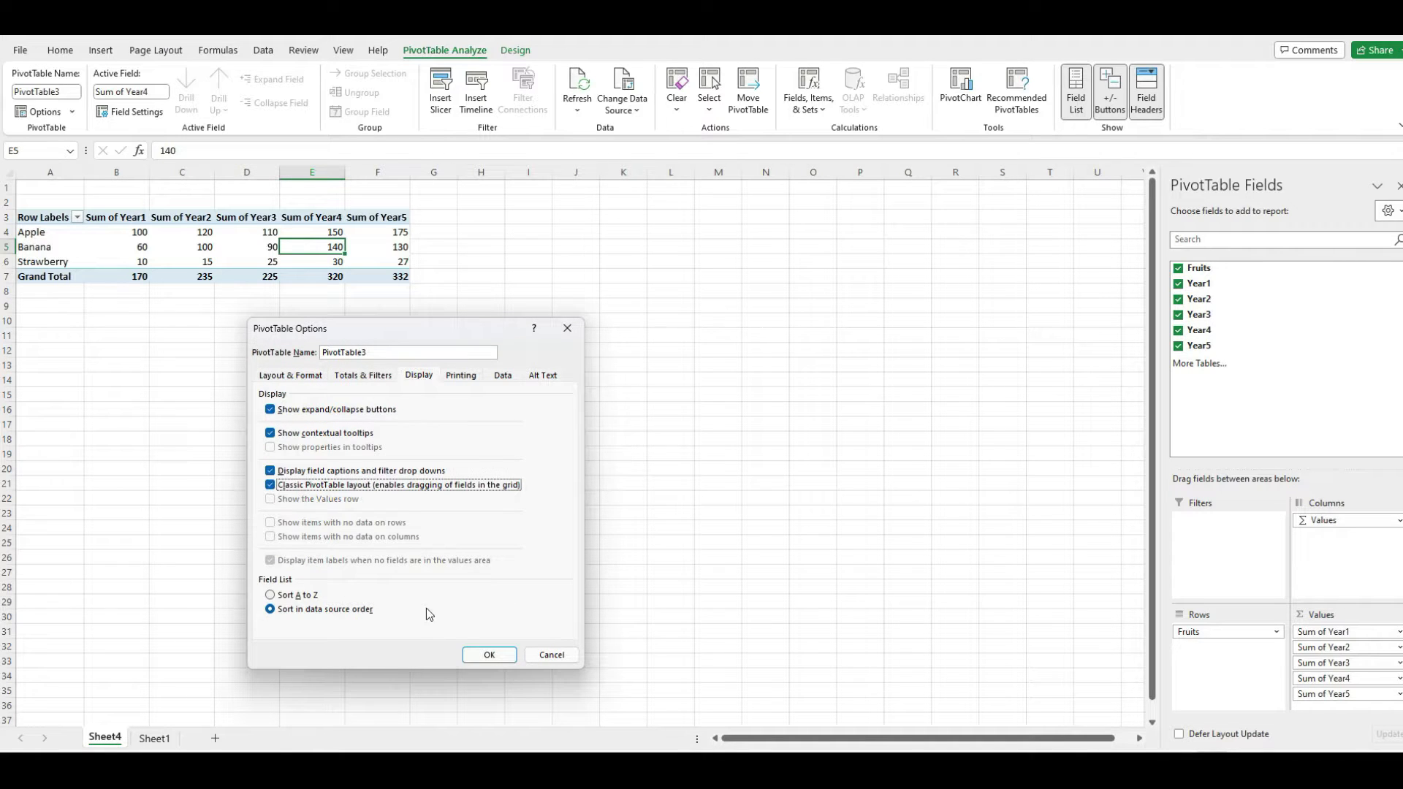
pyautogui.click(488, 656)
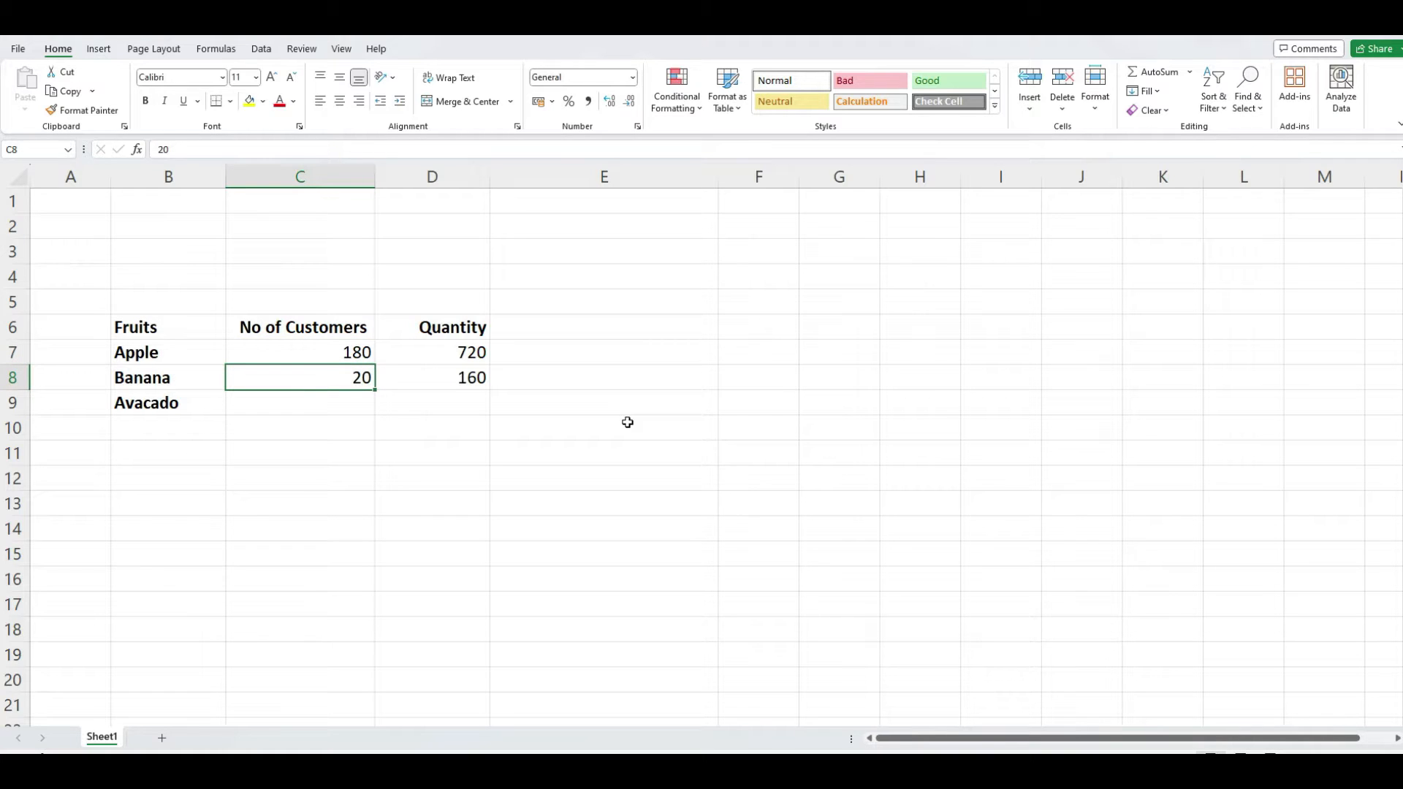
# Fill in the Avacado row with 60 customers and a quantity of 420.
pyautogui.press('Down')
pyautogui.write('60')
pyautogui.press('Return')
pyautogui.press('Up')
pyautogui.press('Right')
pyautogui.write('420')
pyautogui.press('Return')
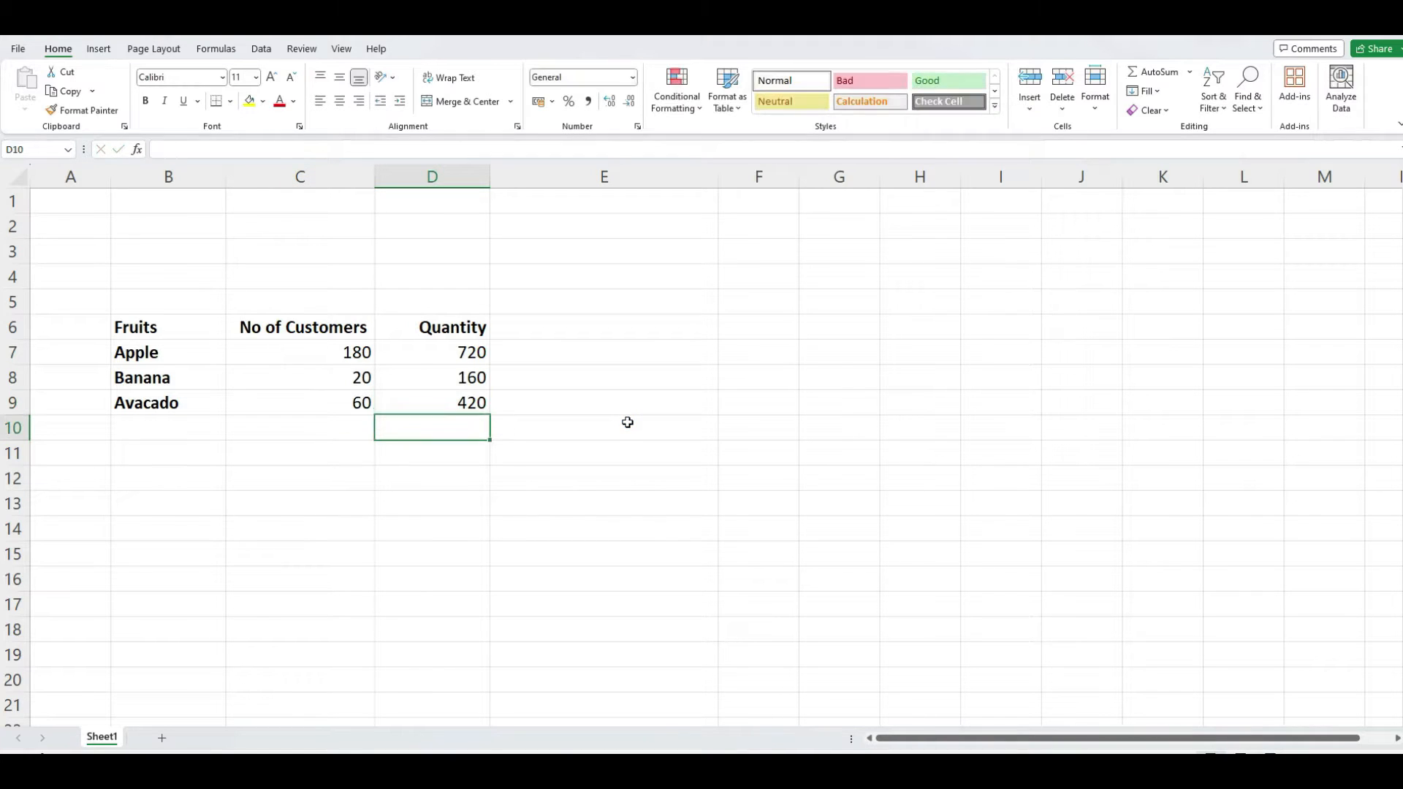
# Add the column heading "Average quantity/customer" in cell E6.
pyautogui.press('Up')
pyautogui.press('Up')
pyautogui.press('Up')
pyautogui.press('Up')
pyautogui.press('Right')
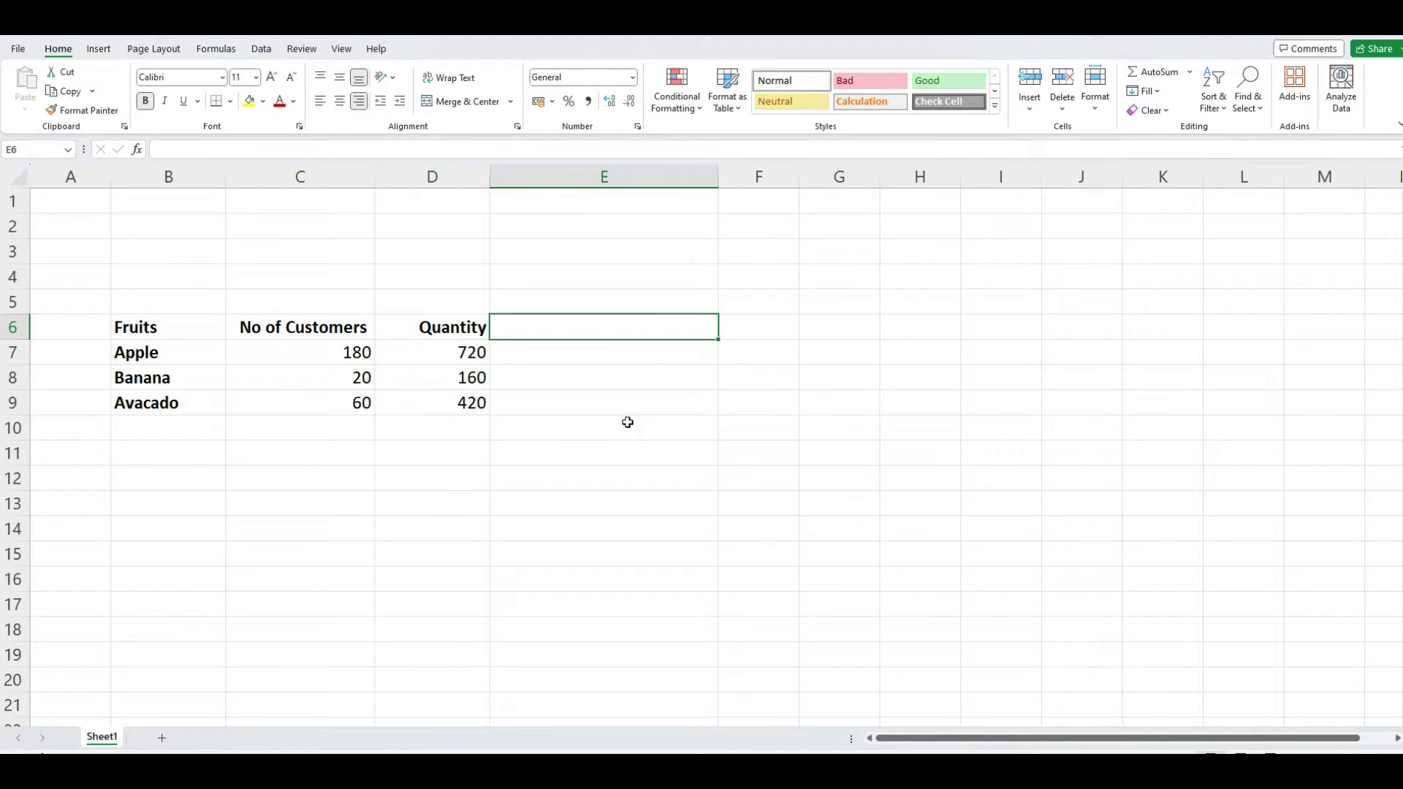
pyautogui.write('Avera')
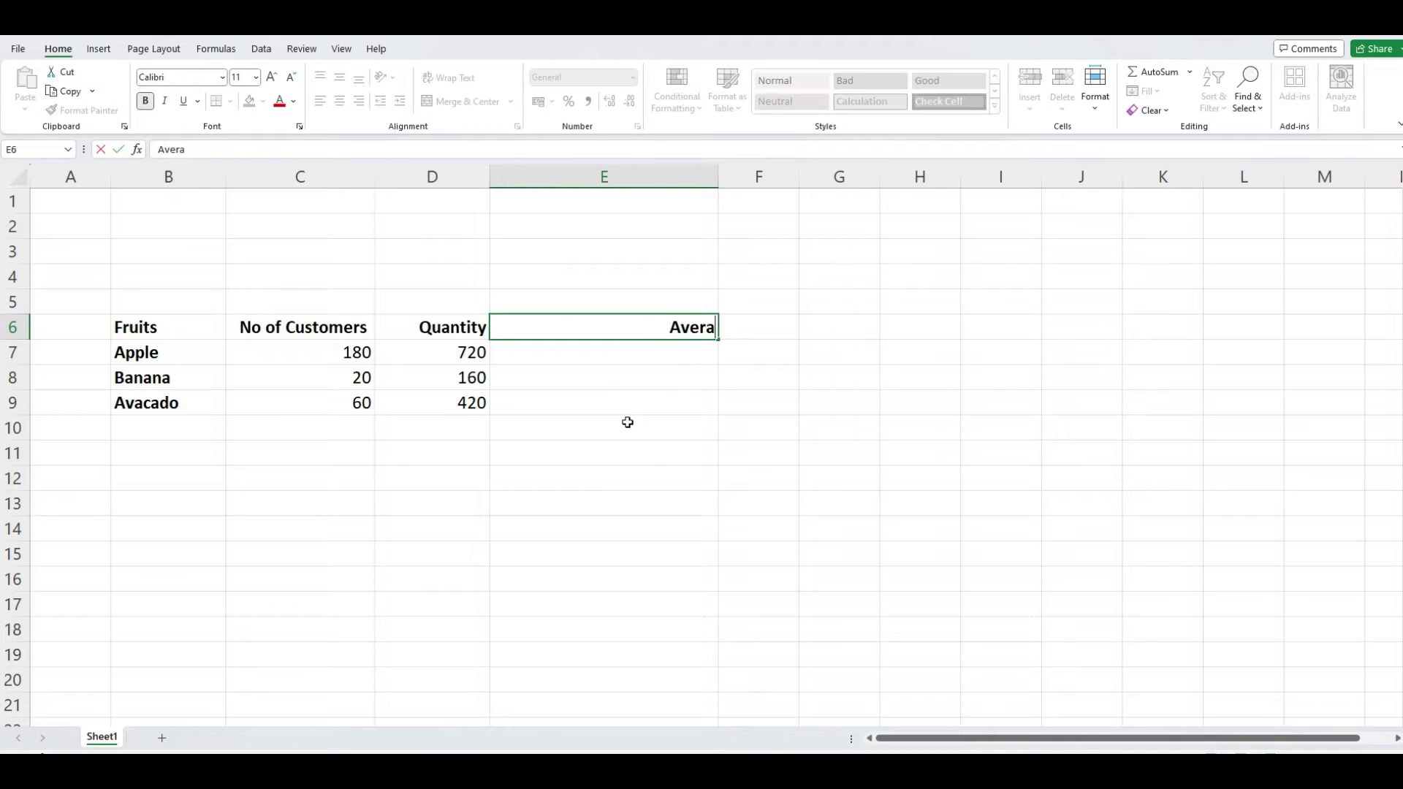
pyautogui.write('ge qua')
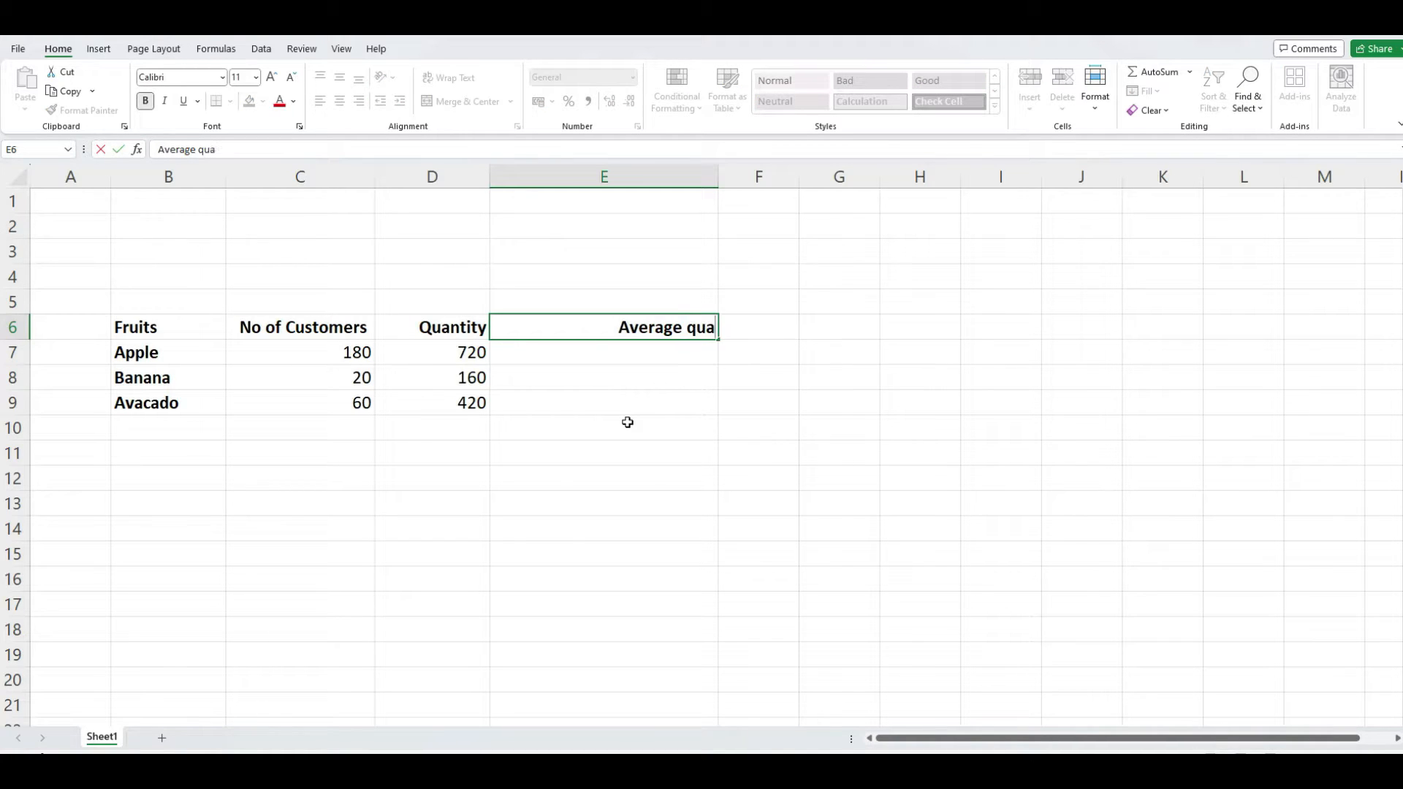
pyautogui.write('ntity')
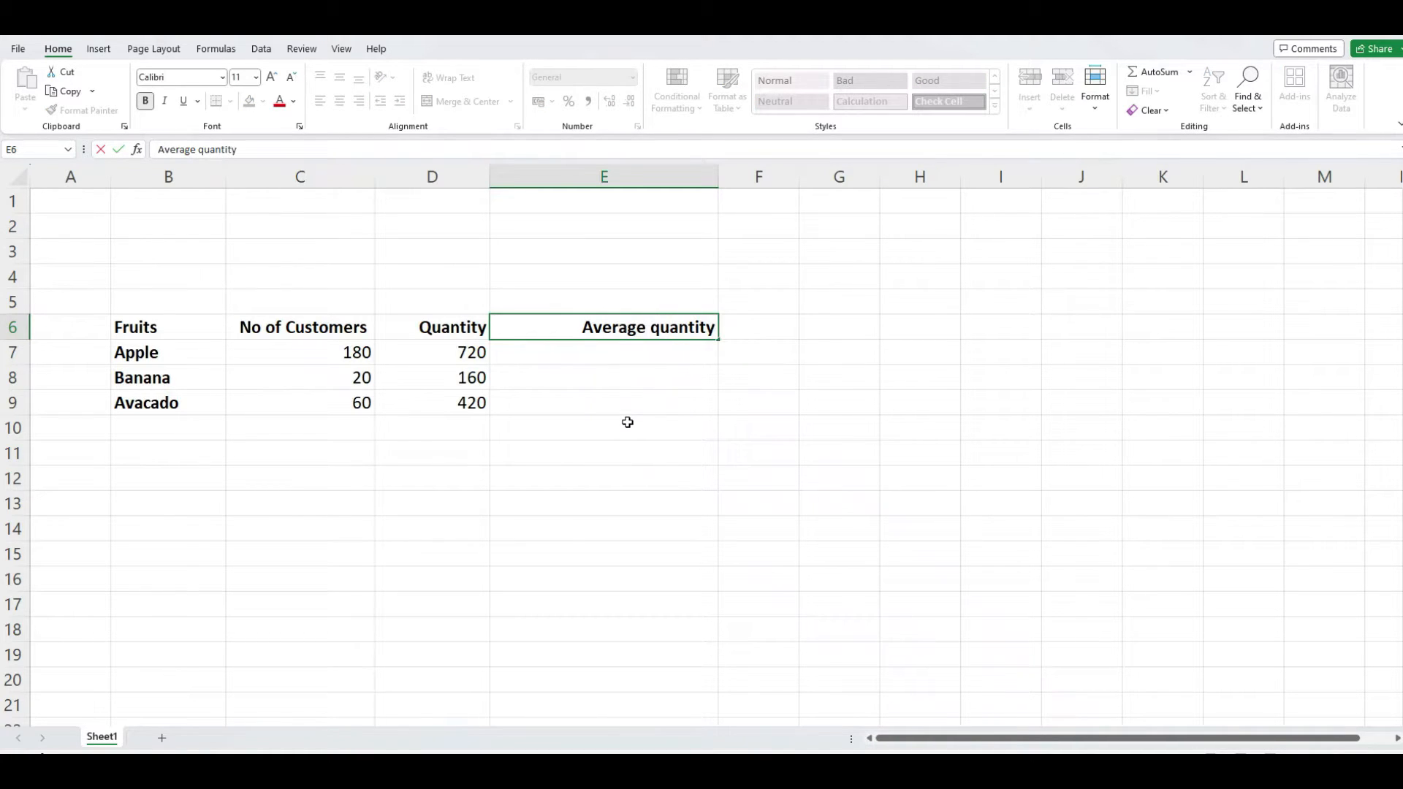
pyautogui.write('/c')
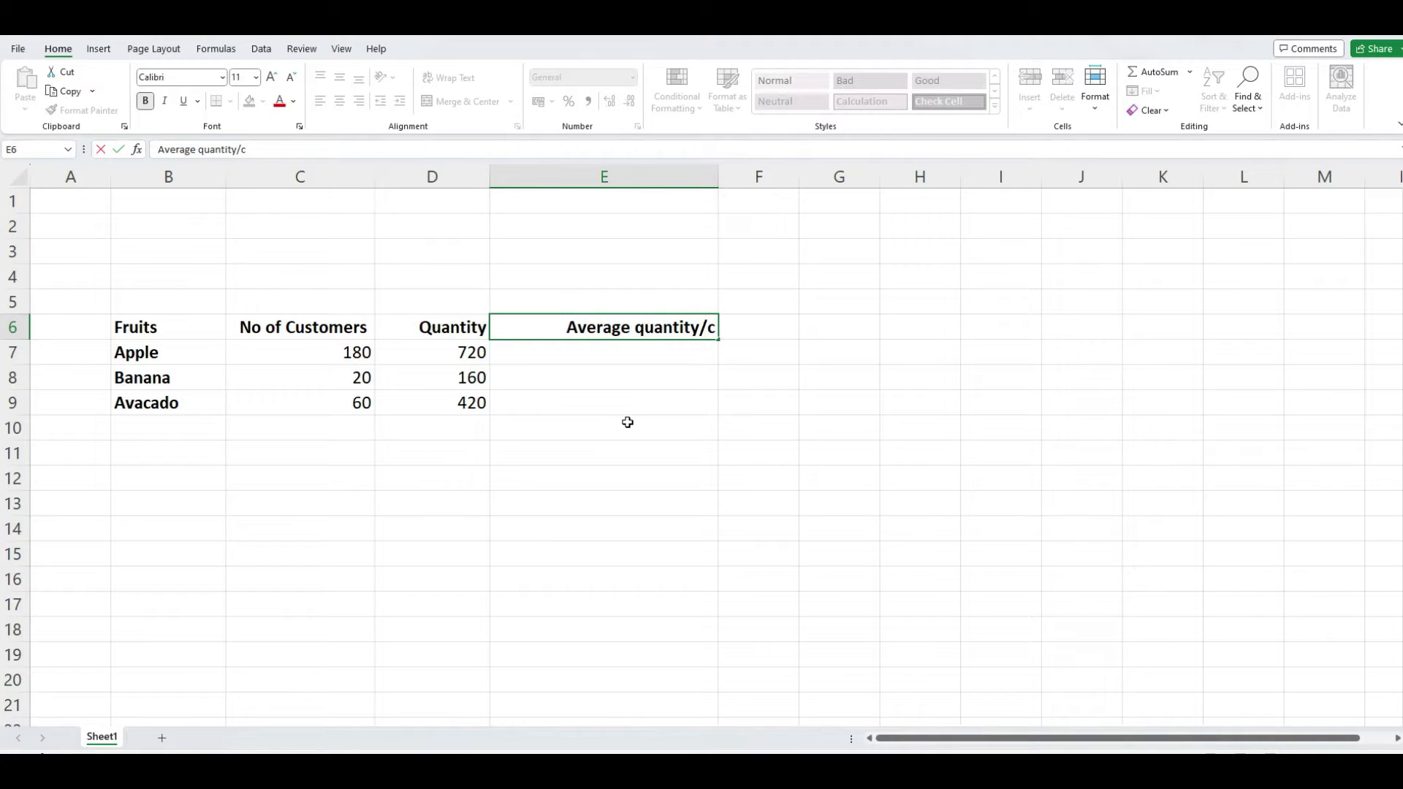
pyautogui.write('ustomer')
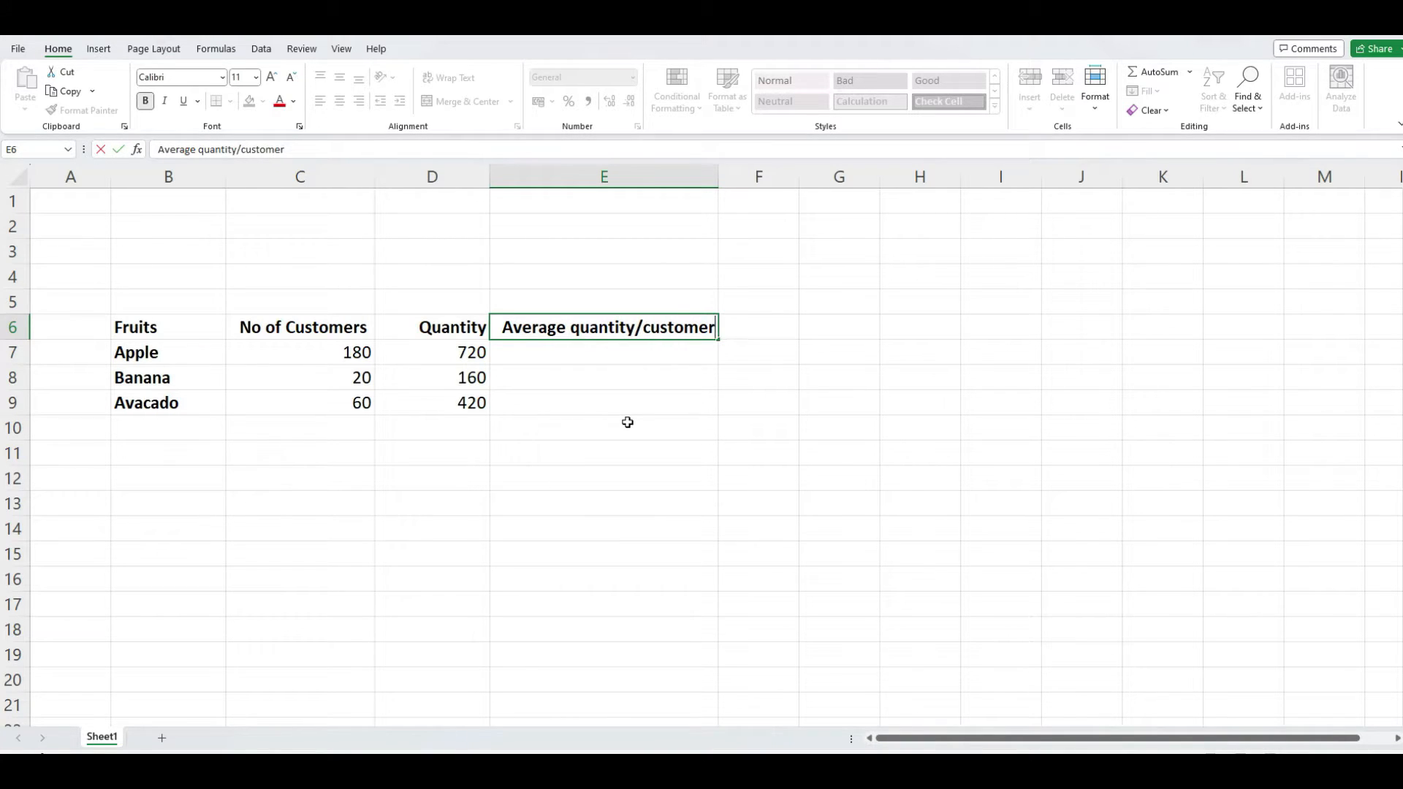
pyautogui.press('Return')
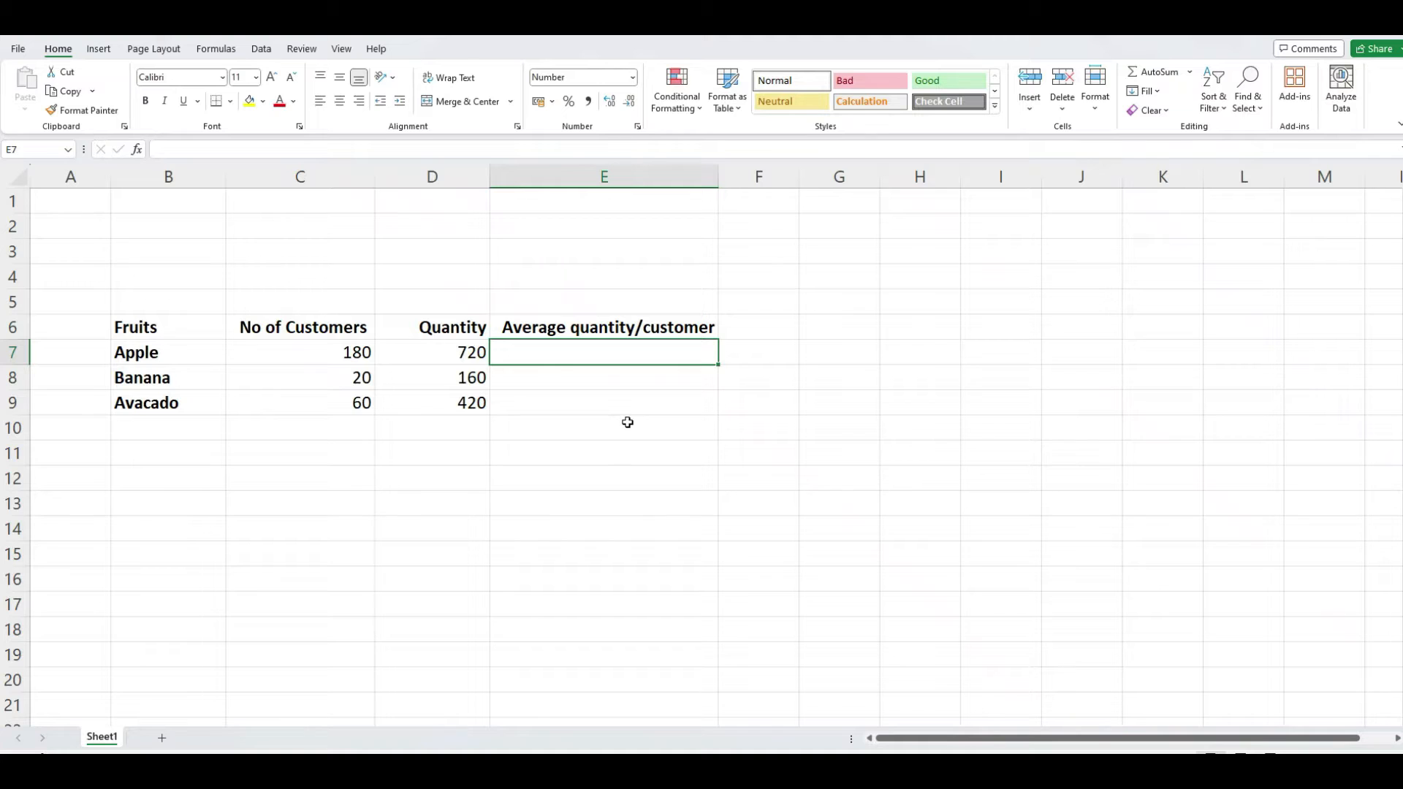
# Enter the formula =D7/C7 in E7 to calculate Apple's average quantity per customer.
pyautogui.write('=')
pyautogui.press('Left')
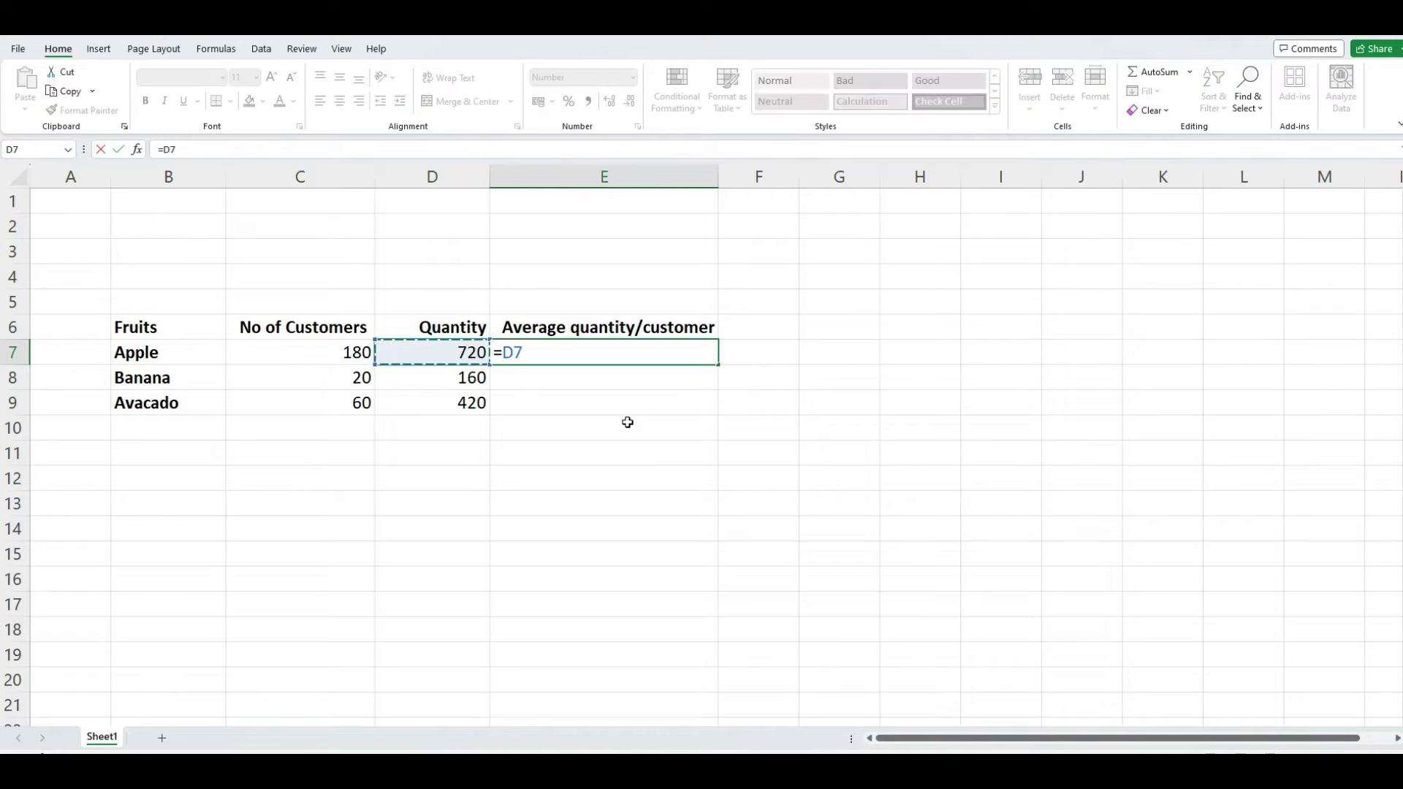
pyautogui.write('/')
pyautogui.press('Left')
pyautogui.press('Left')
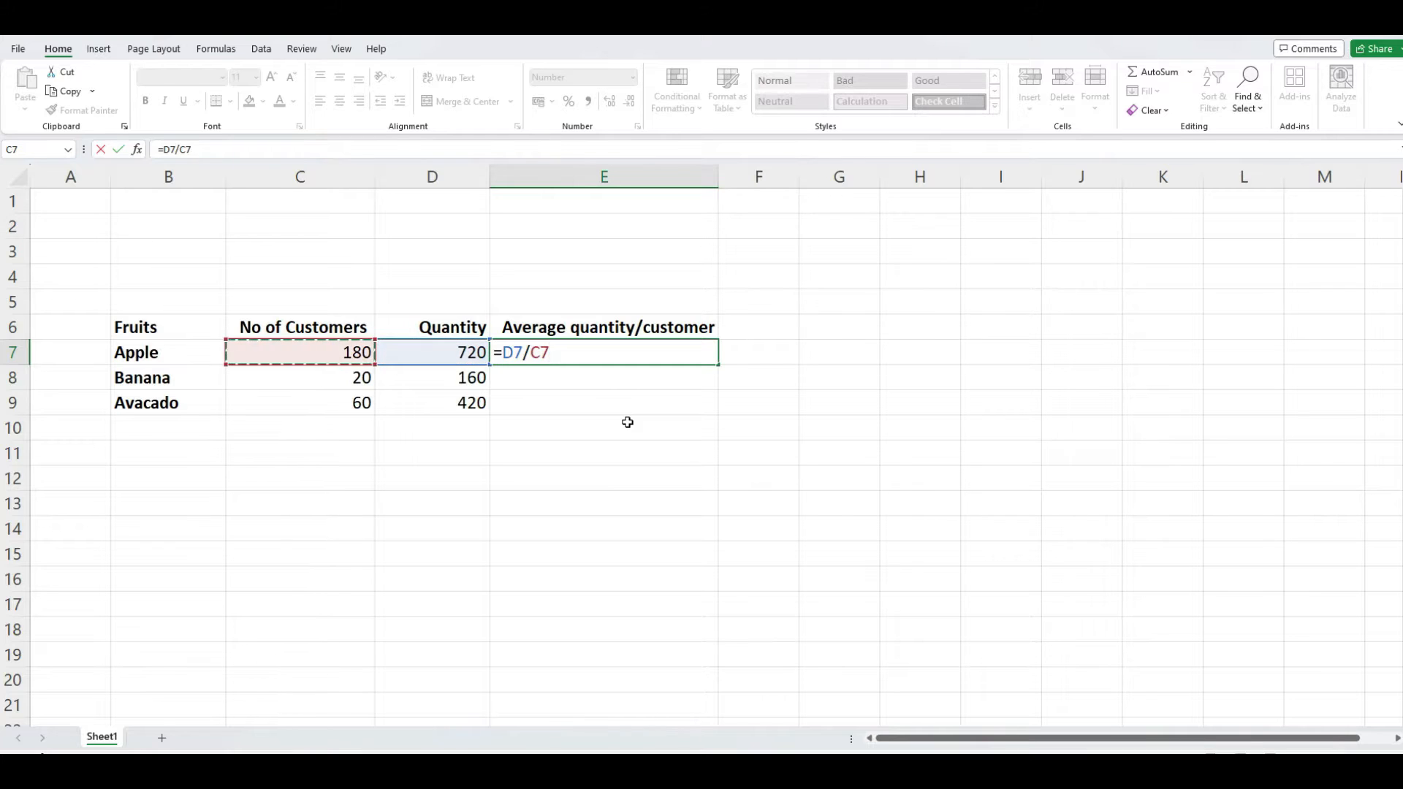
pyautogui.press('Return')
pyautogui.press('Up')
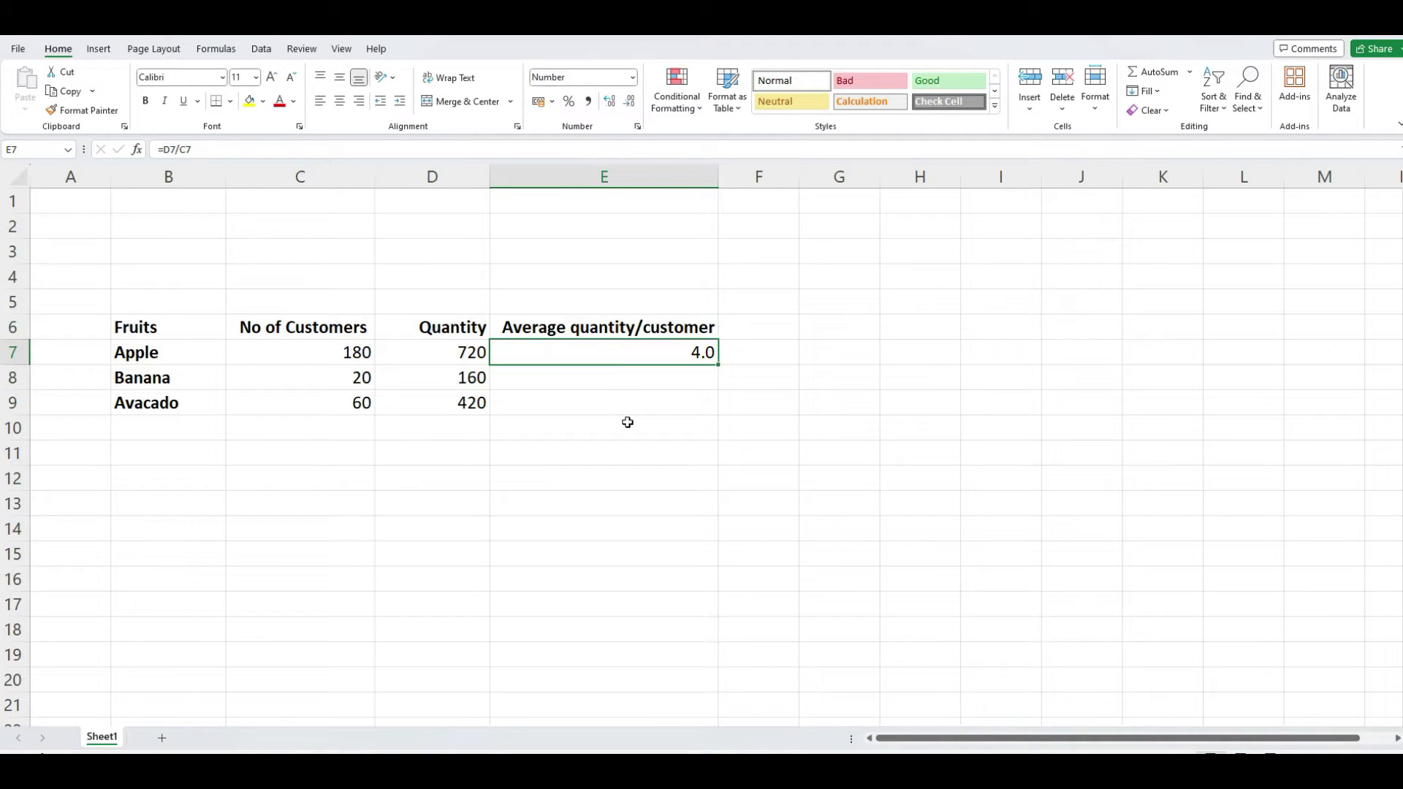
# Copy the average formula from E7 and paste only the formula into E8:E9 for Banana and Avacado.
pyautogui.rightClick(624, 351)
pyautogui.click(643, 355)
pyautogui.click(638, 374)
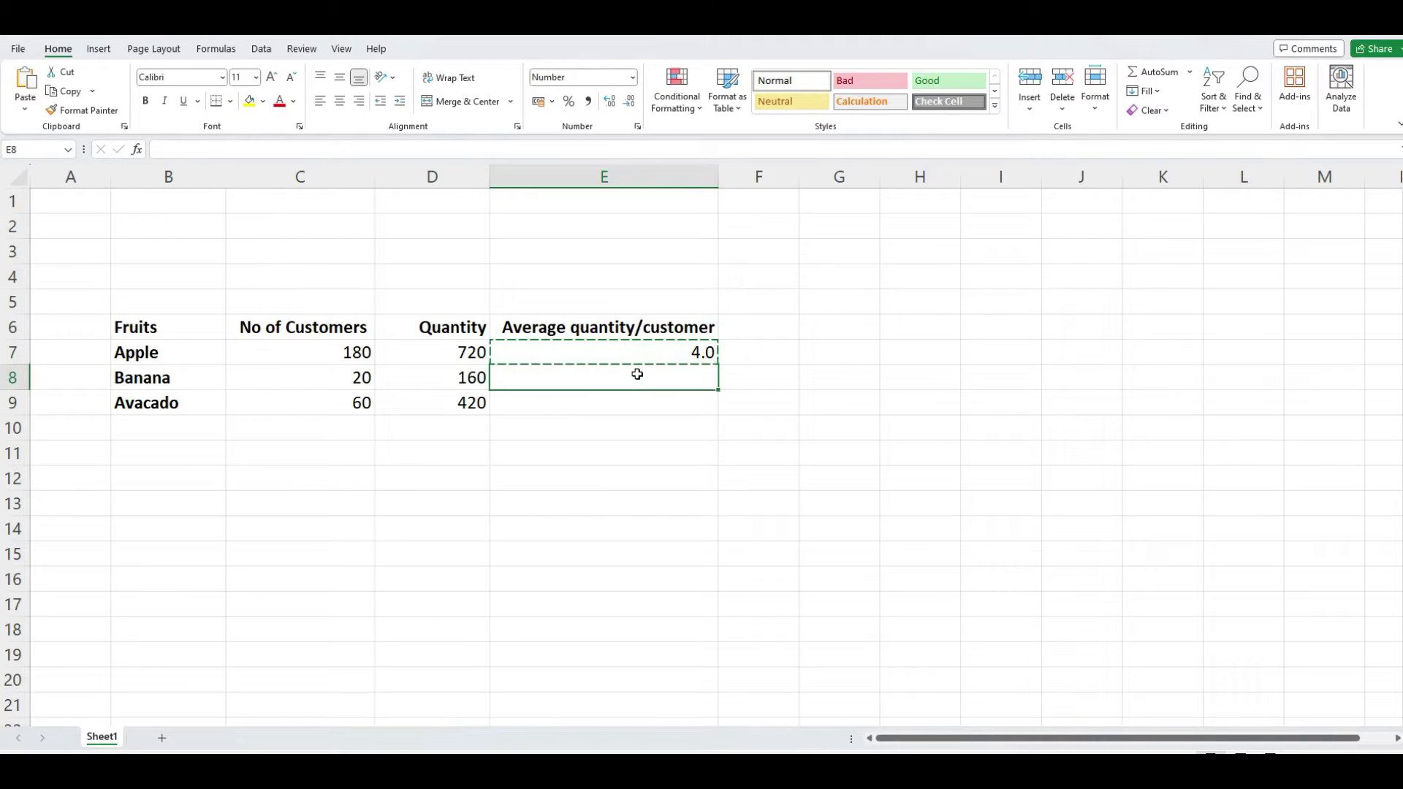
pyautogui.moveTo(636, 388); pyautogui.dragTo(637, 393)
pyautogui.rightClick(638, 393)
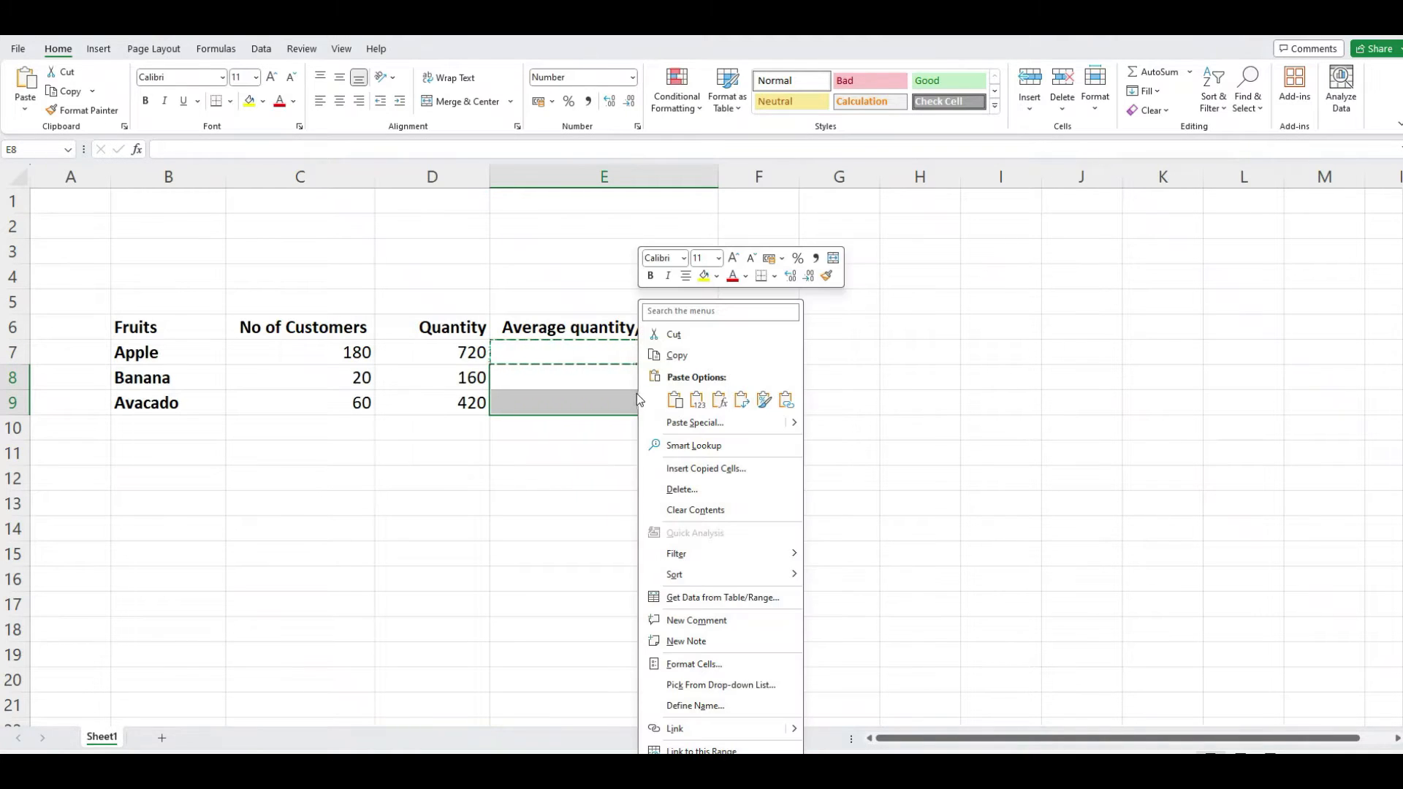
pyautogui.click(720, 400)
pyautogui.press('Escape')
# Add the row label "Total" in cell B10 below Avacado.
pyautogui.click(681, 428)
pyautogui.press('Left')
pyautogui.press('Left')
pyautogui.press('Left')
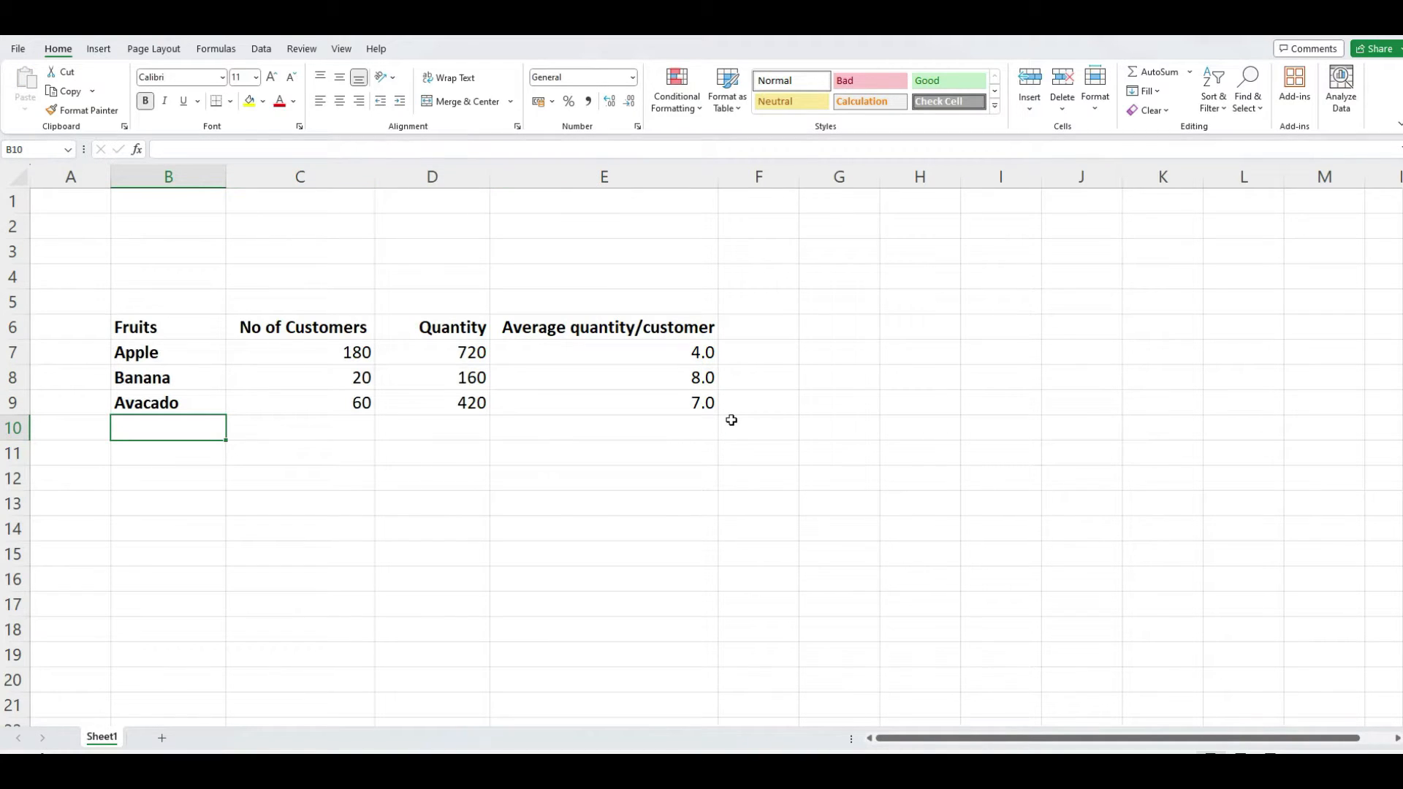
pyautogui.write('Total')
pyautogui.press('Return')
# Sum the number of customers in C10 with AutoSum over C7:C9.
pyautogui.press('Up')
pyautogui.press('Right')
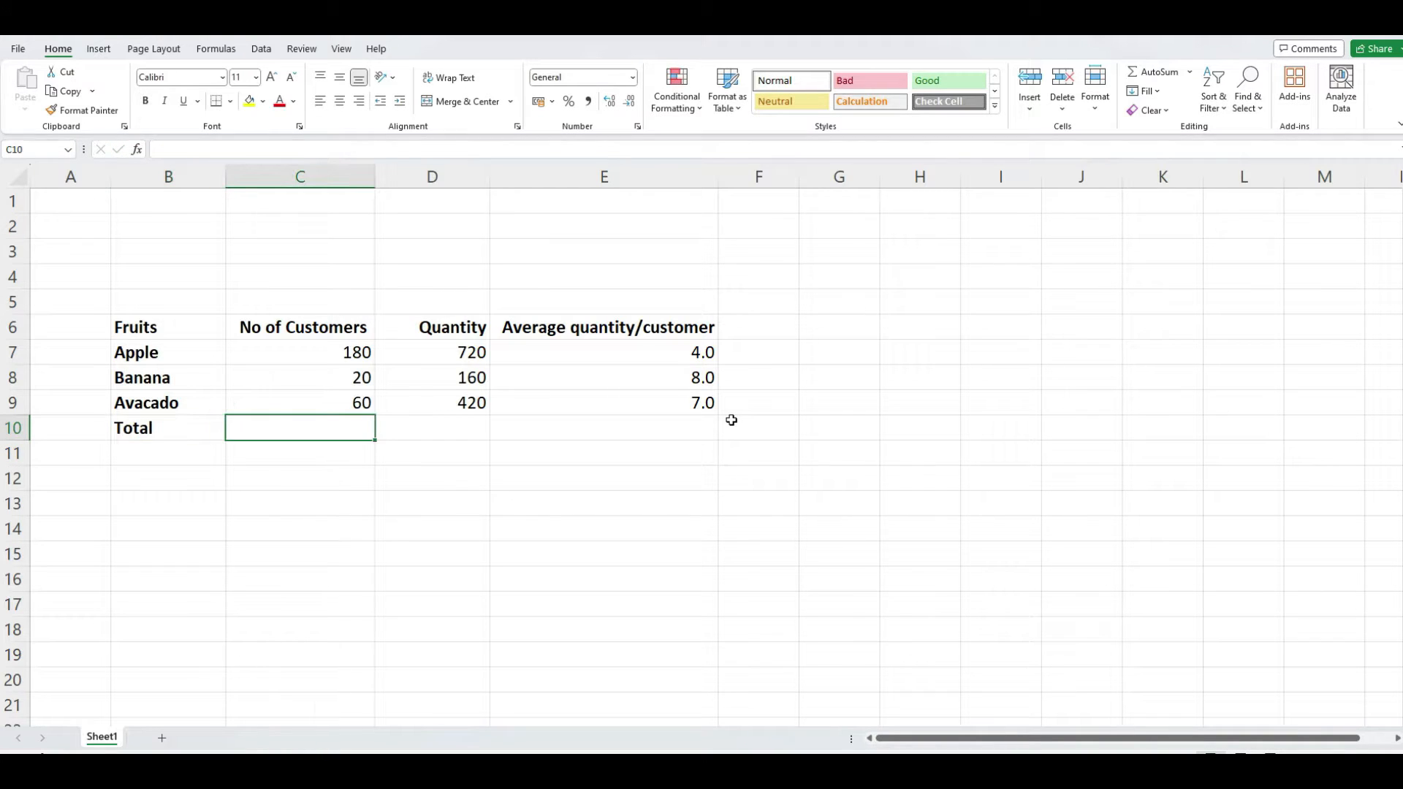
pyautogui.click(1145, 76)
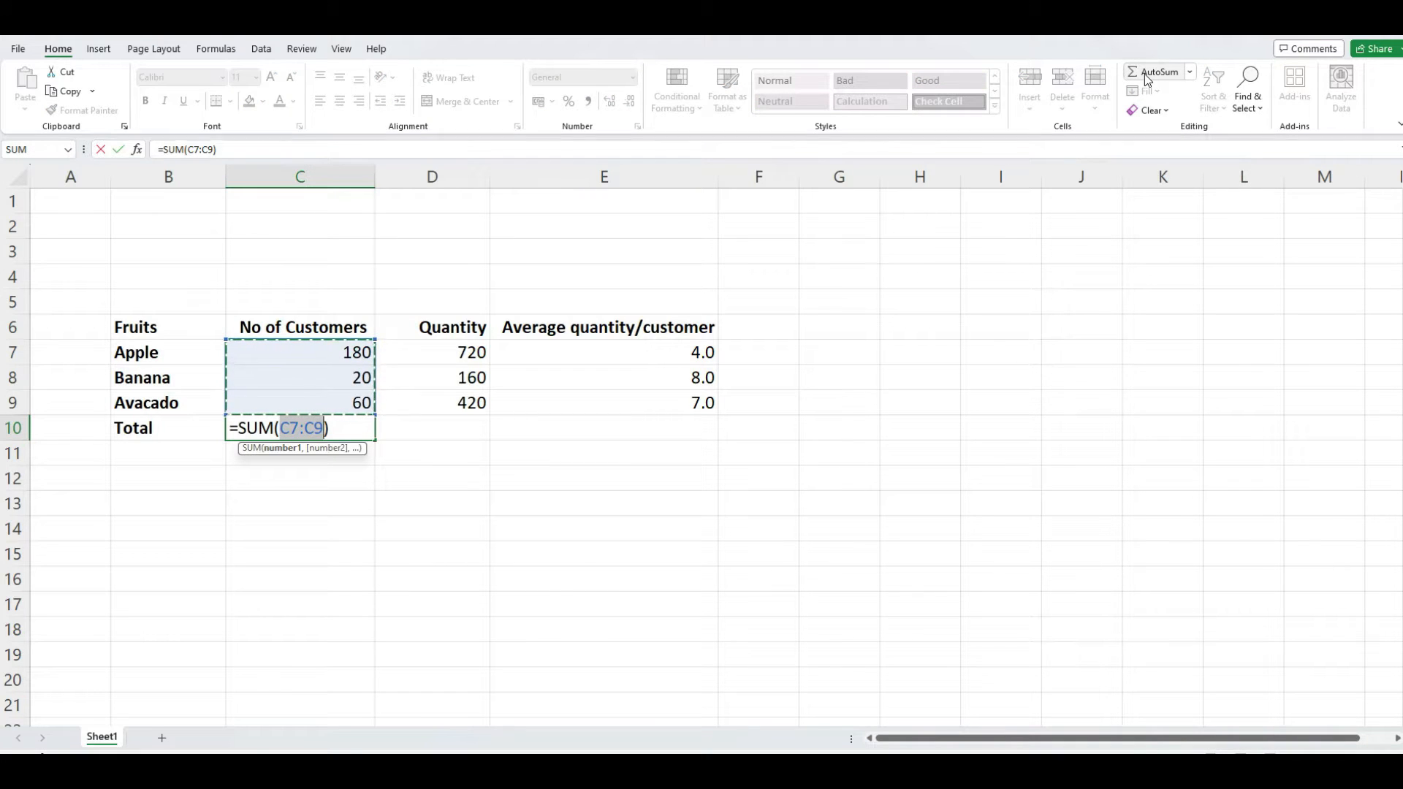
pyautogui.press('Return')
pyautogui.press('Up')
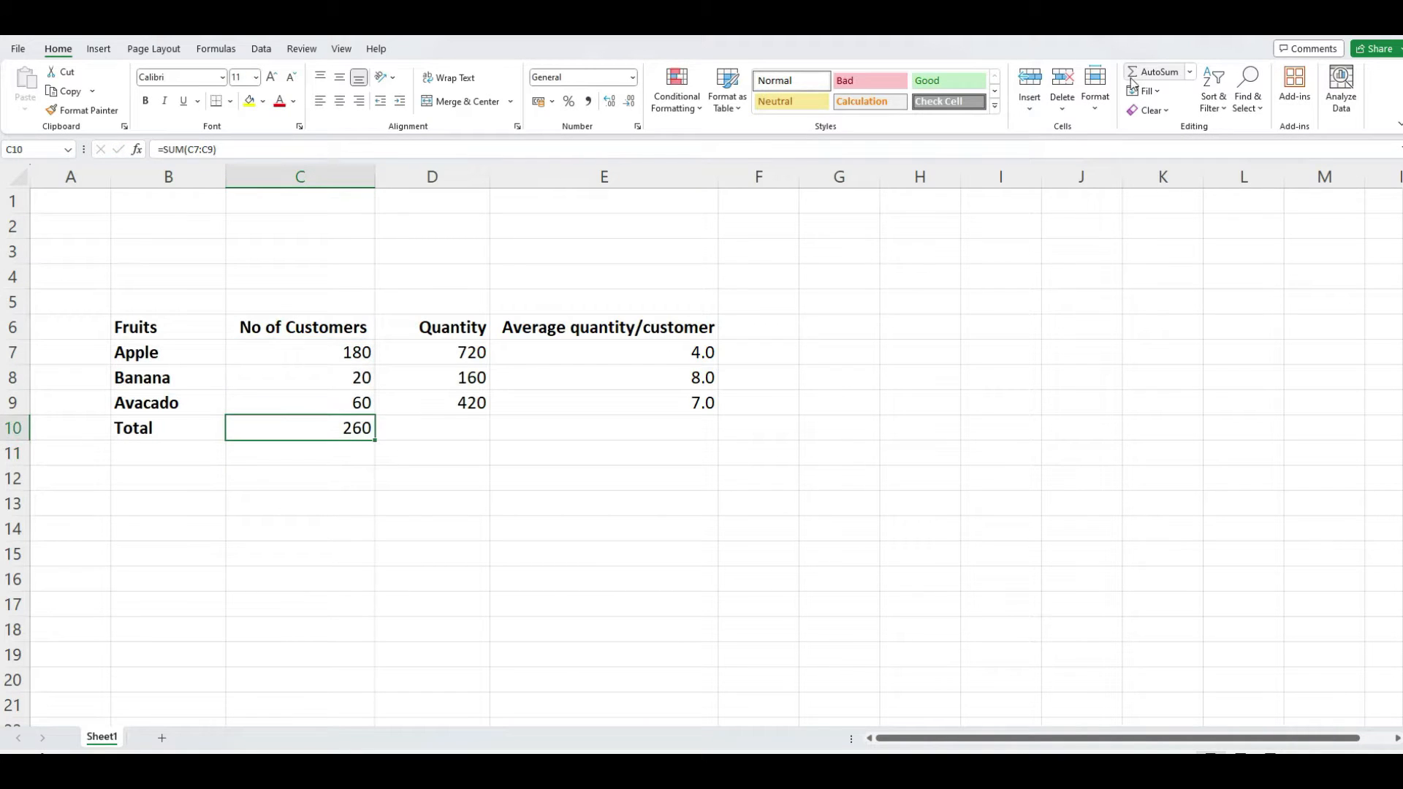
# Copy the customer total formula from C10 and paste only the formula into D10 to total the quantity.
pyautogui.rightClick(345, 427)
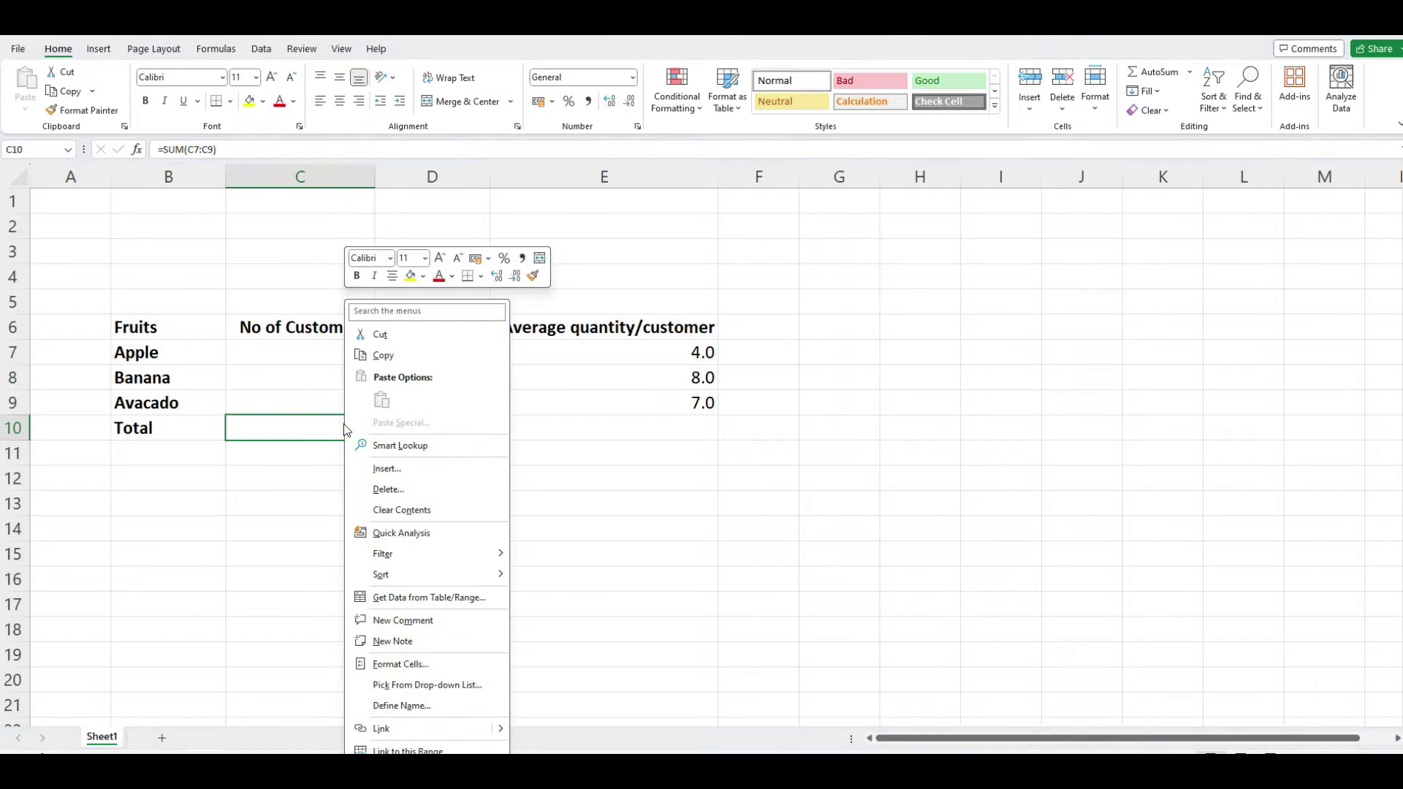
pyautogui.click(399, 356)
pyautogui.rightClick(438, 430)
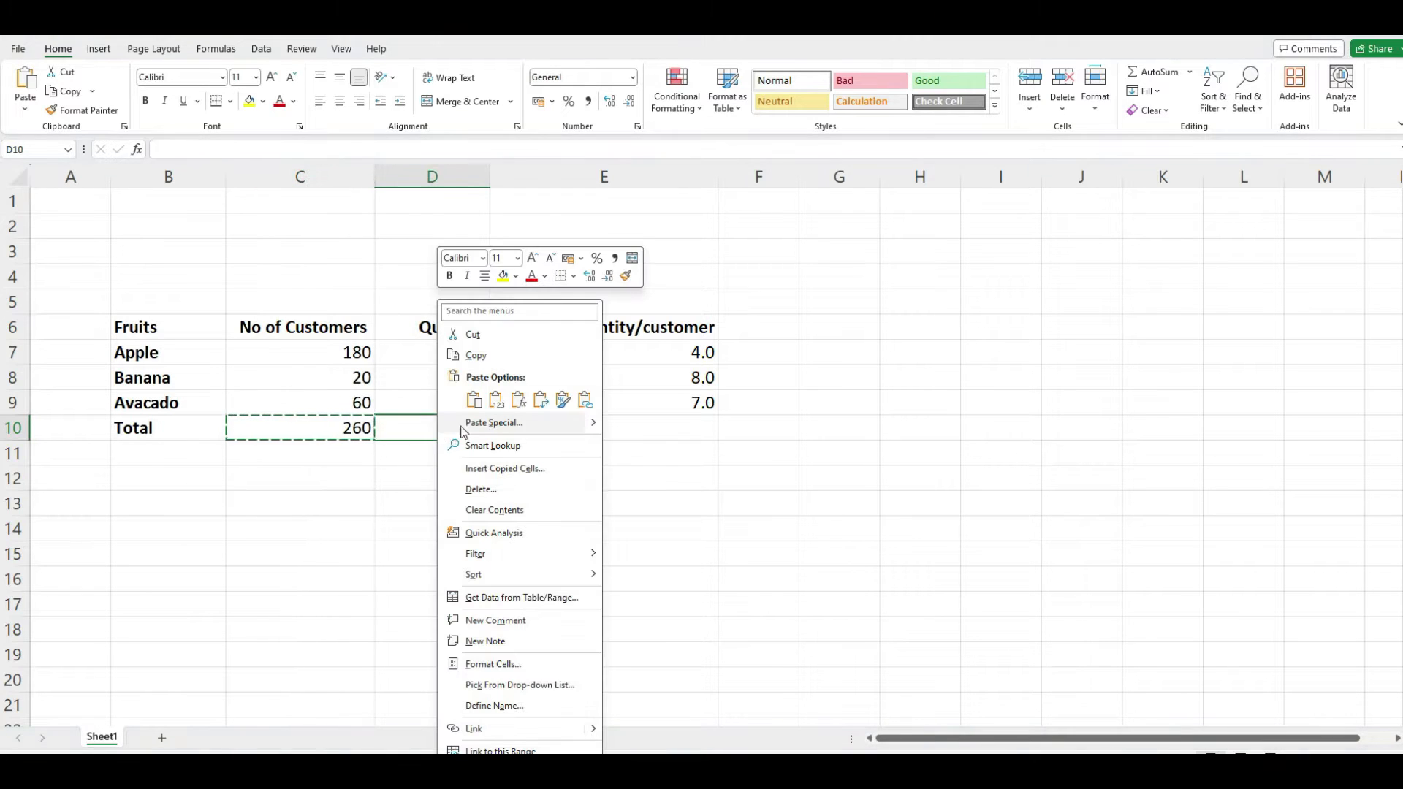
pyautogui.click(519, 400)
pyautogui.press('Escape')
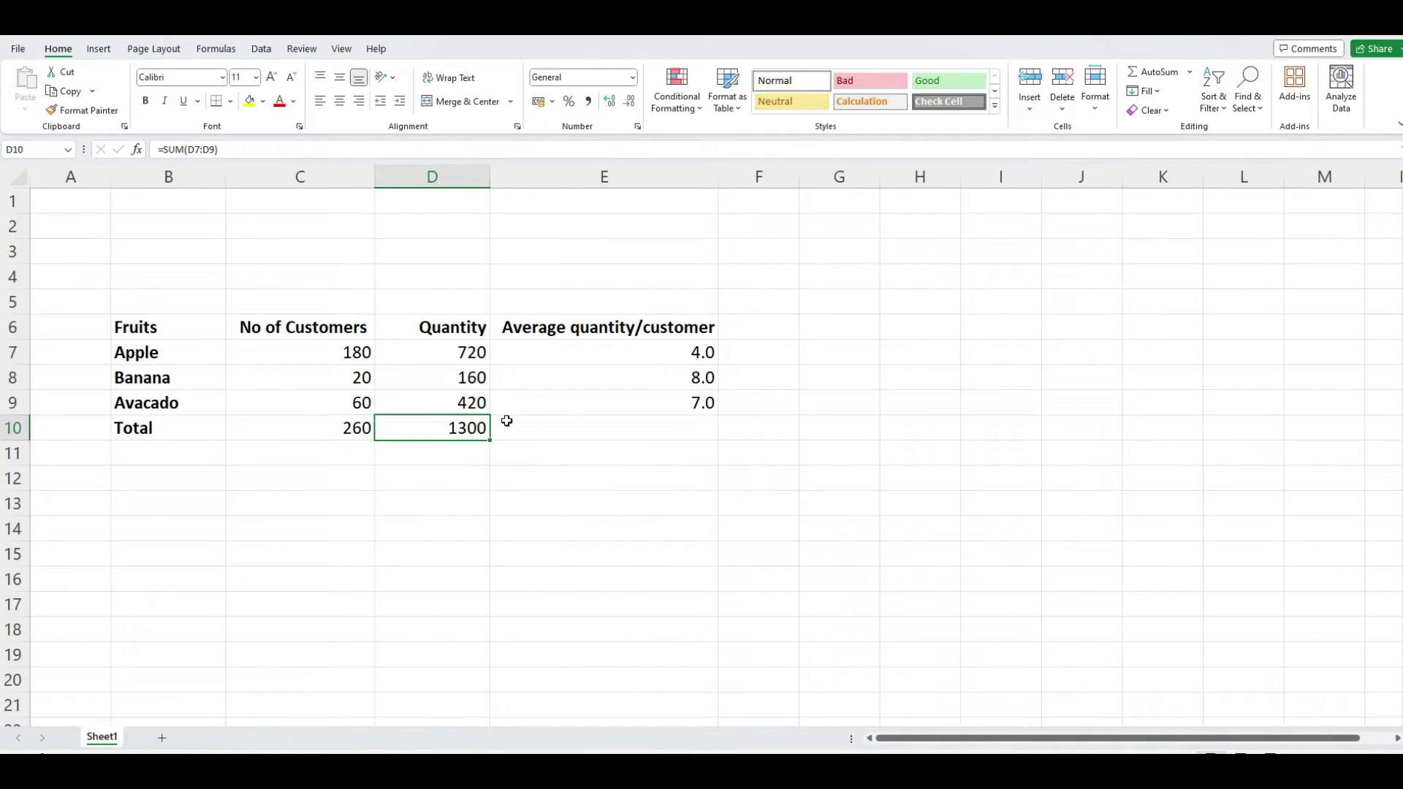
# Copy the average formula from E9 and paste only the formula into E10 in the Total row.
pyautogui.click(648, 407)
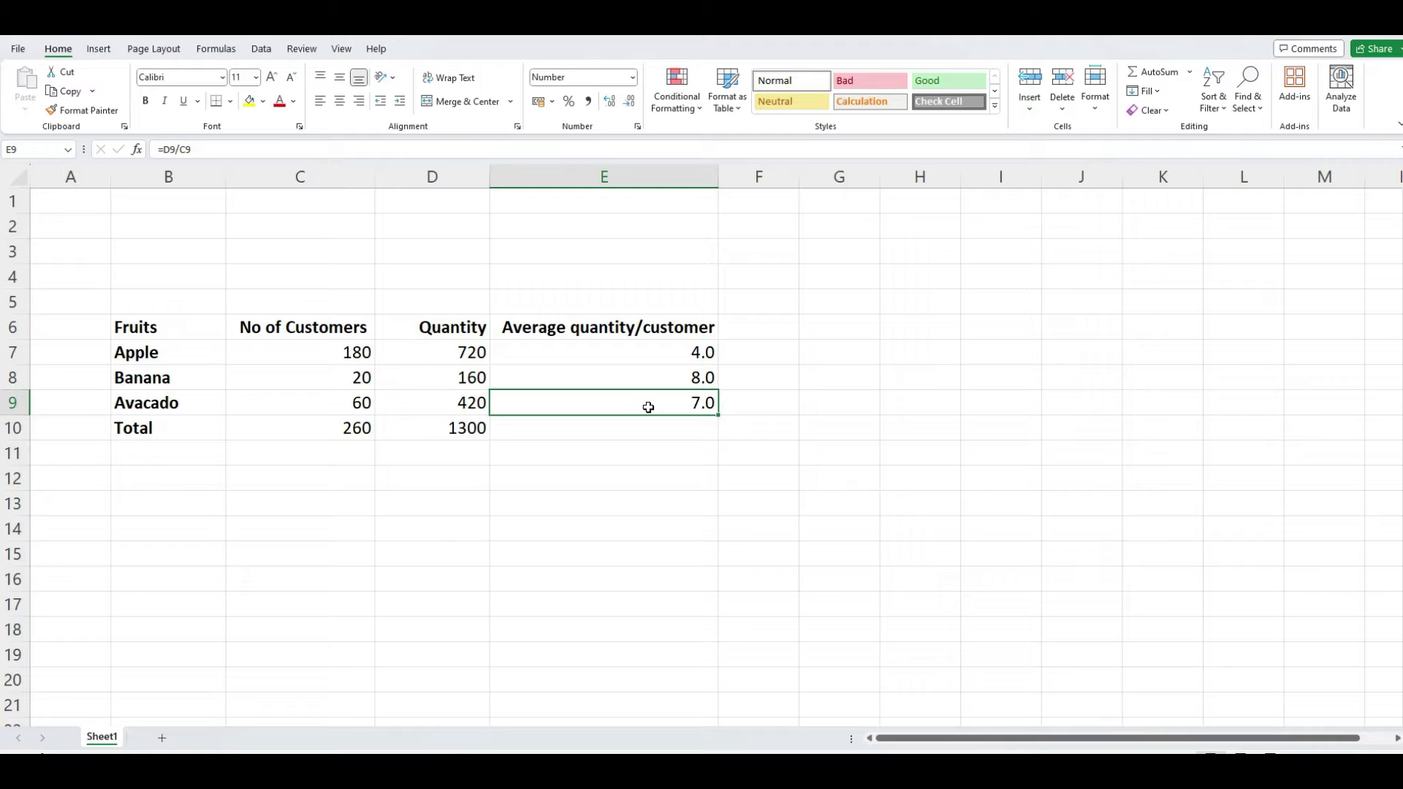
pyautogui.rightClick(605, 411)
pyautogui.click(645, 357)
pyautogui.click(618, 420)
pyautogui.rightClick(617, 420)
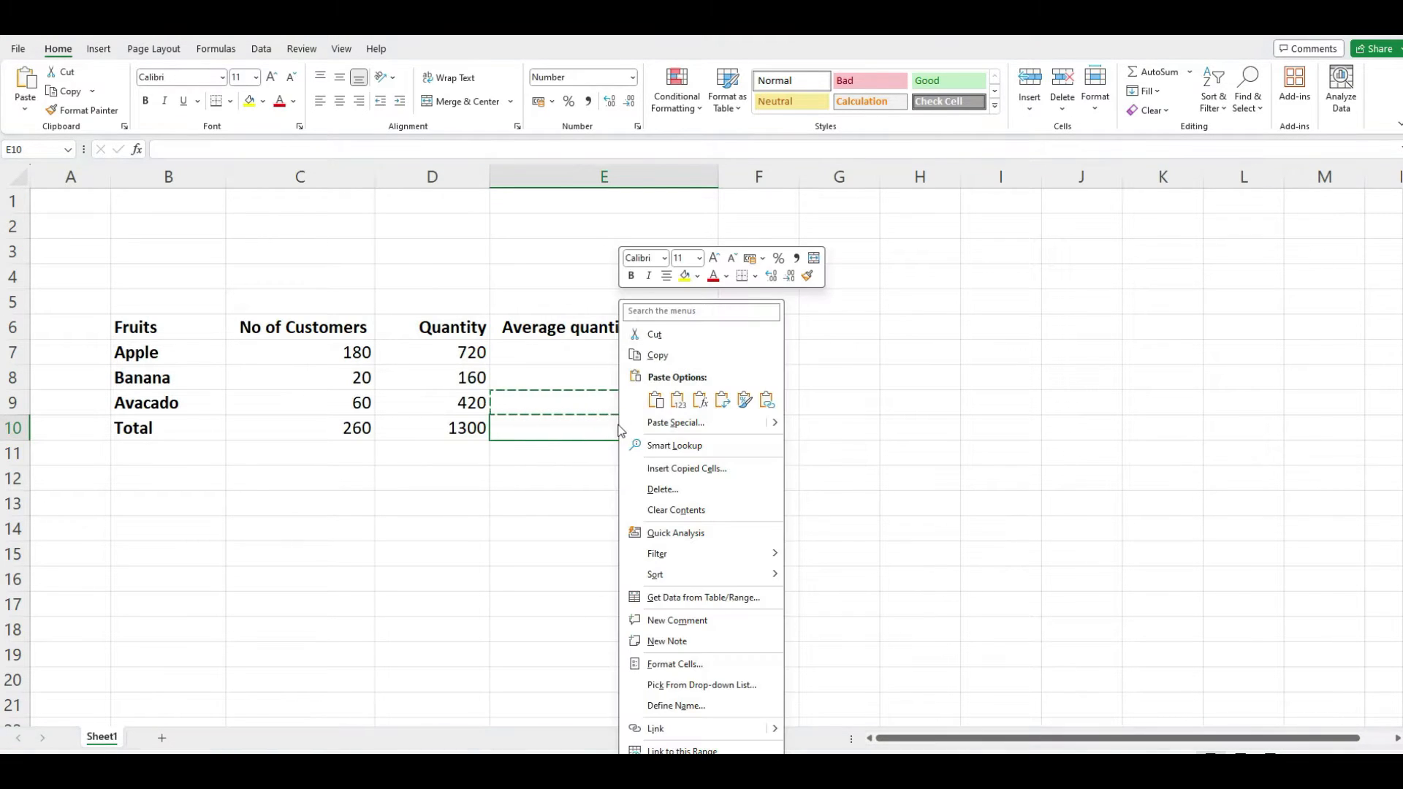
pyautogui.click(700, 400)
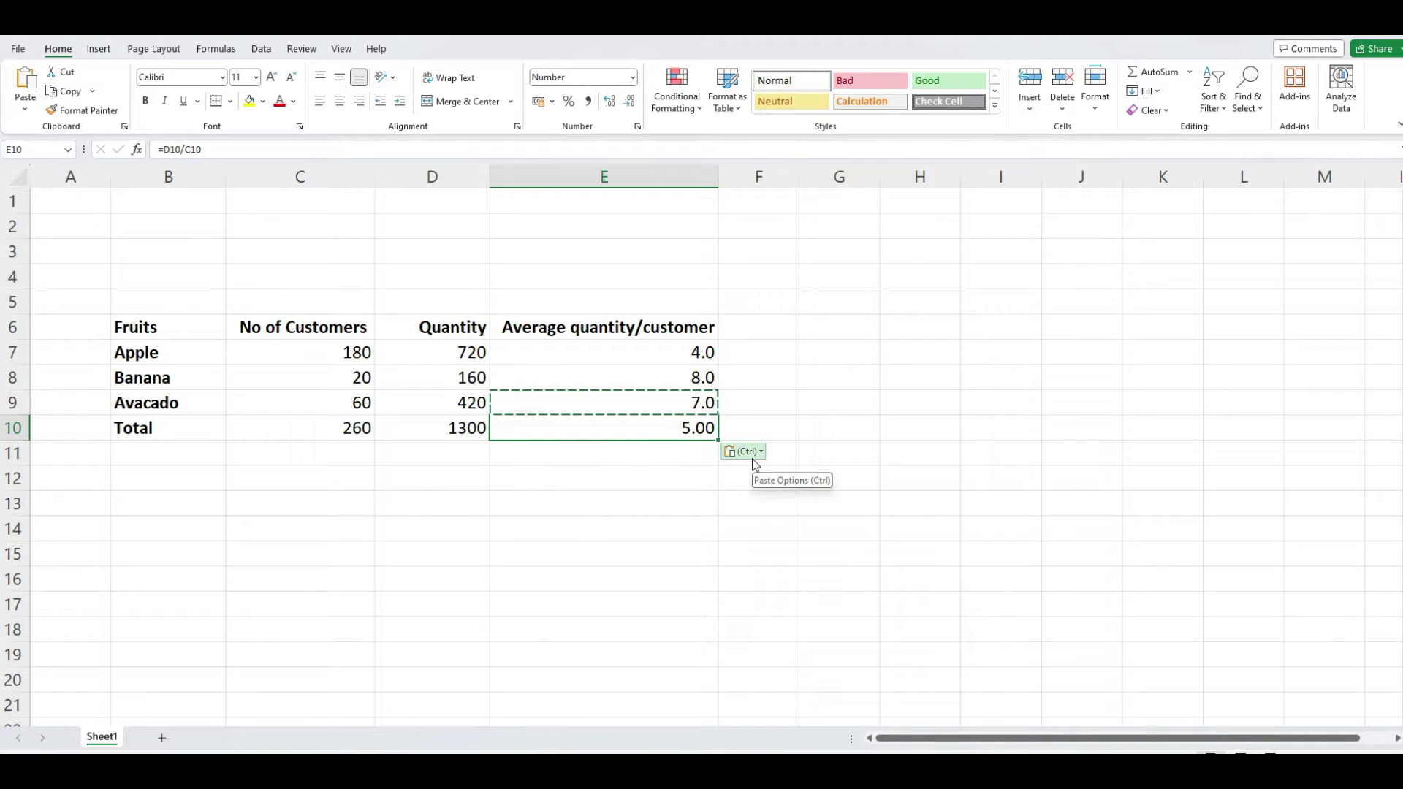
pyautogui.press('Escape')
# Make the total values in C10:E10 bold.
pyautogui.click(357, 433)
pyautogui.moveTo(399, 432); pyautogui.dragTo(523, 435)
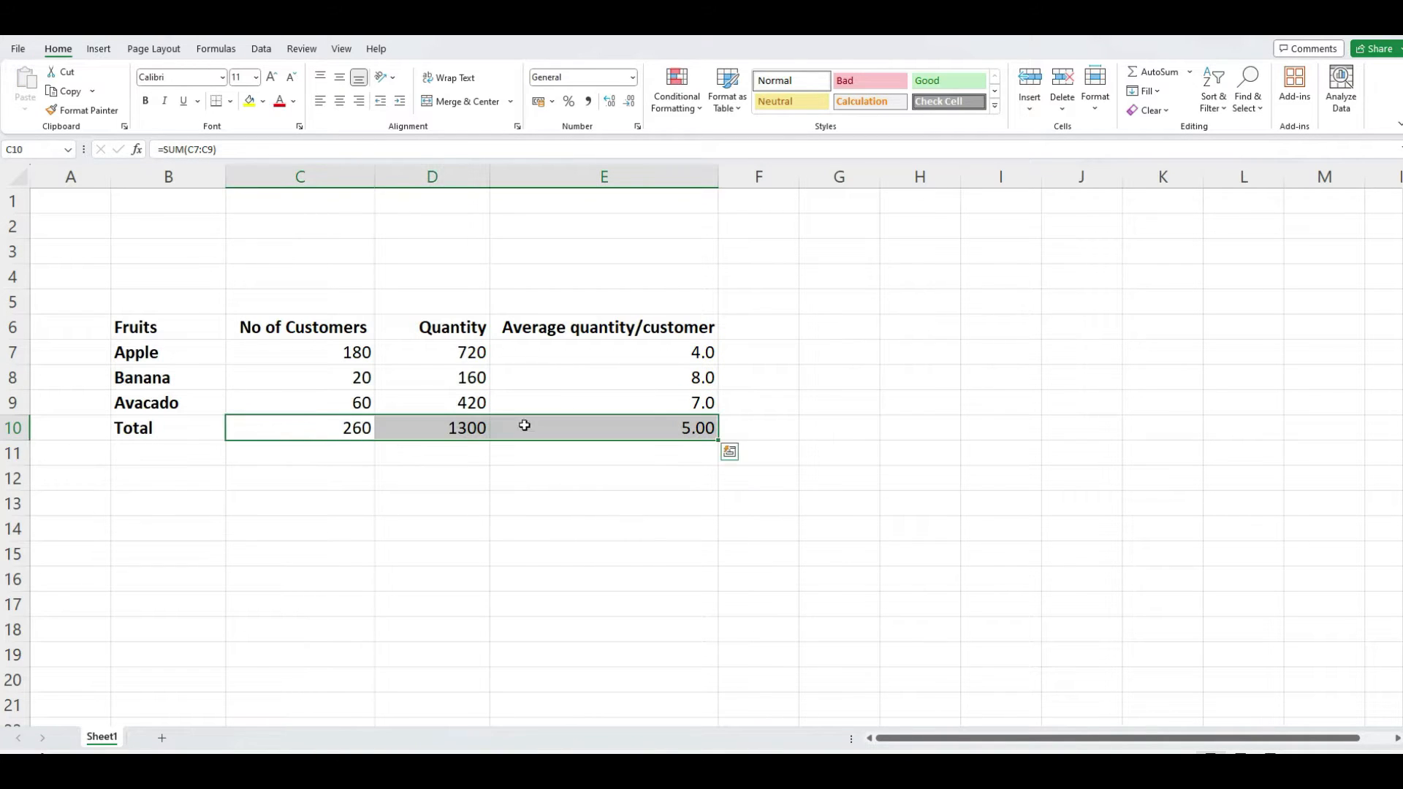
pyautogui.click(146, 101)
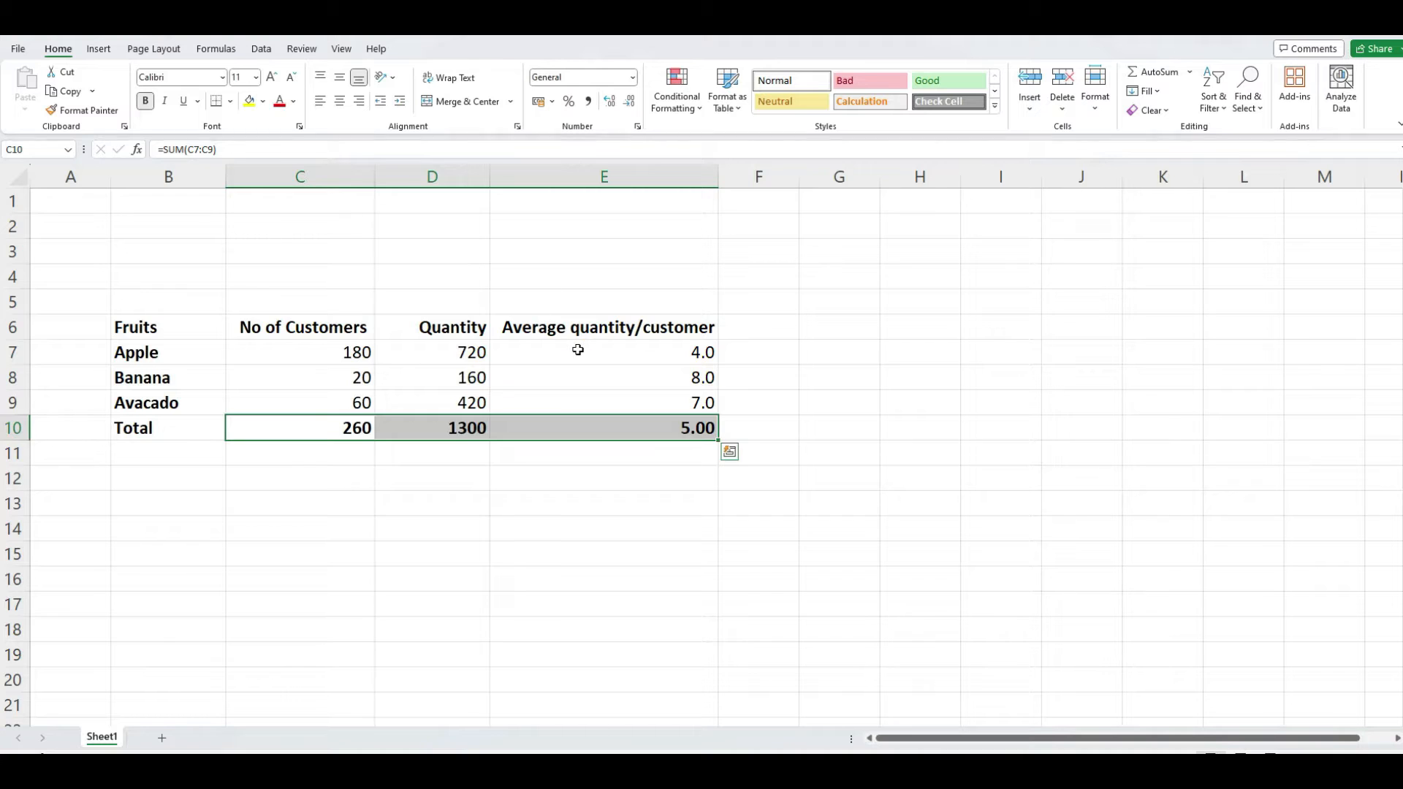
pyautogui.click(608, 347)
pyautogui.click(617, 328)
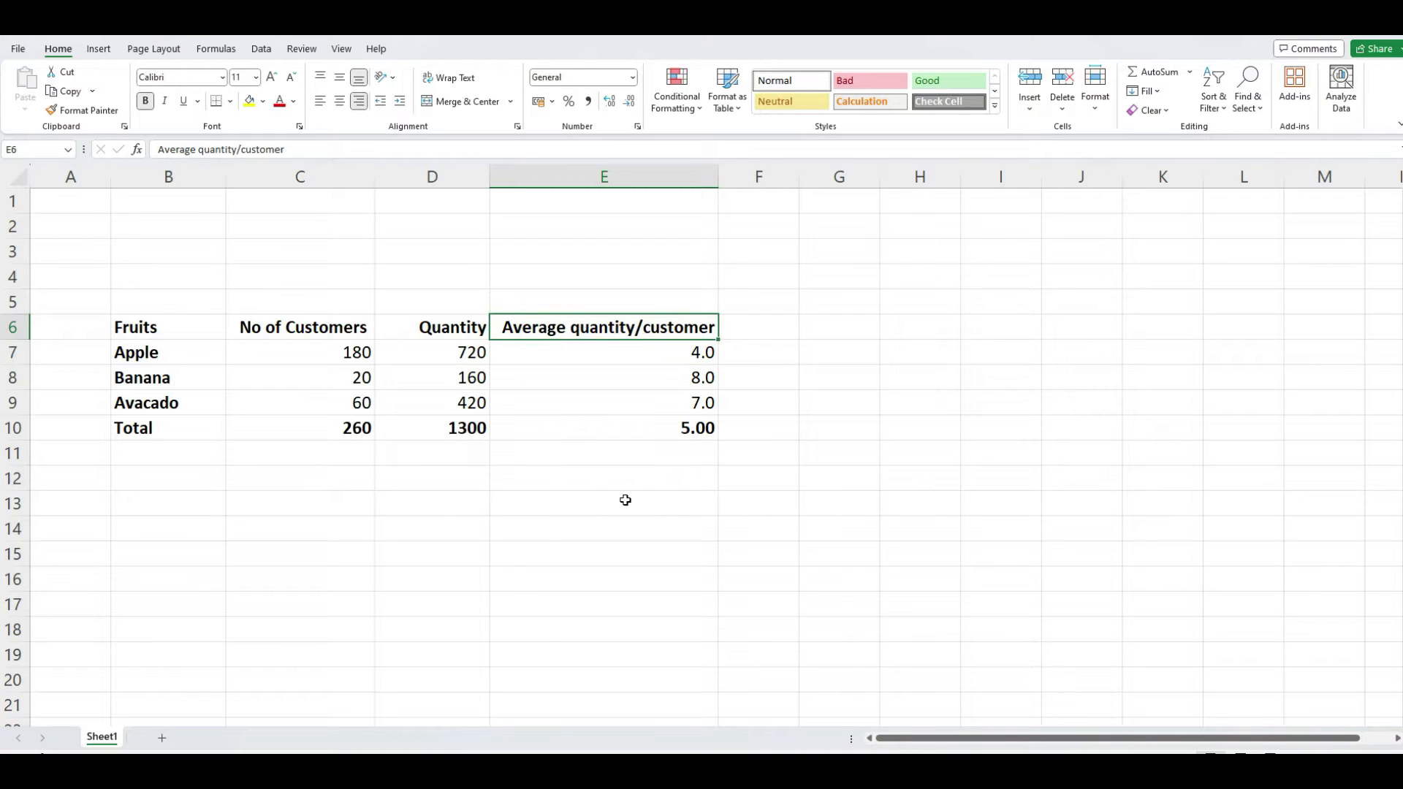
# Create a PivotTable from the range B6:E9, leaving out the Total row, on a new worksheet.
pyautogui.moveTo(186, 328); pyautogui.dragTo(562, 398)
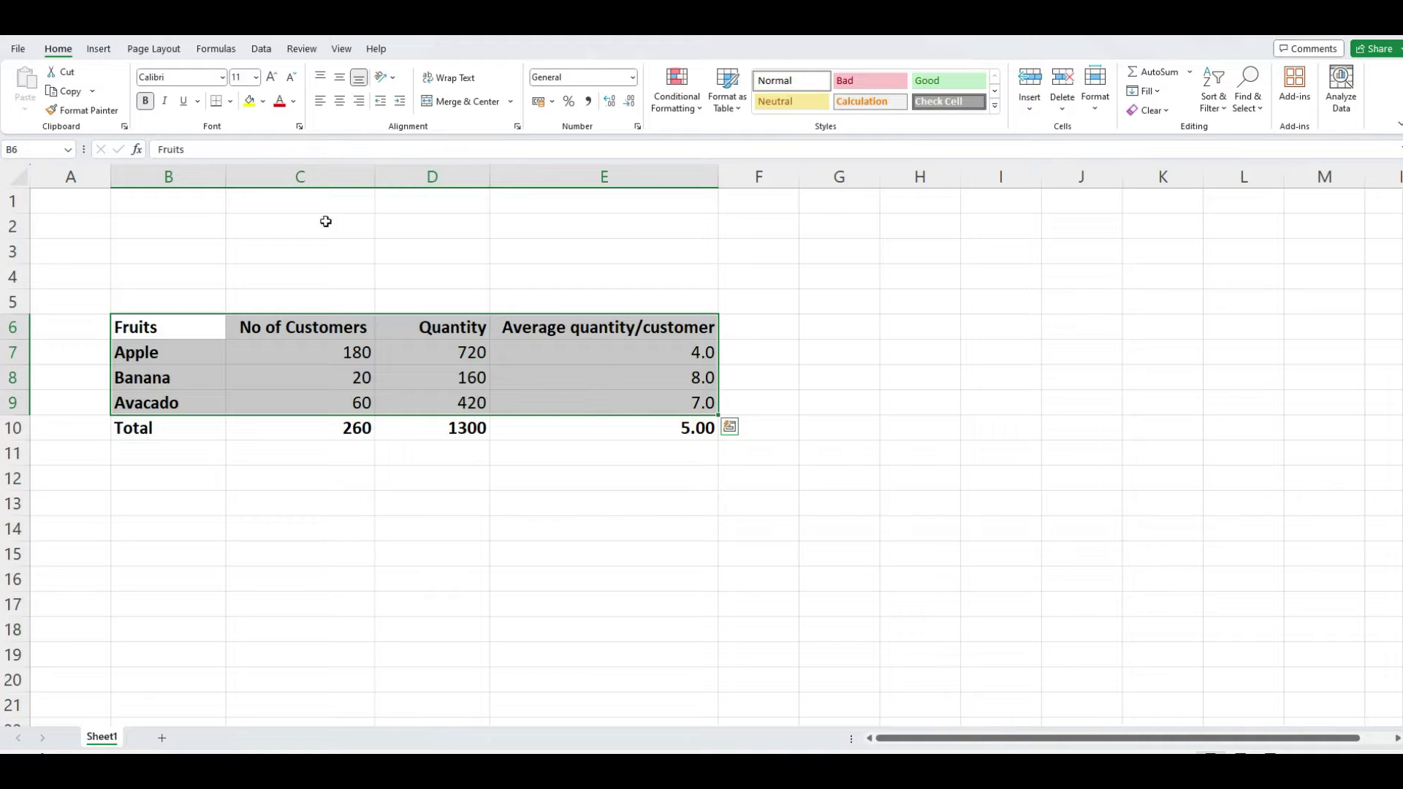
pyautogui.click(98, 50)
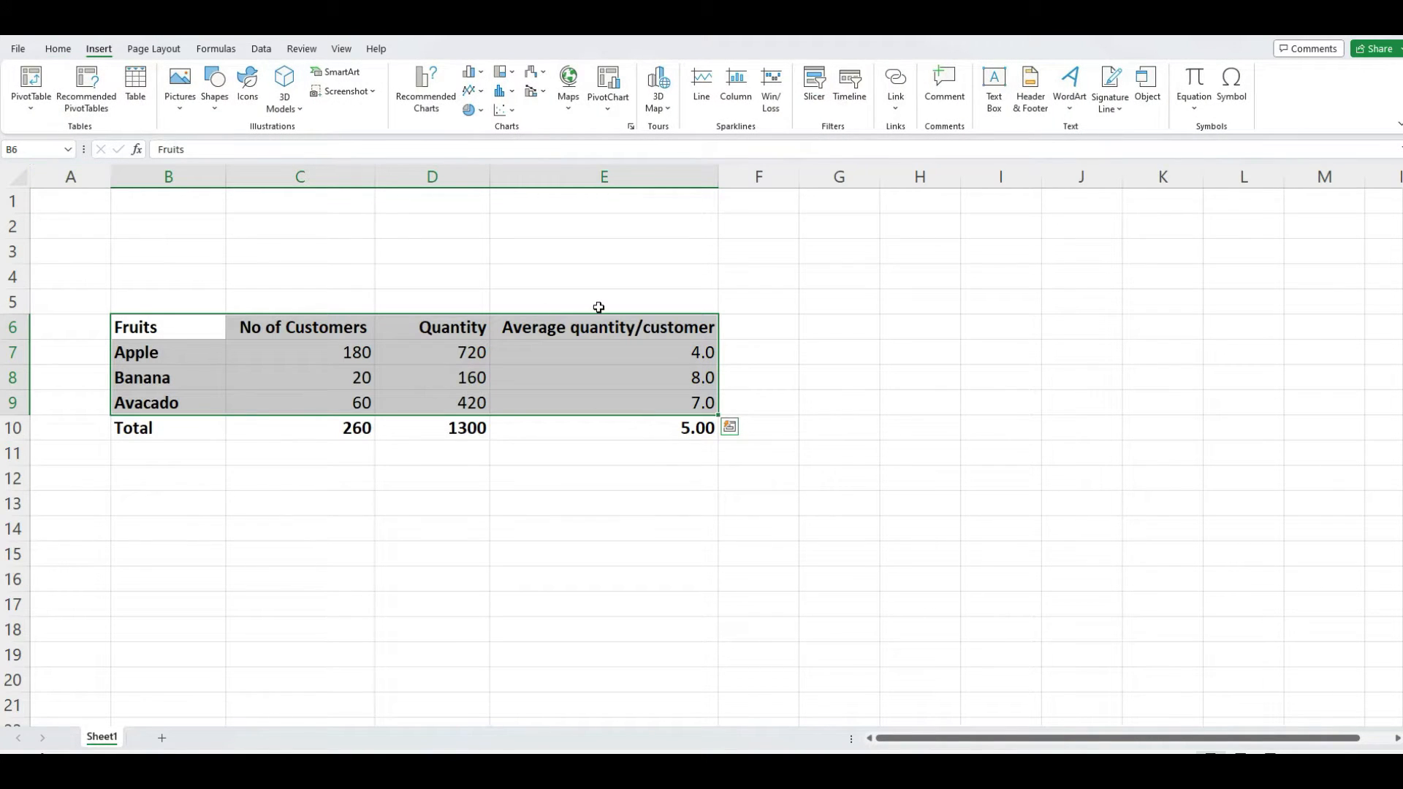
pyautogui.click(35, 107)
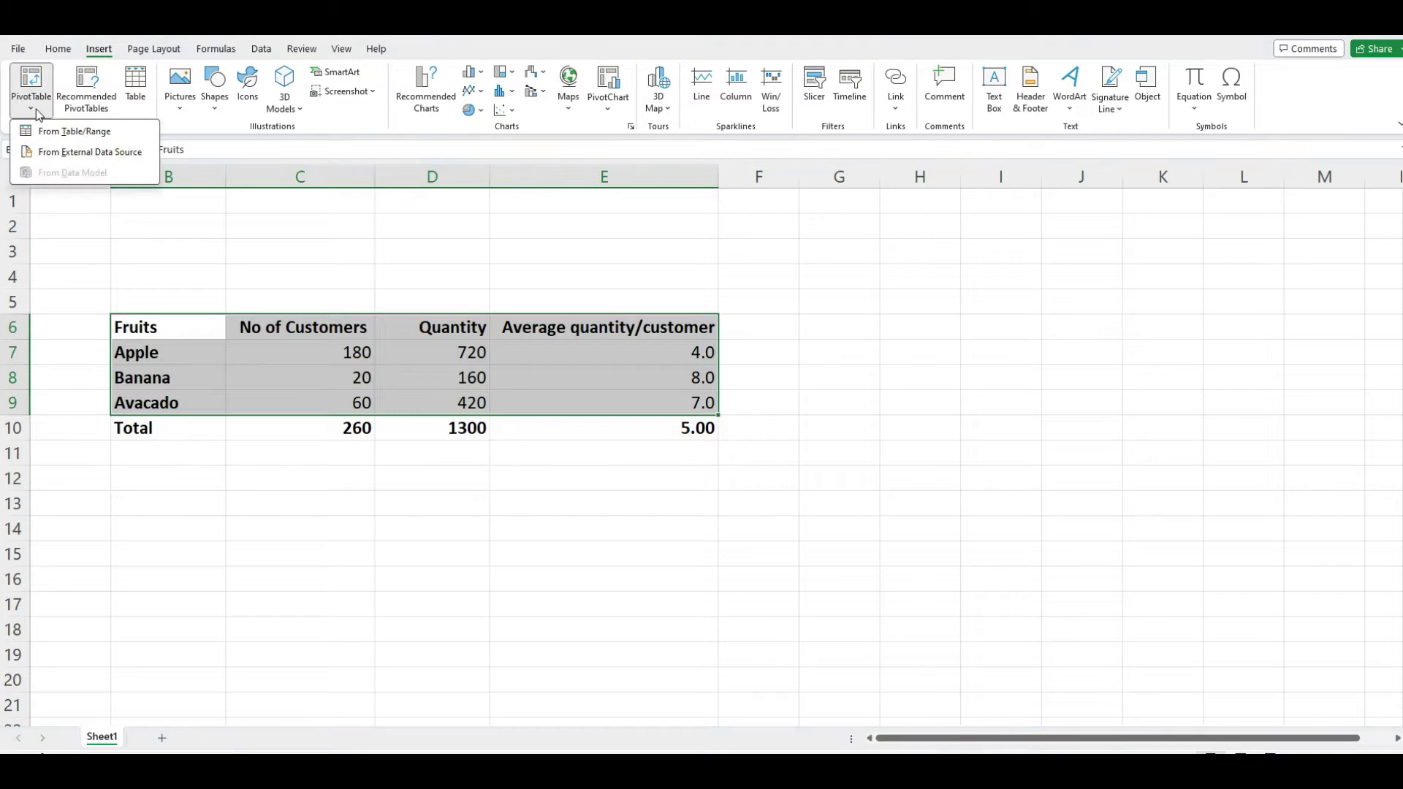
pyautogui.click(80, 138)
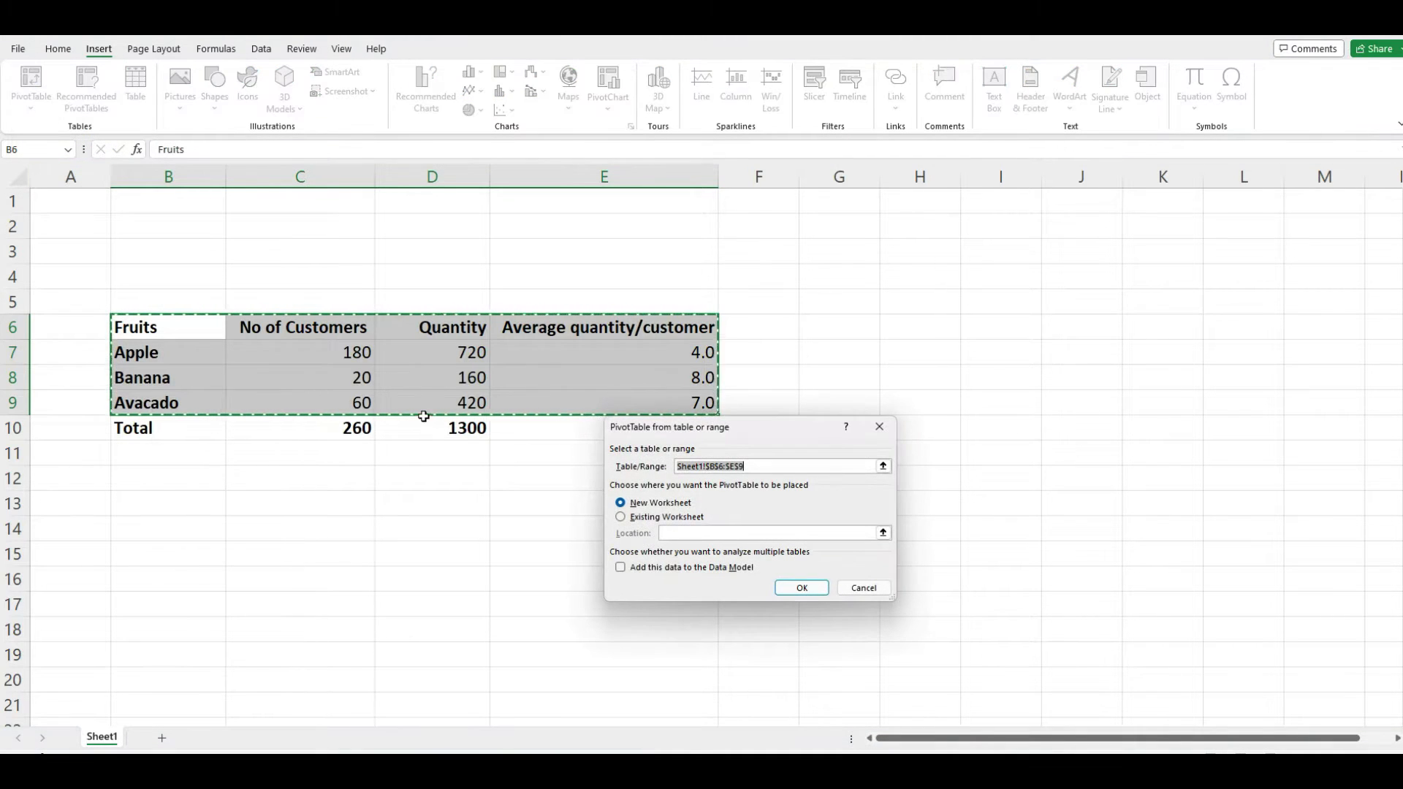
pyautogui.click(793, 588)
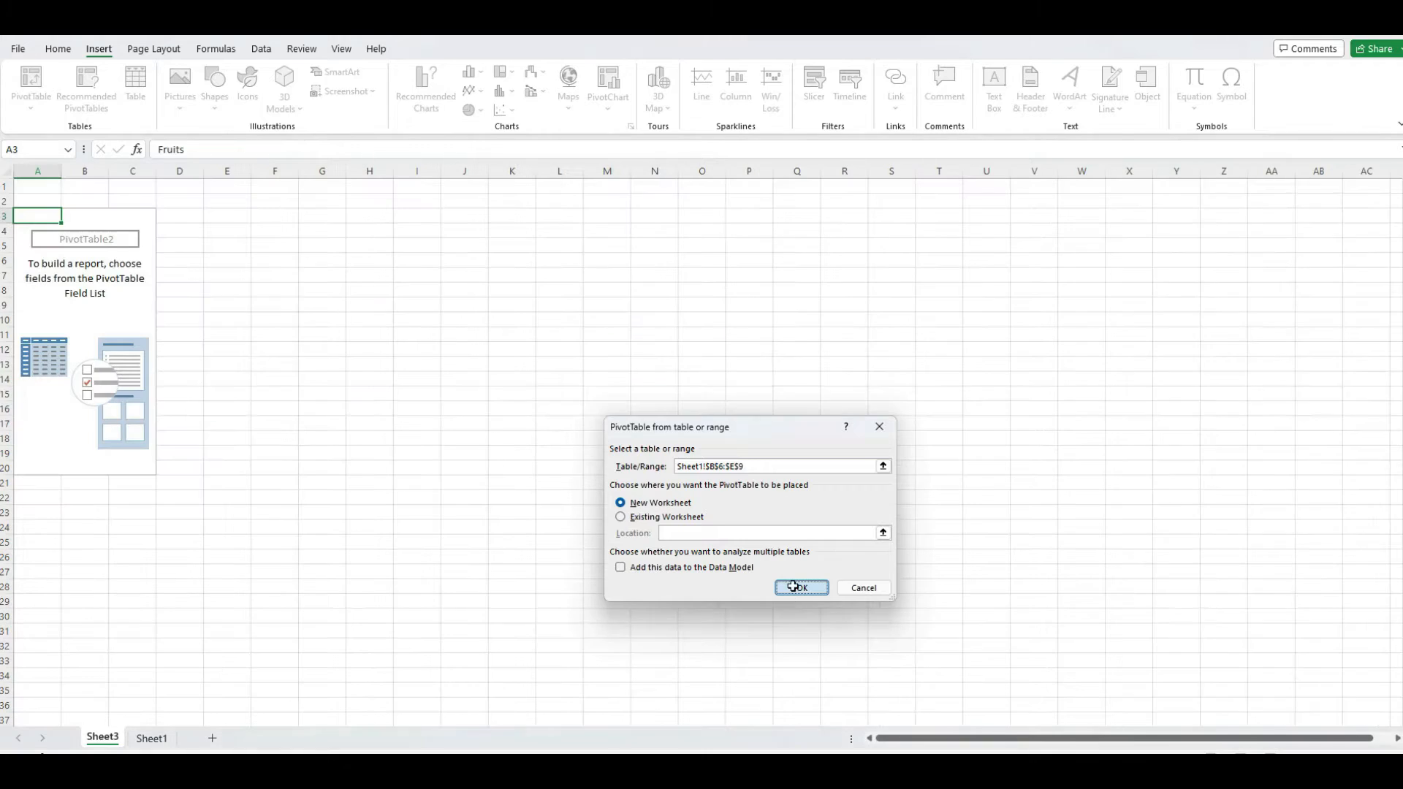
# Add Fruits to the PivotTable rows, and No of Customers, Quantity and Average quantity/customer to its values.
pyautogui.moveTo(1205, 272); pyautogui.dragTo(1225, 633)
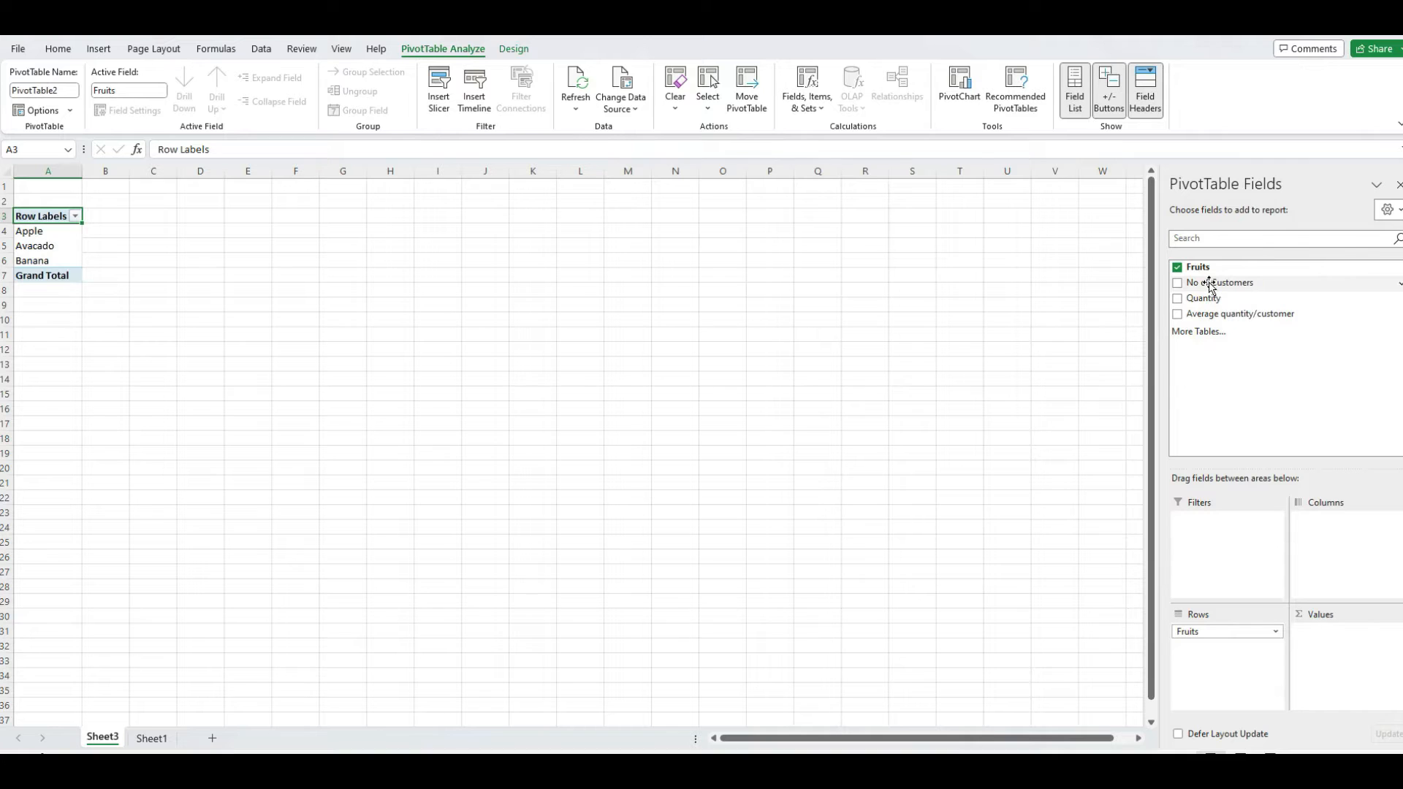
pyautogui.moveTo(1211, 285); pyautogui.dragTo(1336, 640)
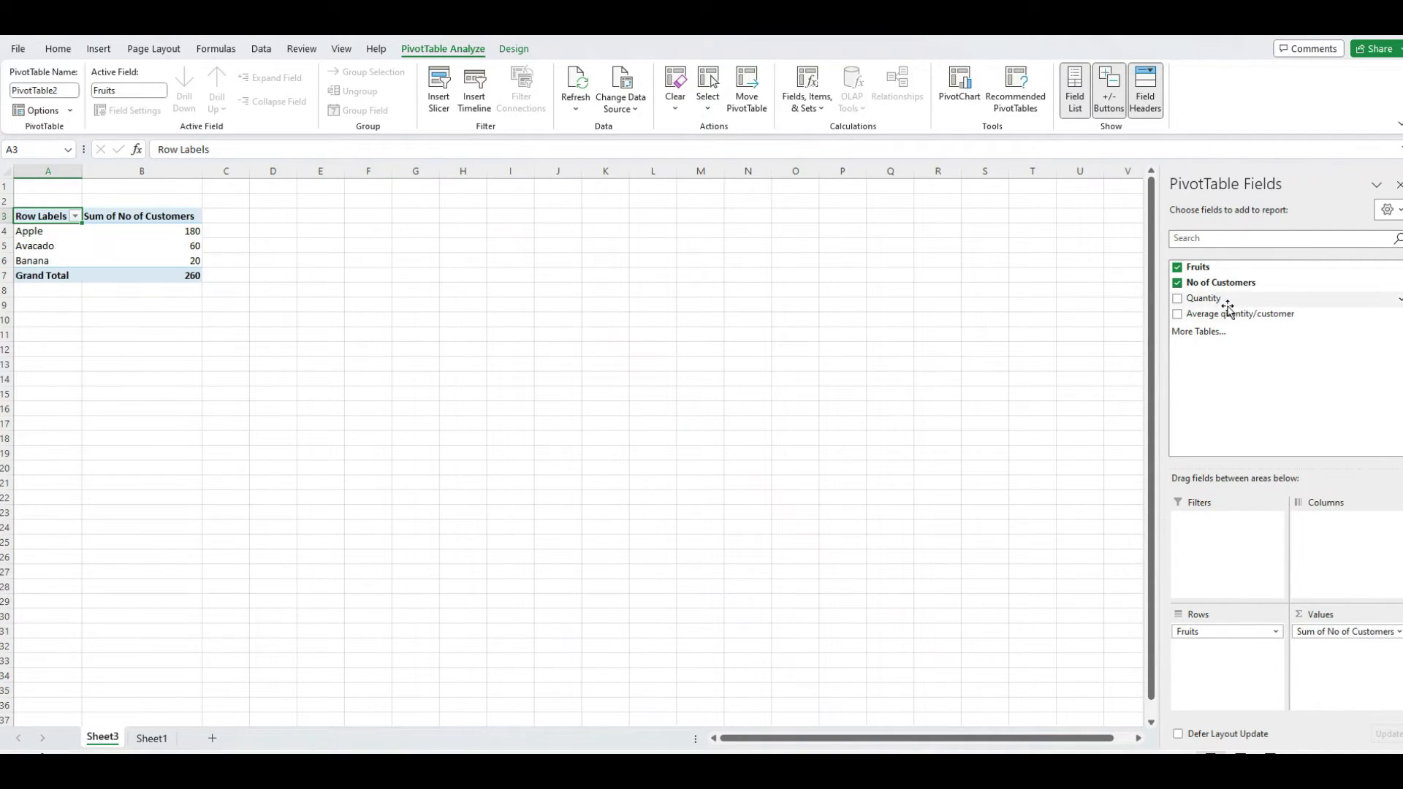
pyautogui.moveTo(1227, 299); pyautogui.dragTo(1350, 649)
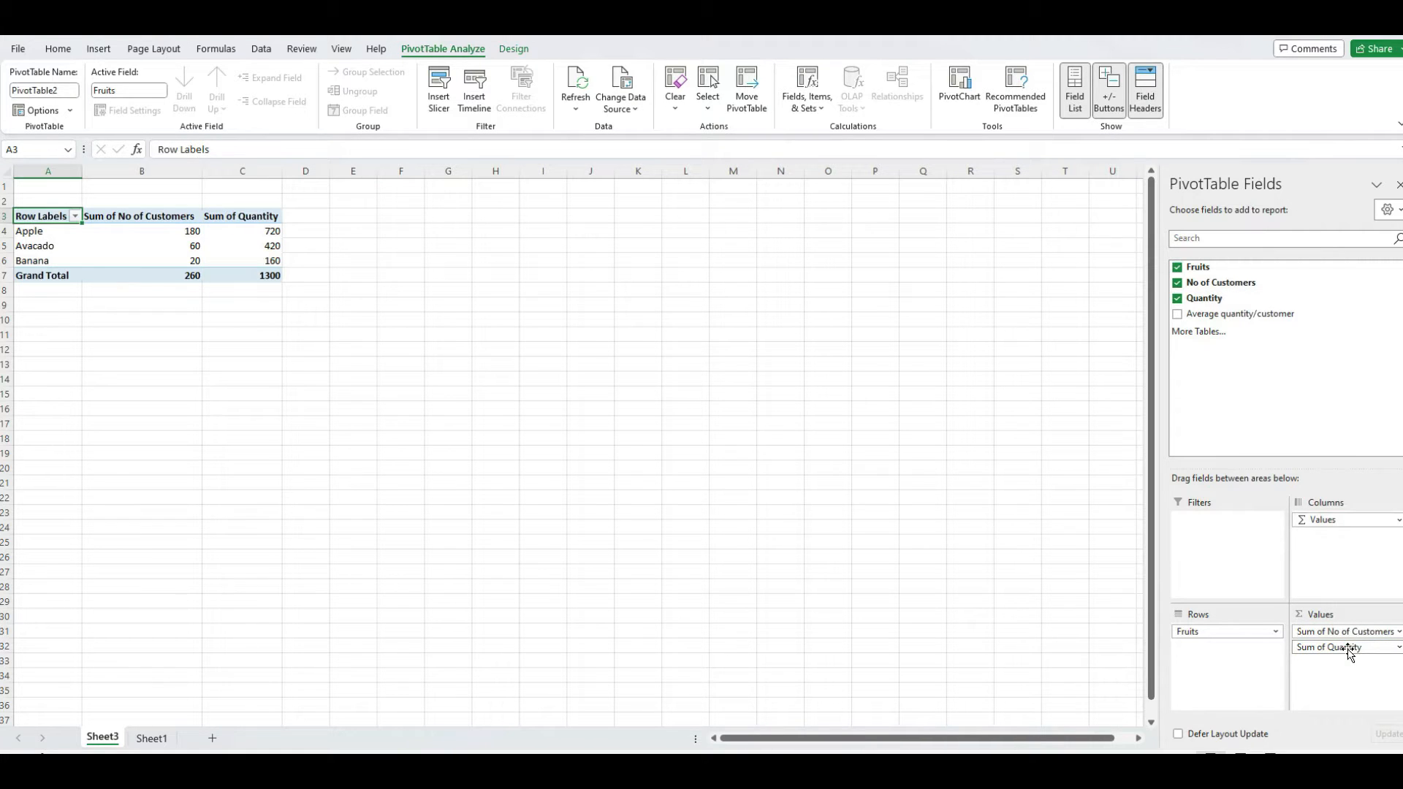
pyautogui.moveTo(1238, 323); pyautogui.dragTo(1349, 667)
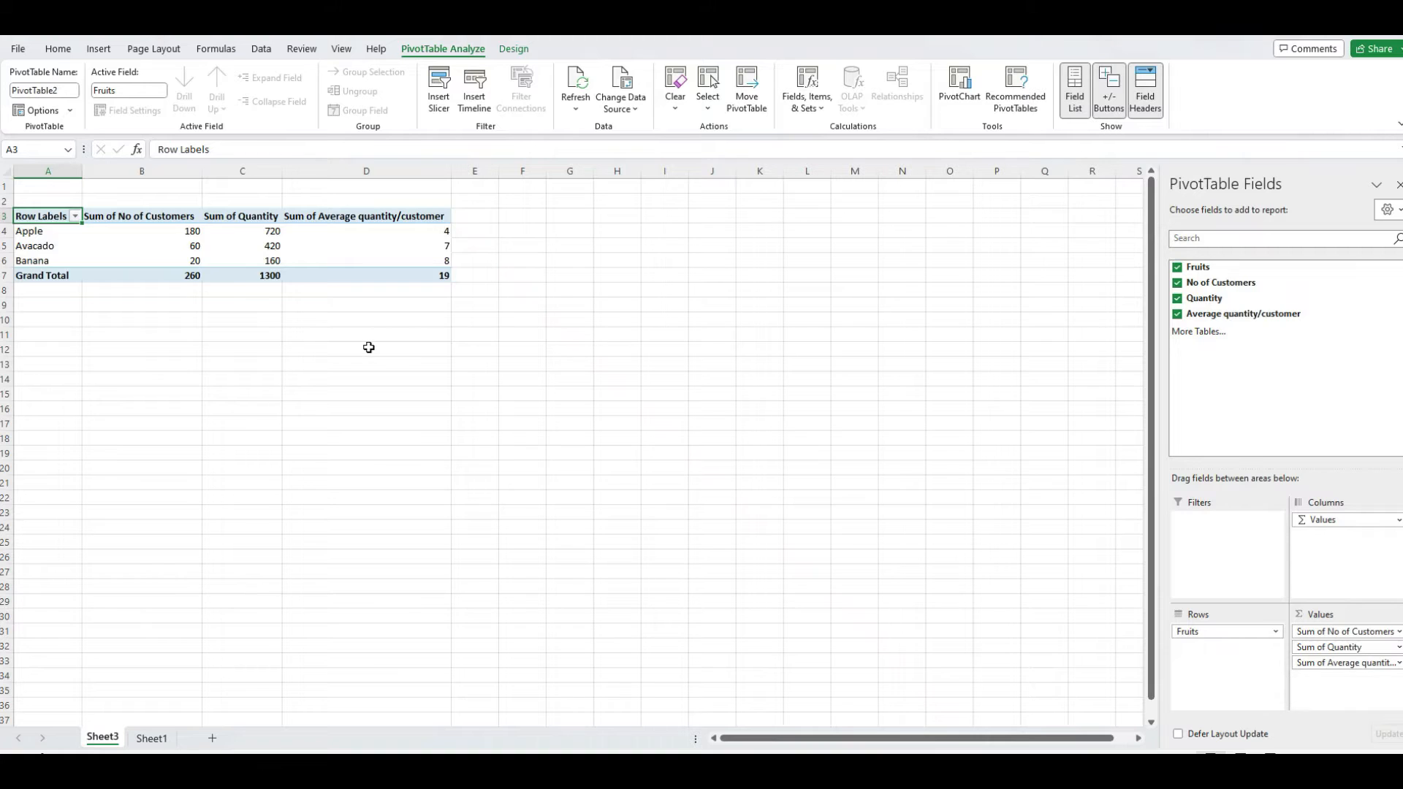
# Mark the grand total of the average column as questionable with "?" in E7 and yellow fill on D7:E7.
pyautogui.click(375, 275)
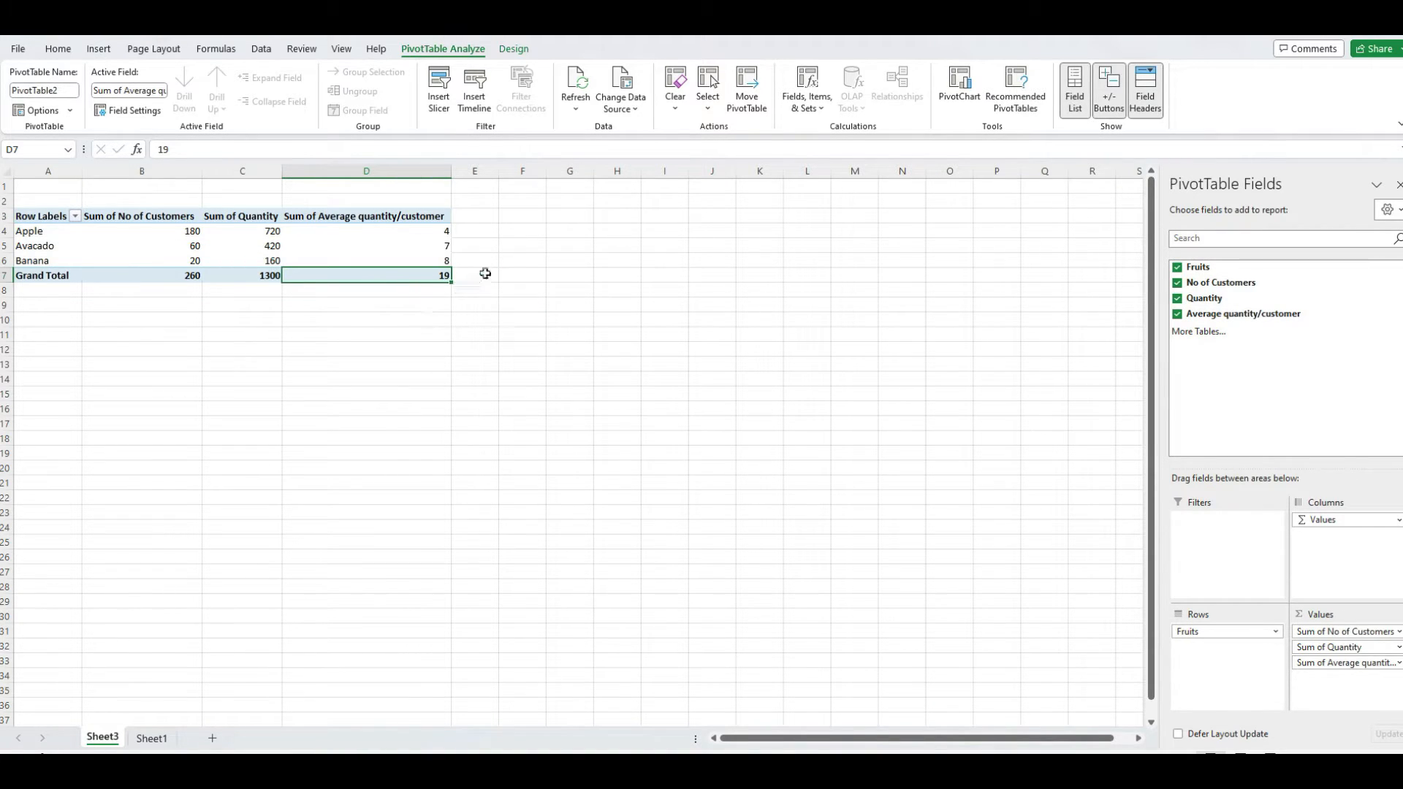
pyautogui.click(486, 274)
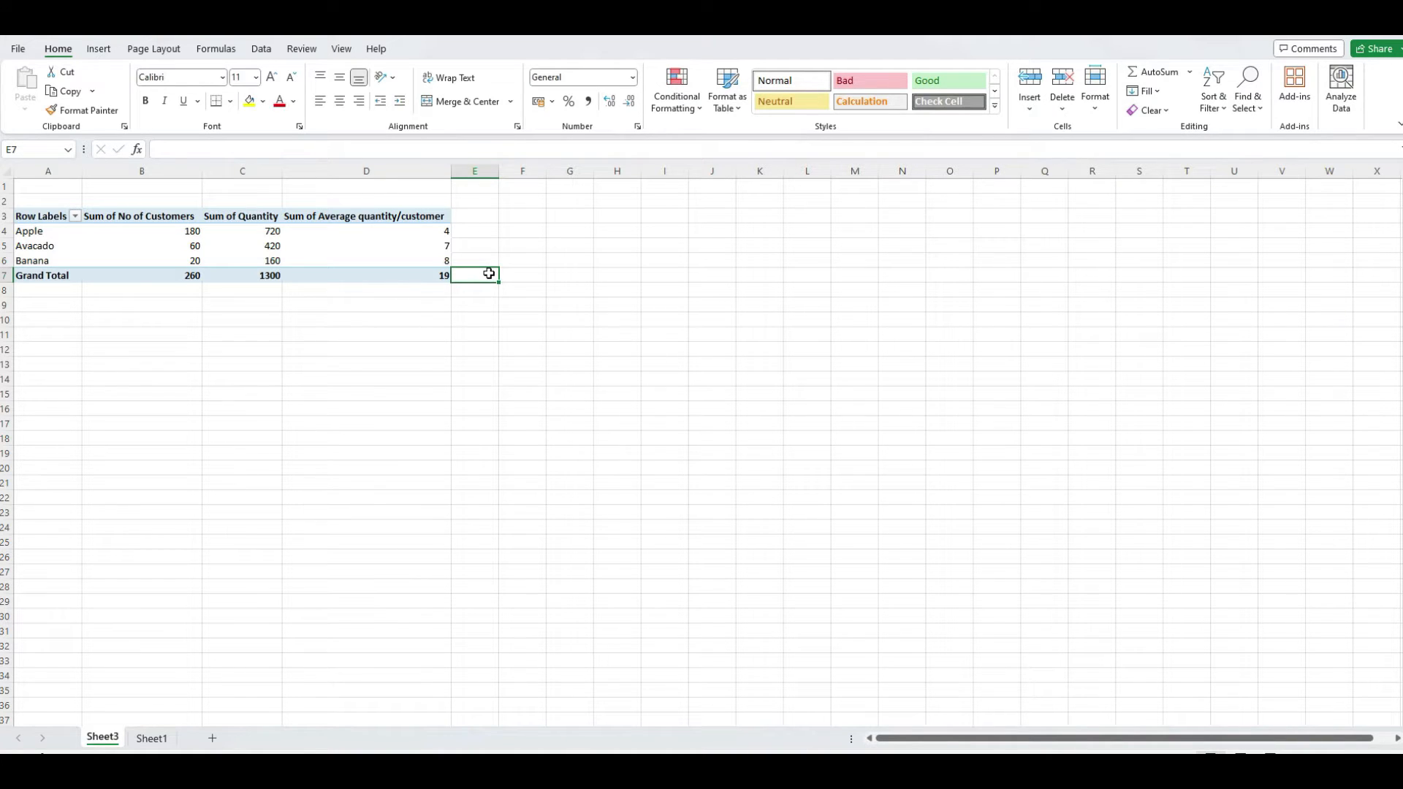
pyautogui.write('?')
pyautogui.click(249, 101)
pyautogui.click(430, 275)
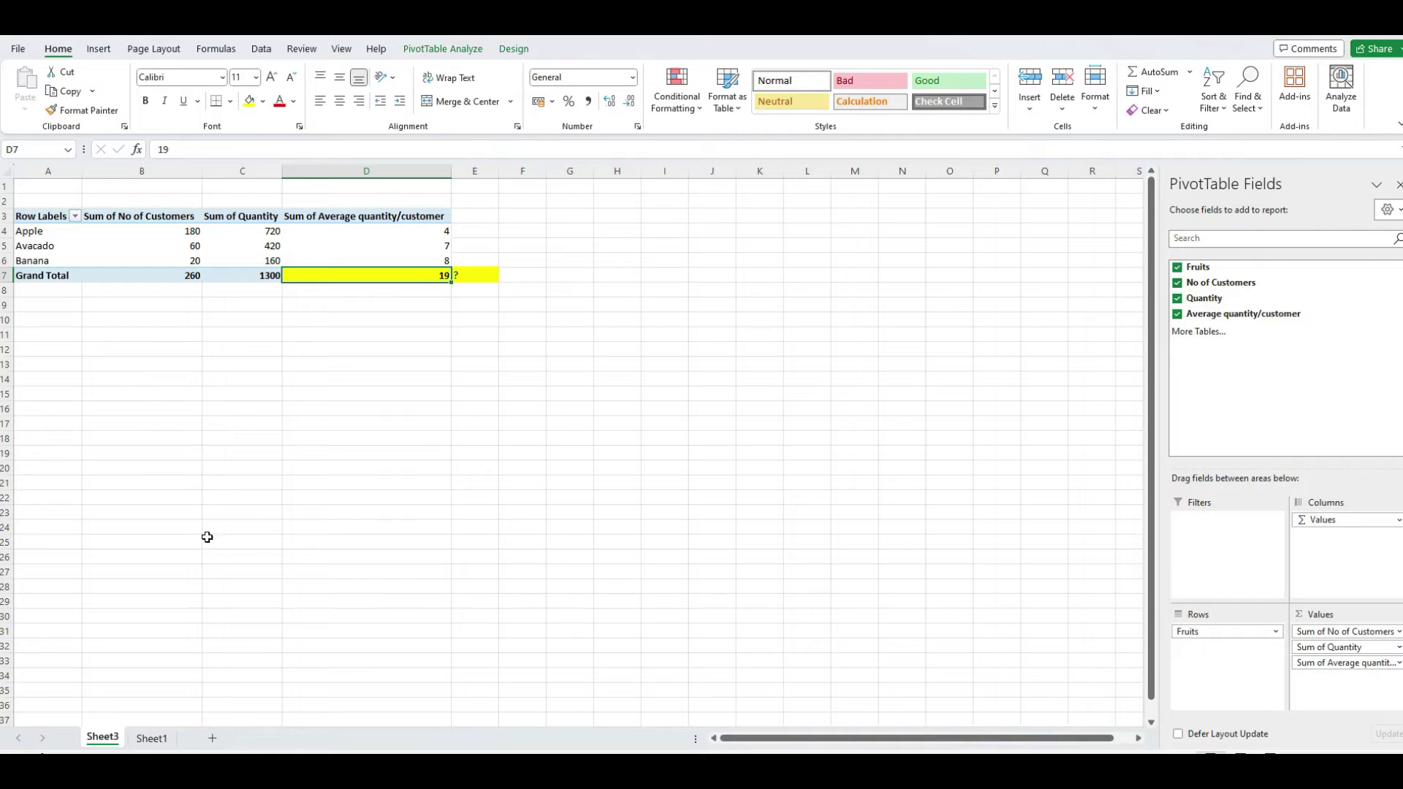
# Highlight the total average in cell E10 of Sheet1 with a light green fill.
pyautogui.click(152, 738)
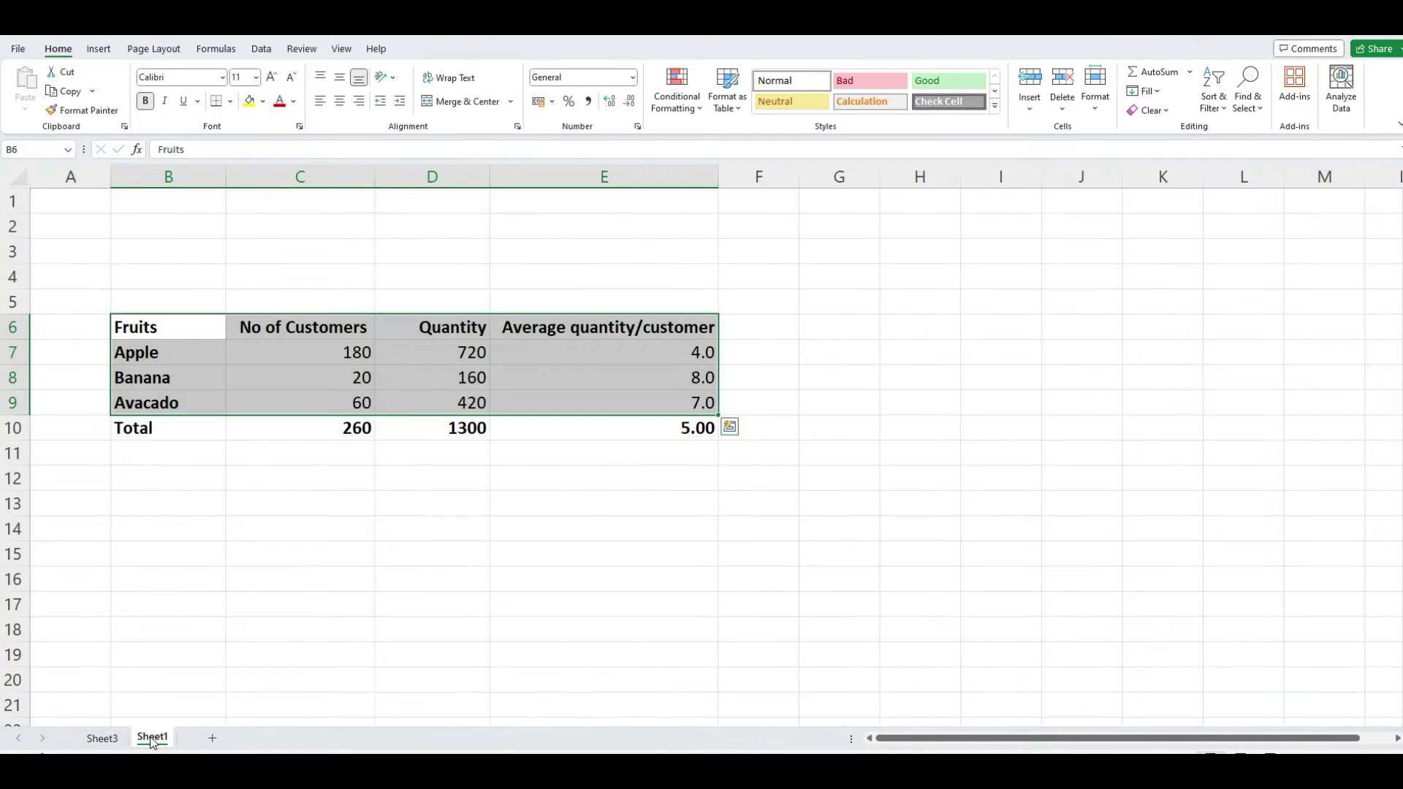
pyautogui.click(626, 427)
pyautogui.click(263, 102)
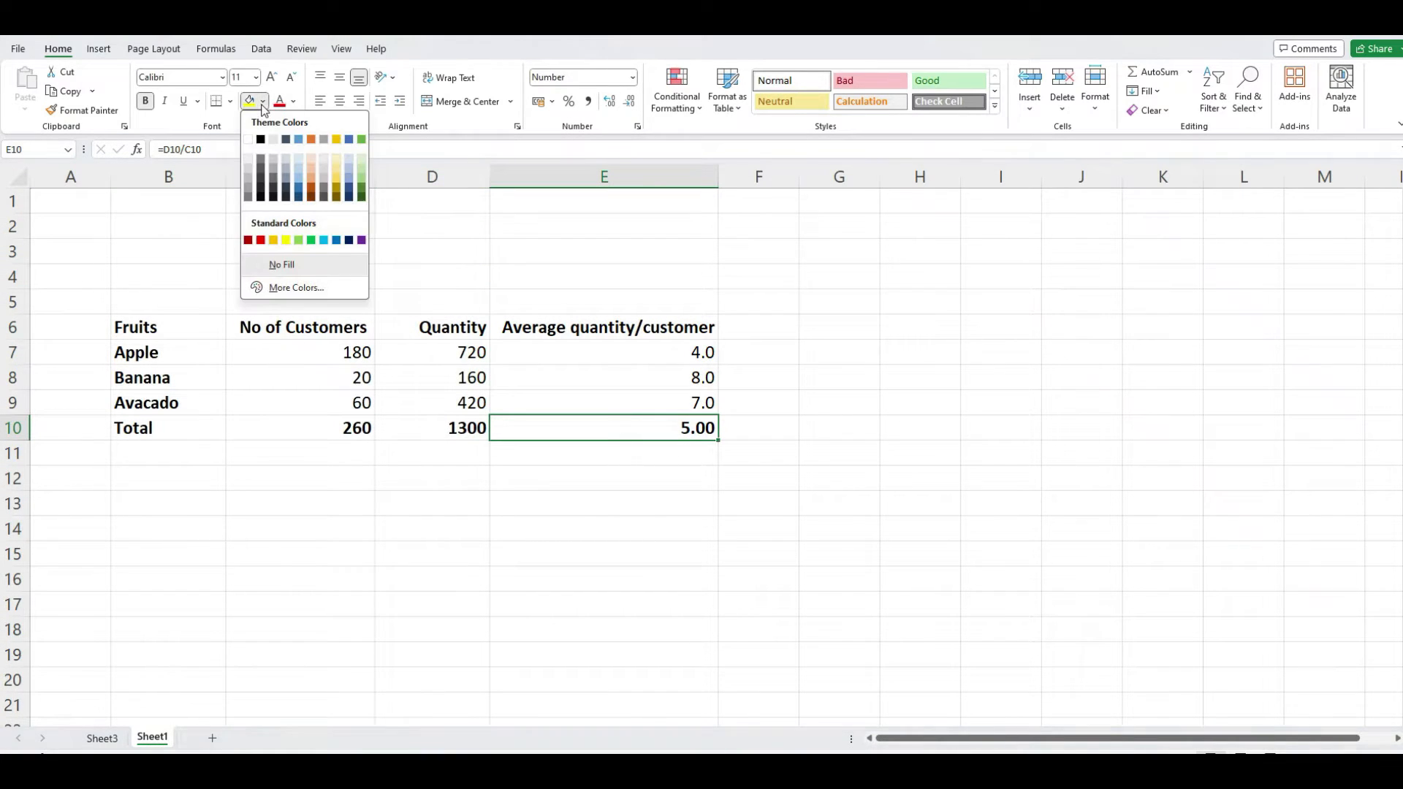
pyautogui.click(361, 167)
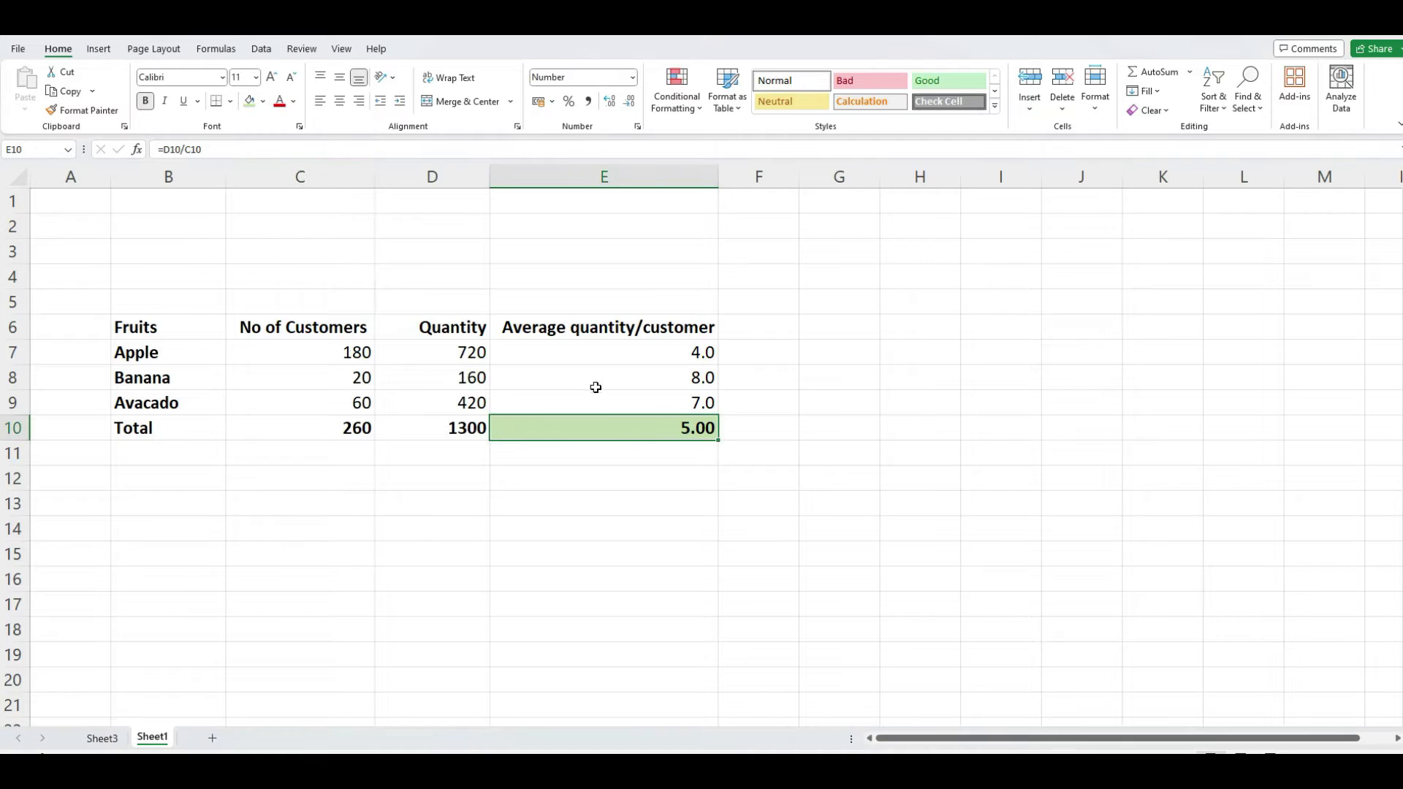
# Remove the Average quantity/customer field from the PivotTable on Sheet3.
pyautogui.click(102, 739)
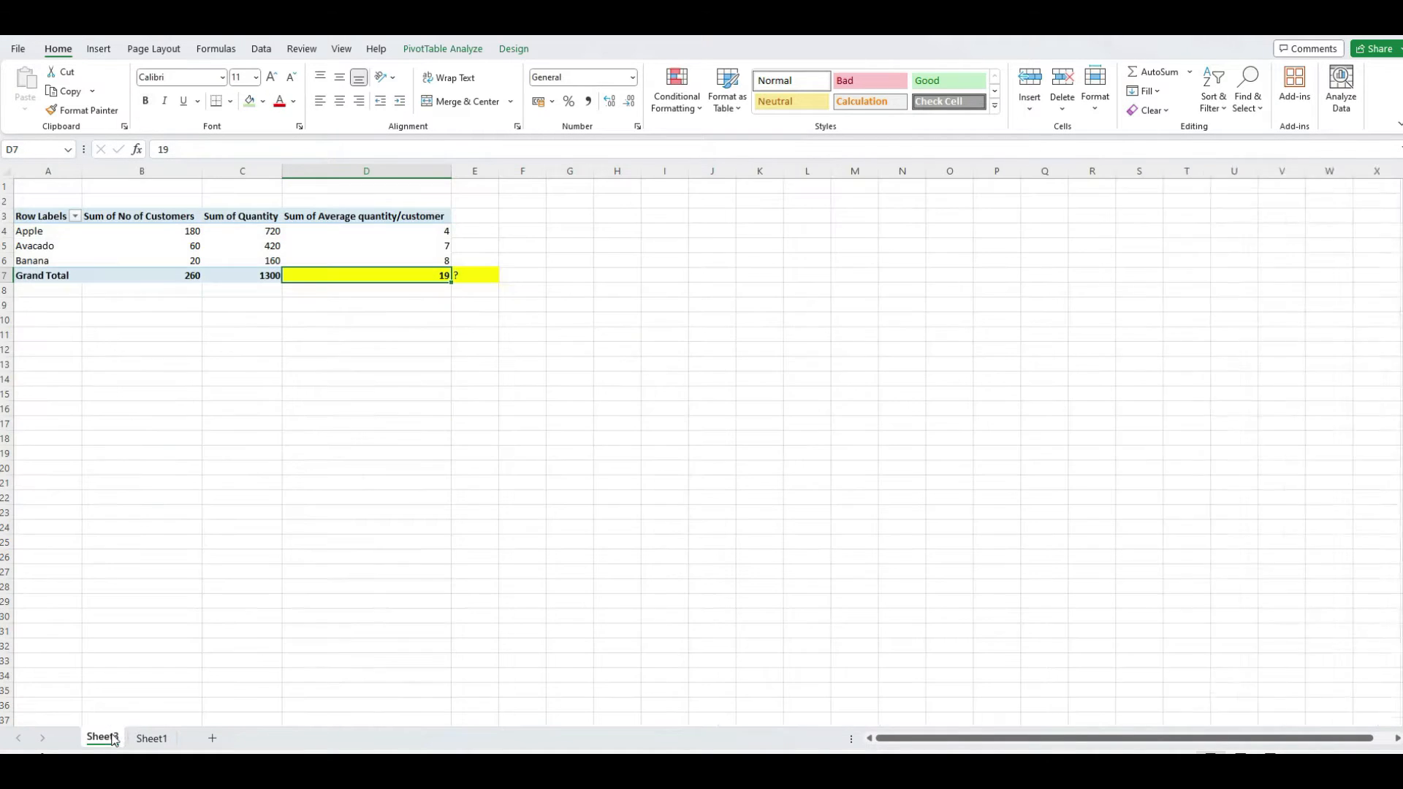
pyautogui.click(396, 250)
pyautogui.click(395, 217)
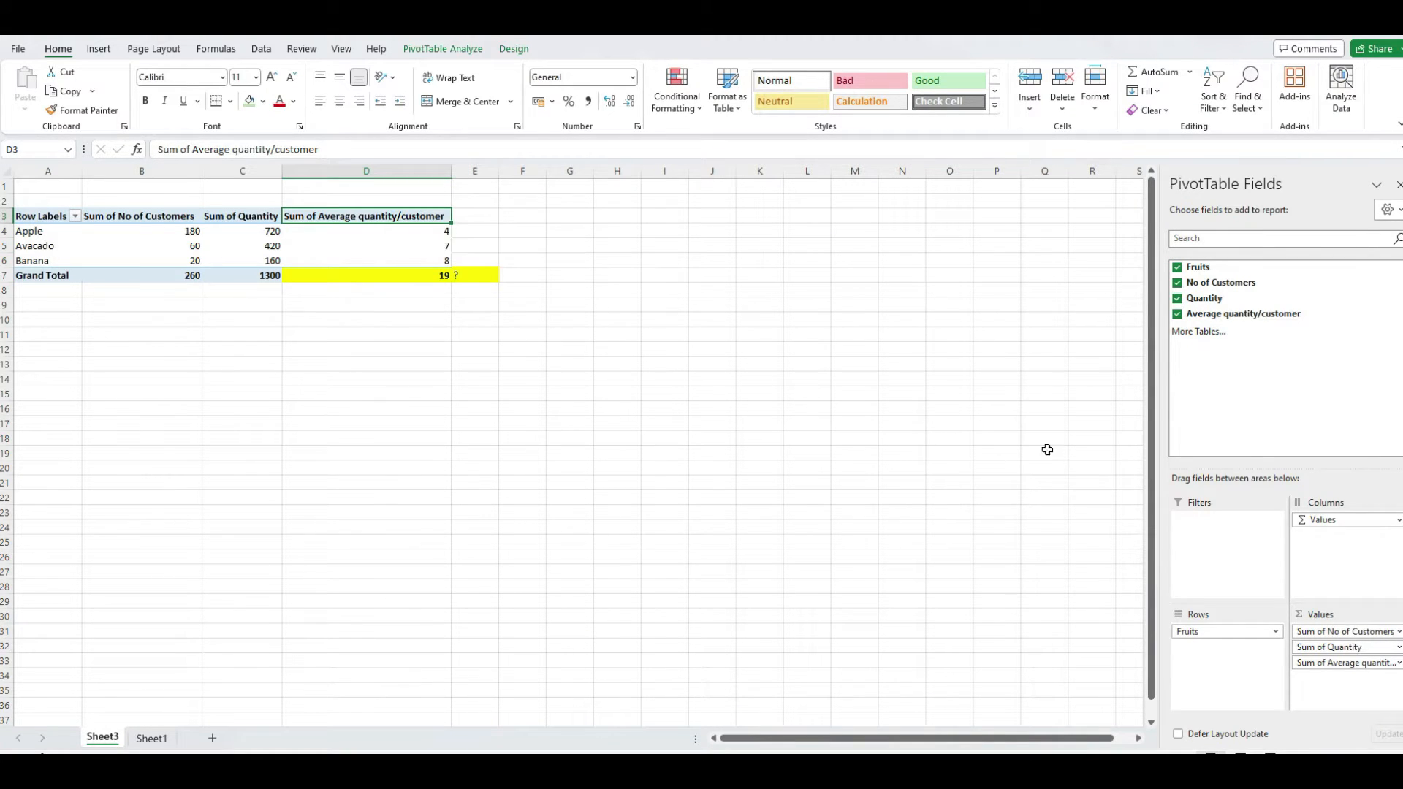
pyautogui.click(1178, 315)
# Add a calculated field named "Average q/c" to the PivotTable with the formula = Quantity/'No of Customers '.
pyautogui.click(440, 49)
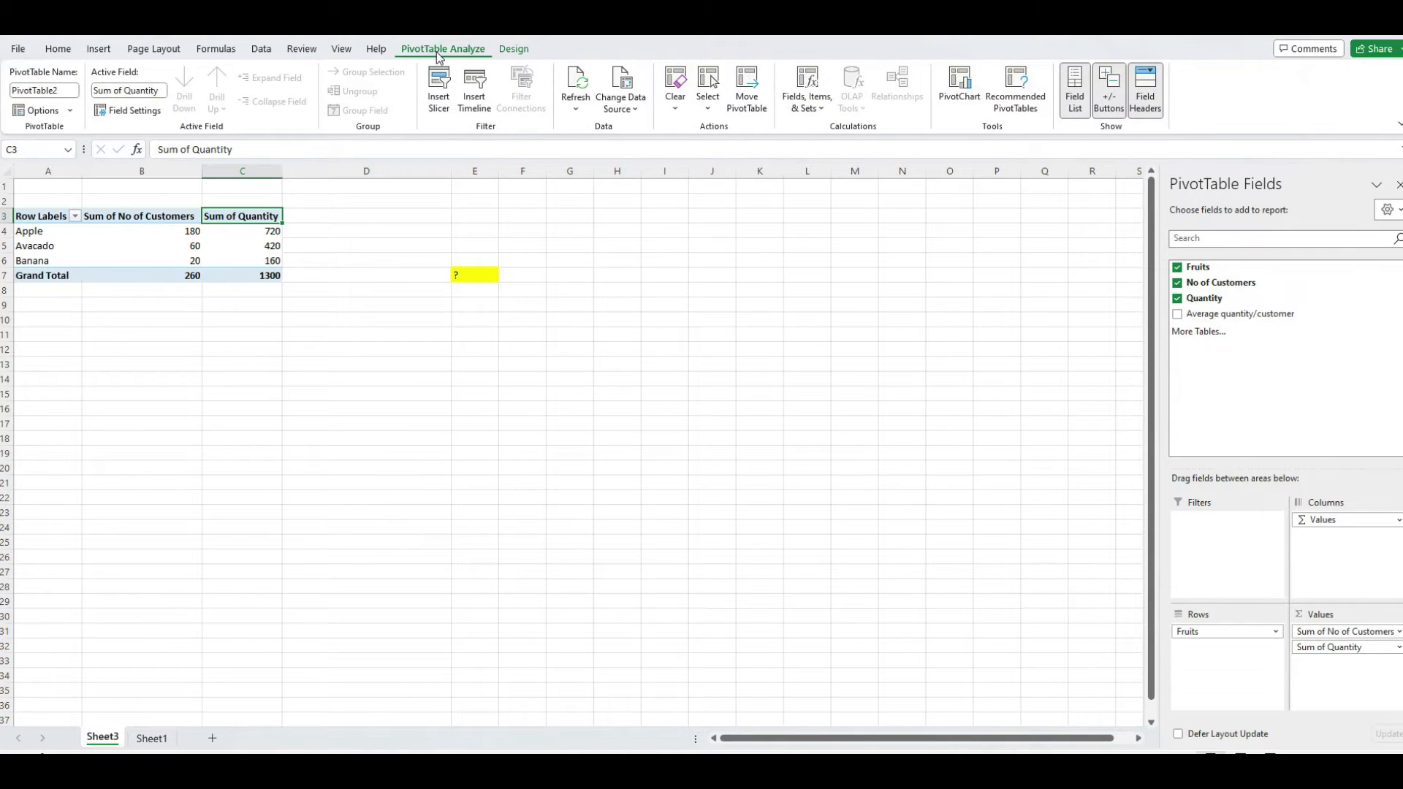
pyautogui.click(807, 100)
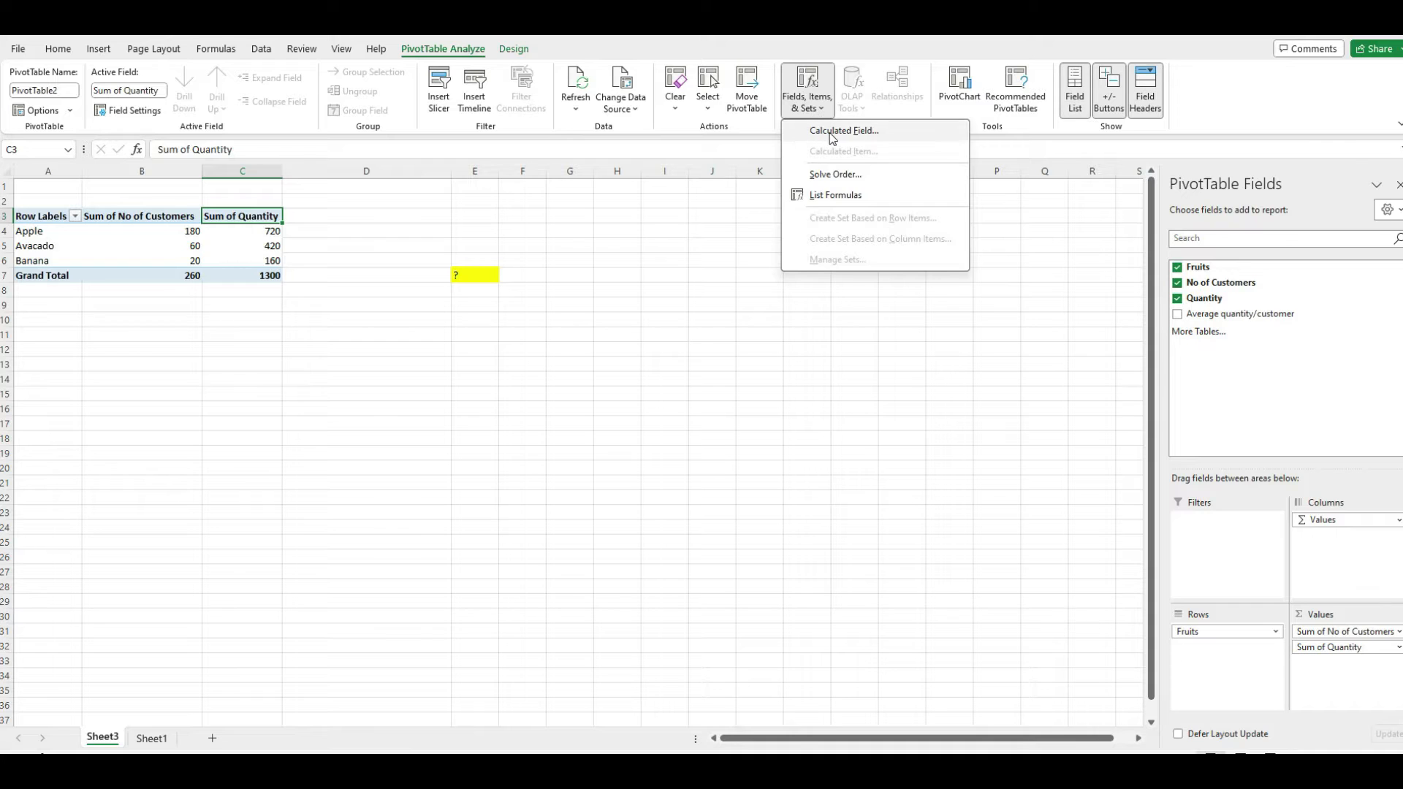
pyautogui.click(825, 133)
pyautogui.click(663, 408)
pyautogui.write('Average q/c')
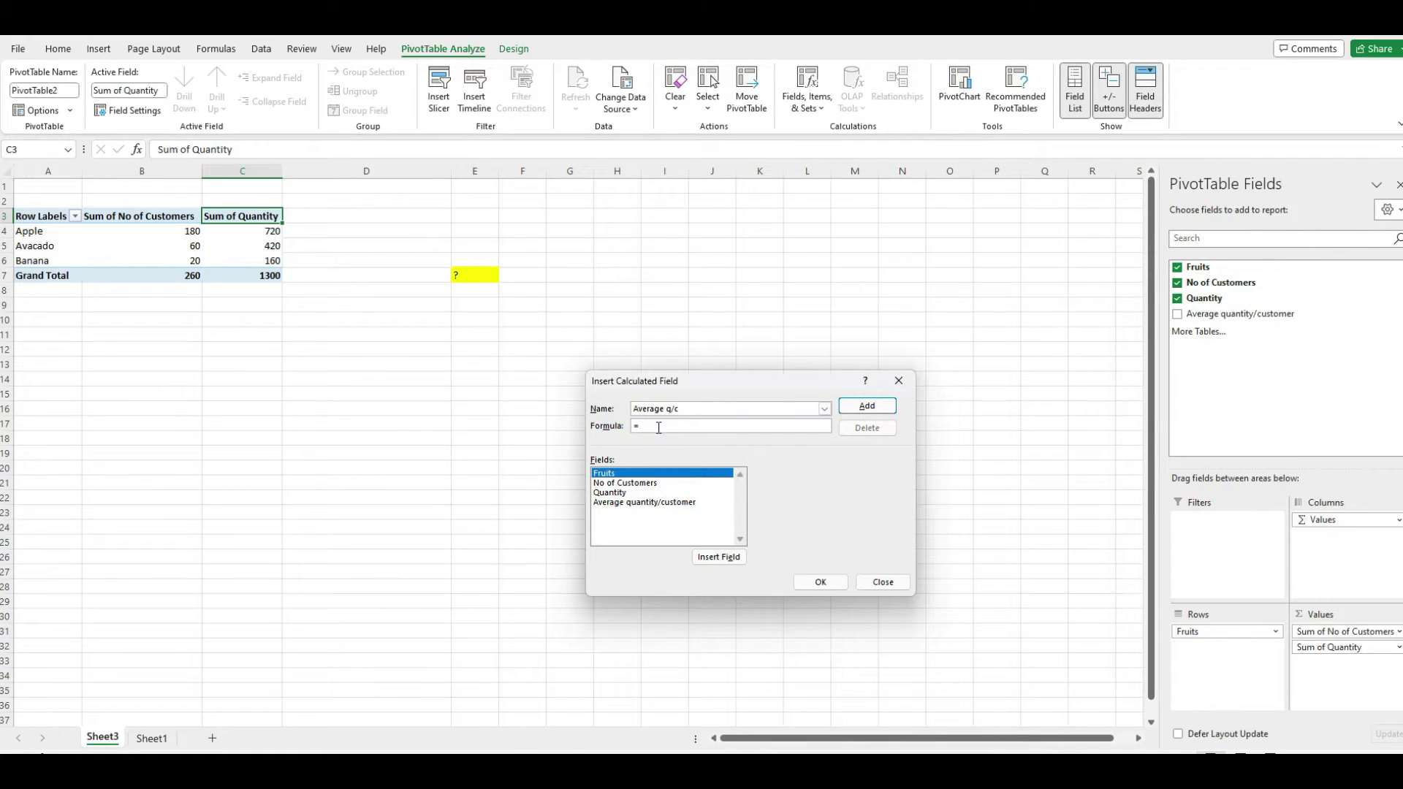
pyautogui.click(643, 493)
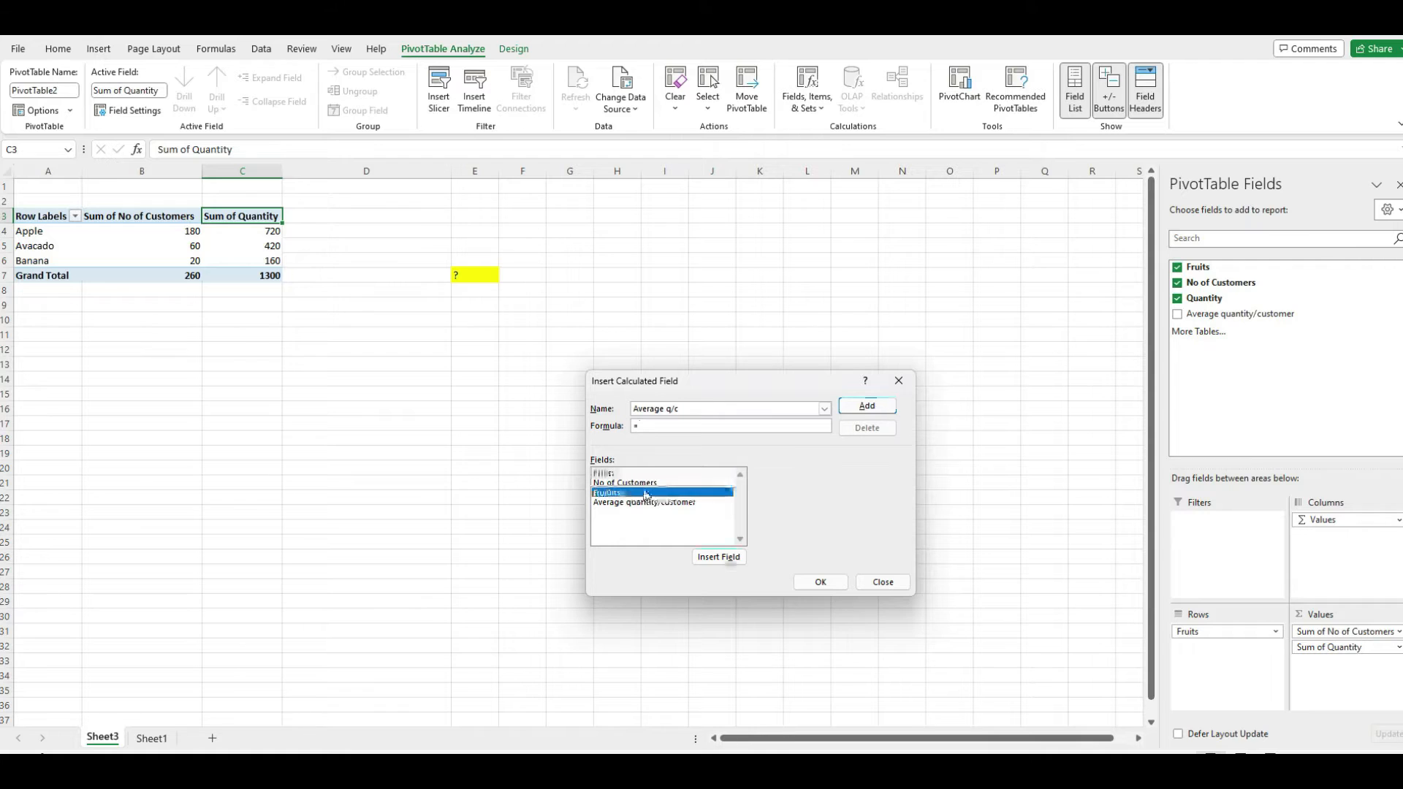
pyautogui.click(711, 557)
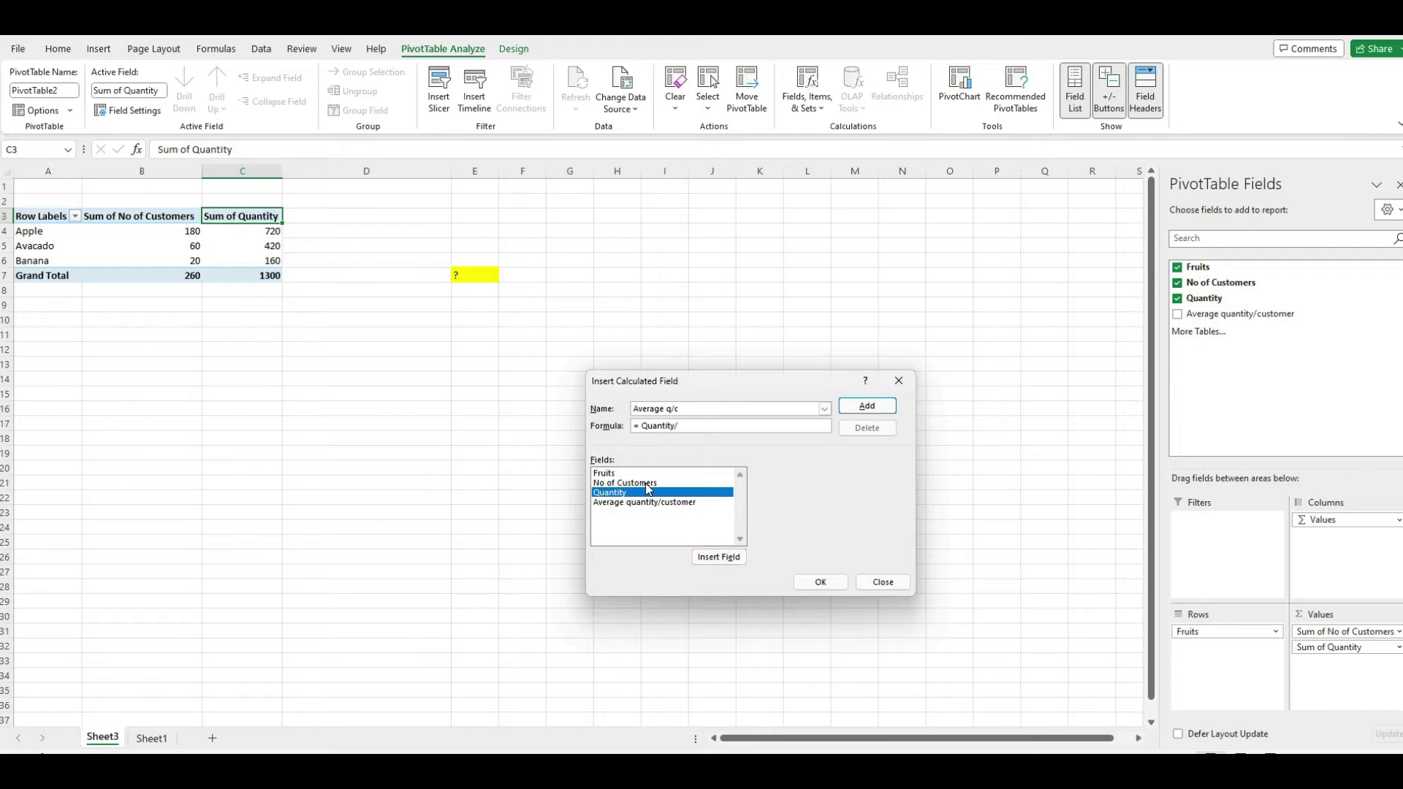
pyautogui.click(646, 483)
pyautogui.click(715, 557)
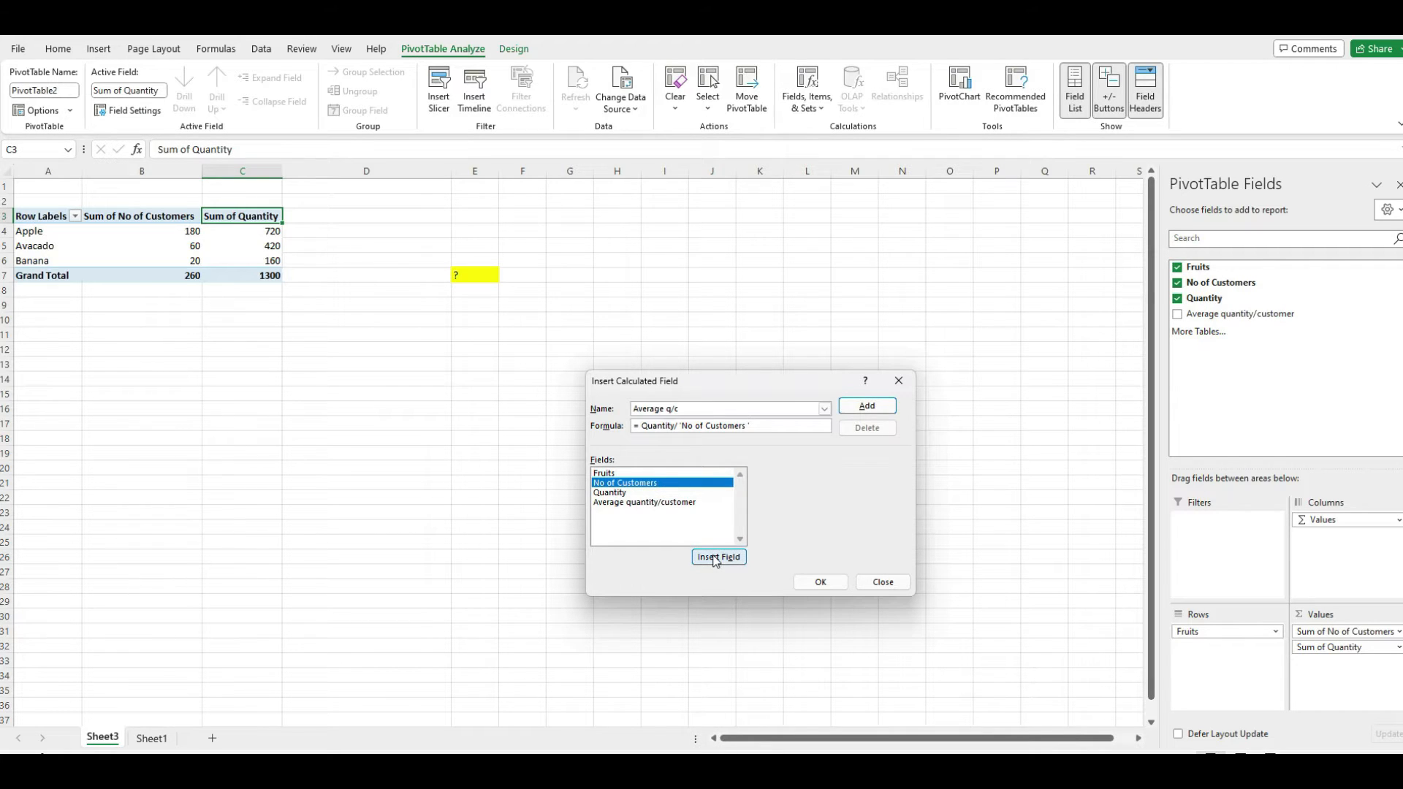
pyautogui.click(879, 410)
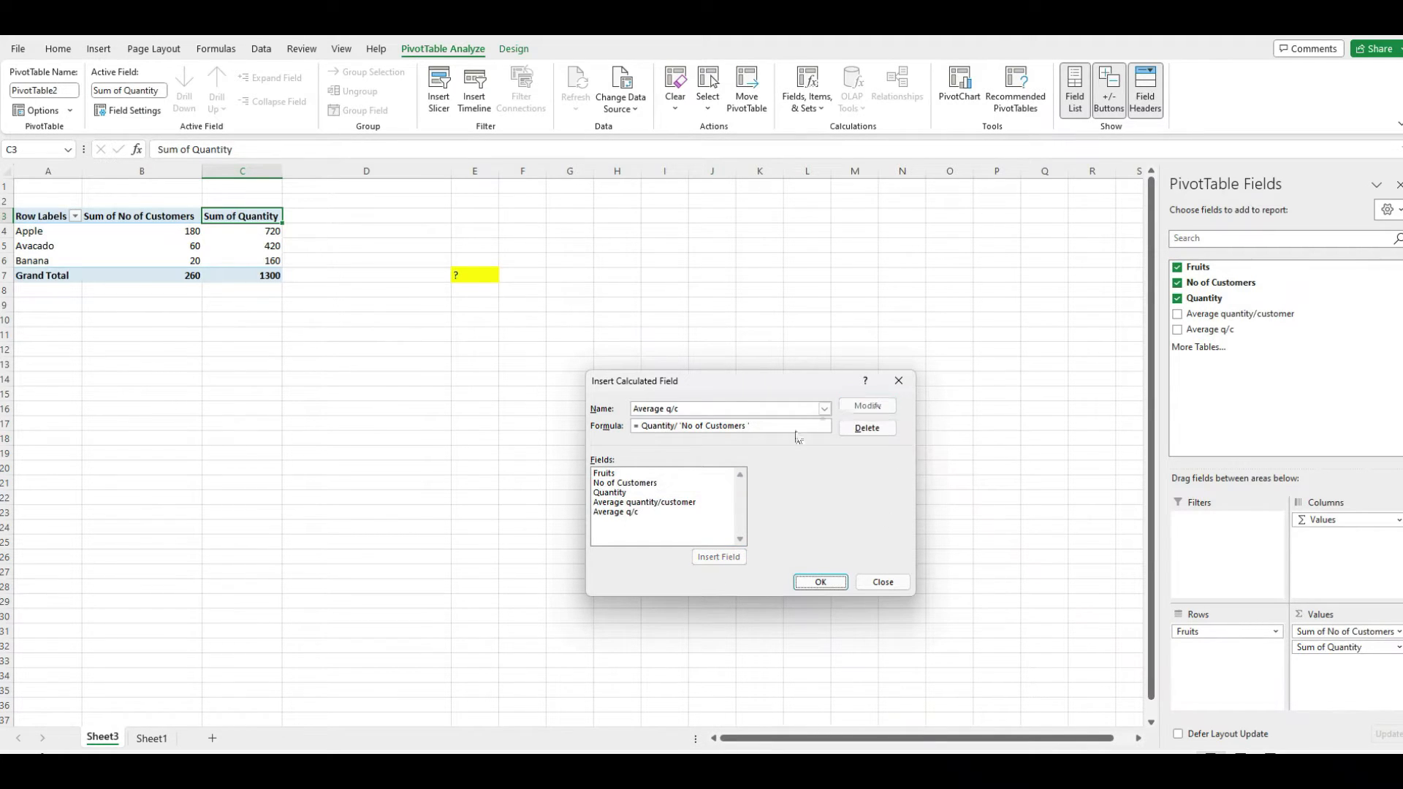
pyautogui.click(823, 583)
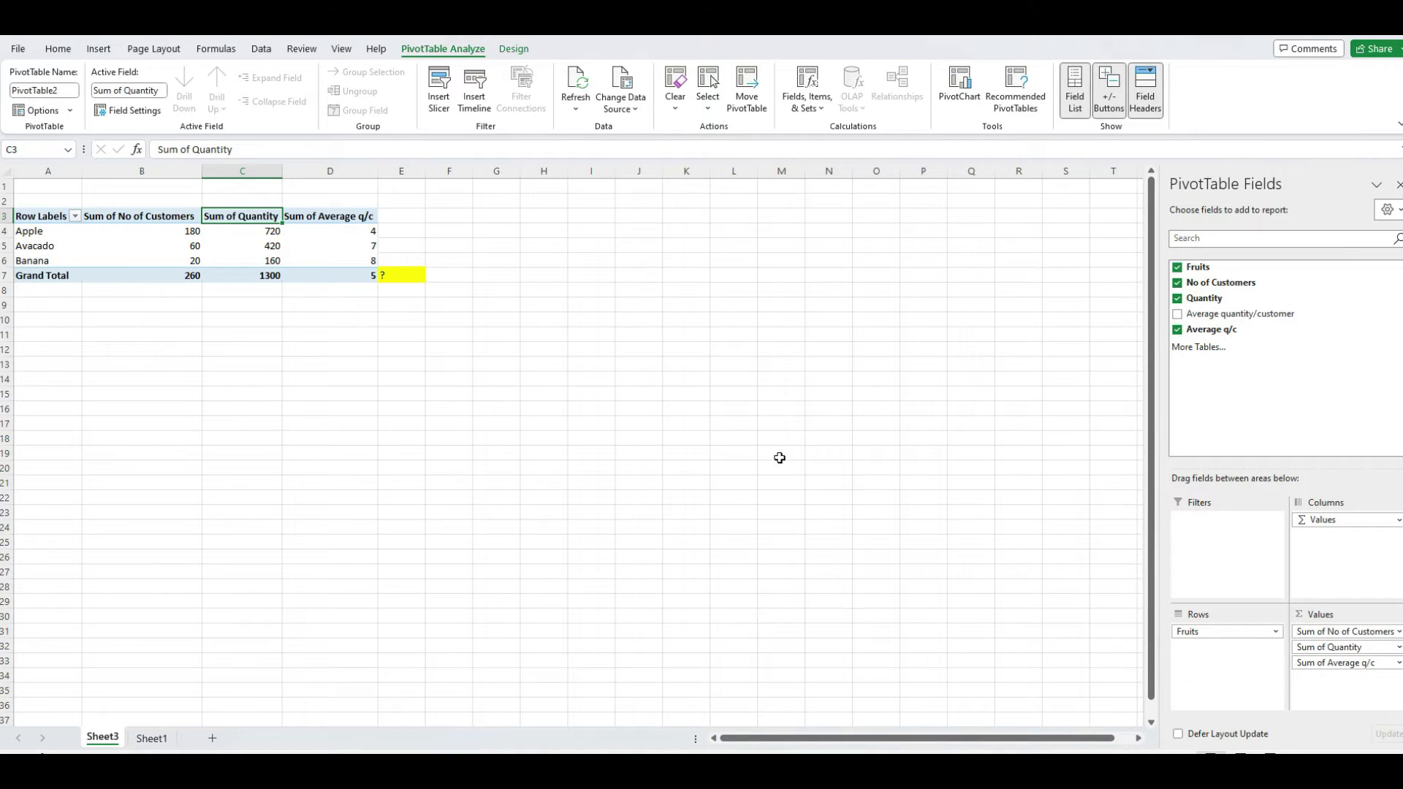
# Compare the Average q/c grand total with E10 on Sheet1, and mark E7 on Sheet3 with green fill and "ok".
pyautogui.click(397, 277)
pyautogui.click(359, 277)
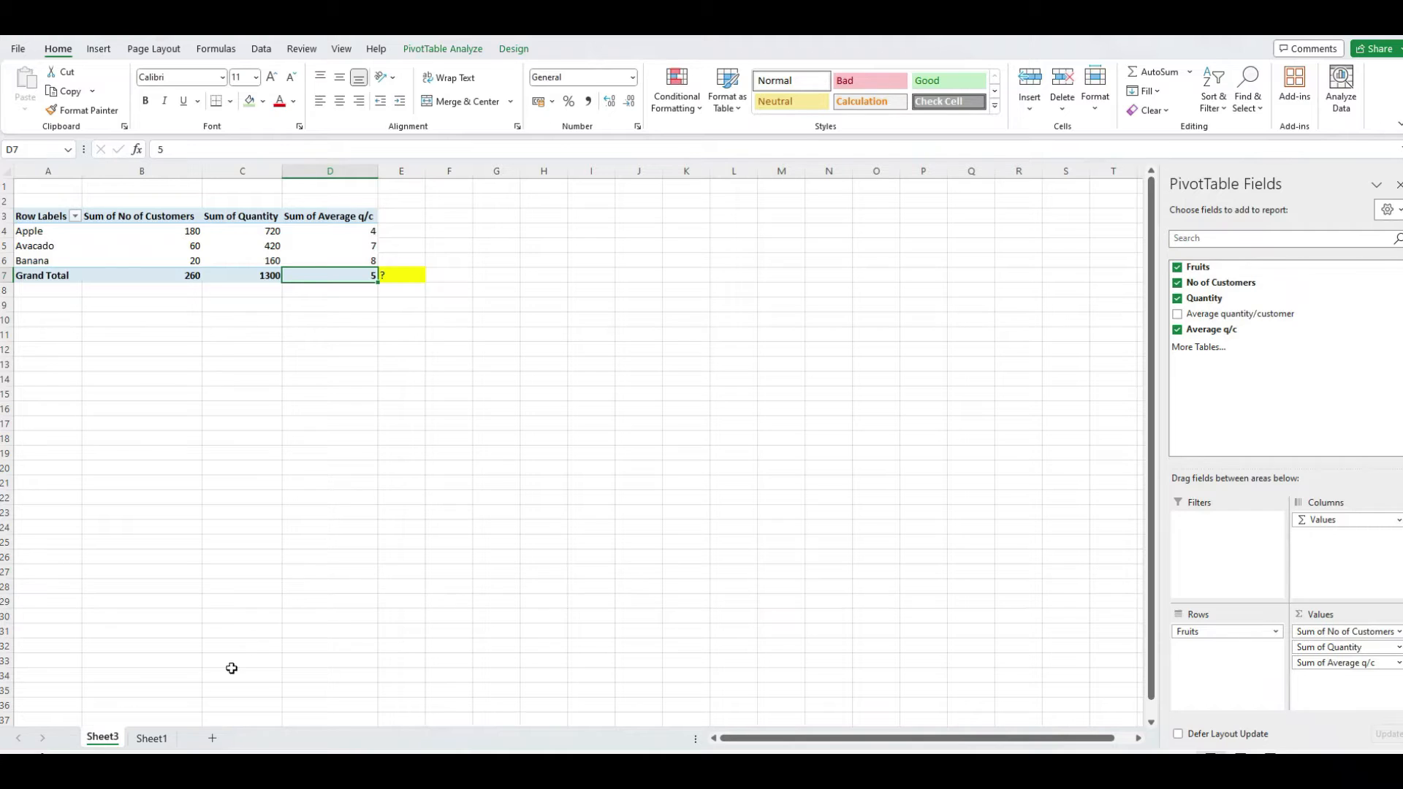
pyautogui.click(153, 738)
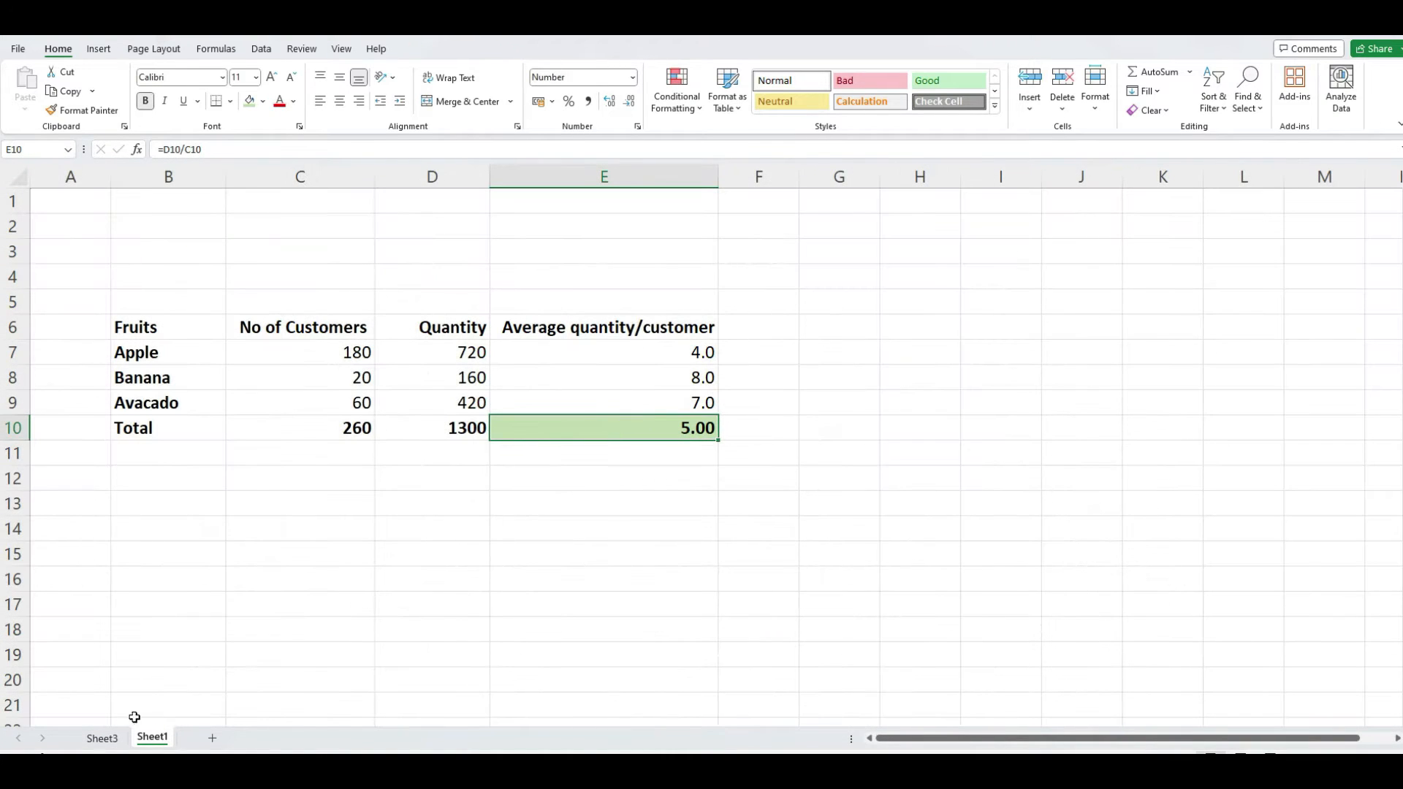
pyautogui.click(102, 738)
pyautogui.click(394, 274)
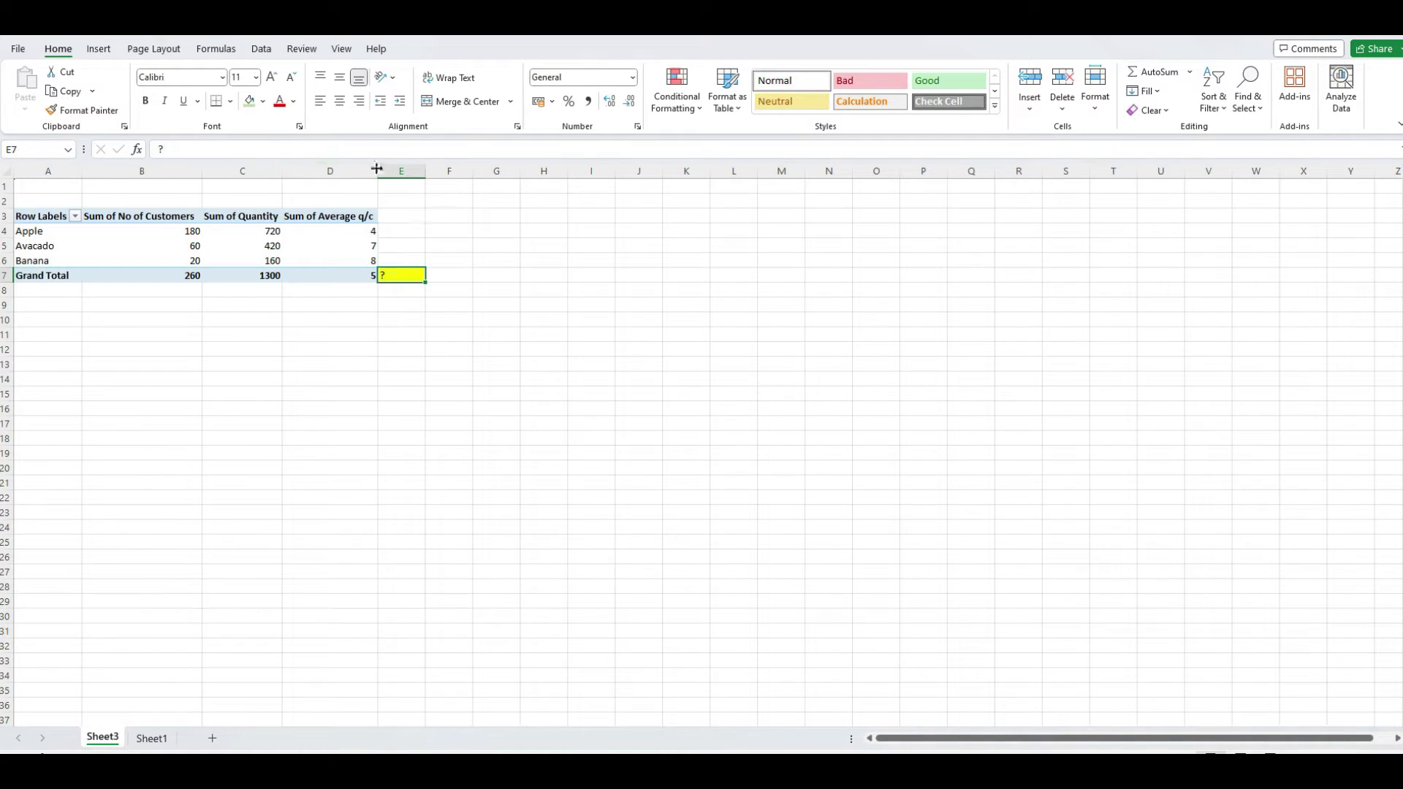
pyautogui.click(250, 101)
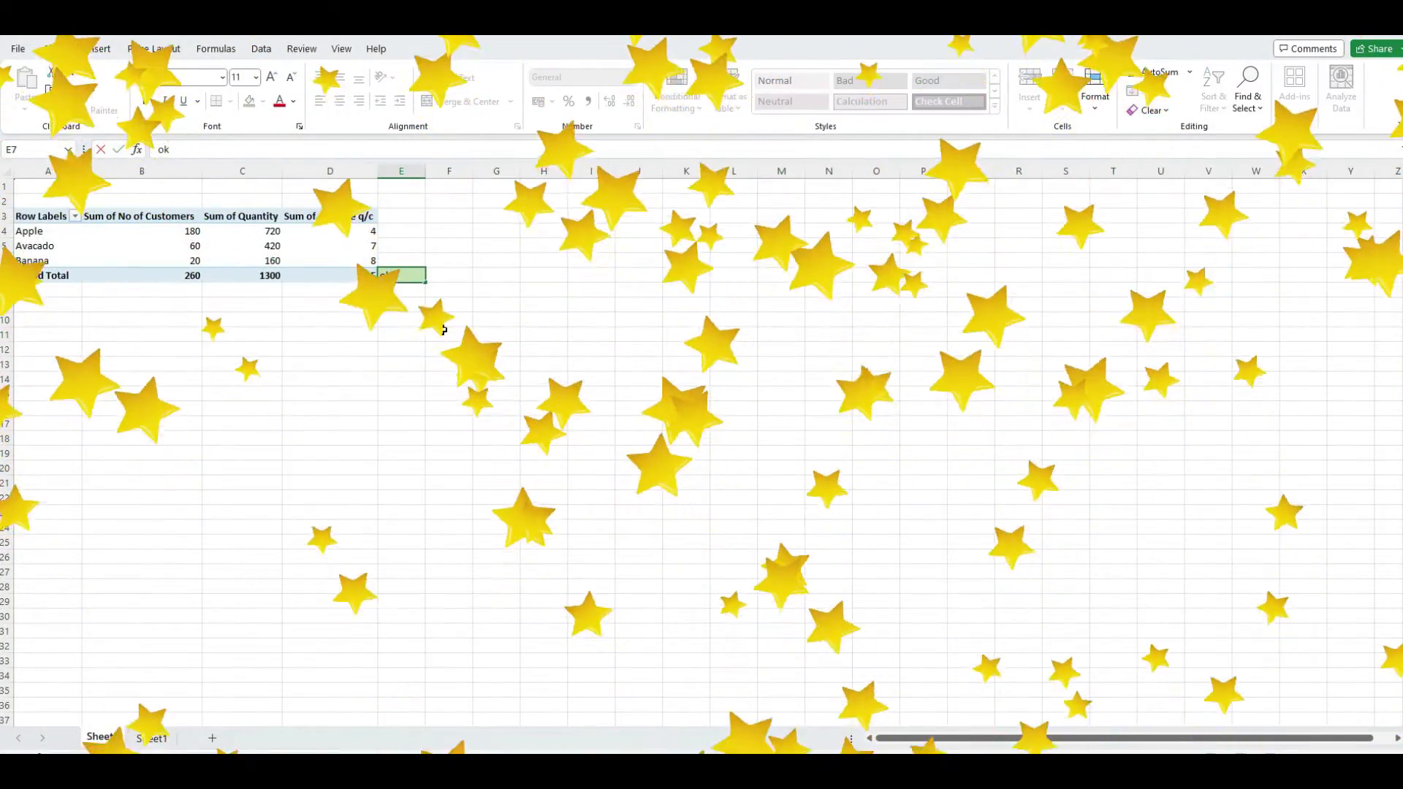
# Enter the Lemon quantities in the Sheet1 fruit table: 1100 for Year 1 and 1155 for Year 2.
pyautogui.press('Return')
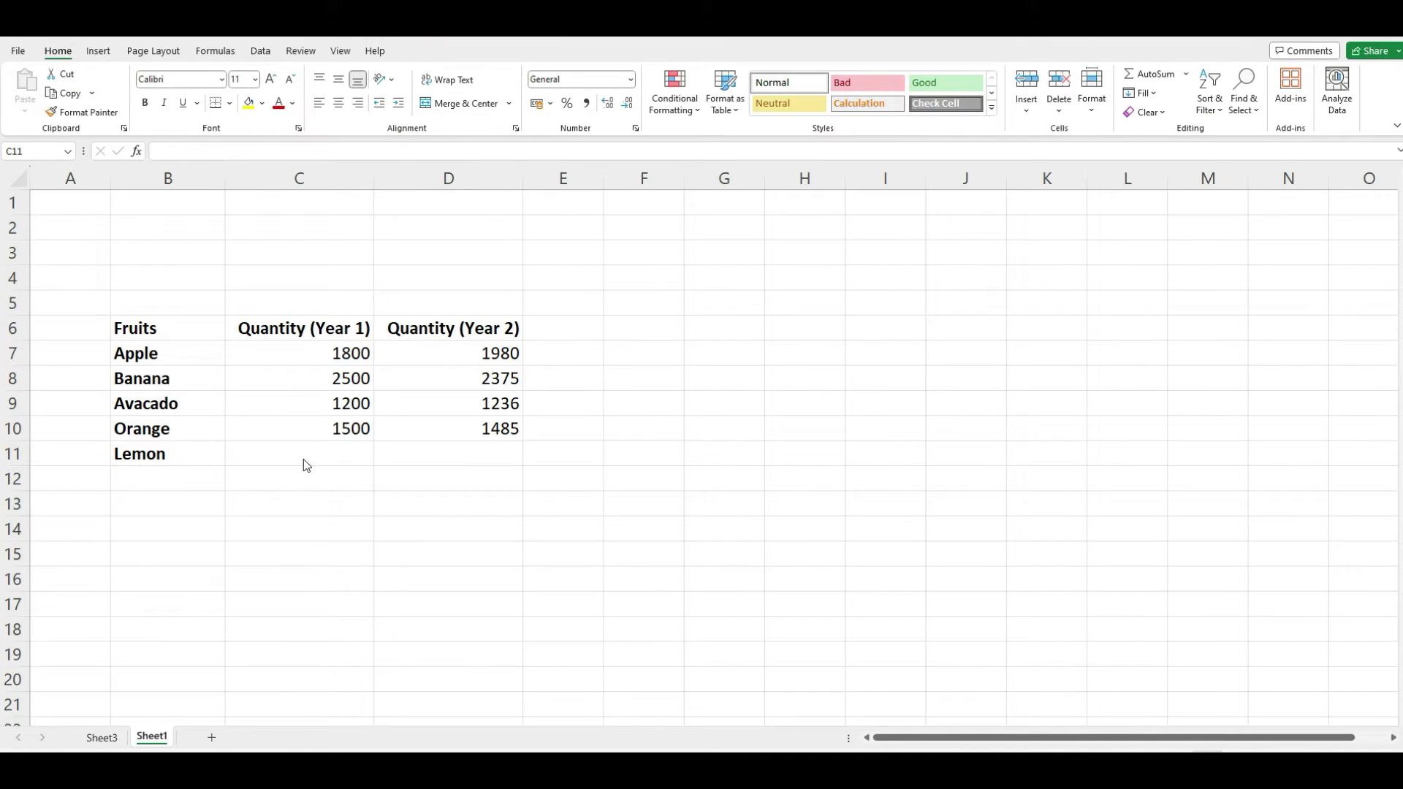
pyautogui.click(304, 459)
pyautogui.write('1100')
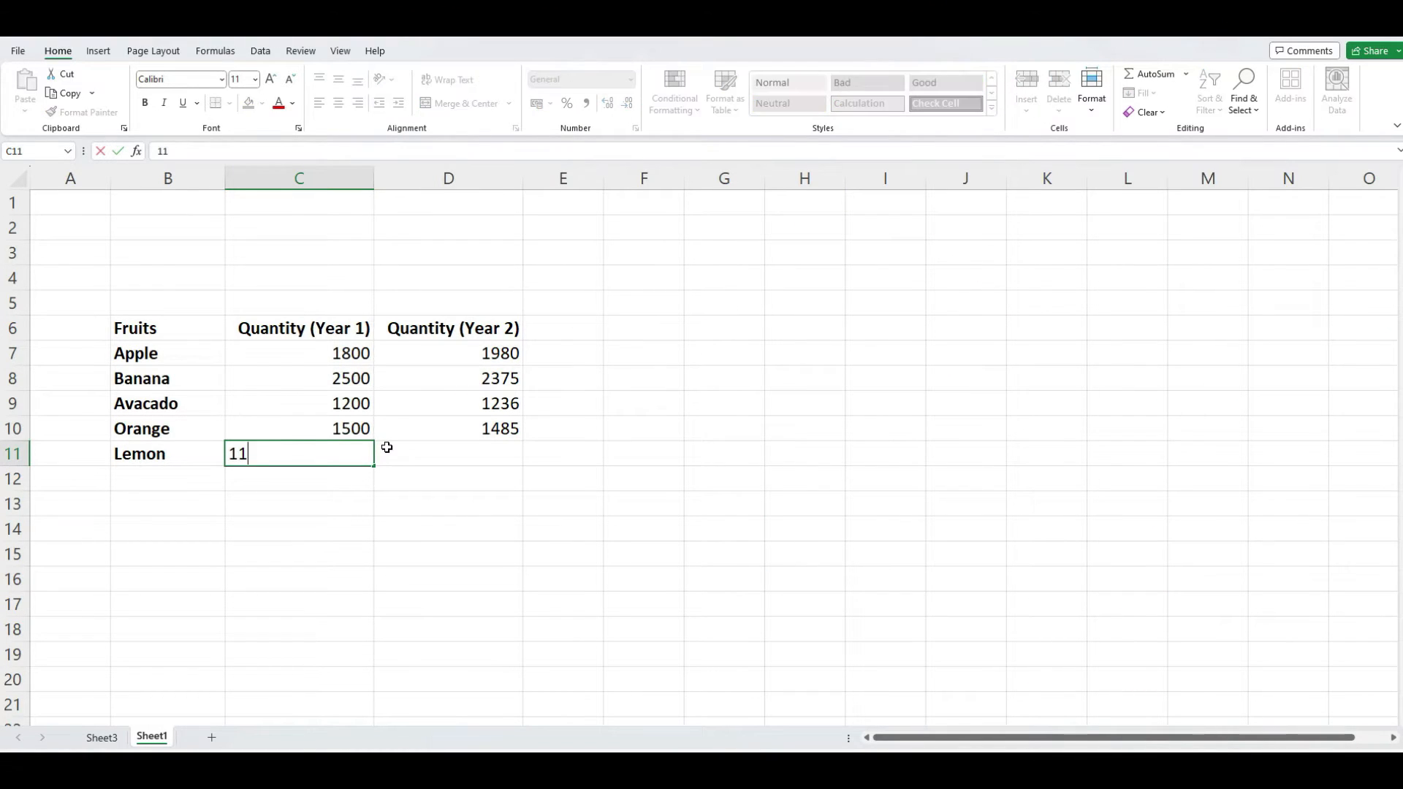
pyautogui.press('Return')
pyautogui.press('Up')
pyautogui.click(387, 447)
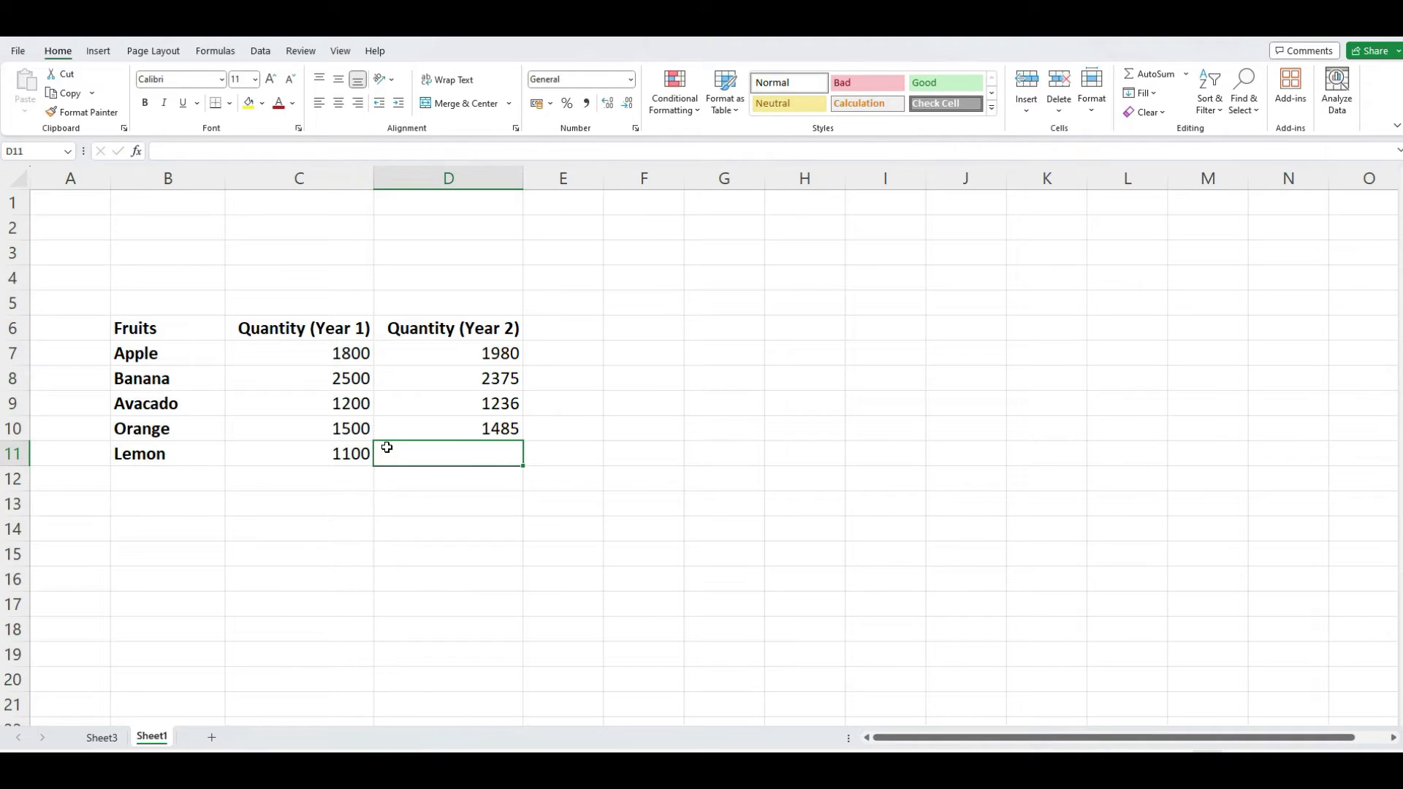
pyautogui.write('1155')
pyautogui.press('Return')
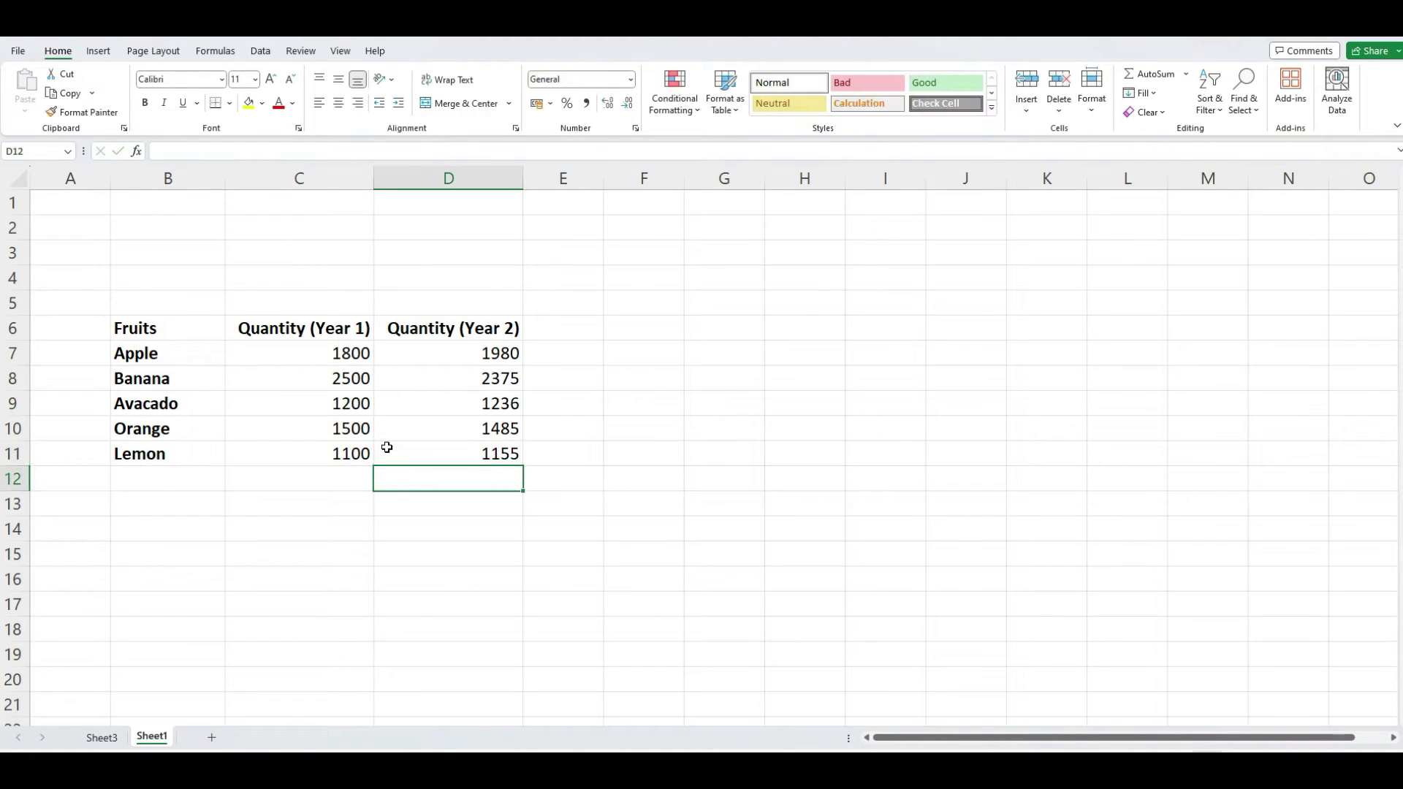
# Create a PivotTable on a new worksheet from the fruit quantity table in B6:D11.
pyautogui.moveTo(195, 330)
pyautogui.mouseDown()
pyautogui.moveTo(327, 381)
pyautogui.moveTo(432, 450)
pyautogui.mouseUp()
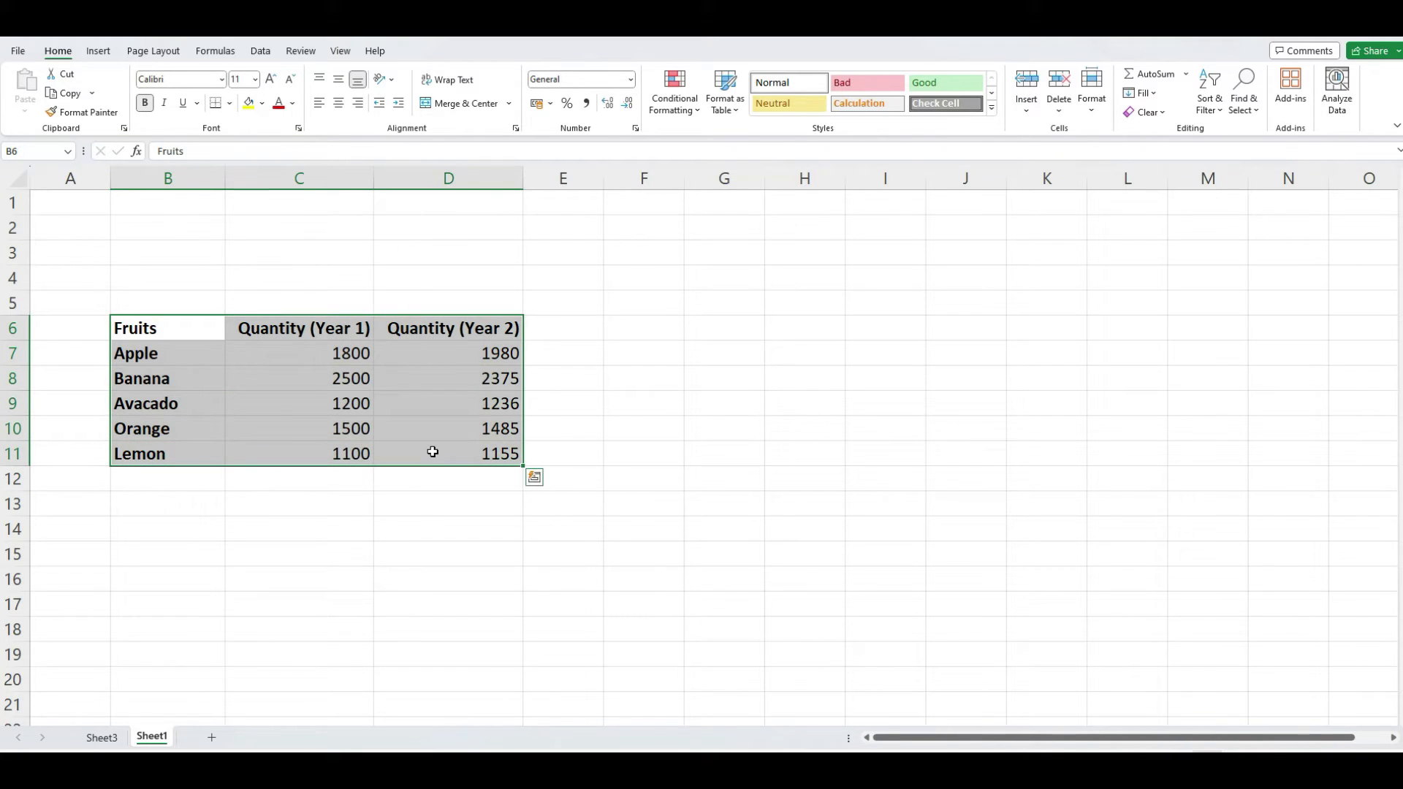
pyautogui.click(99, 51)
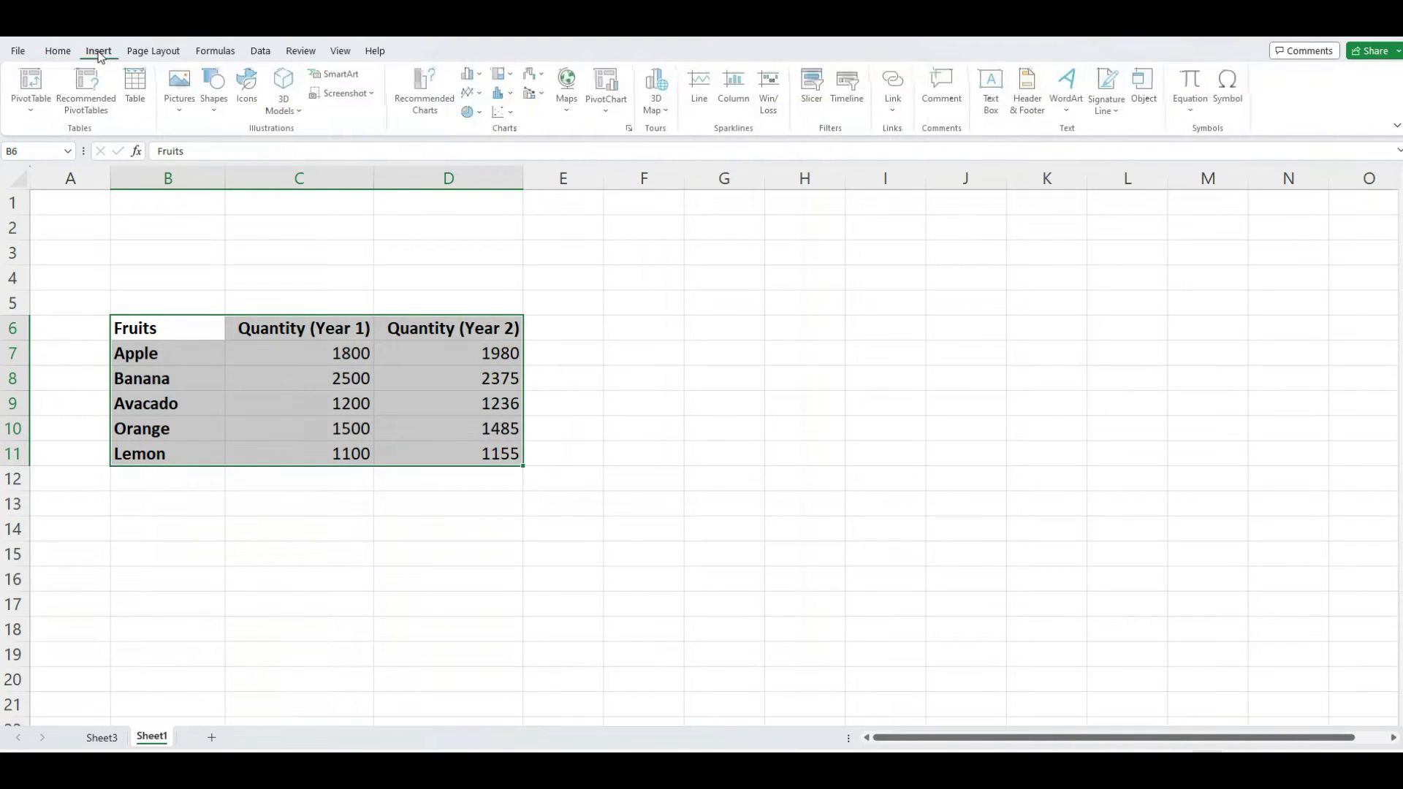
pyautogui.click(31, 107)
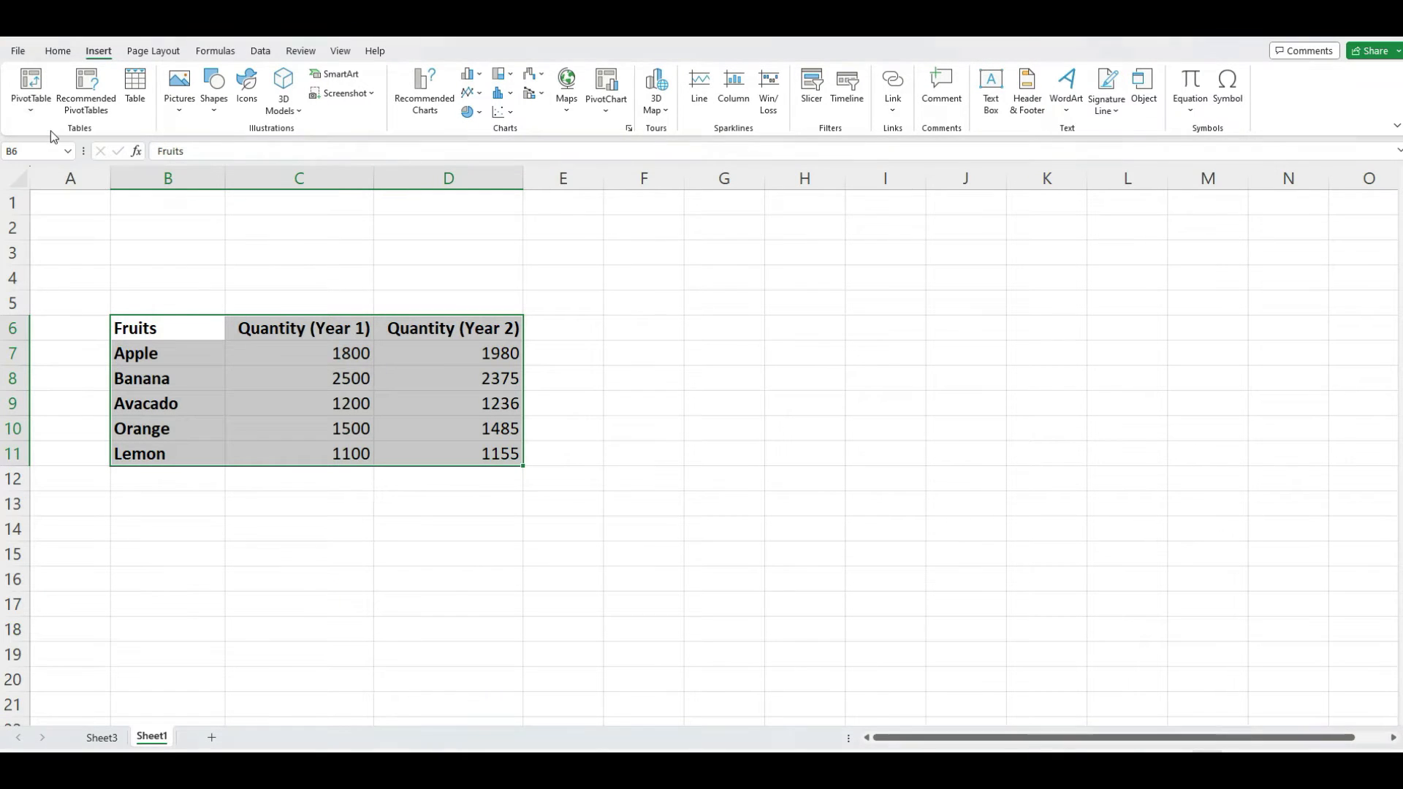
pyautogui.click(53, 136)
pyautogui.click(800, 587)
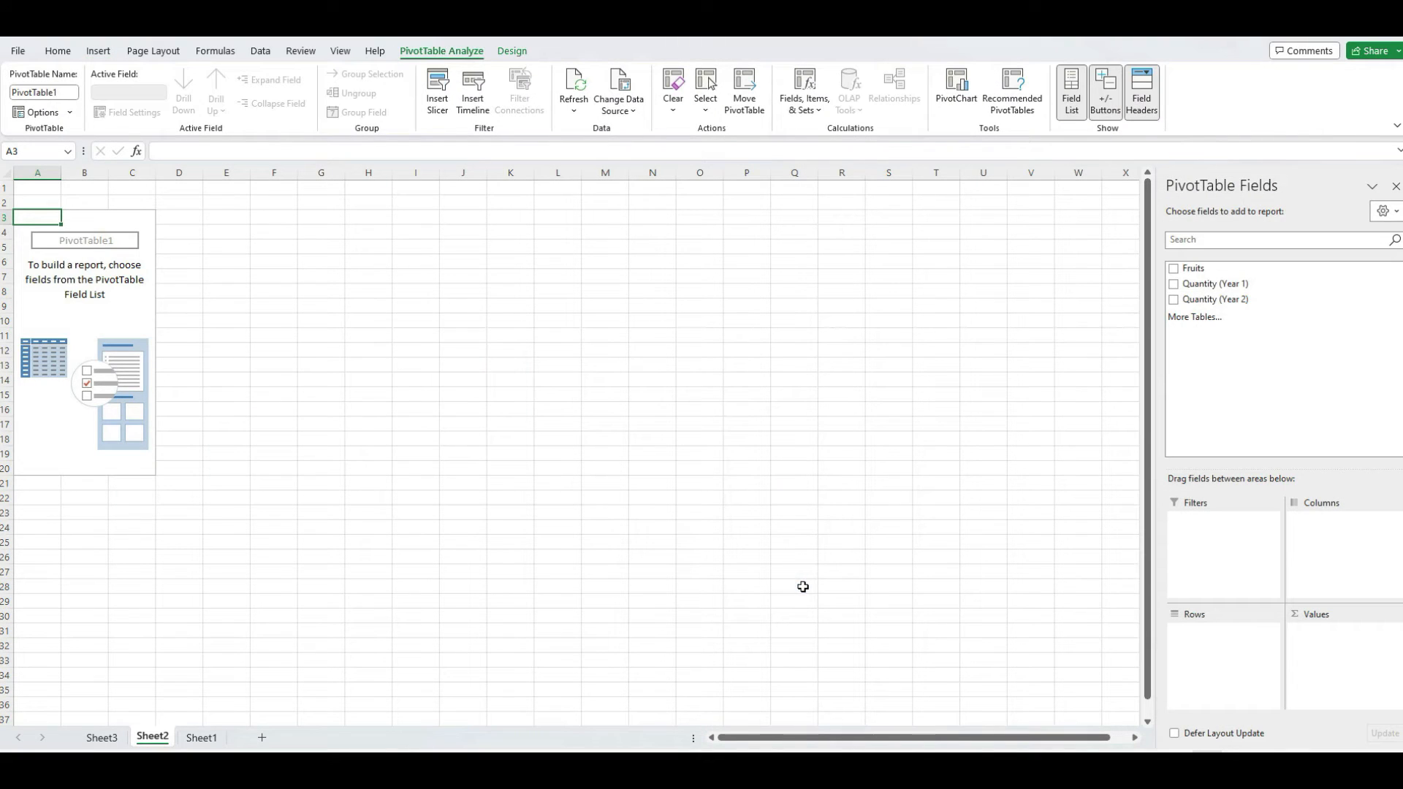
# Lay out the PivotTable with Fruits as rows and Quantity (Year 1) and Quantity (Year 2) as values.
pyautogui.moveTo(1206, 274); pyautogui.dragTo(1211, 643)
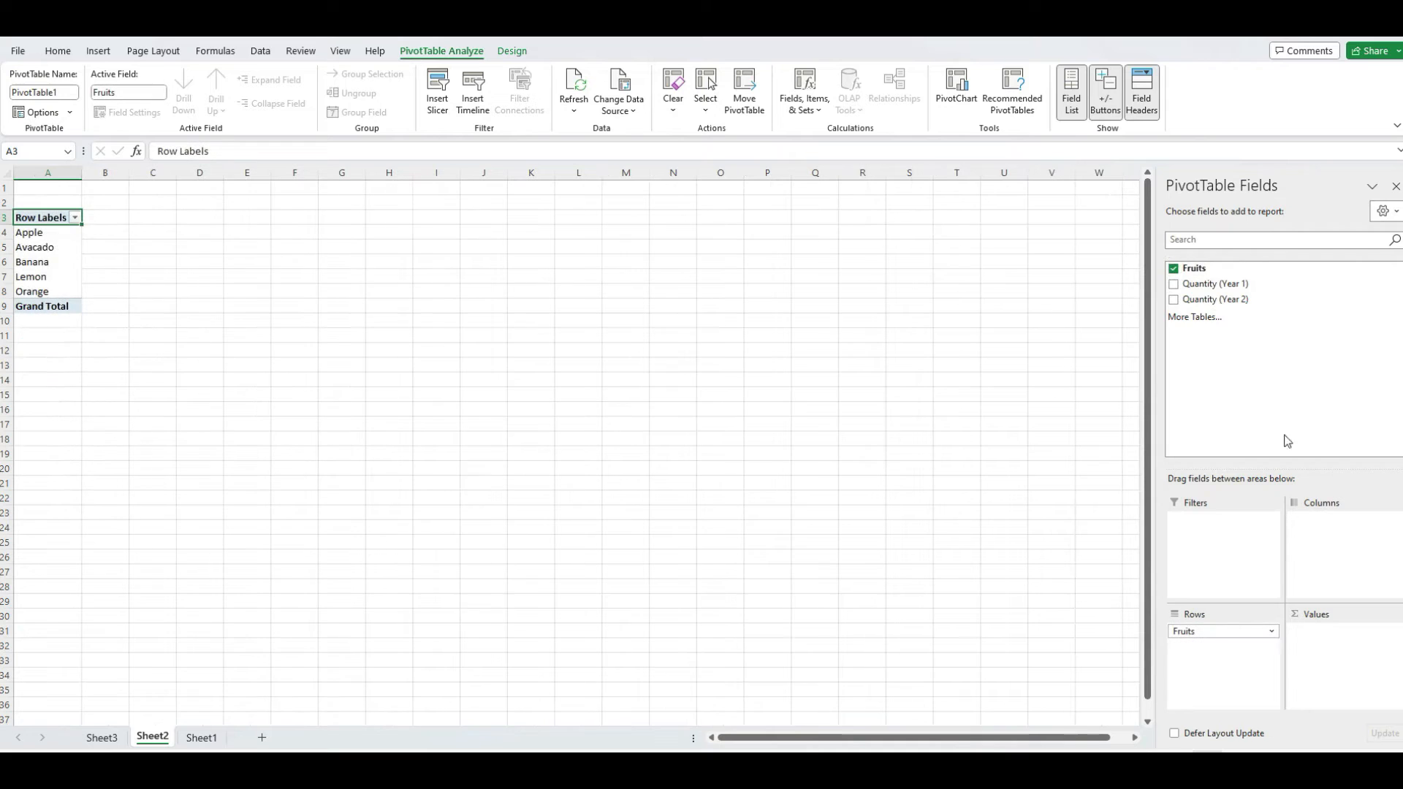
pyautogui.moveTo(1208, 285); pyautogui.dragTo(1348, 647)
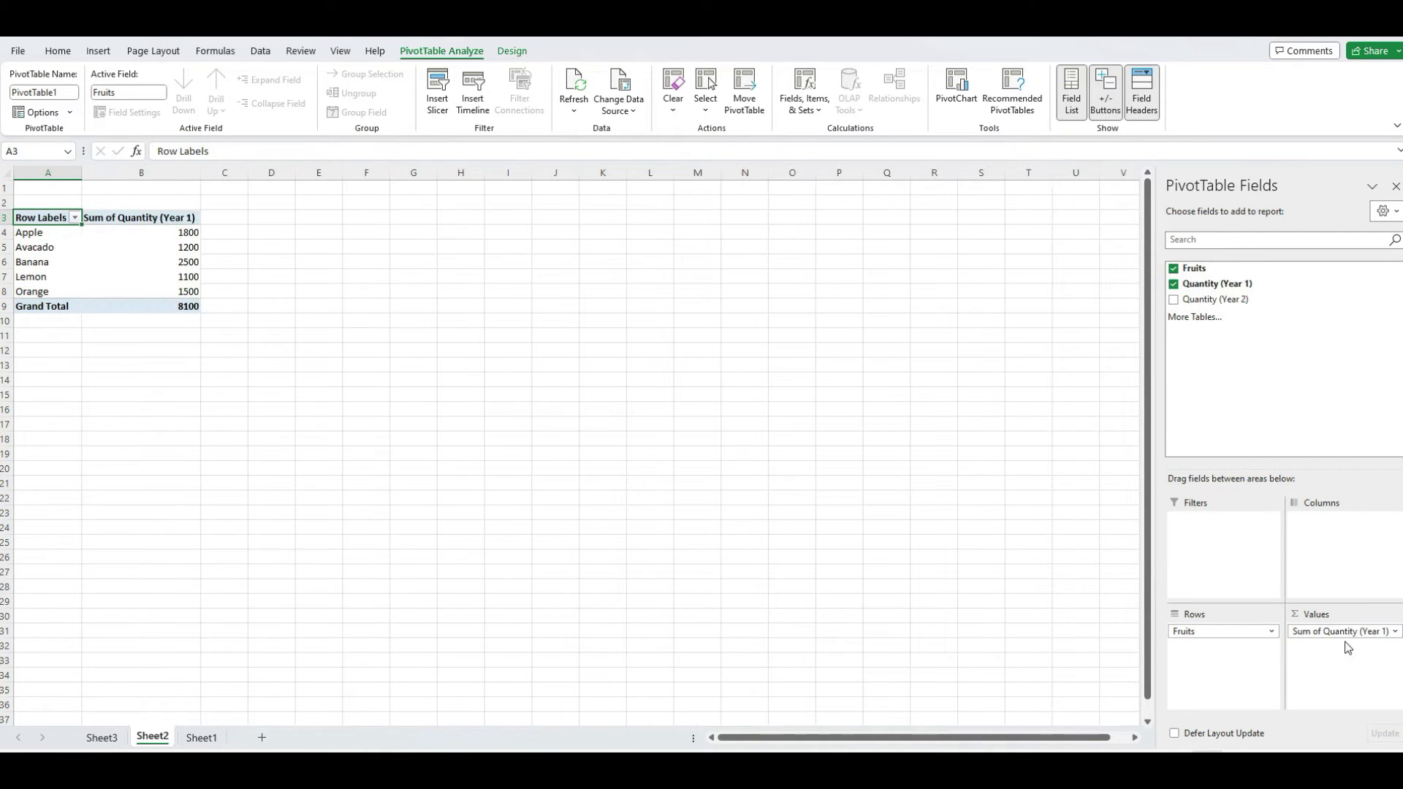
pyautogui.moveTo(1196, 299); pyautogui.dragTo(1324, 652)
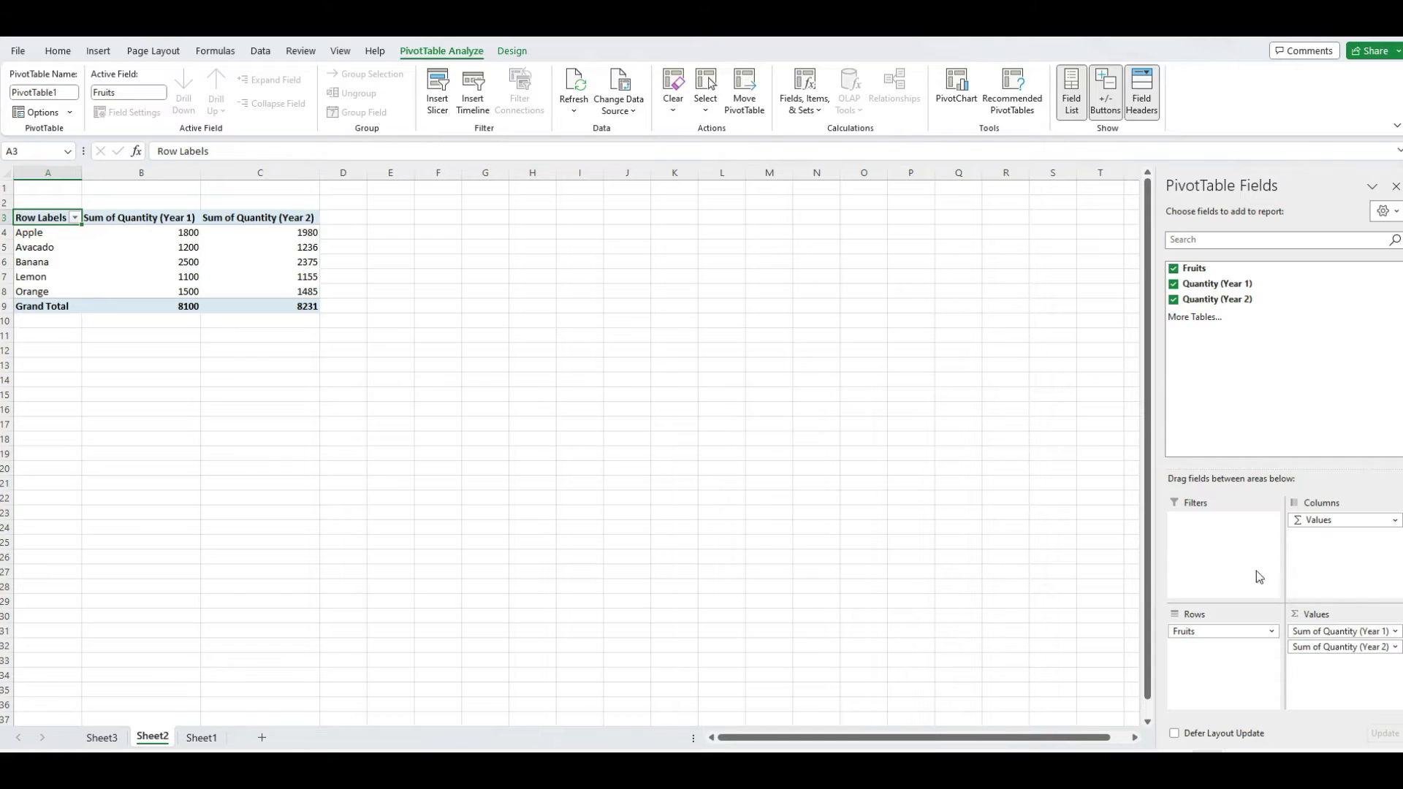
# Start a new calculated field in the PivotTable and name it "Difference".
pyautogui.click(267, 228)
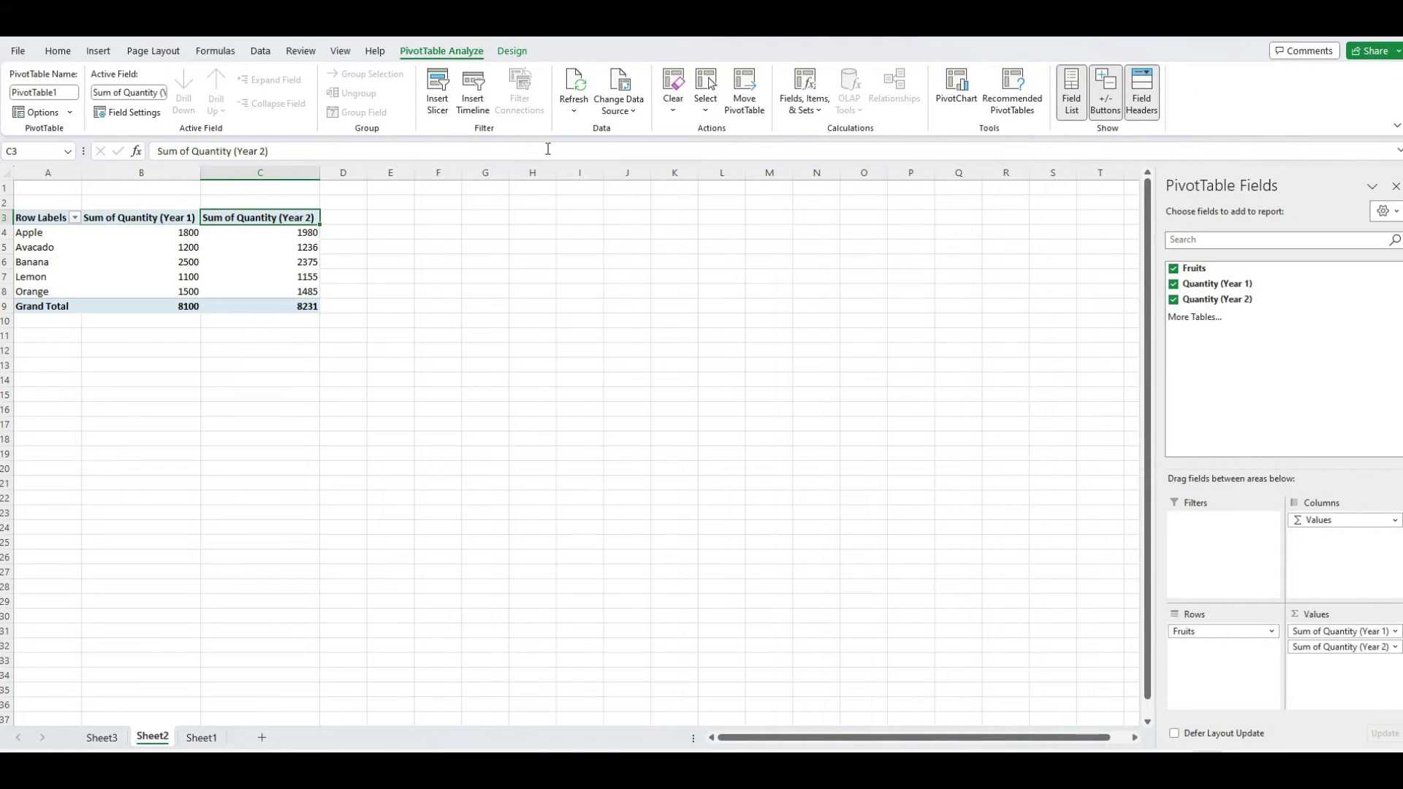
pyautogui.click(806, 102)
pyautogui.click(830, 133)
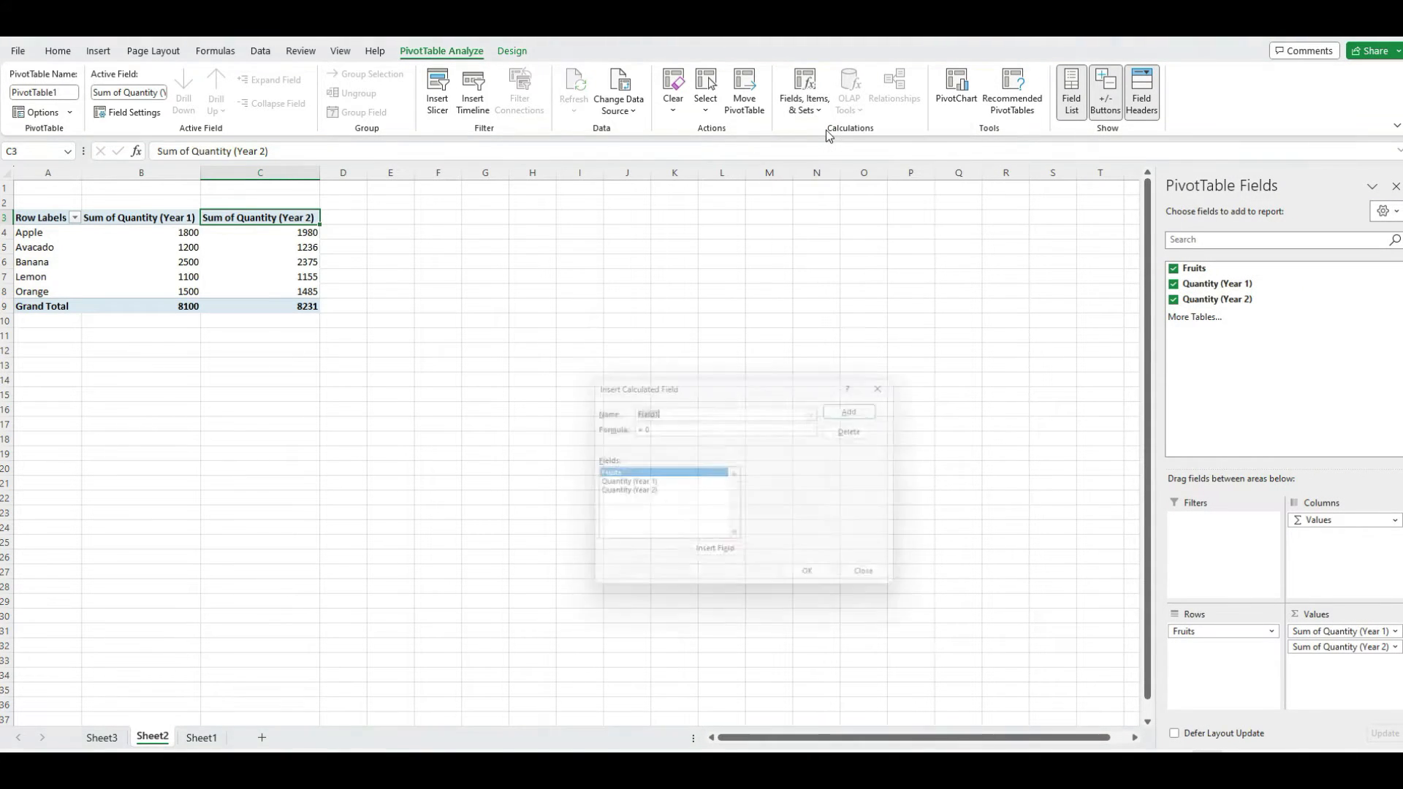
pyautogui.click(706, 407)
pyautogui.press('BackSpace')
pyautogui.press('BackSpace')
pyautogui.press('BackSpace')
pyautogui.press('BackSpace')
pyautogui.press('BackSpace')
pyautogui.press('BackSpace')
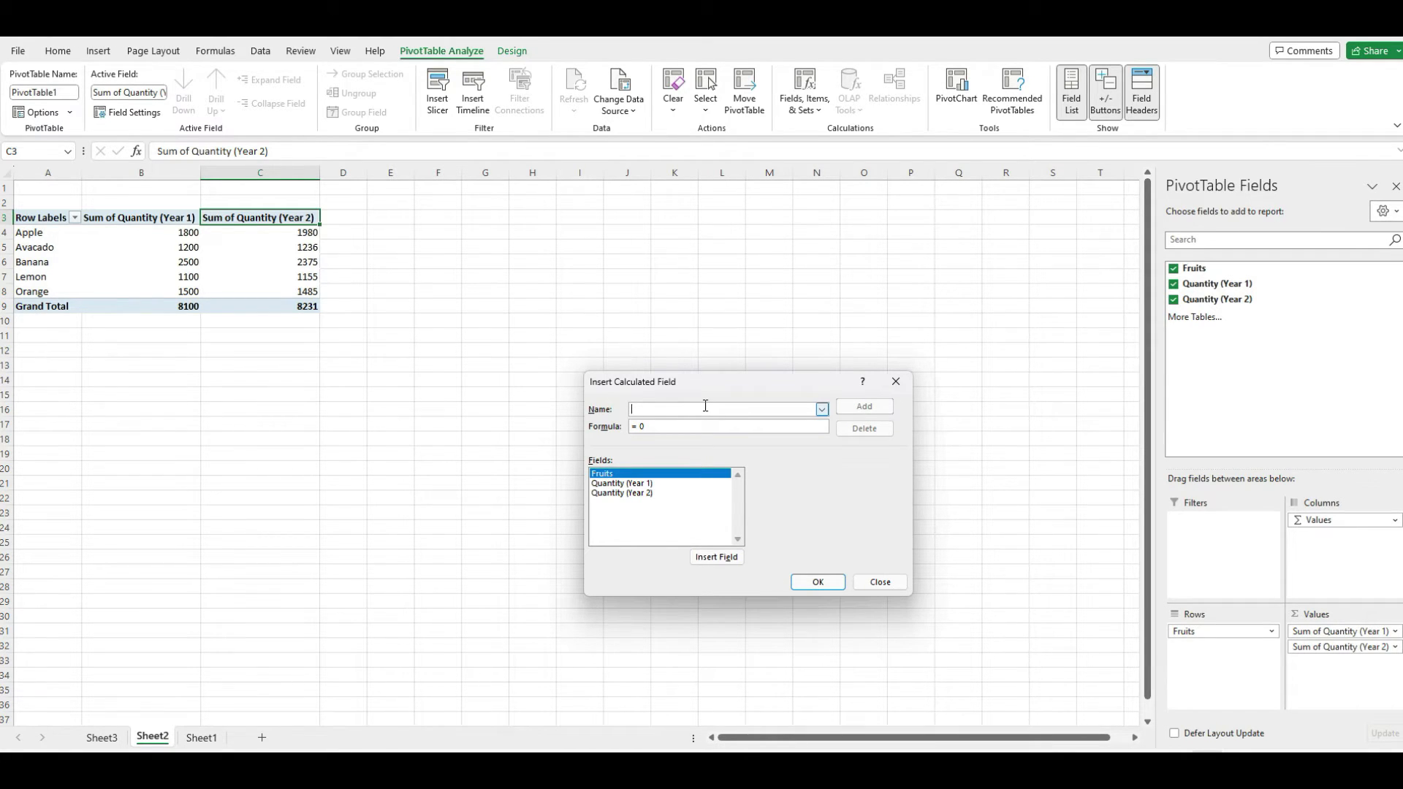
pyautogui.write('Difference')
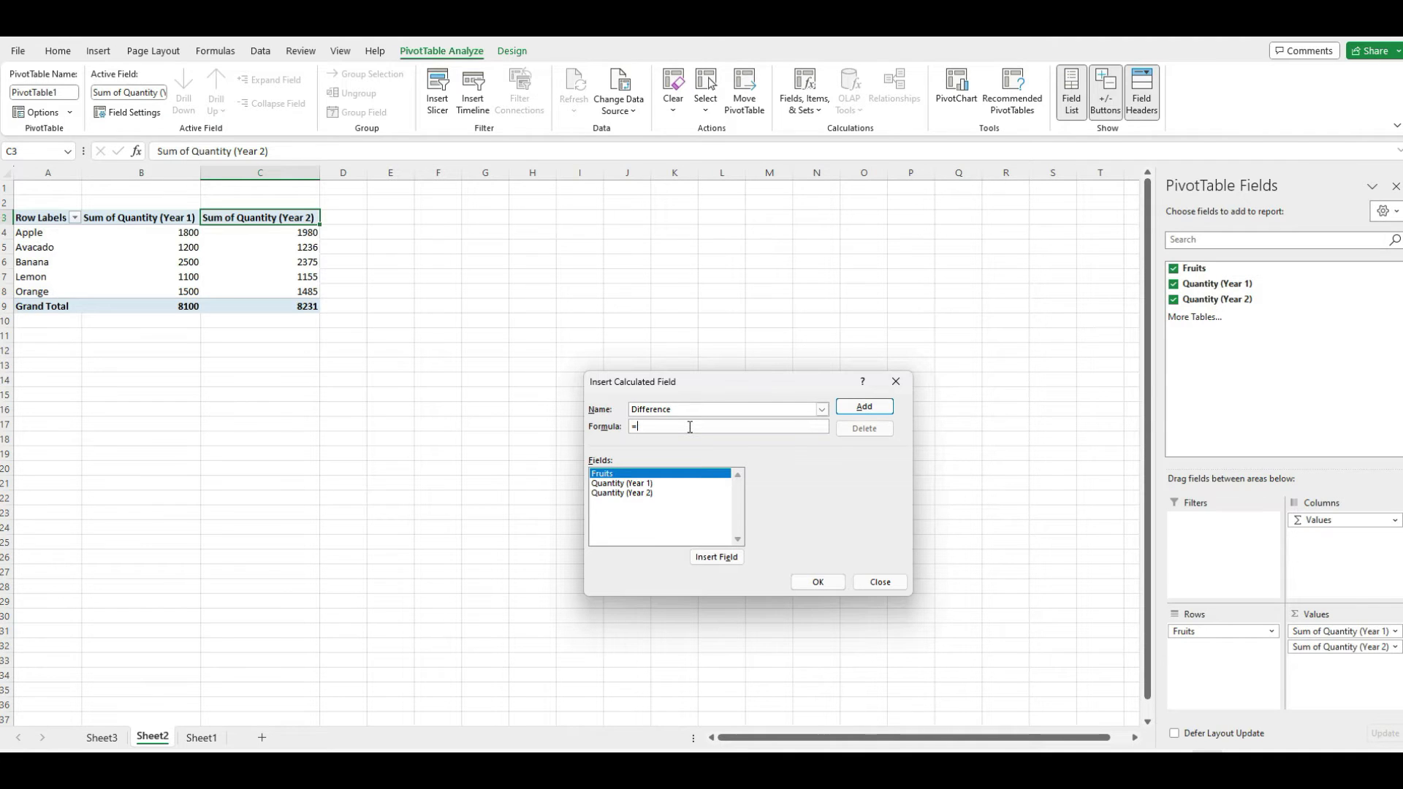
# Define the Difference field as = 'Quantity (Year 2)' - 'Quantity (Year 1)' and add it to the PivotTable.
pyautogui.click(654, 493)
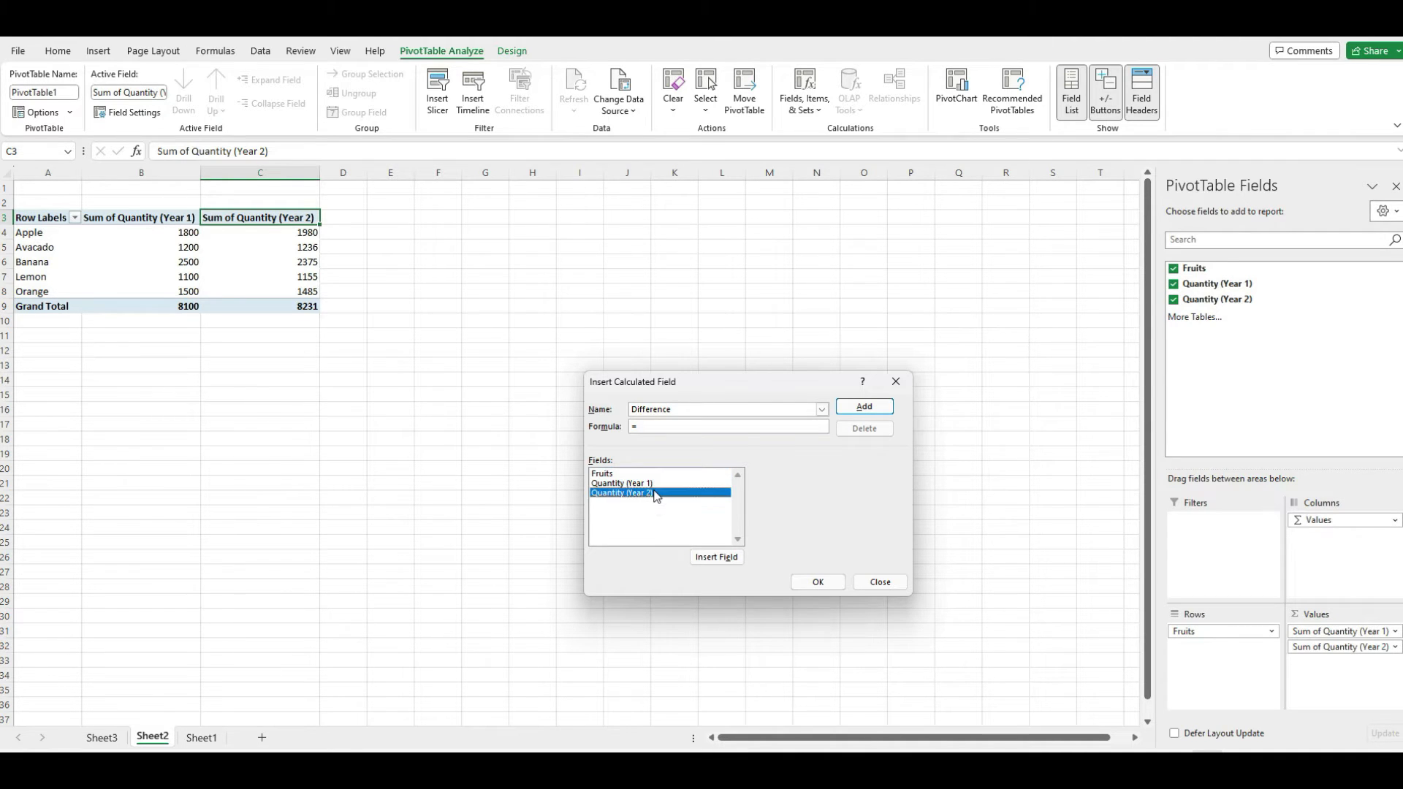
pyautogui.click(700, 559)
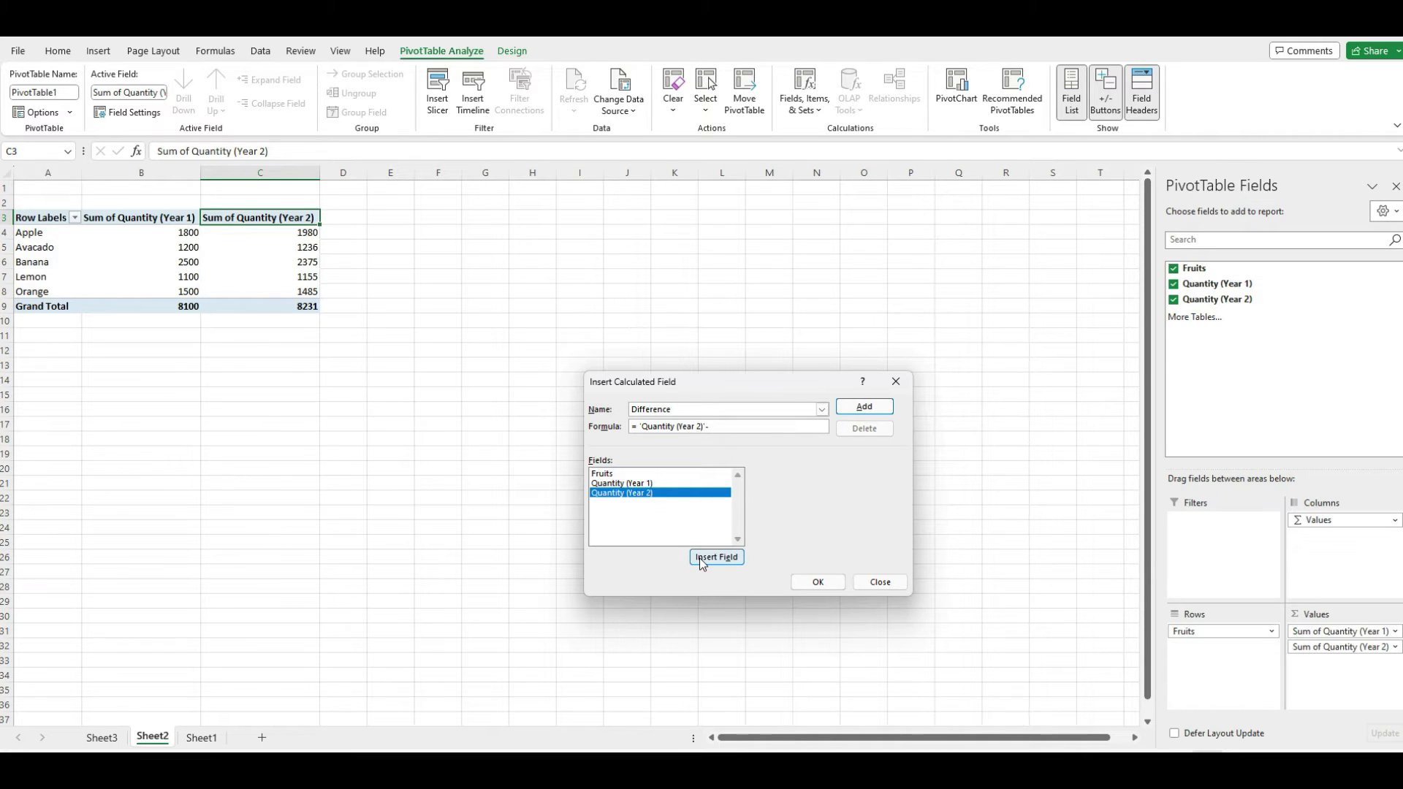
pyautogui.click(673, 483)
pyautogui.click(716, 558)
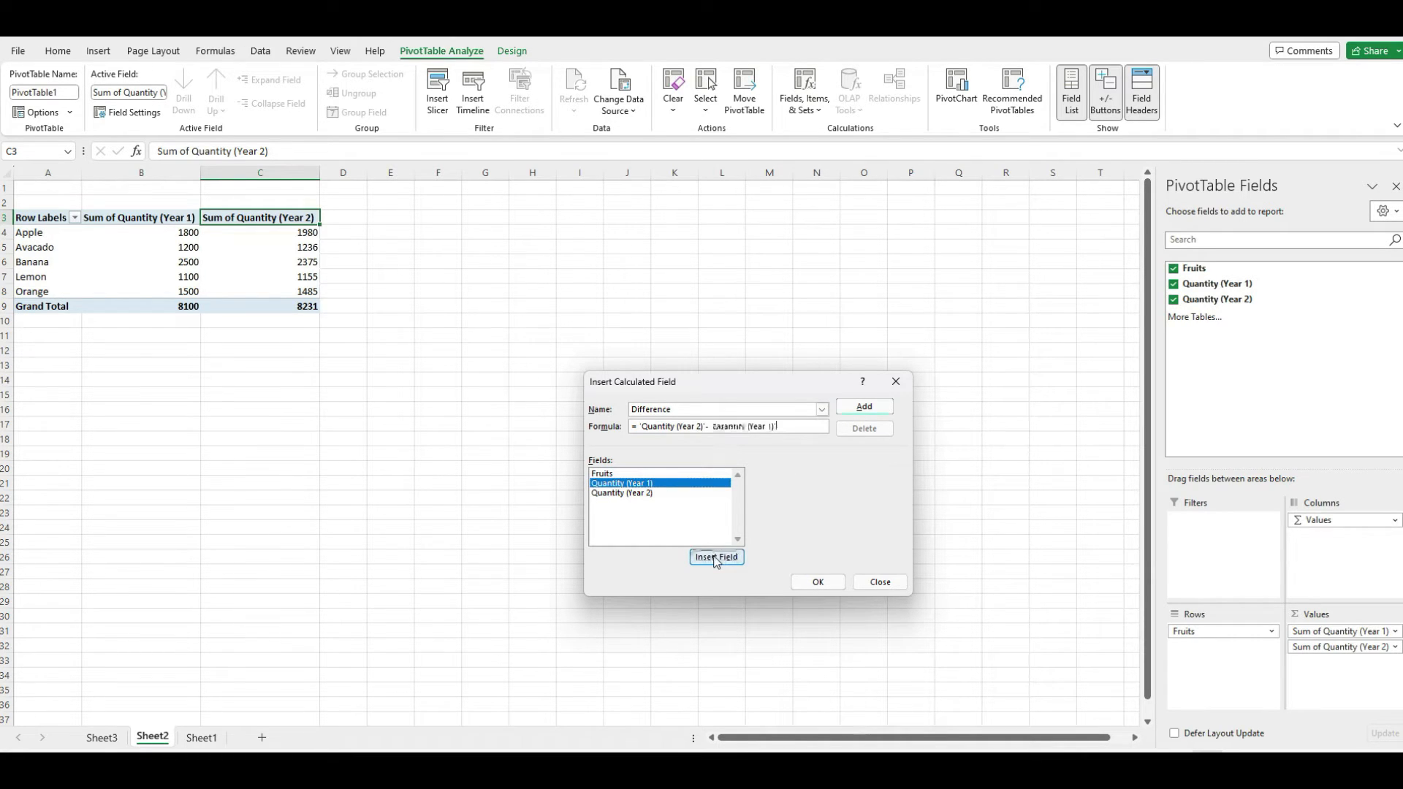
pyautogui.click(864, 407)
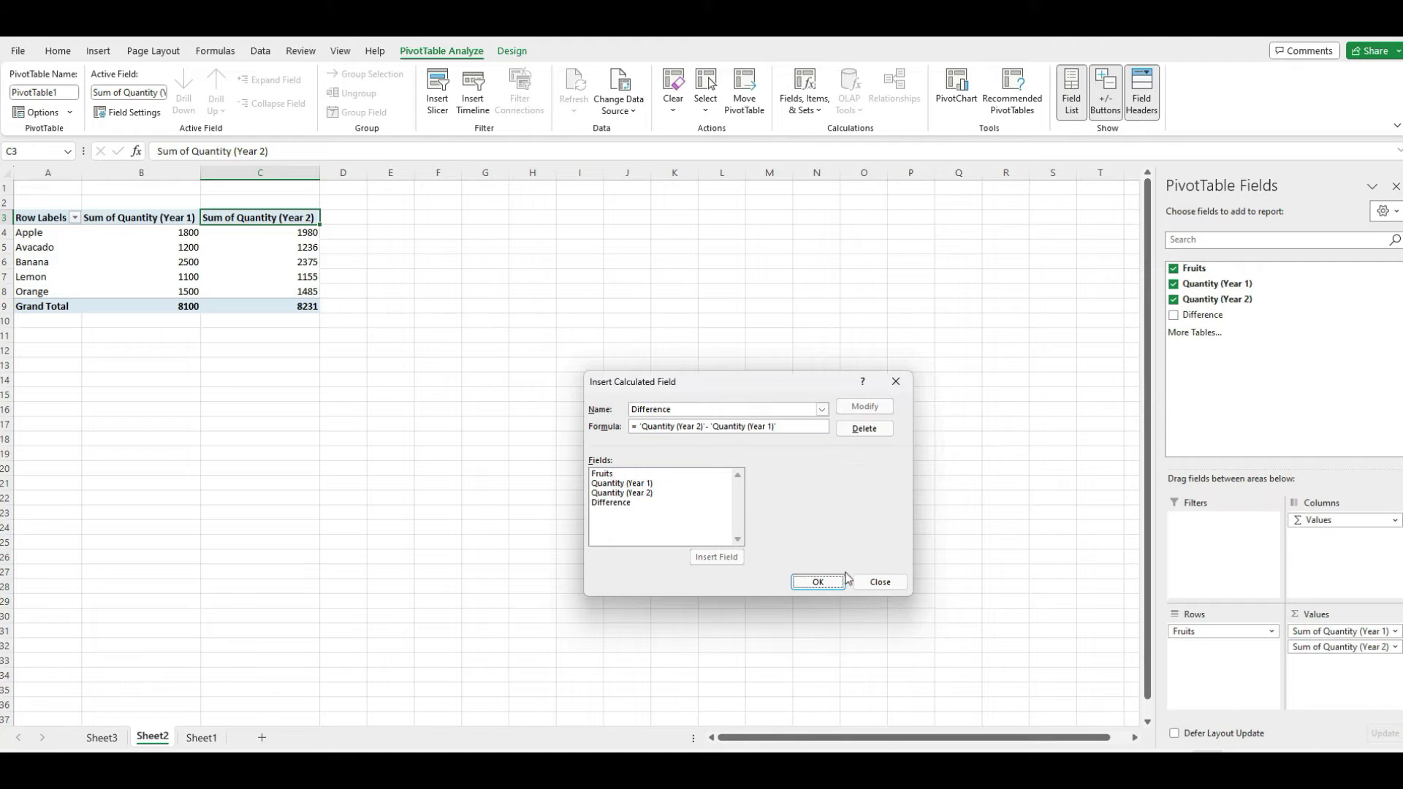
pyautogui.click(822, 582)
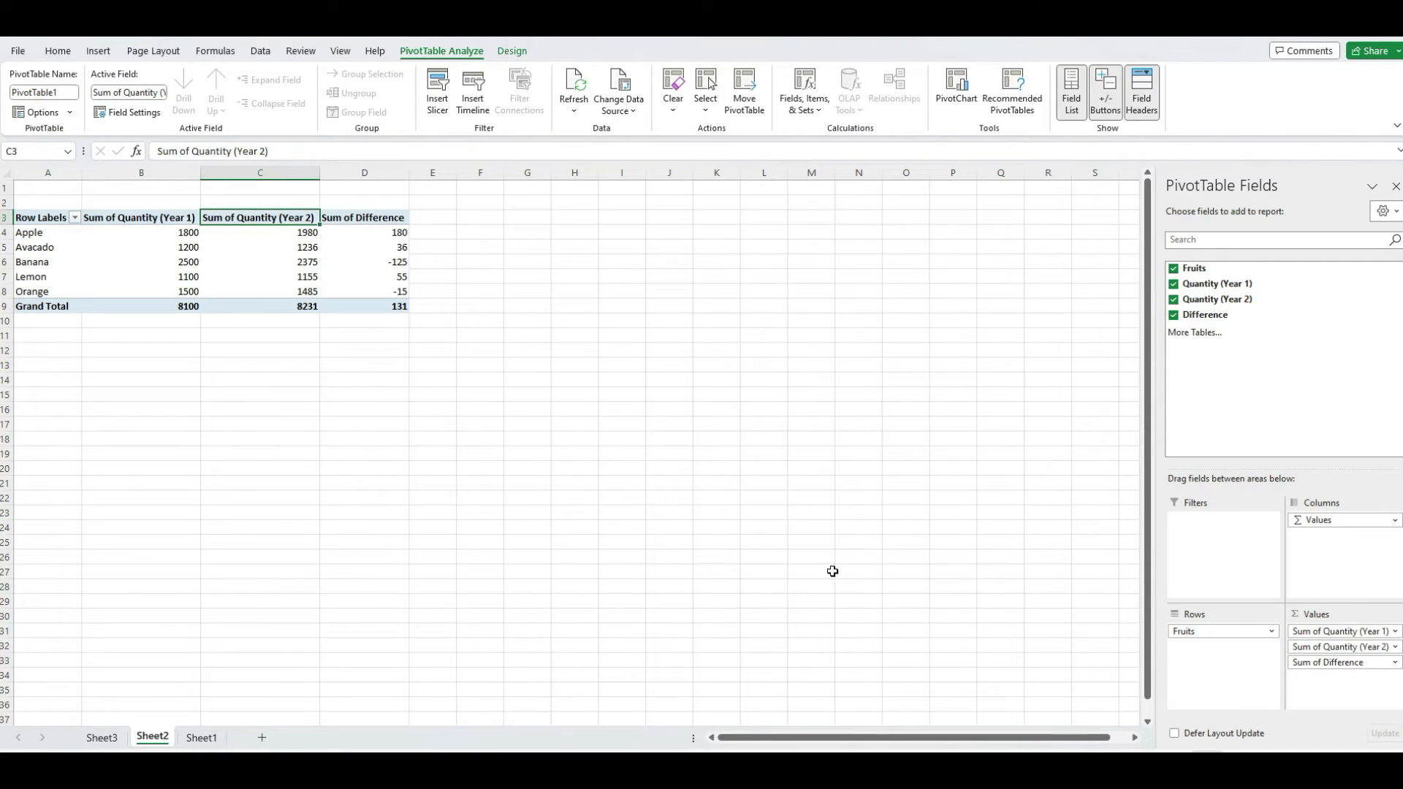
# Start another calculated field in the PivotTable and name it "Difference %".
pyautogui.click(389, 229)
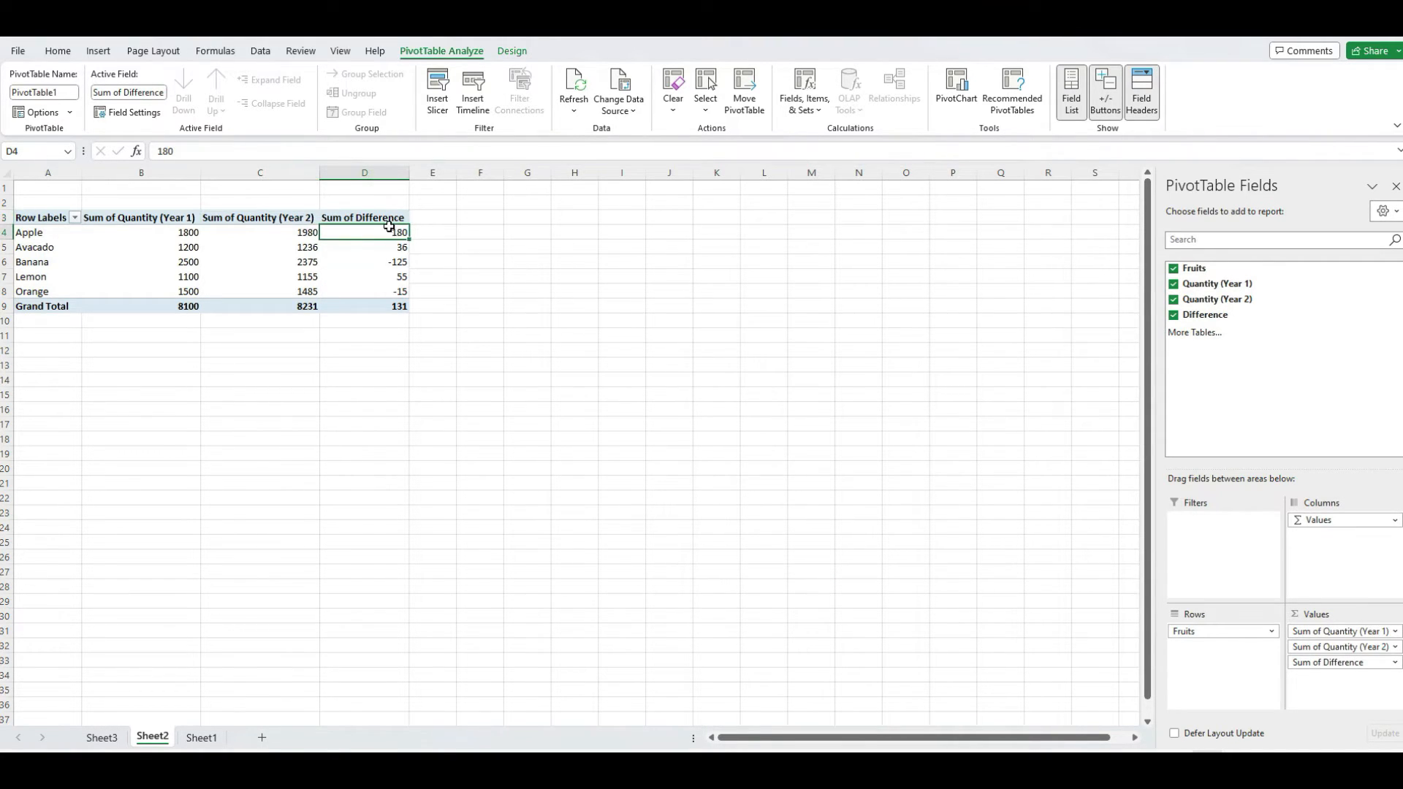
pyautogui.click(395, 218)
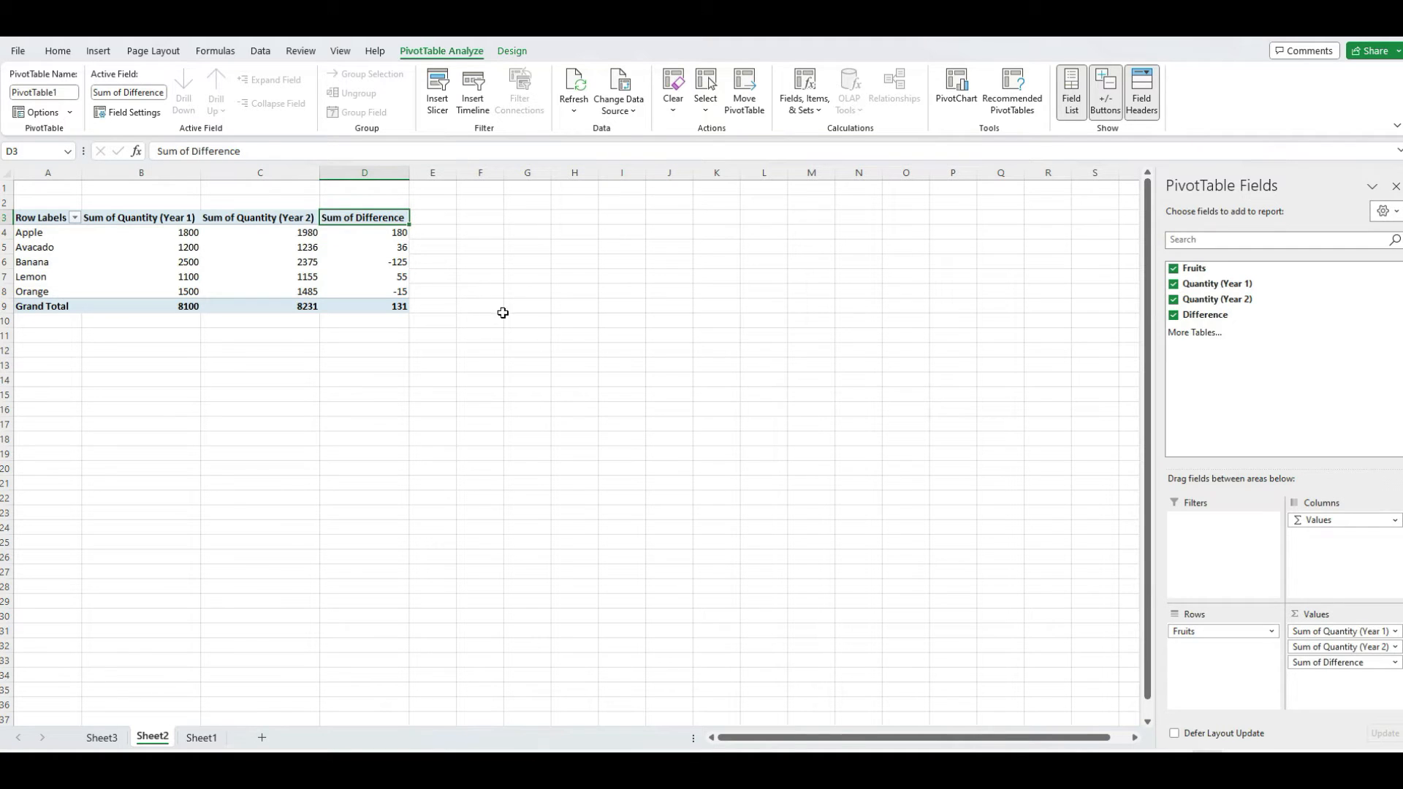
pyautogui.click(804, 104)
pyautogui.click(821, 133)
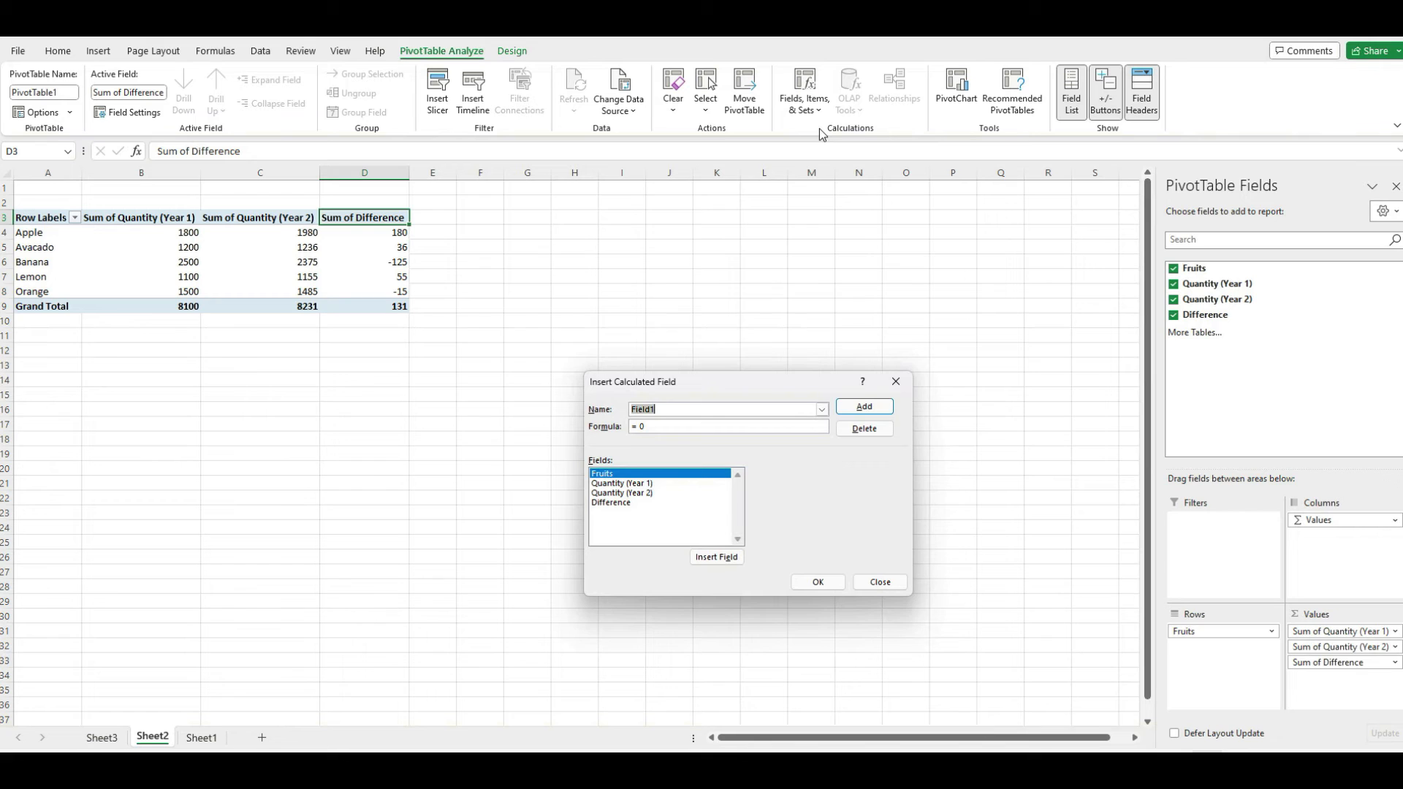
pyautogui.click(676, 410)
pyautogui.press('BackSpace')
pyautogui.press('BackSpace')
pyautogui.press('BackSpace')
pyautogui.press('BackSpace')
pyautogui.press('BackSpace')
pyautogui.press('BackSpace')
pyautogui.write('Difference')
# Define the Difference % field as = Difference/'Quantity (Year 1)' and add it to the PivotTable.
pyautogui.click(687, 426)
pyautogui.click(657, 503)
pyautogui.click(703, 559)
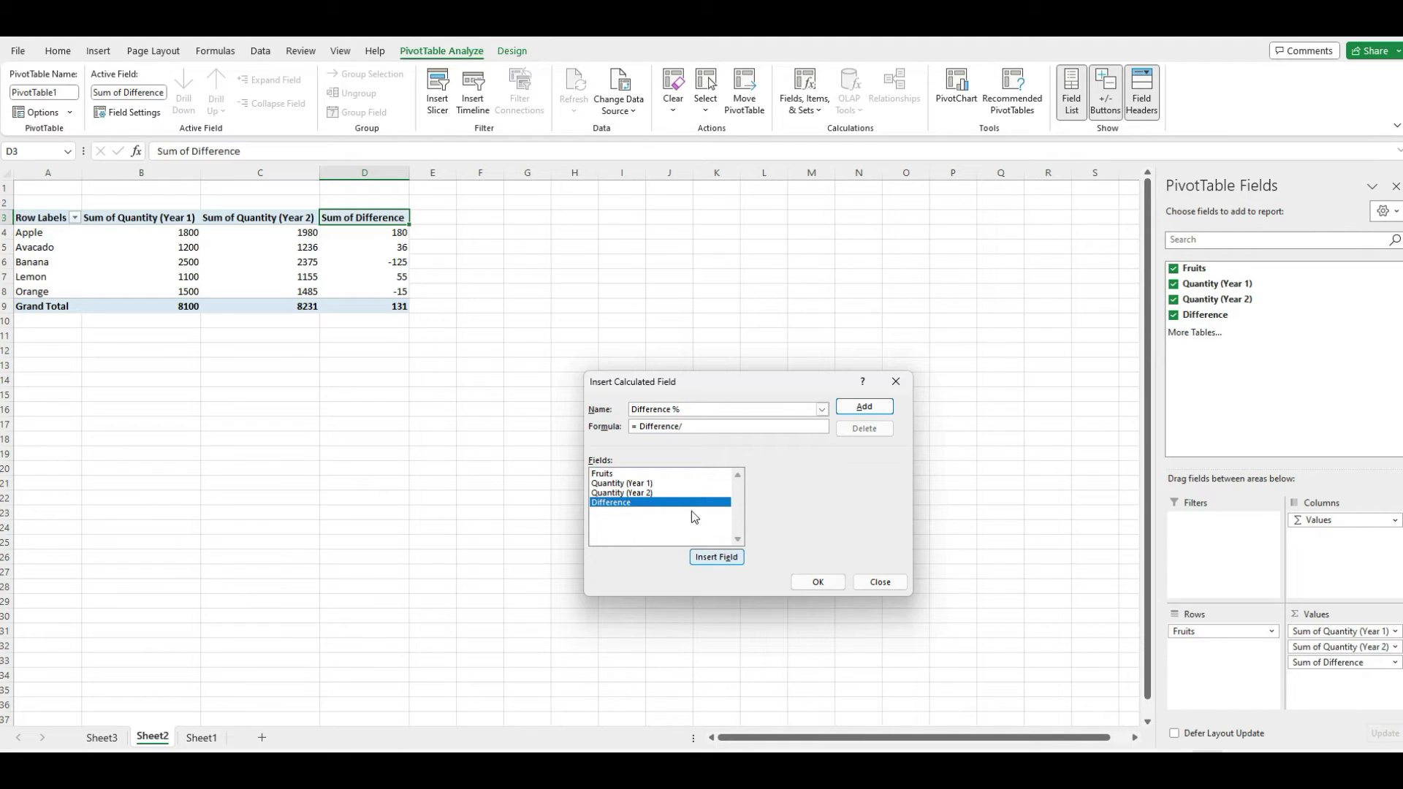
pyautogui.click(684, 483)
pyautogui.click(706, 558)
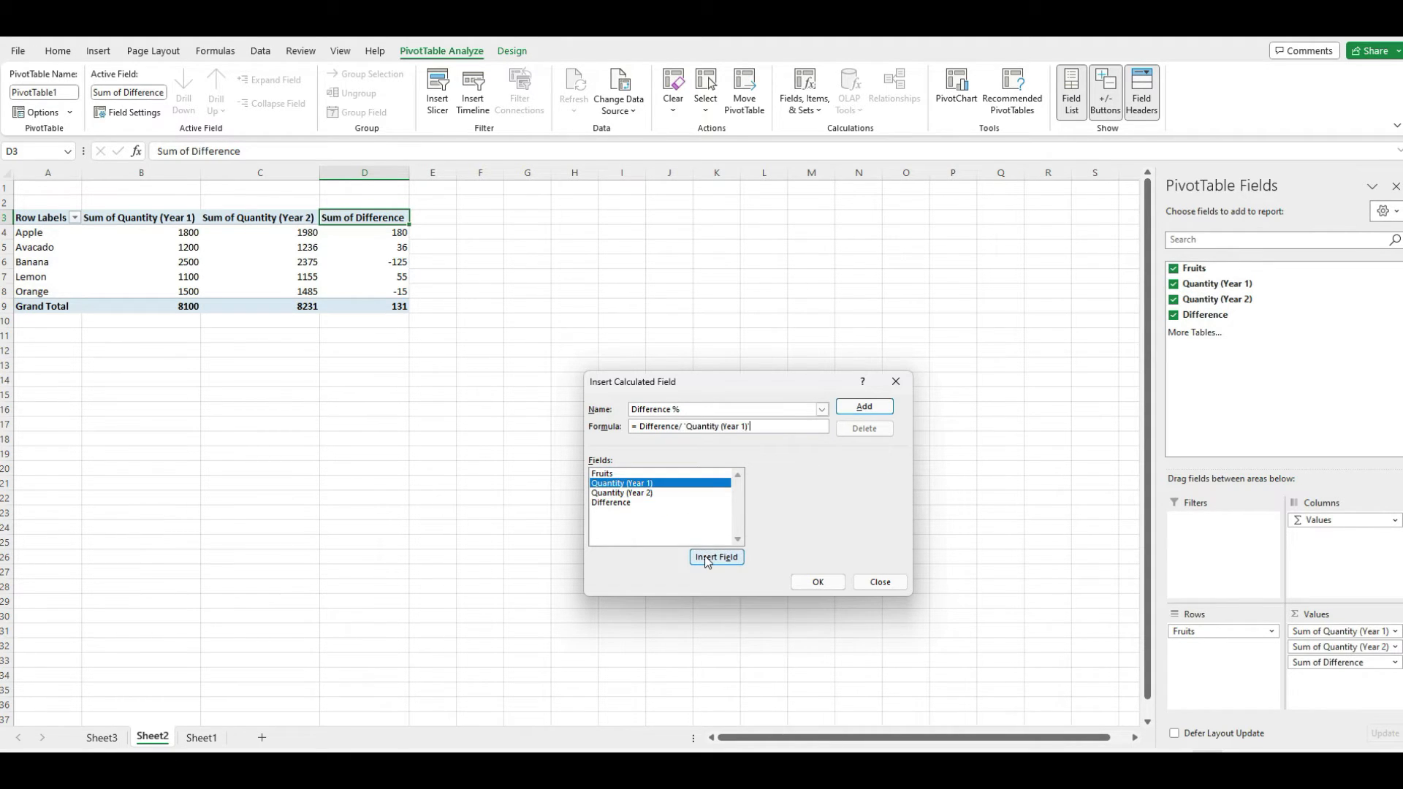
pyautogui.click(884, 409)
pyautogui.click(832, 582)
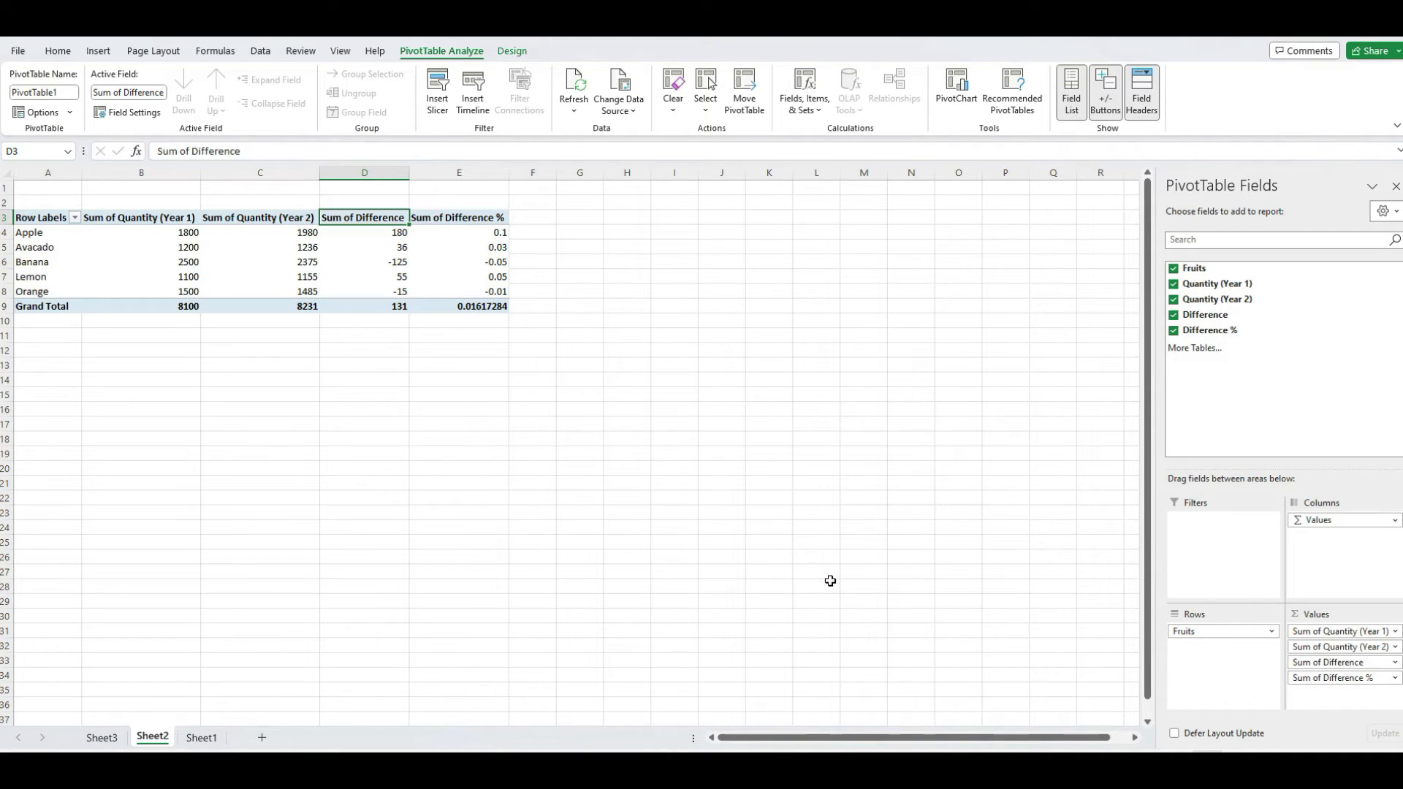
# Format the Sum of Difference % values as percentages with one decimal place.
pyautogui.click(488, 251)
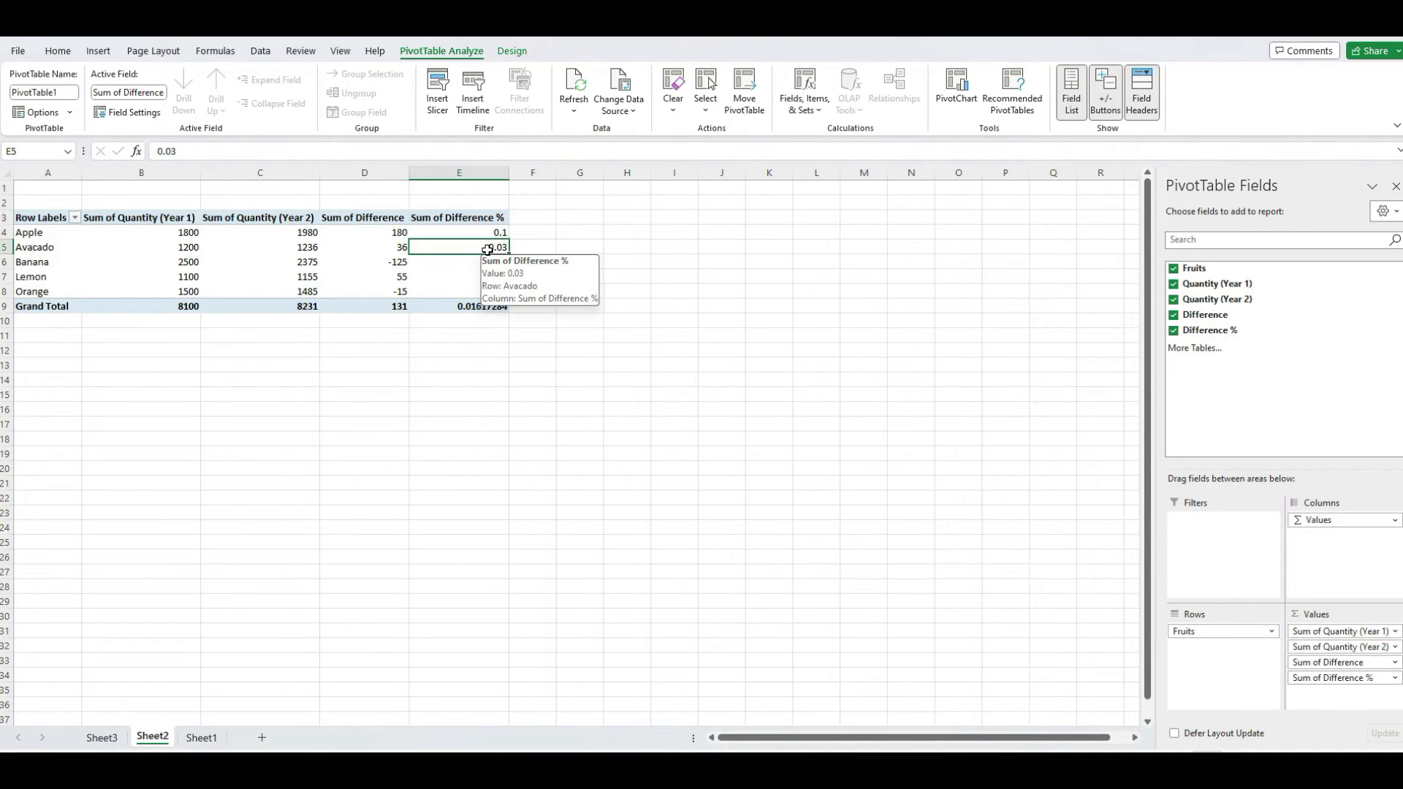
pyautogui.rightClick(487, 251)
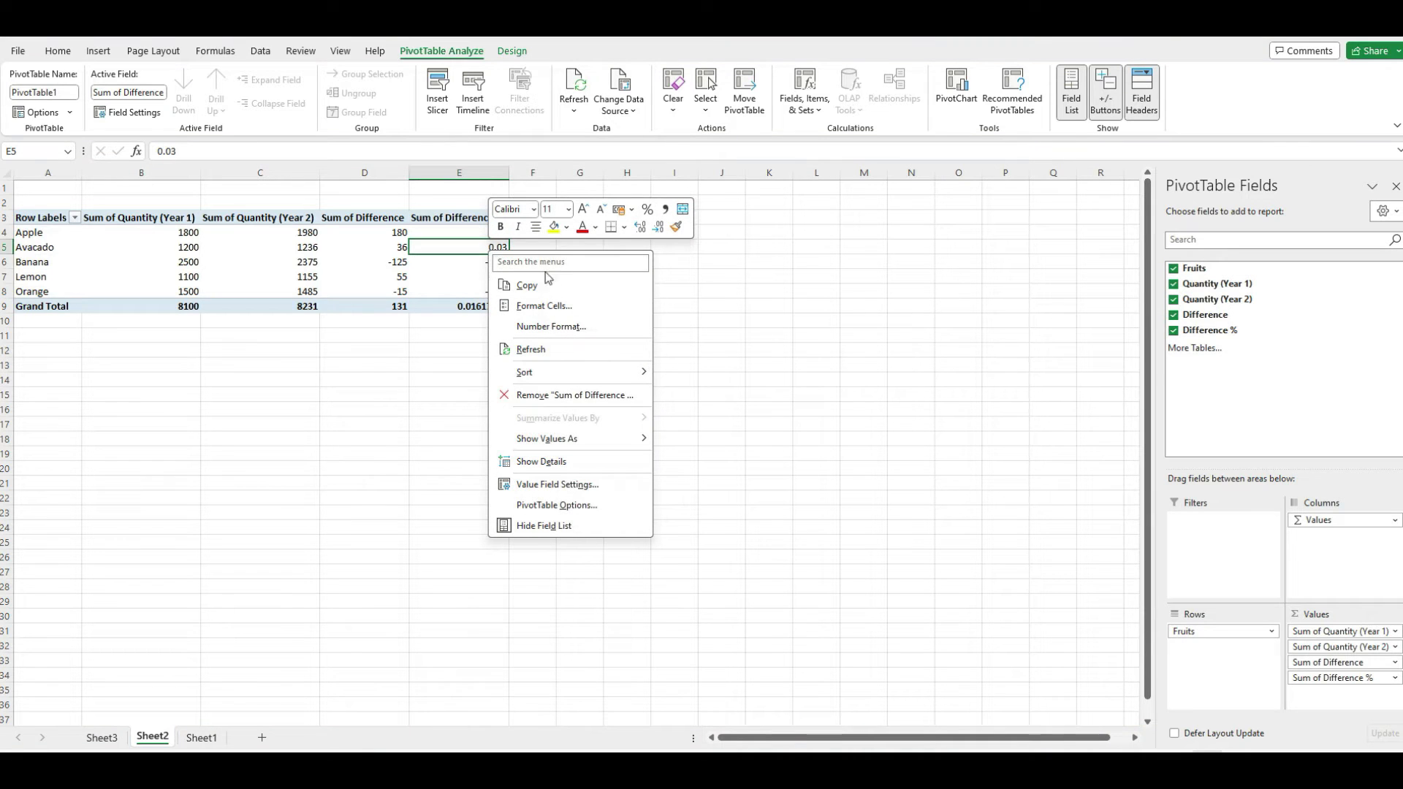
pyautogui.click(577, 333)
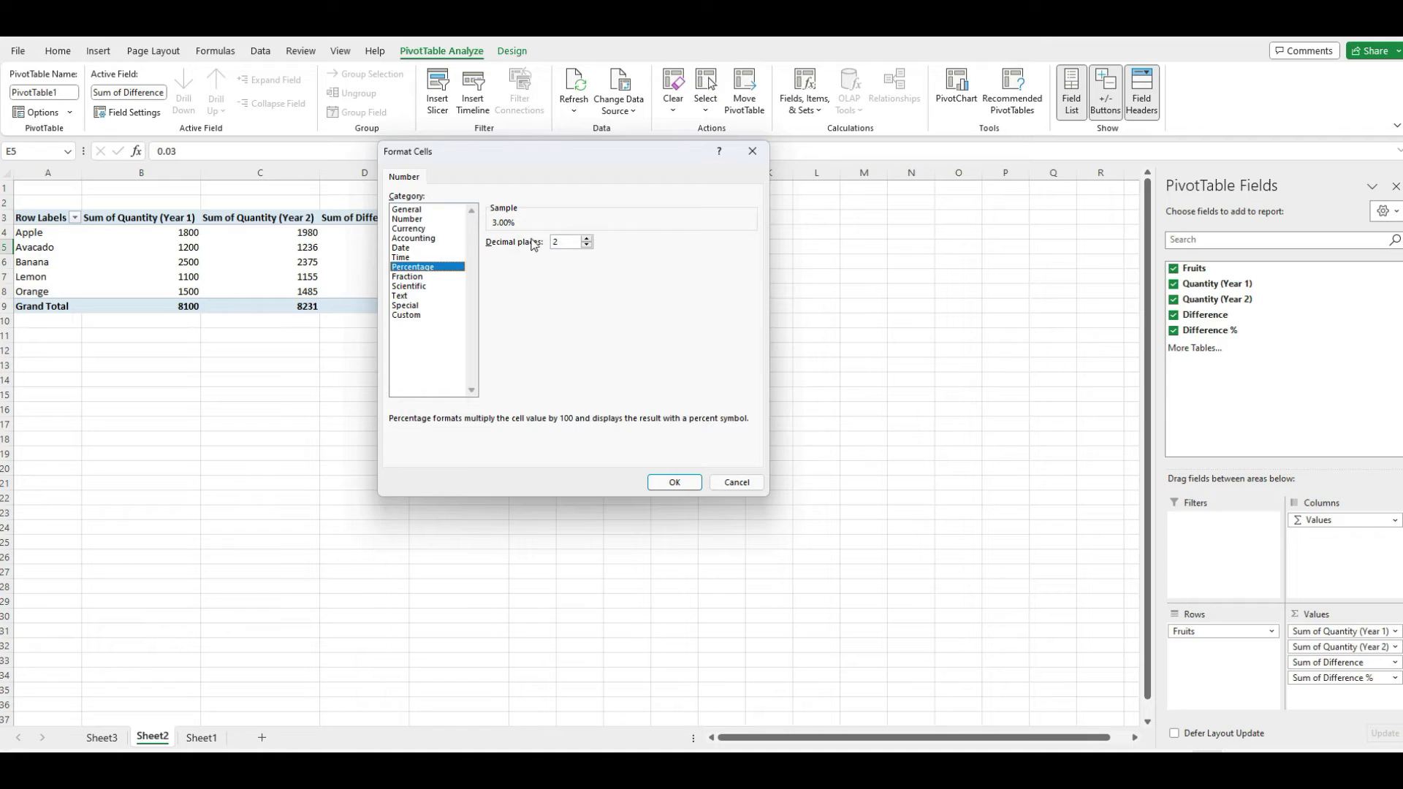
pyautogui.click(671, 482)
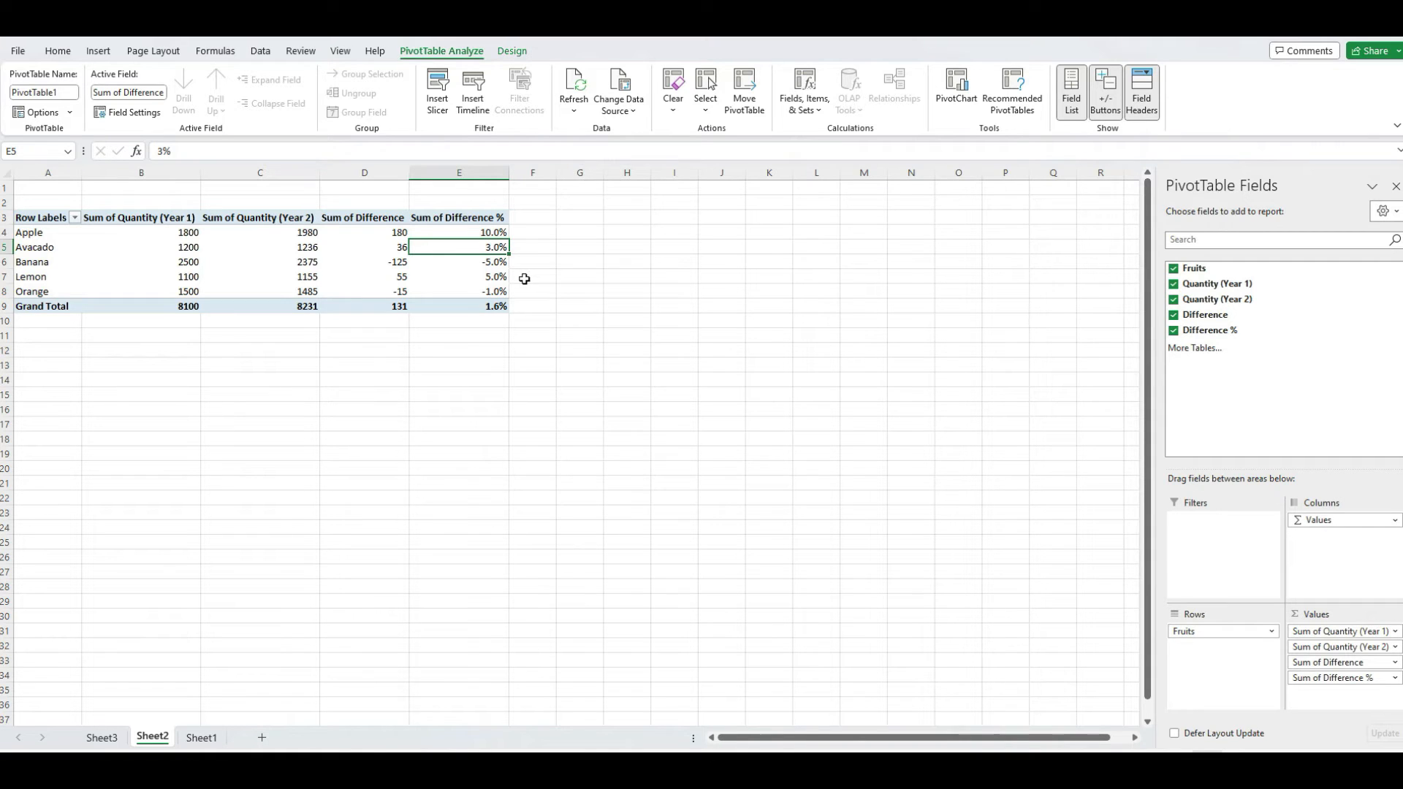
# Create a conditional formatting rule for all cells showing "Sum of Difference %" values, matching cell values greater than 0%.
pyautogui.click(469, 231)
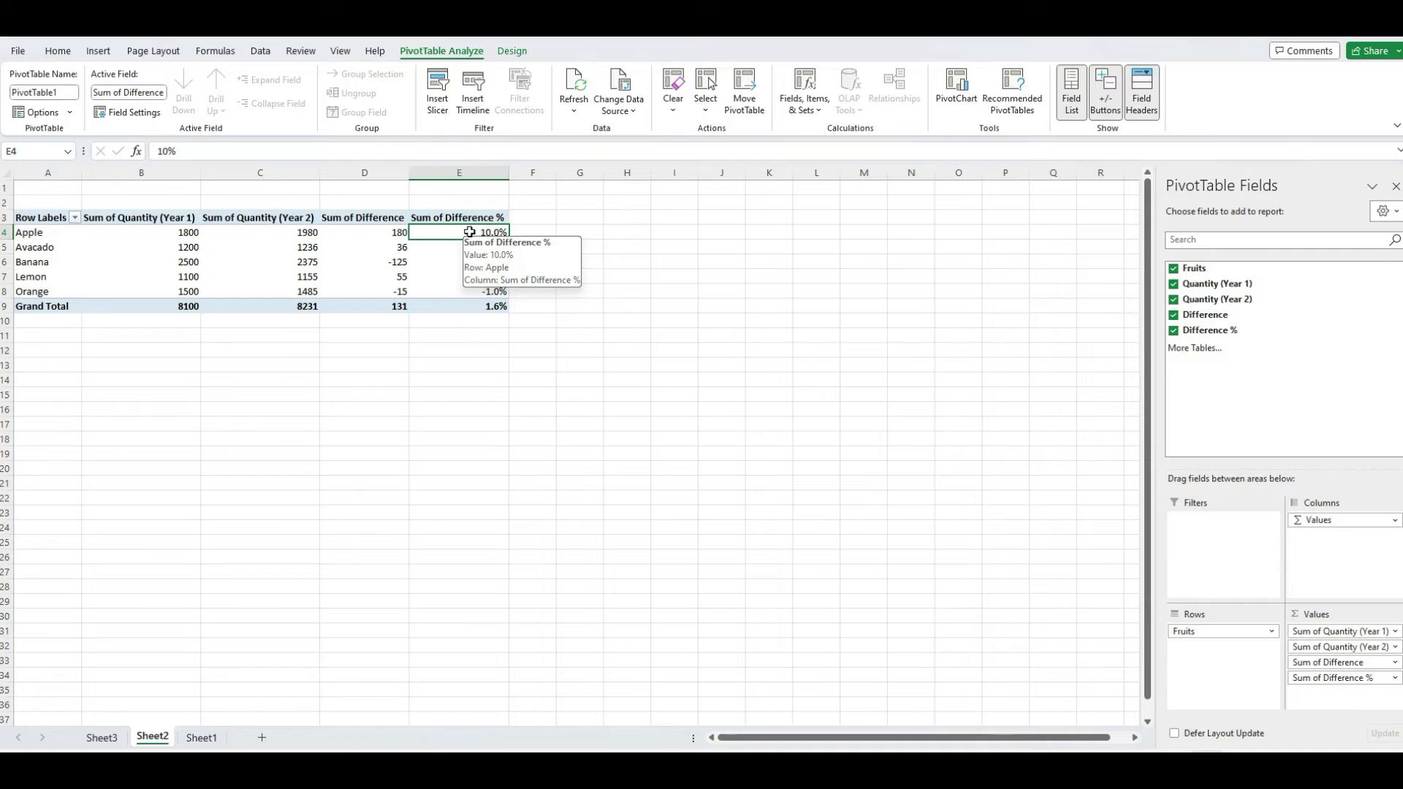
pyautogui.click(59, 51)
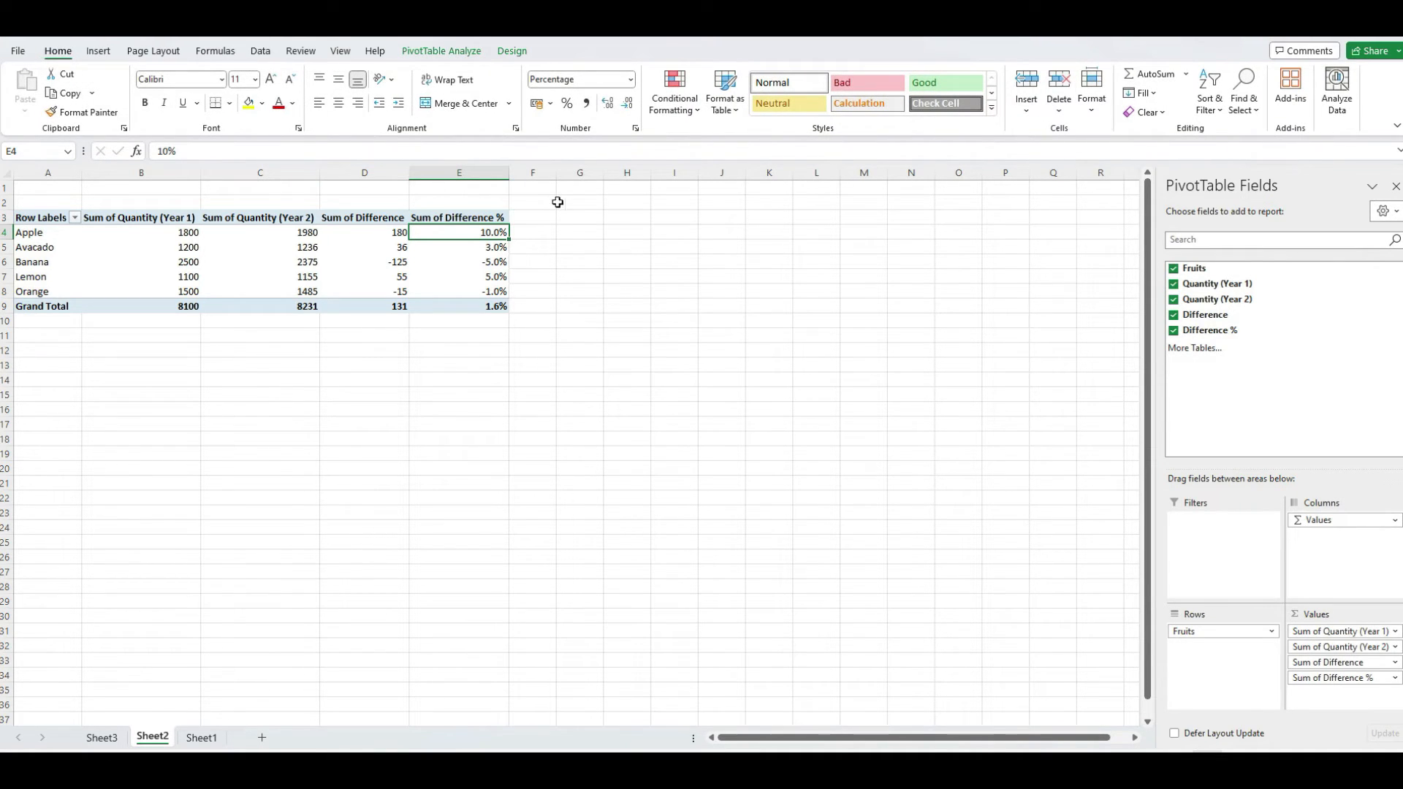
pyautogui.click(673, 109)
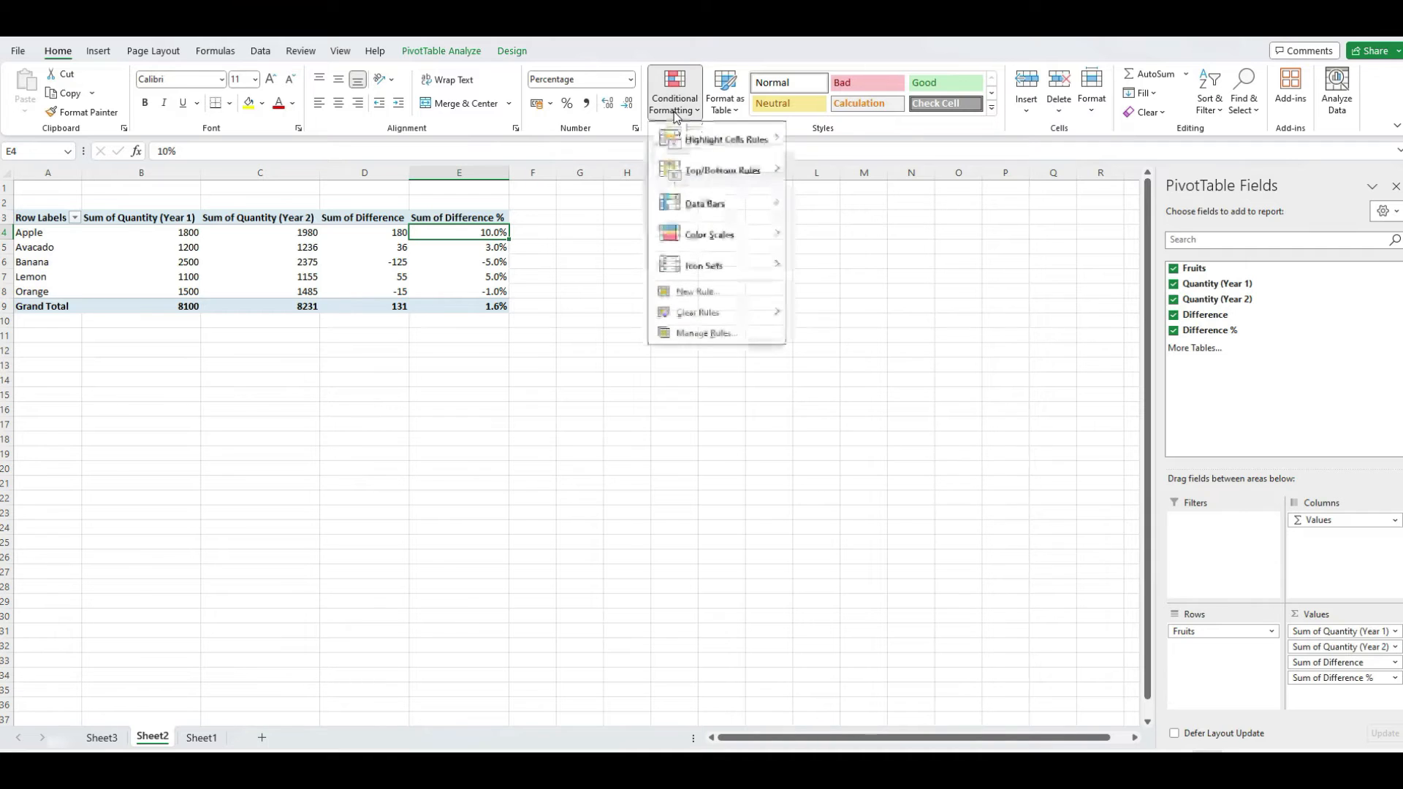
pyautogui.click(723, 291)
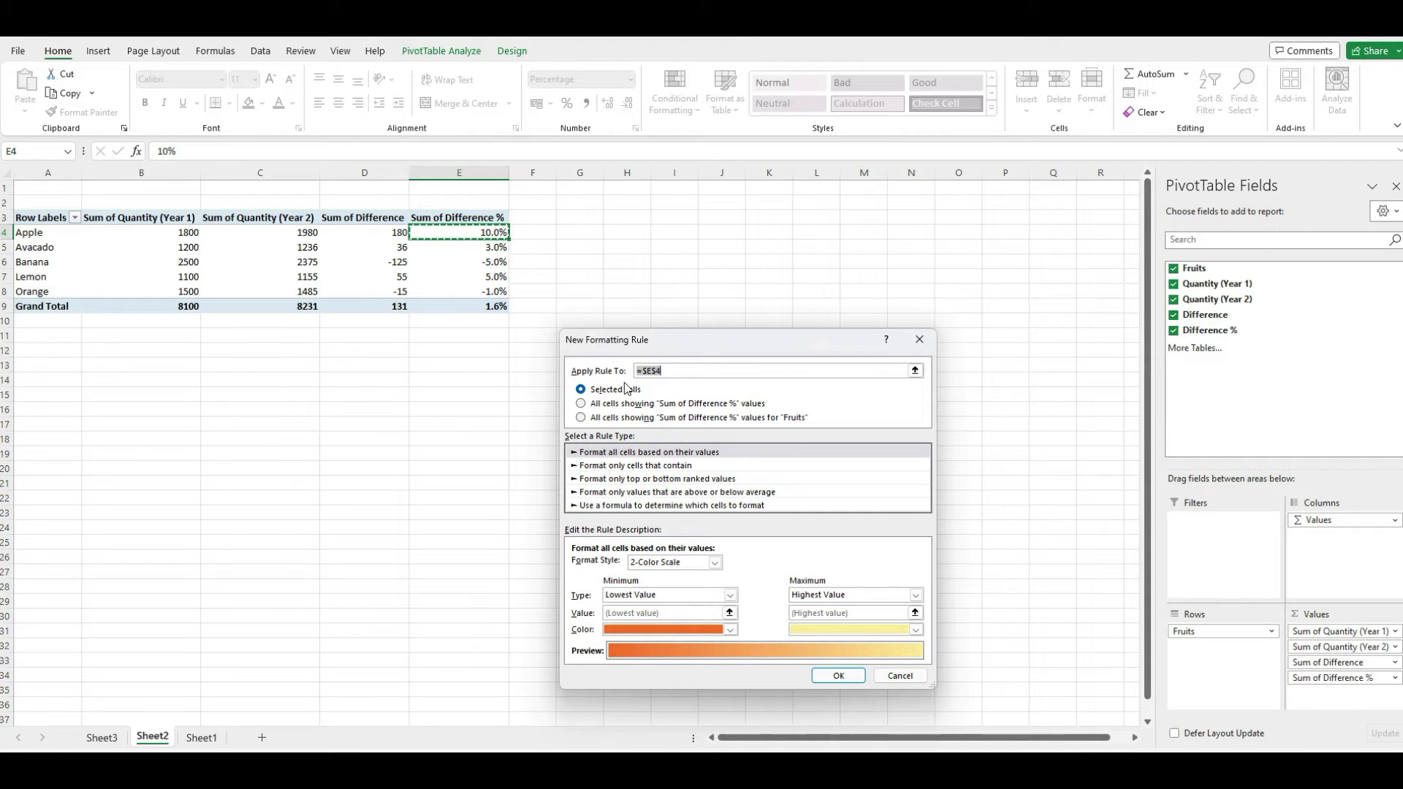
pyautogui.click(583, 404)
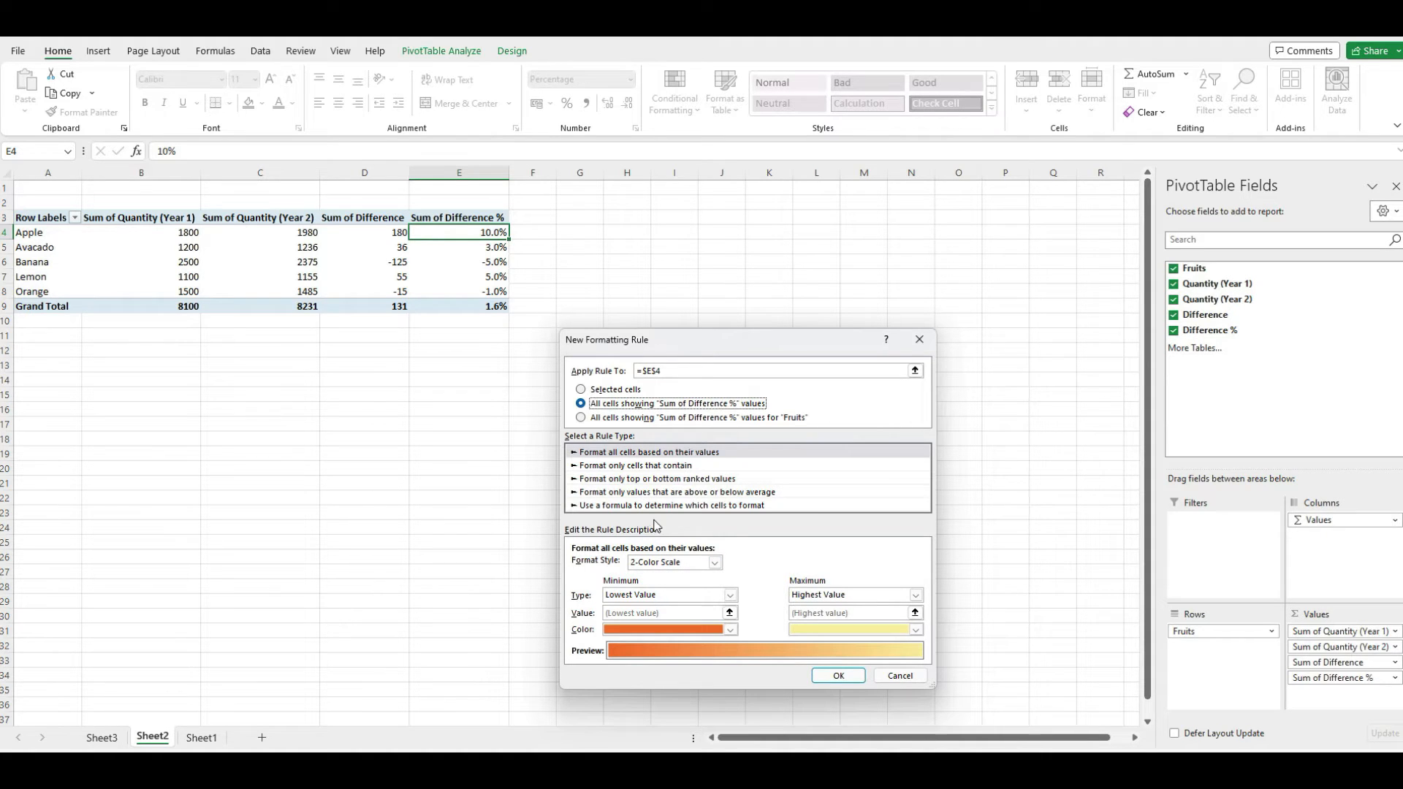
pyautogui.click(653, 469)
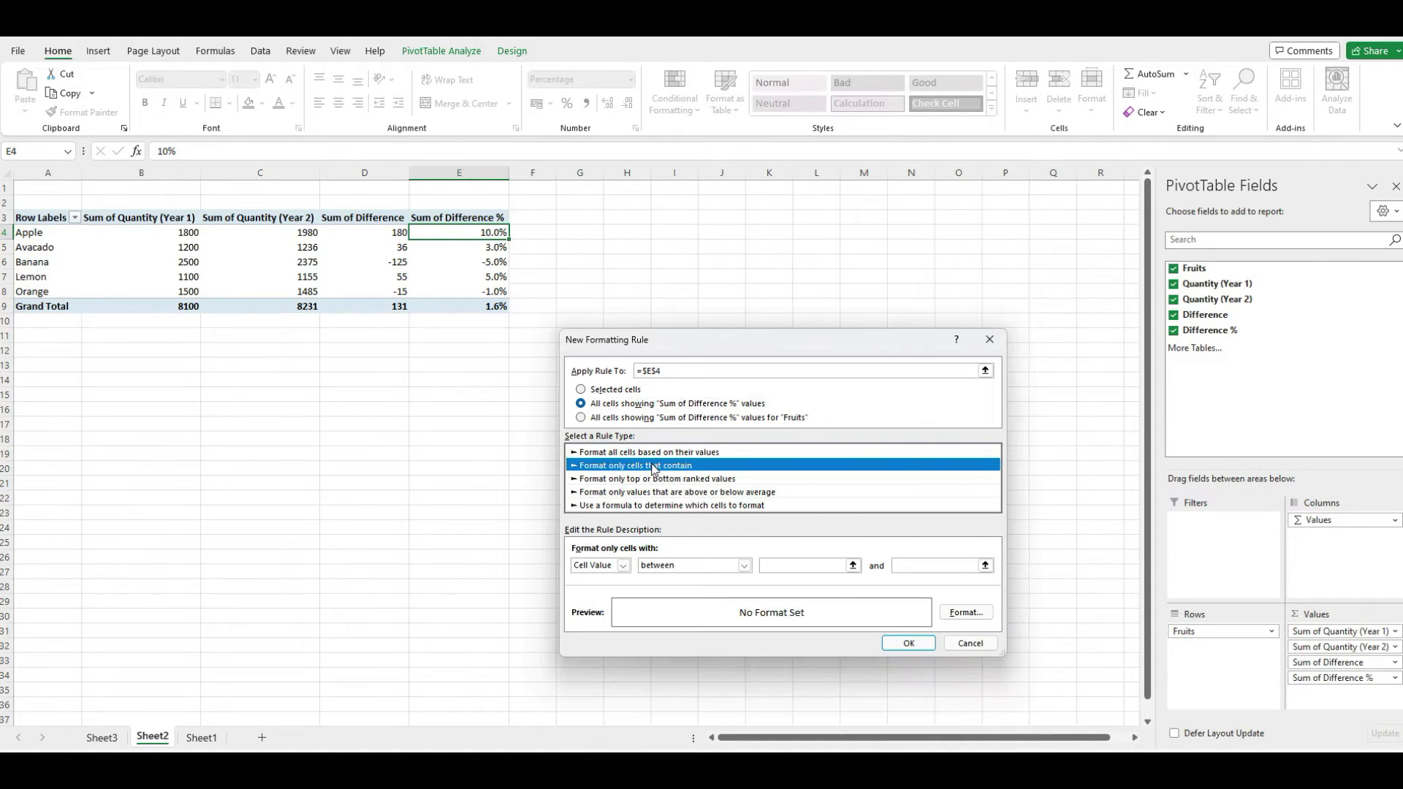
pyautogui.click(744, 566)
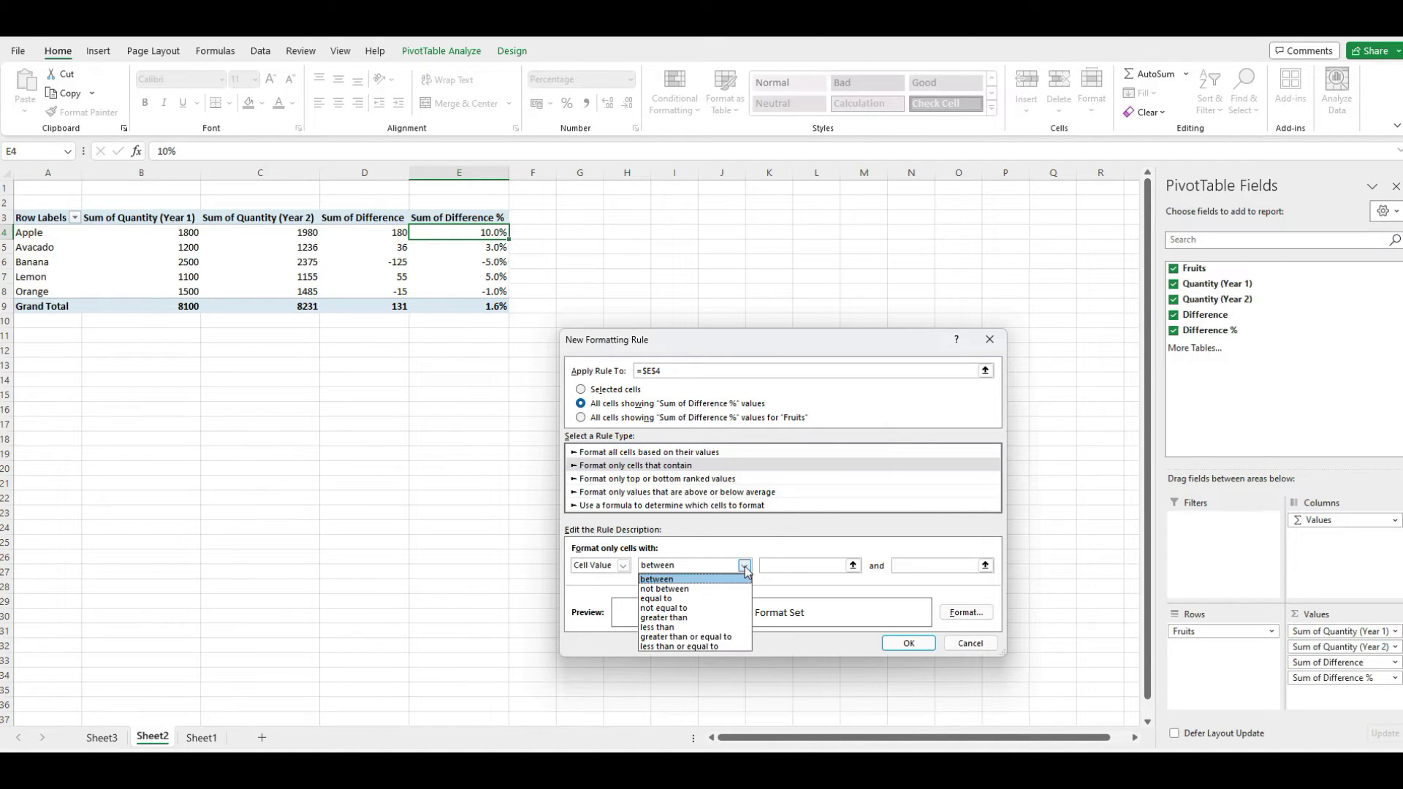
pyautogui.click(705, 618)
pyautogui.click(797, 564)
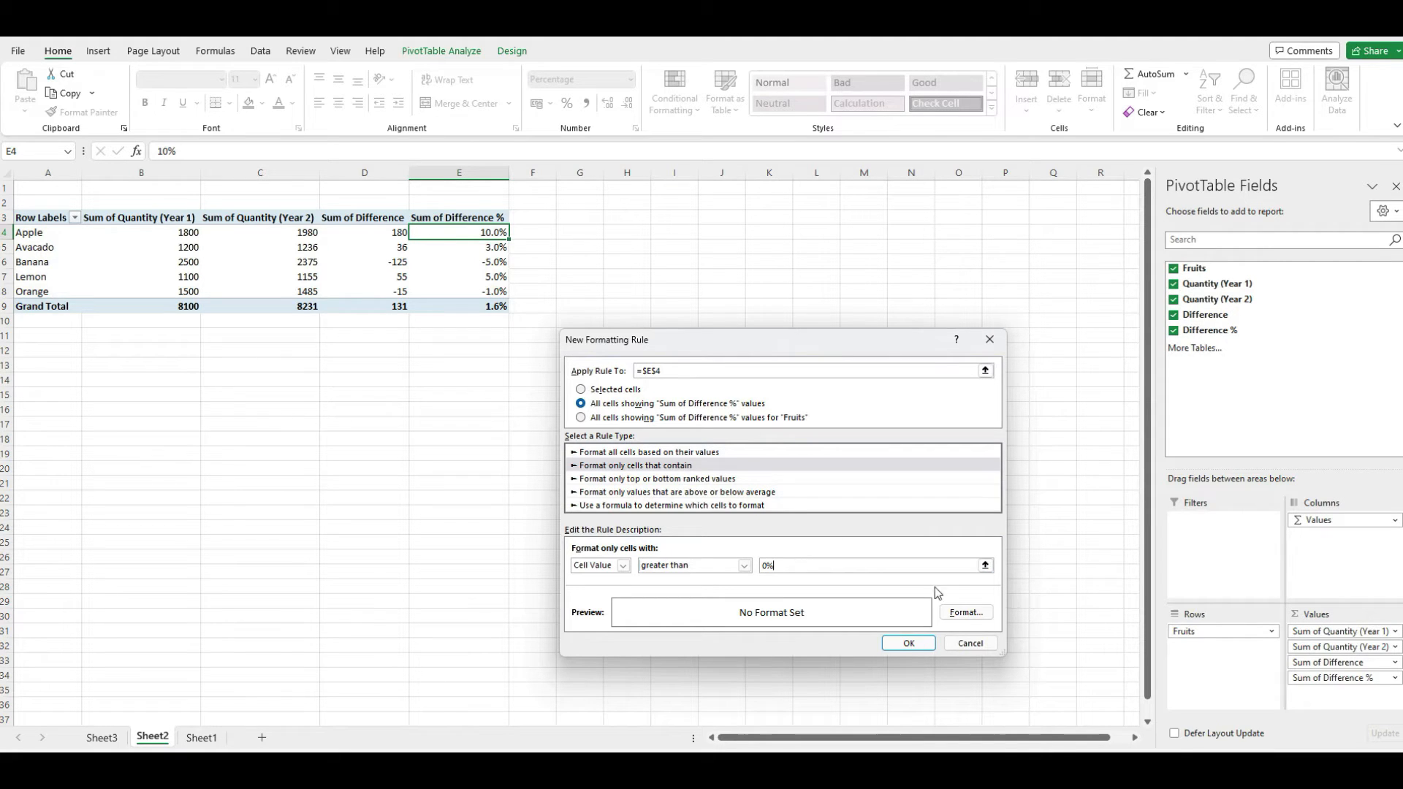
# Give the greater-than-0% rule a green fill and apply it to the PivotTable.
pyautogui.click(965, 613)
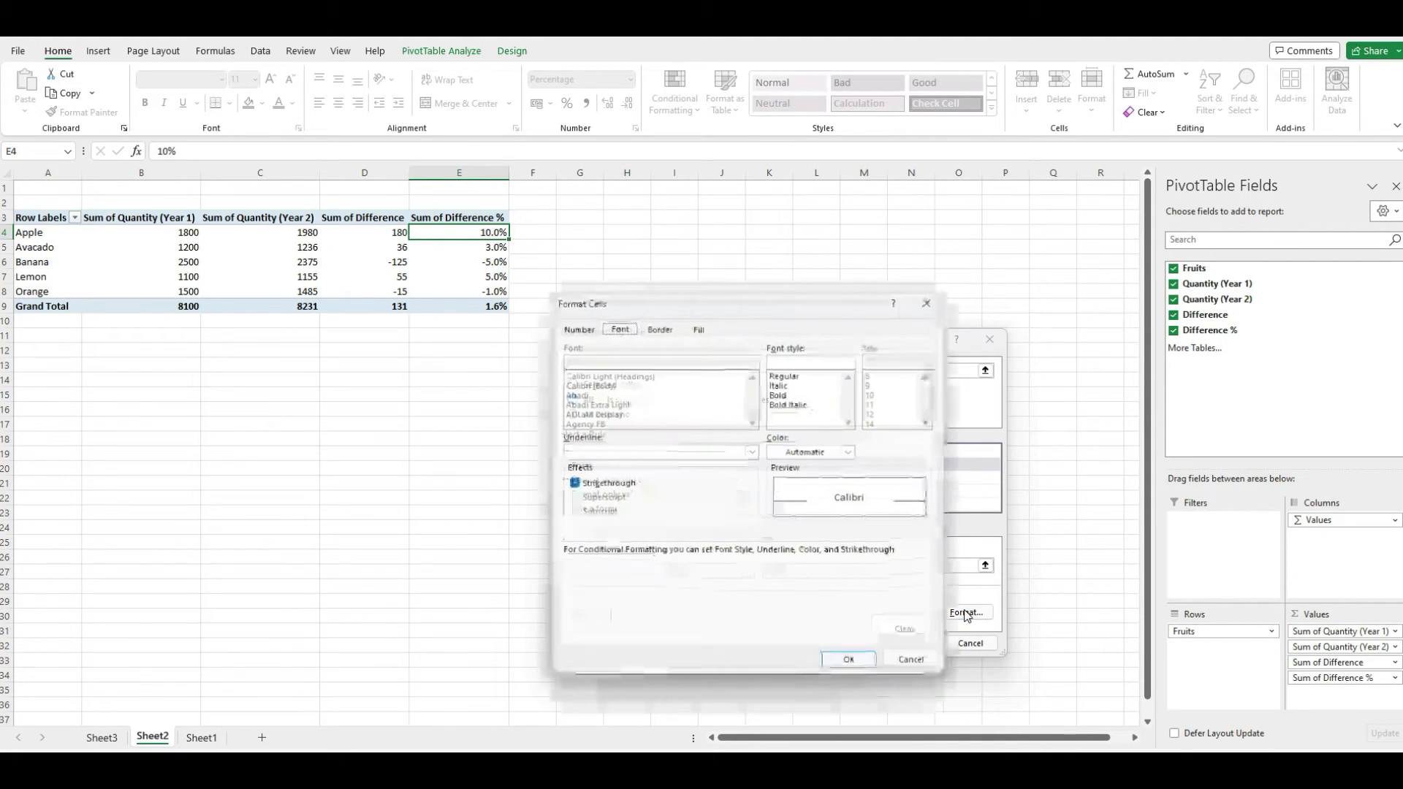
pyautogui.click(698, 330)
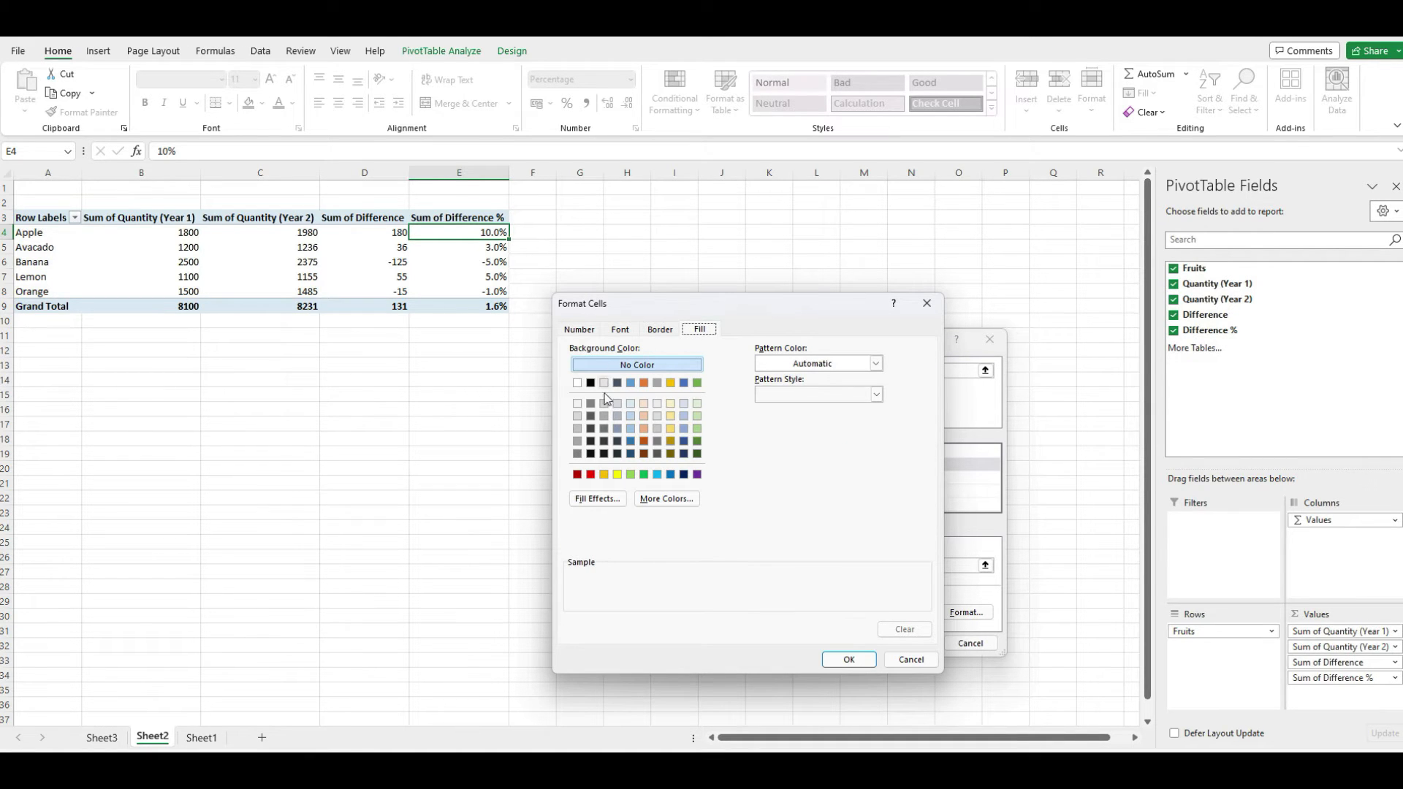
pyautogui.click(643, 474)
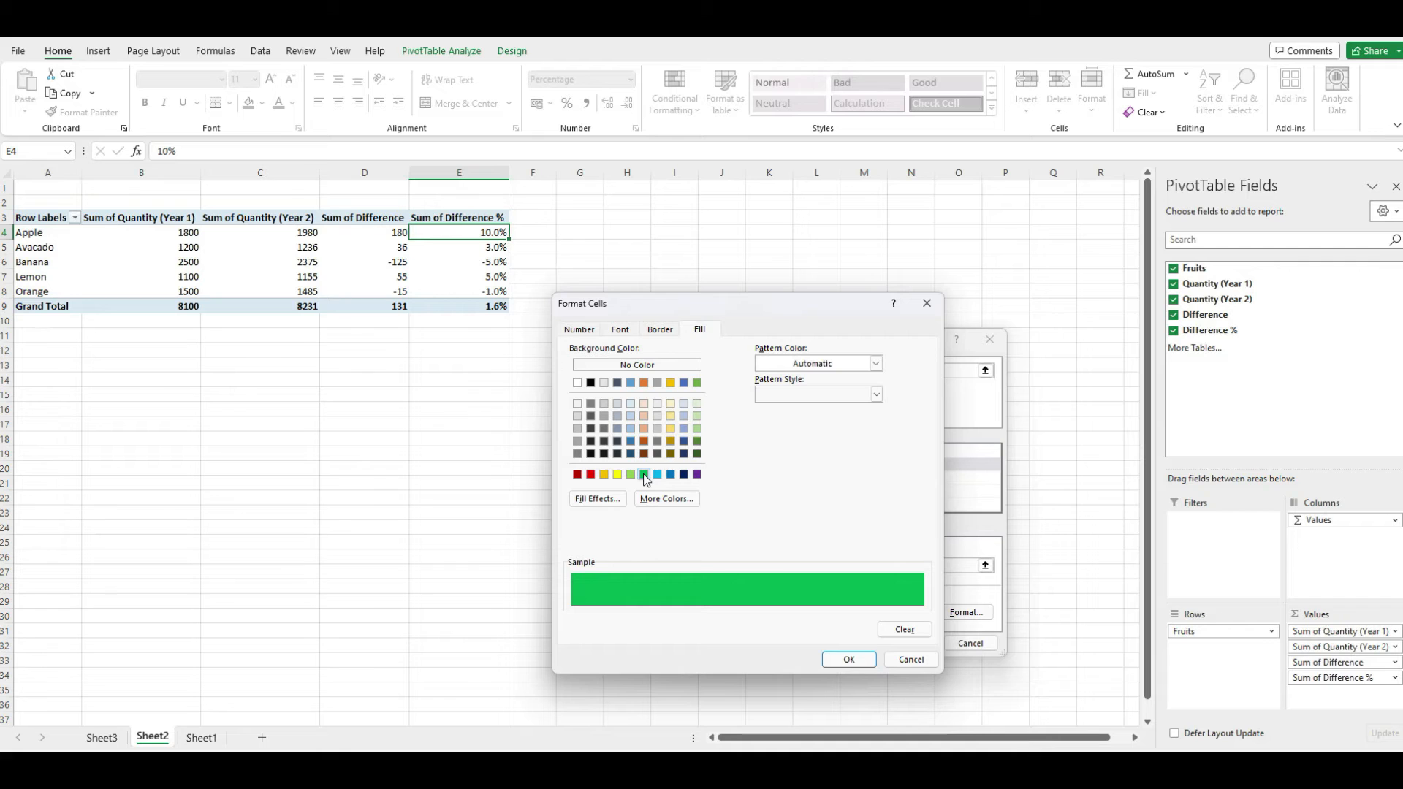
pyautogui.click(844, 659)
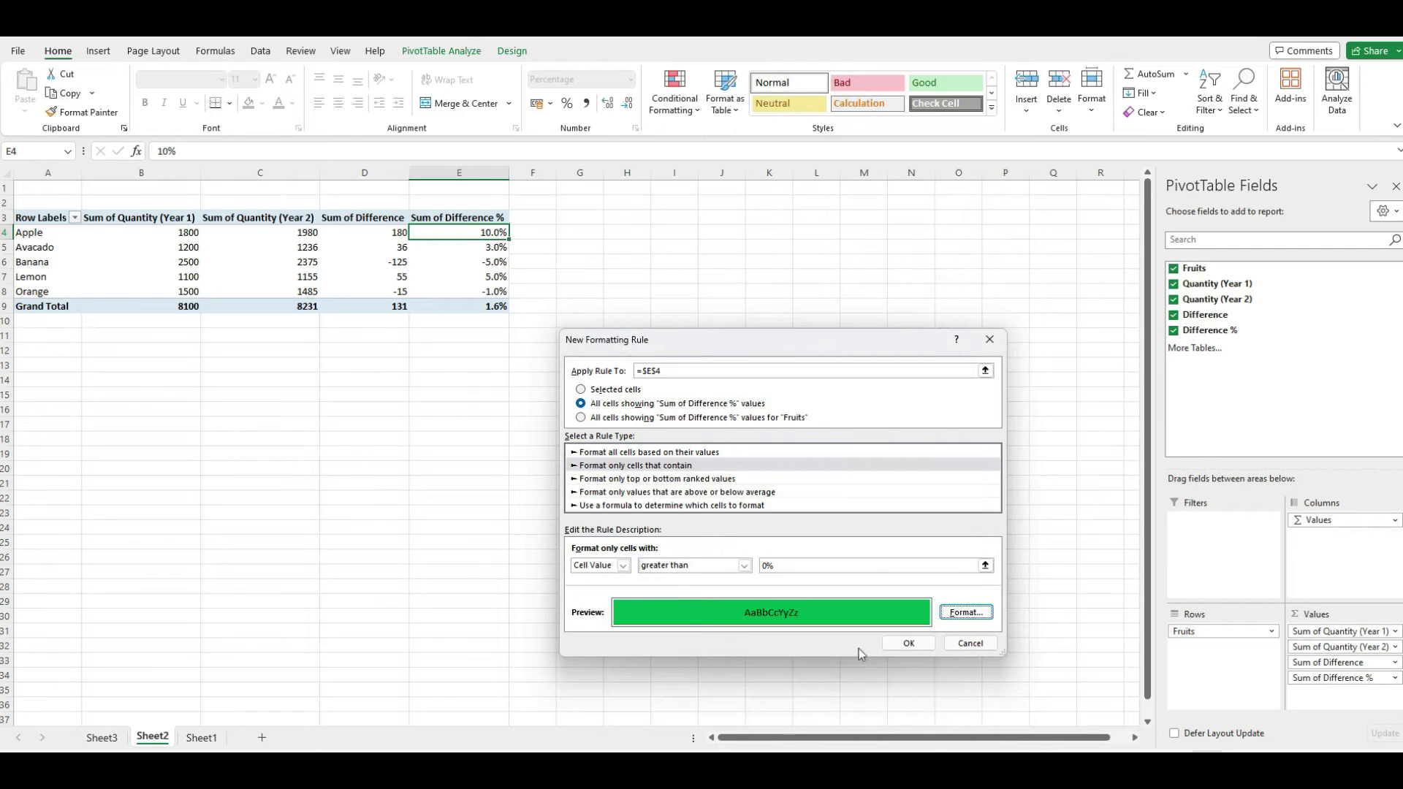
pyautogui.click(904, 645)
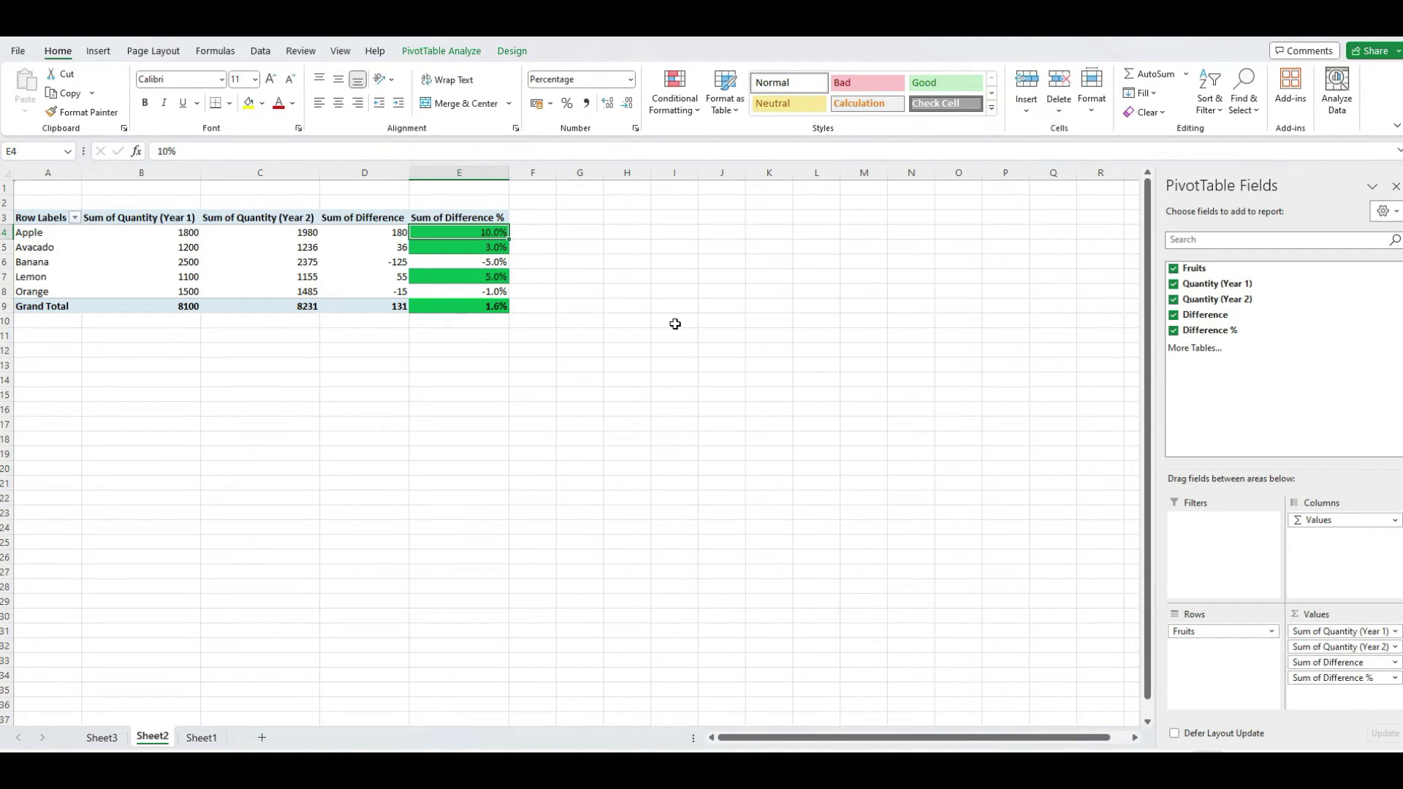
pyautogui.click(653, 315)
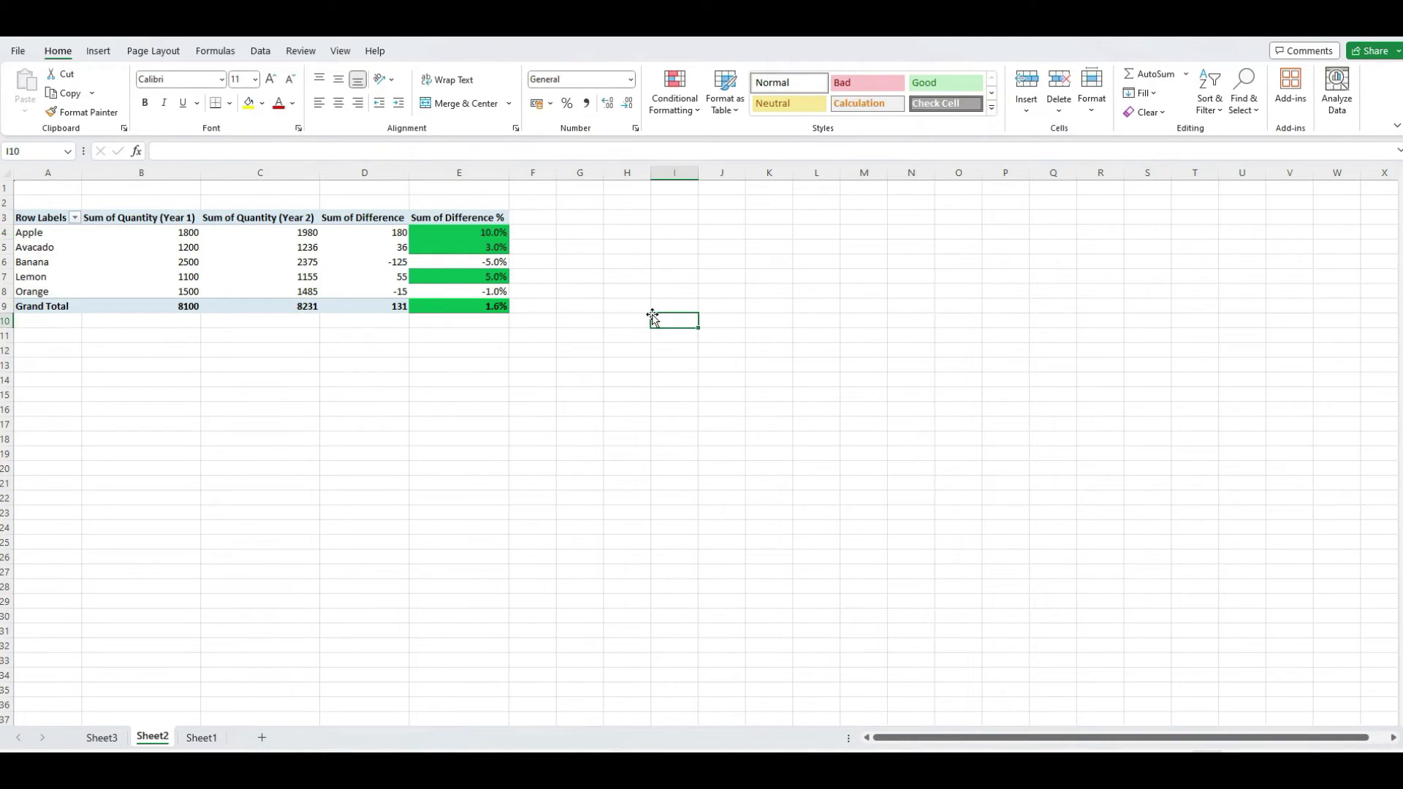
# Create a second rule for all cells showing "Sum of Difference %" values, matching cell values less than 0%.
pyautogui.click(483, 260)
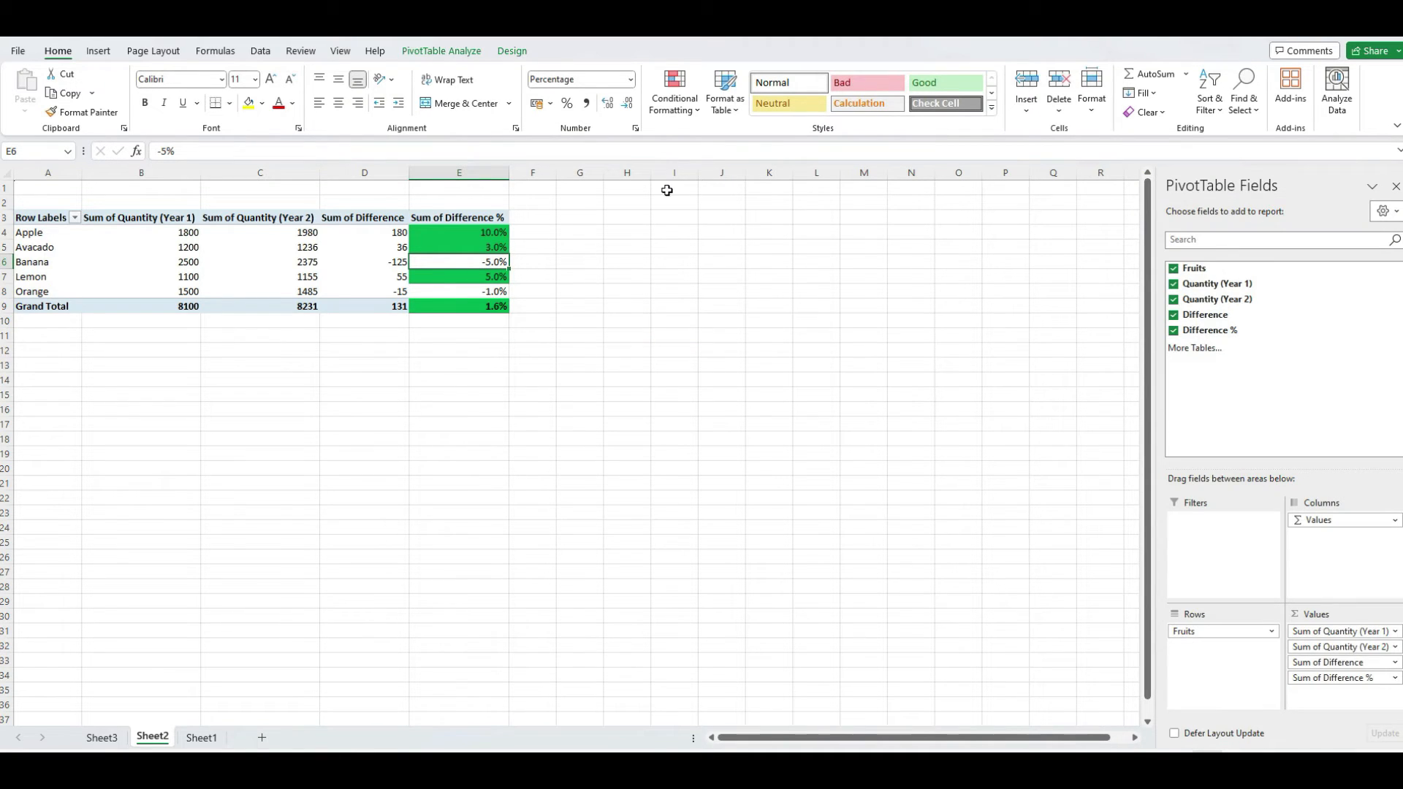
pyautogui.click(687, 109)
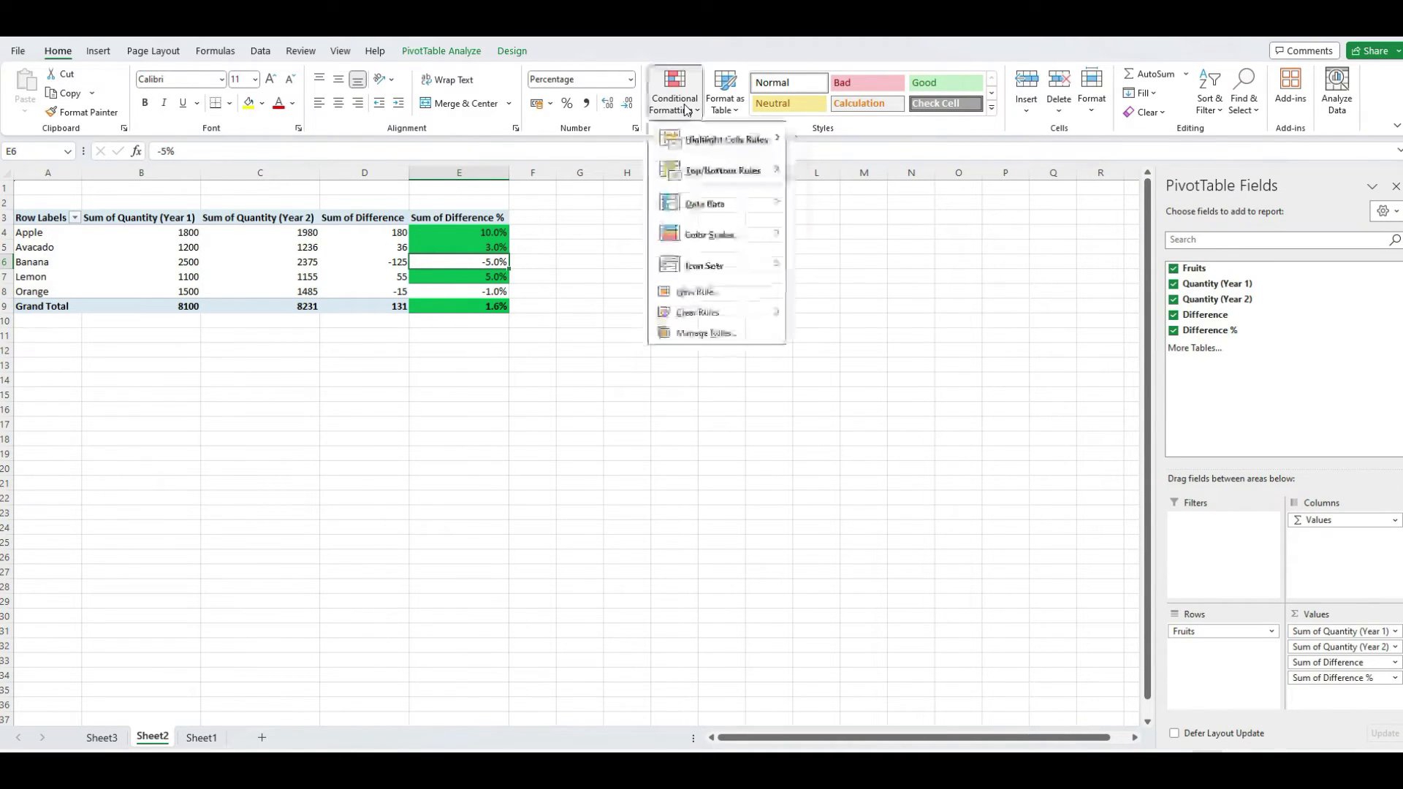
pyautogui.click(719, 294)
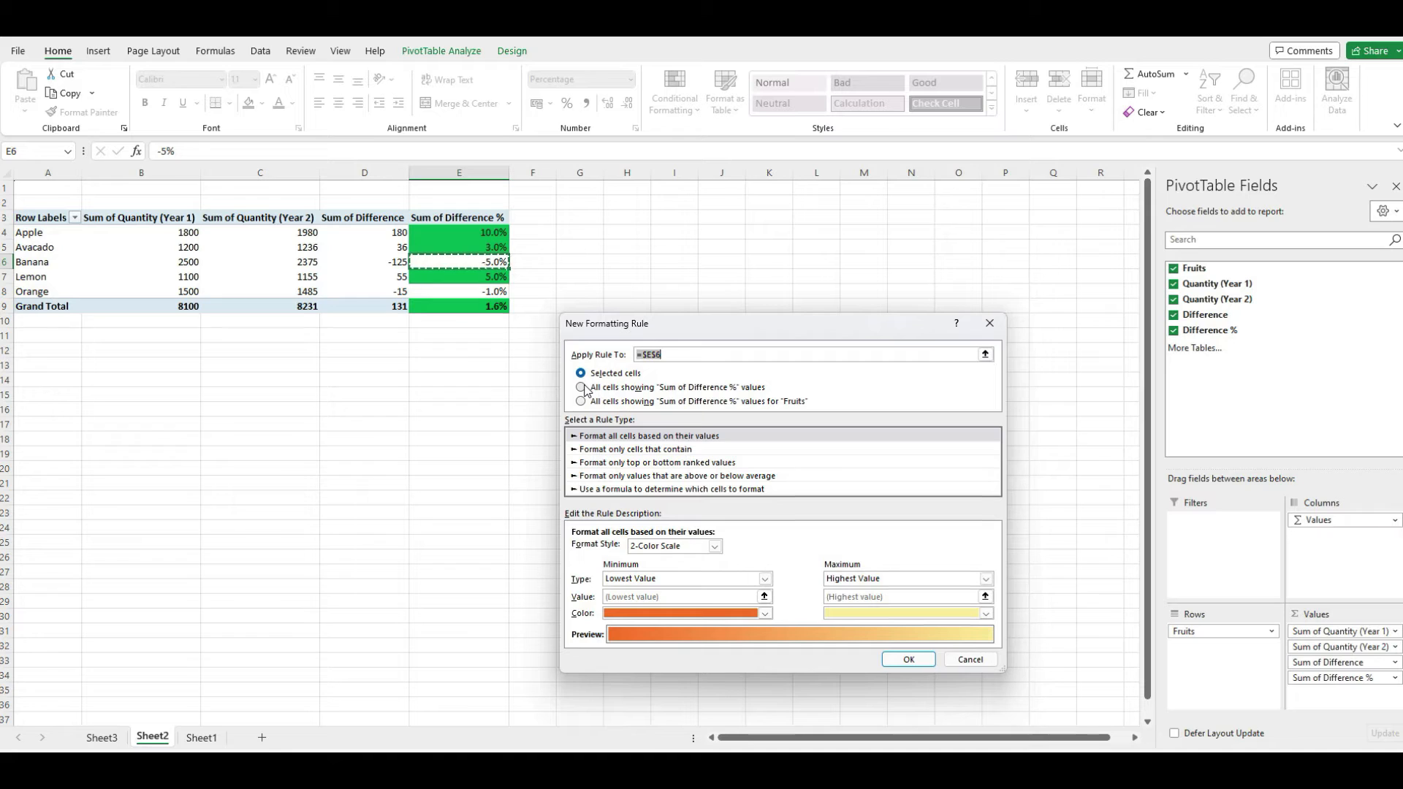
pyautogui.click(582, 388)
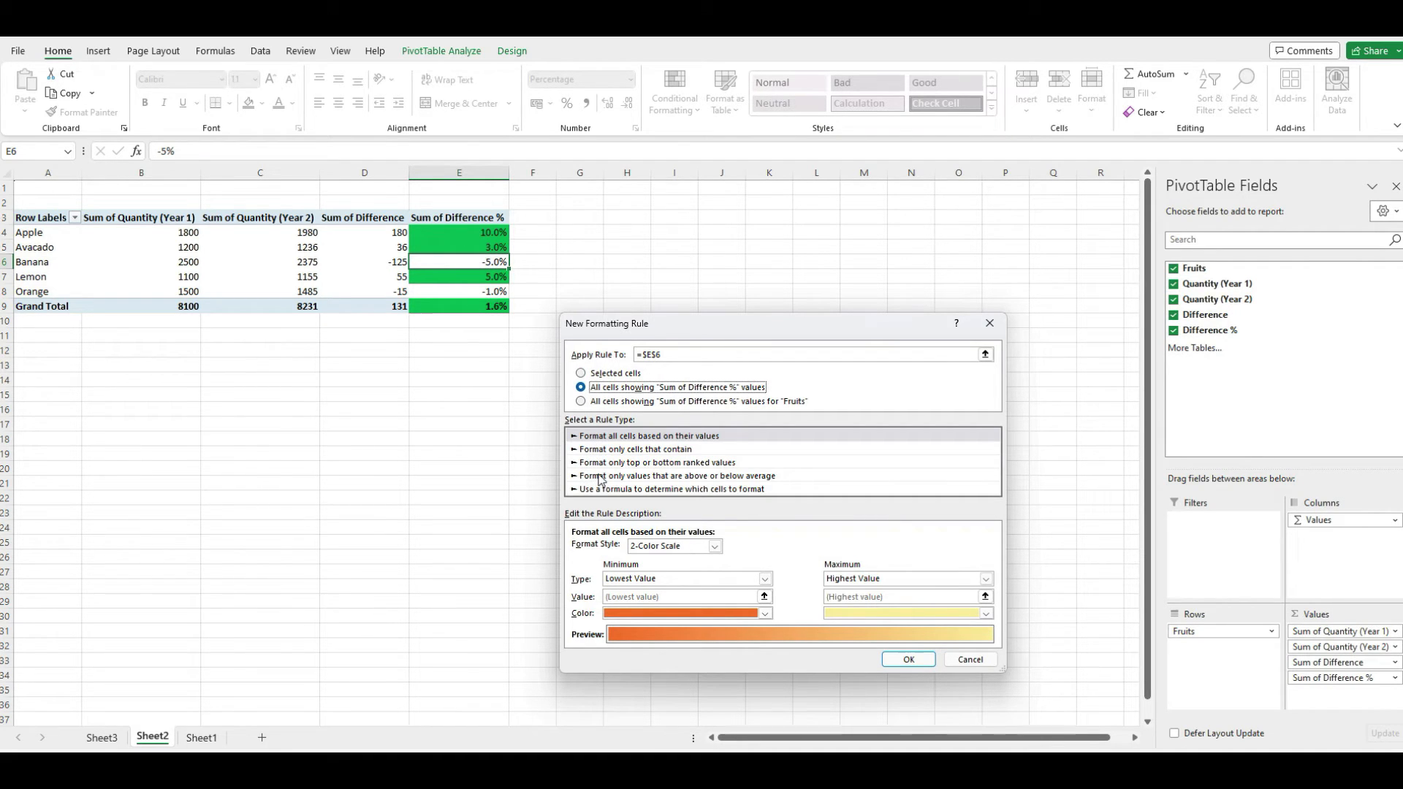
pyautogui.click(633, 450)
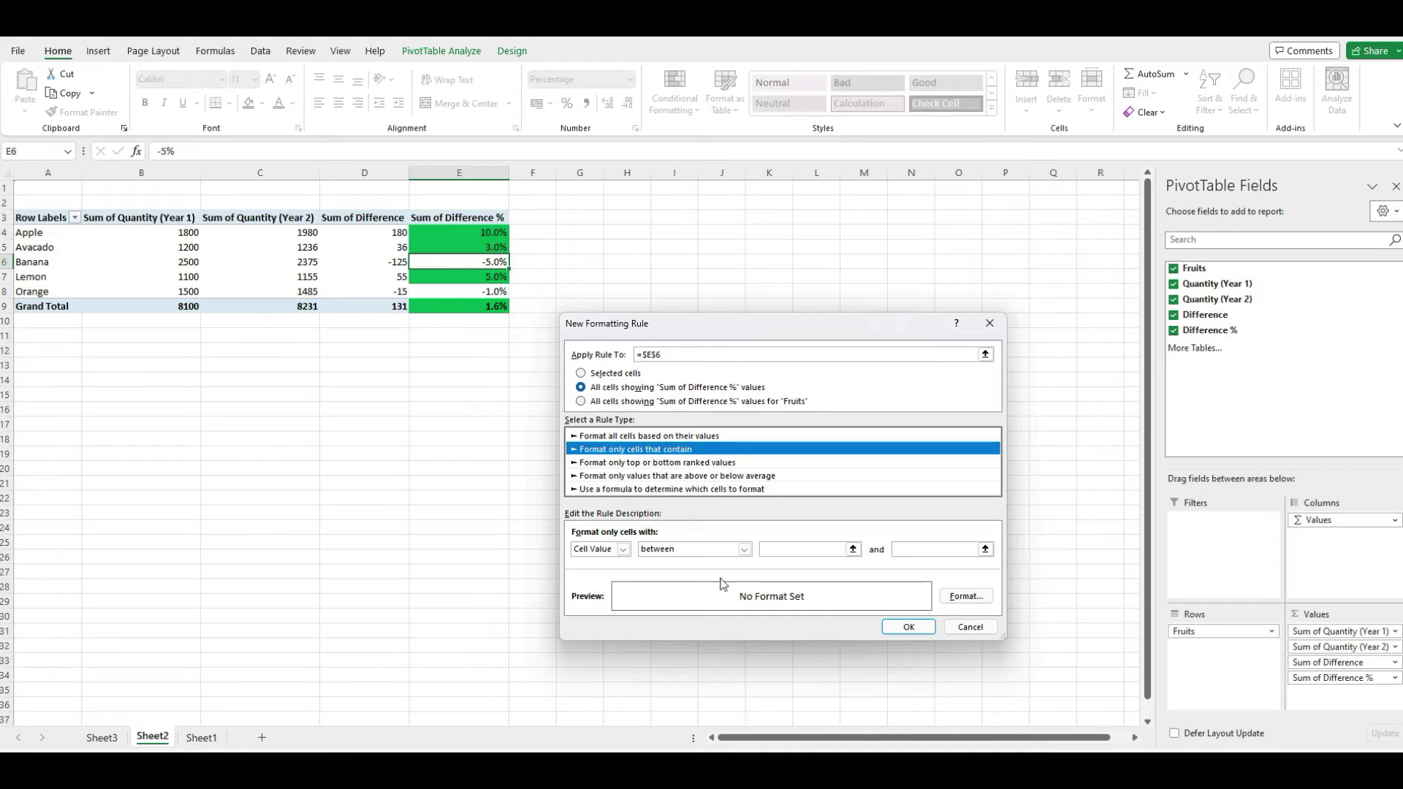
pyautogui.click(744, 550)
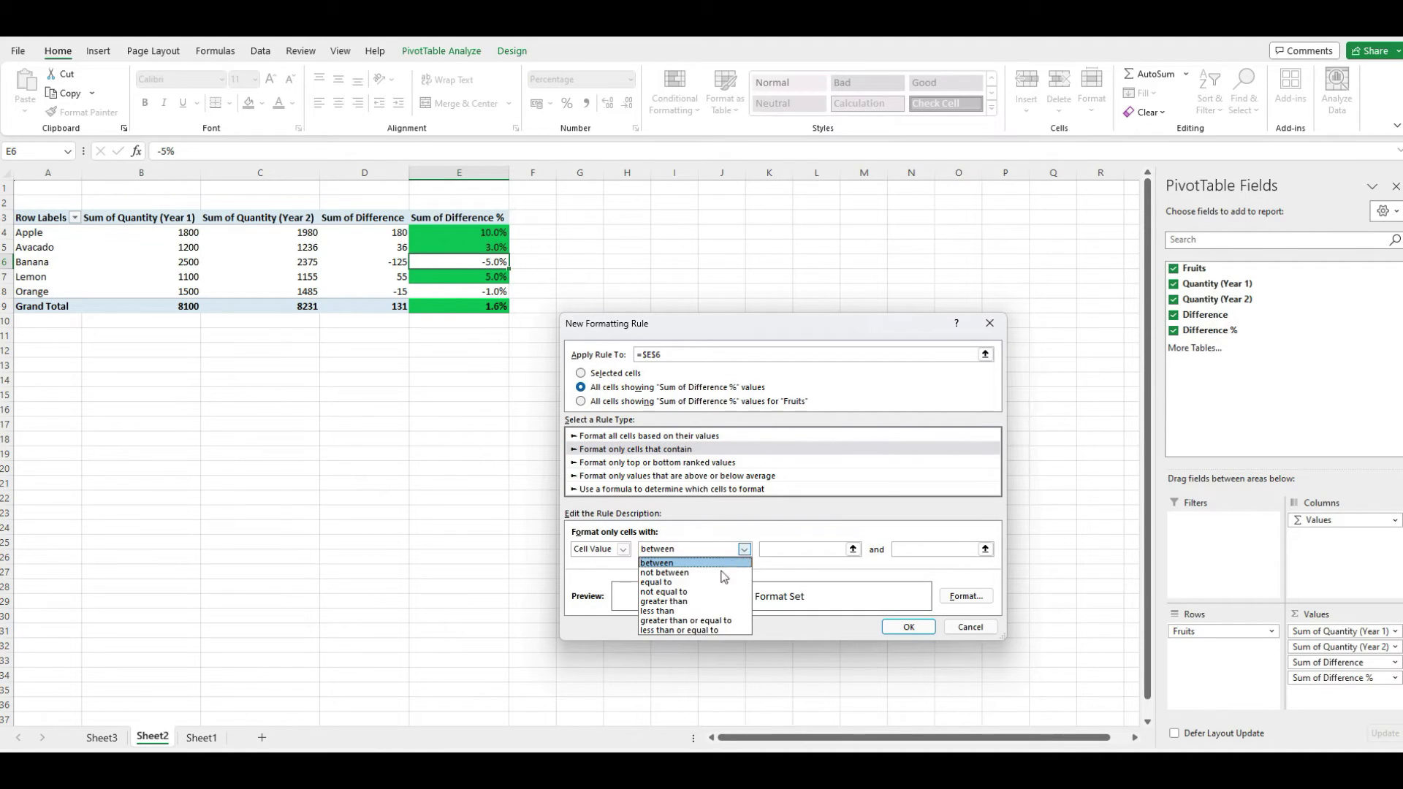
pyautogui.click(707, 610)
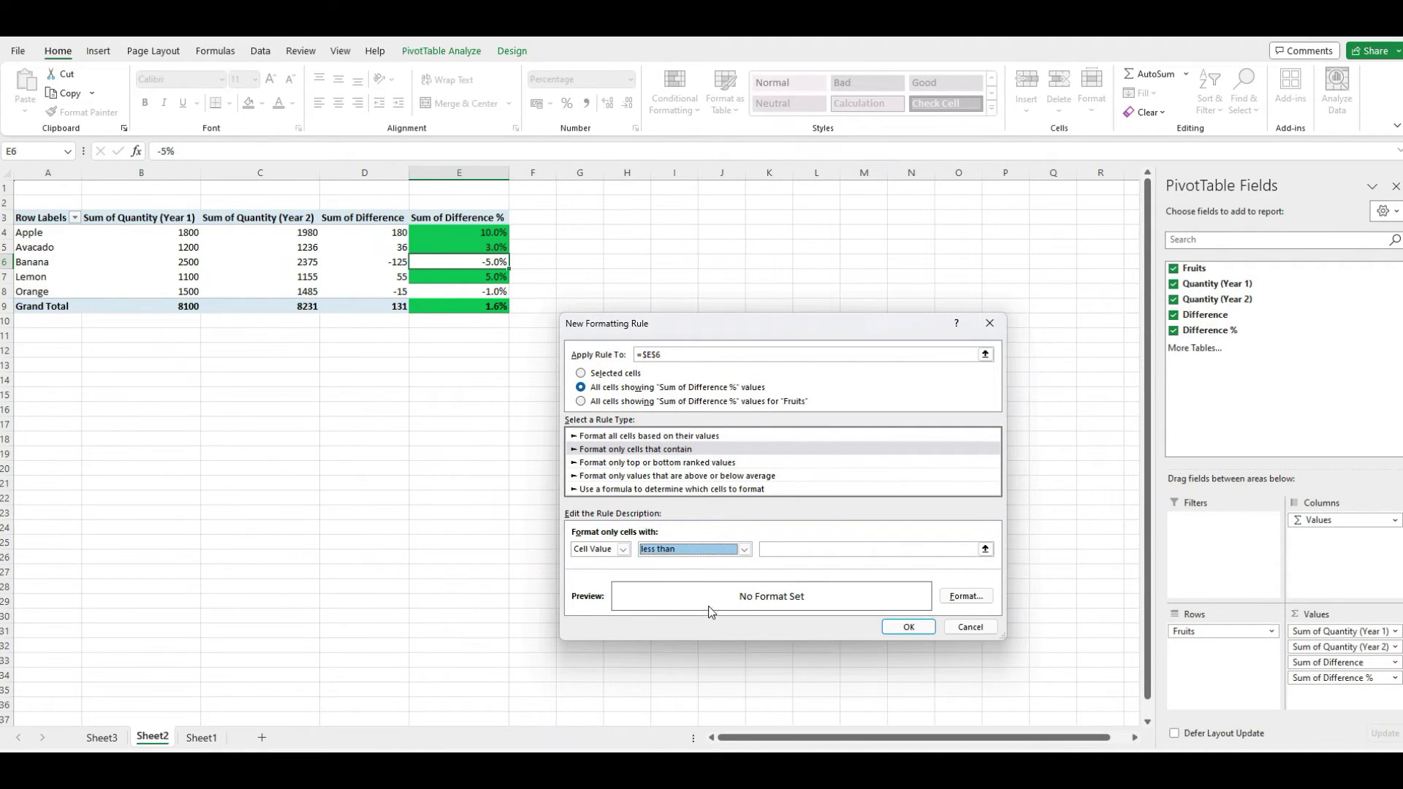
pyautogui.click(836, 548)
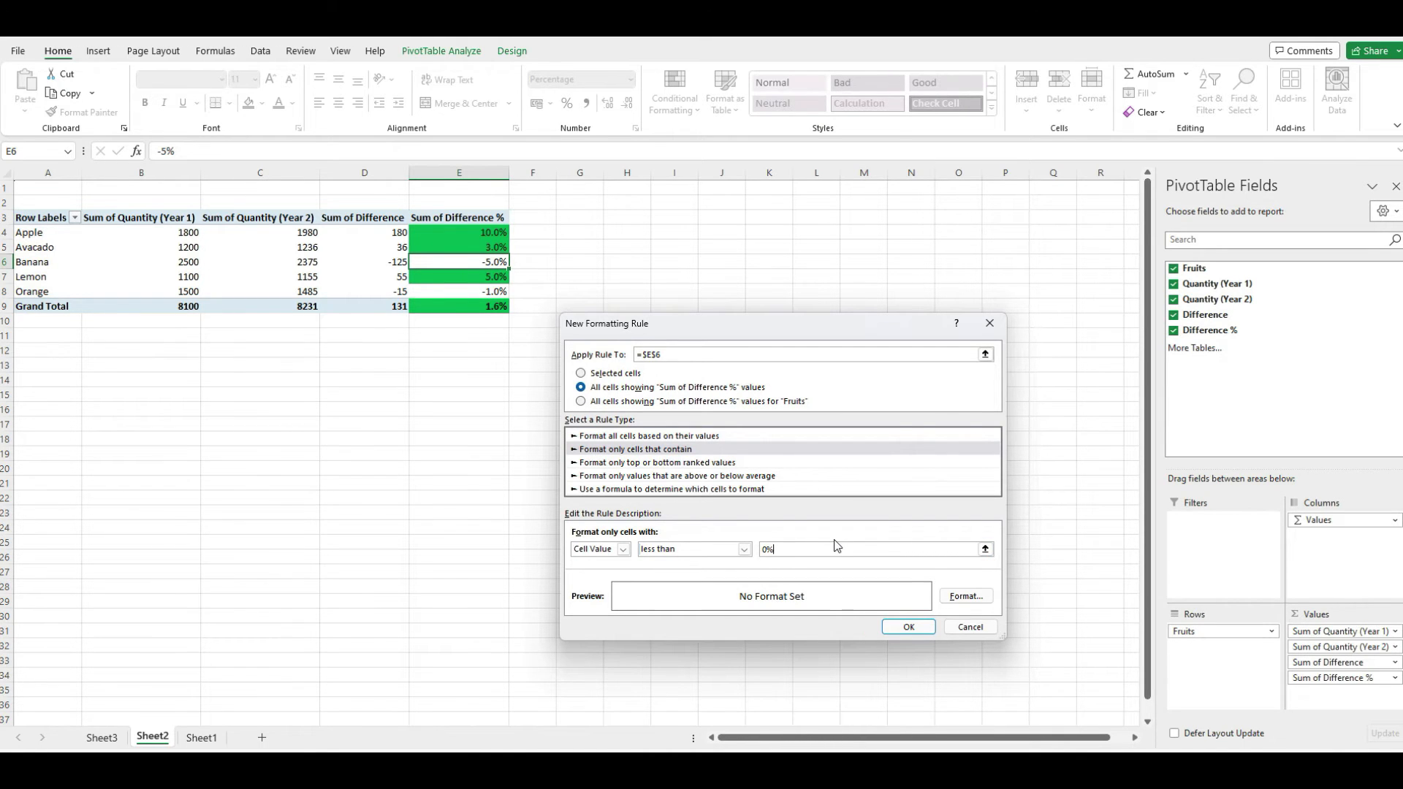
# Give the less-than-0% rule a light orange fill and apply it to the PivotTable.
pyautogui.click(964, 597)
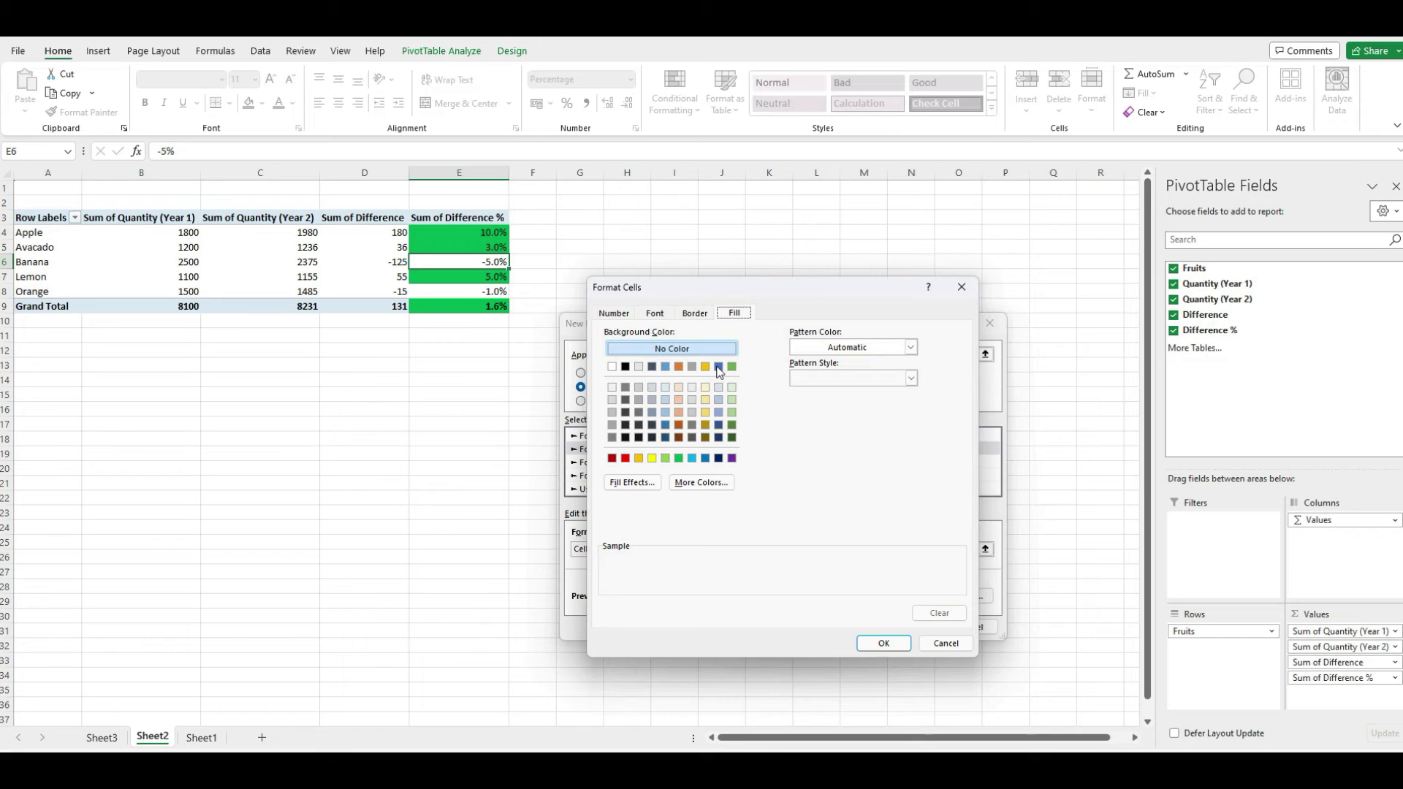
pyautogui.click(680, 401)
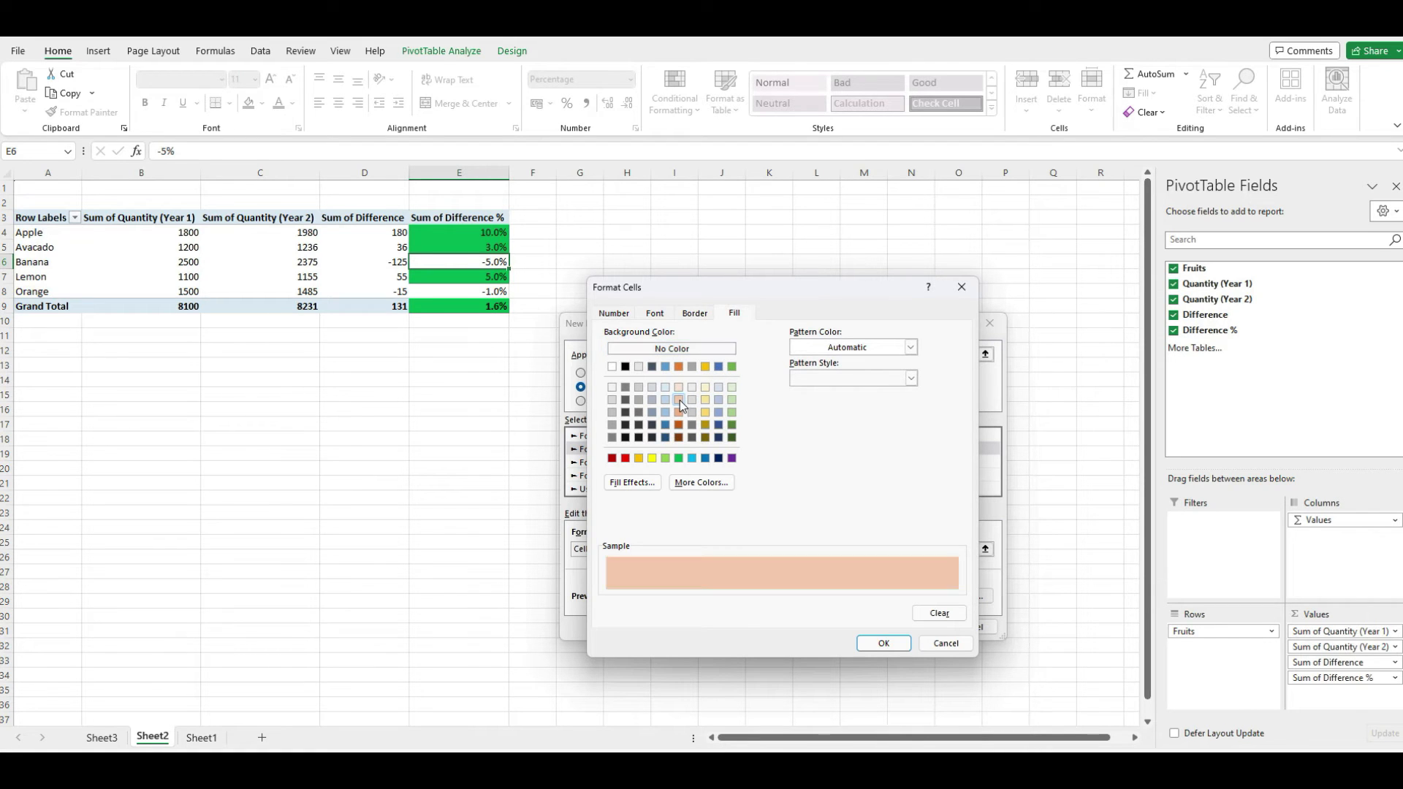
pyautogui.click(885, 643)
pyautogui.click(907, 628)
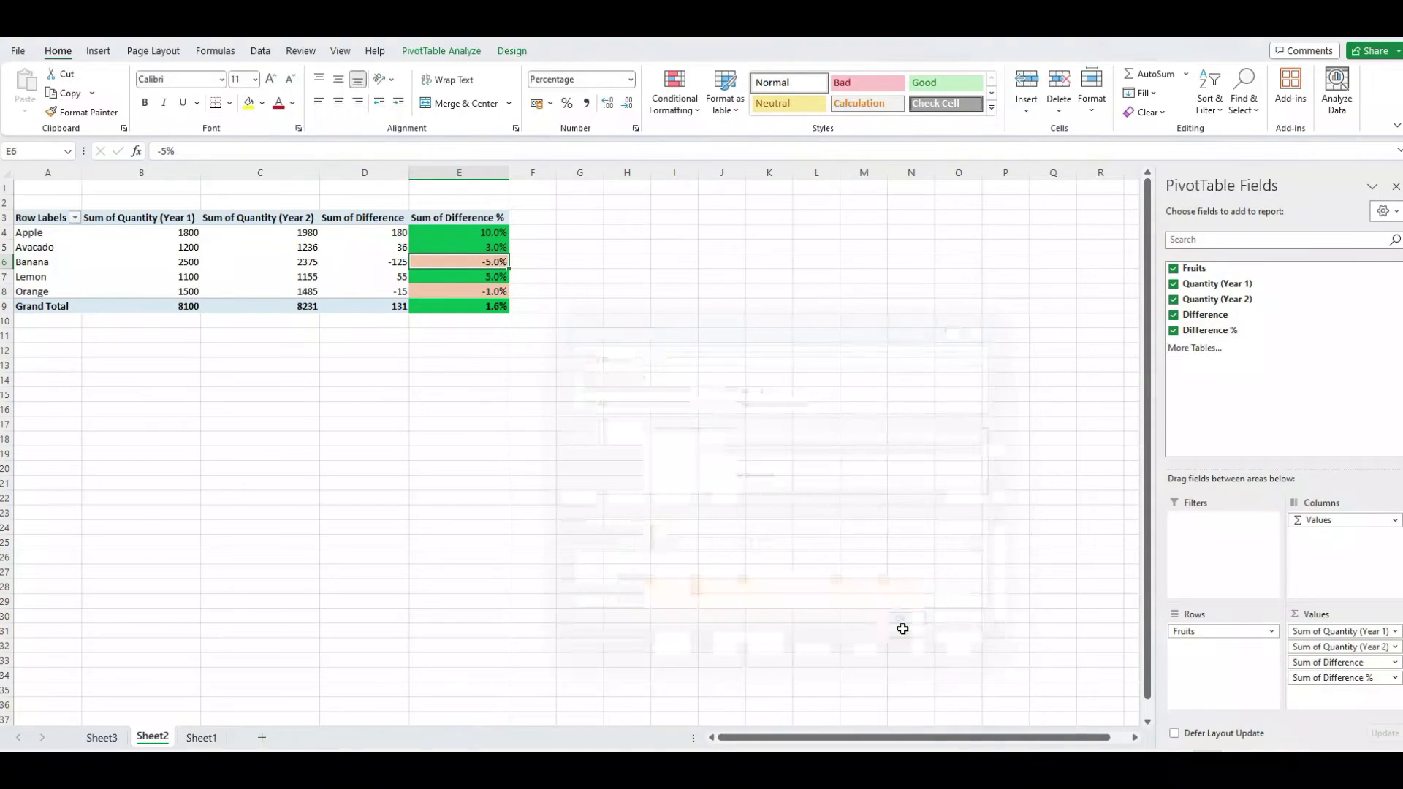
pyautogui.click(469, 251)
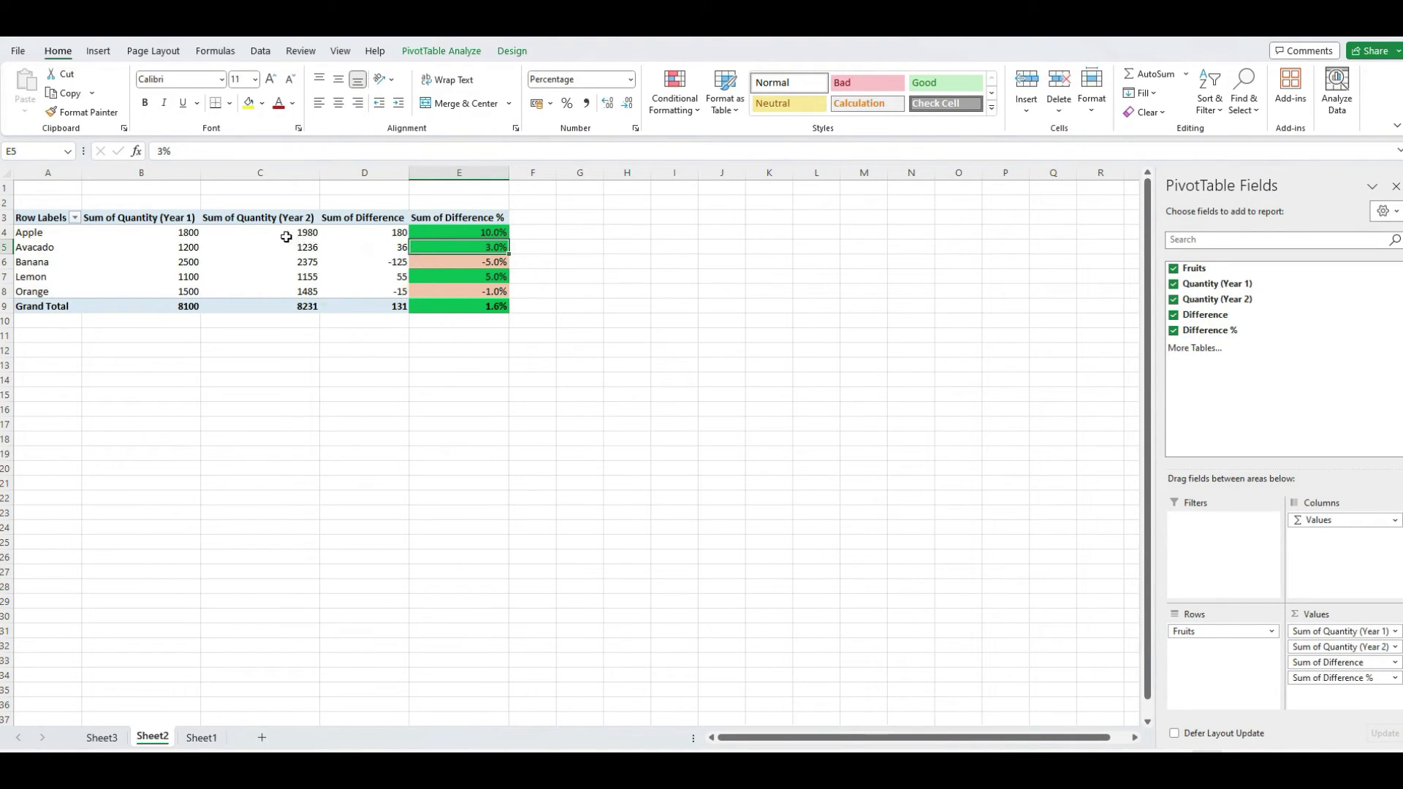
# Filter the PivotTable's row labels to show only Avacado and Banana.
pyautogui.click(475, 218)
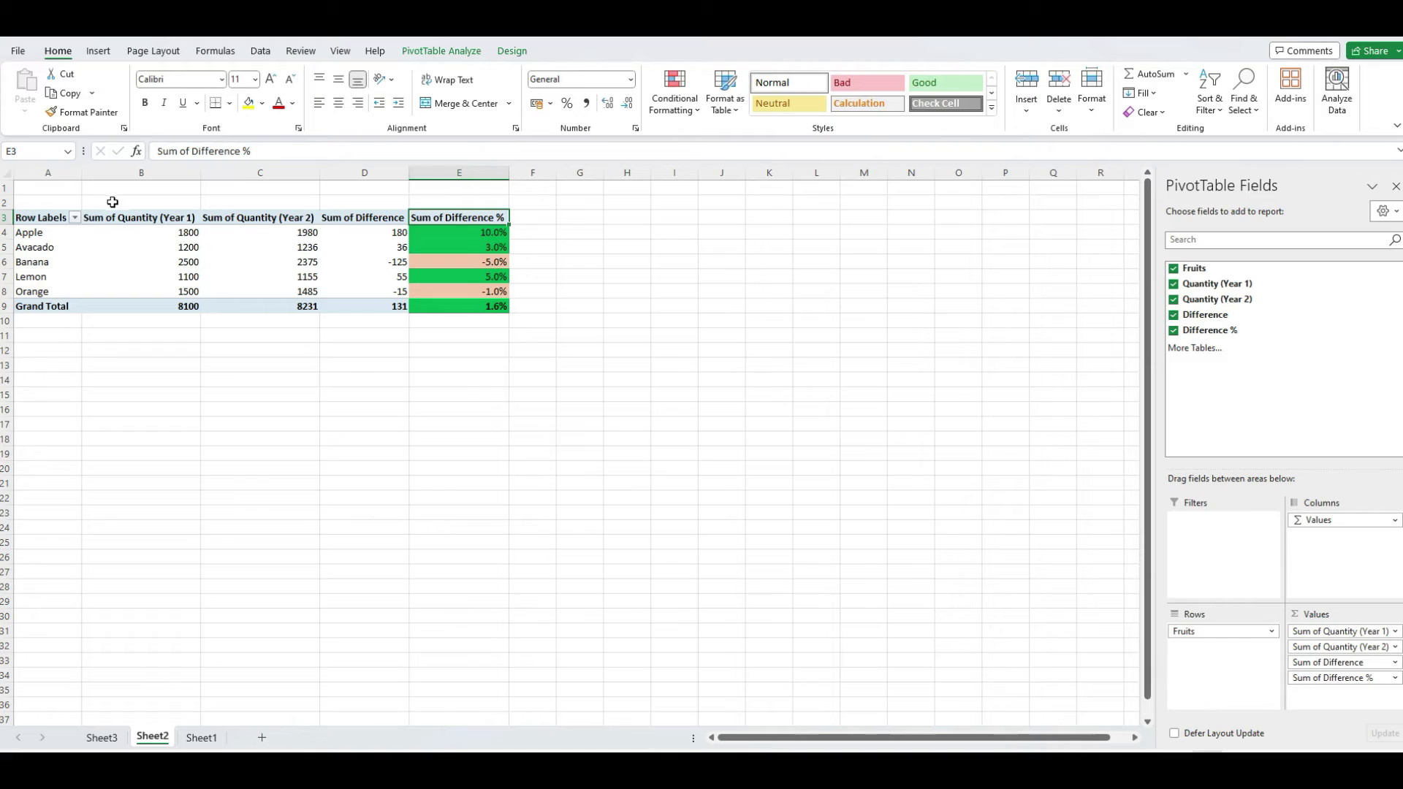
pyautogui.click(74, 218)
pyautogui.click(39, 388)
pyautogui.click(40, 414)
pyautogui.click(40, 427)
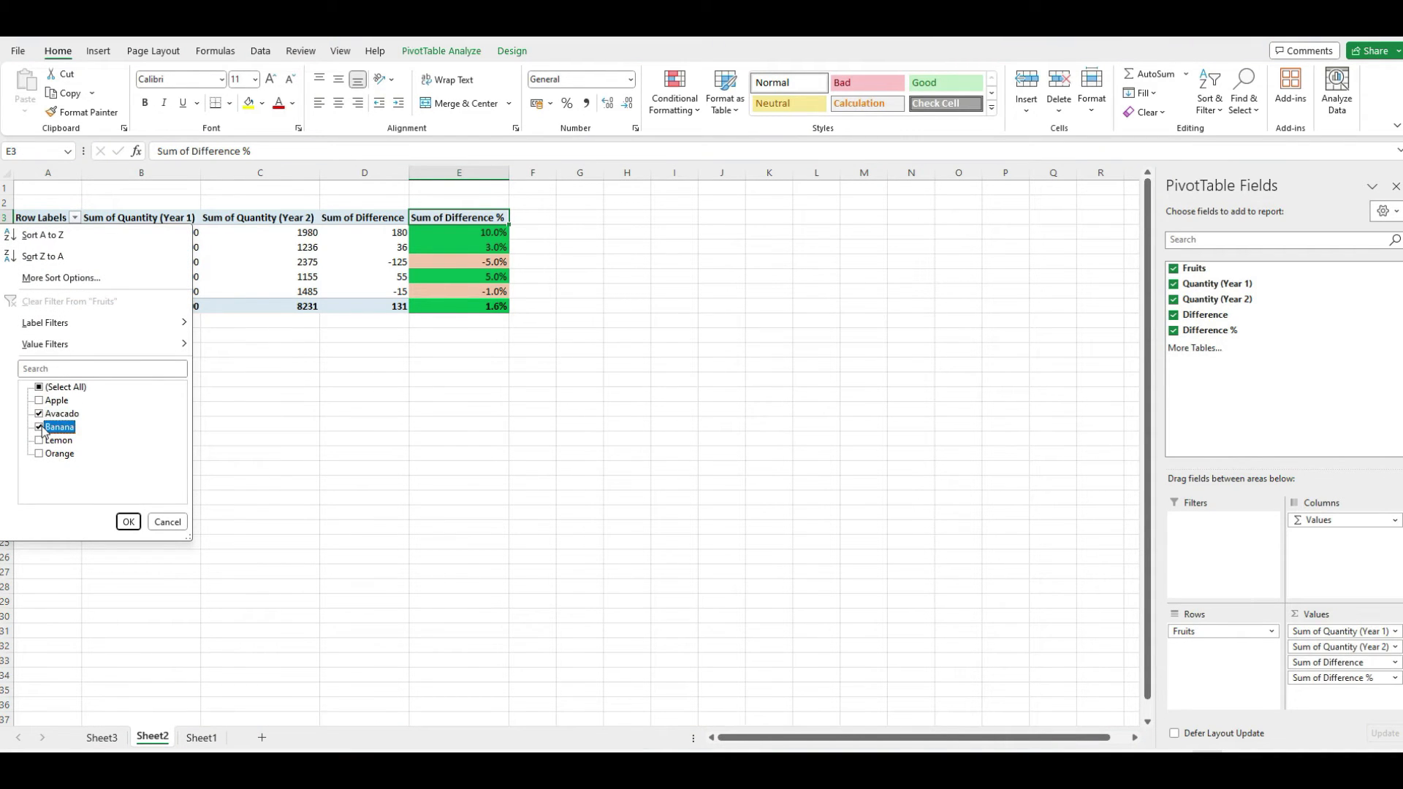
pyautogui.click(128, 522)
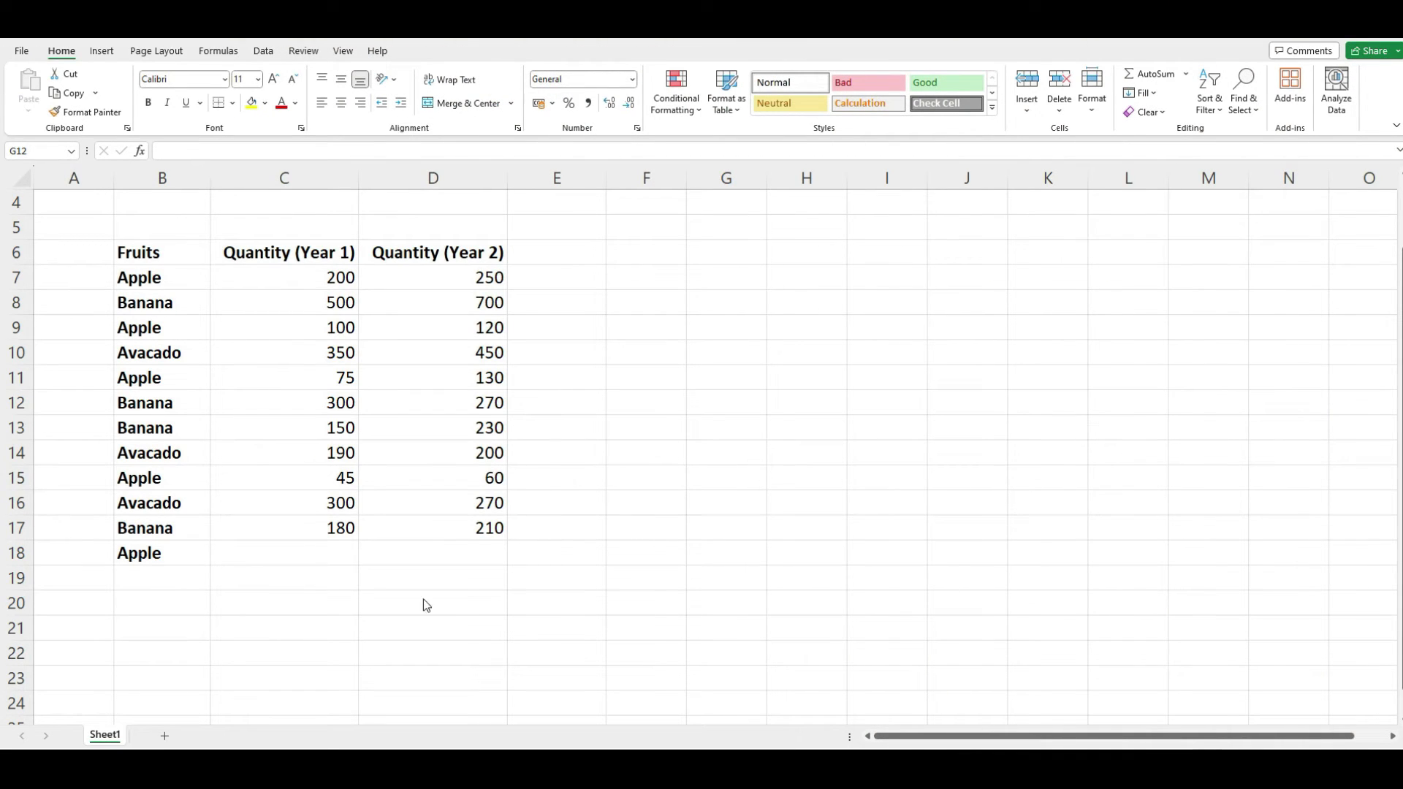
# Complete the Apple entry in row 18 of the fruit data with Year 1 quantity 140 and Year 2 quantity 160.
pyautogui.click(327, 555)
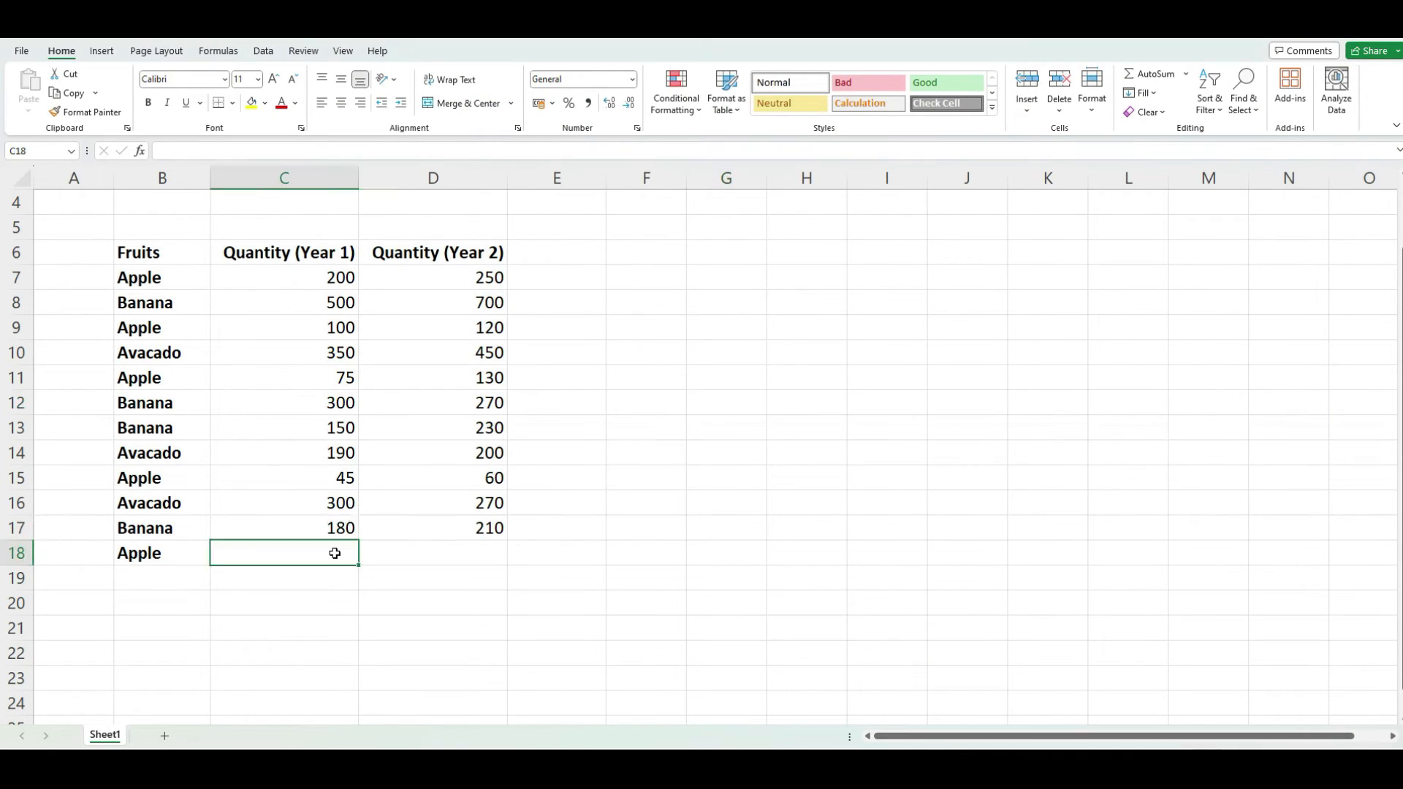
pyautogui.write('140')
pyautogui.press('Return')
pyautogui.press('Up')
pyautogui.press('Right')
pyautogui.write('160')
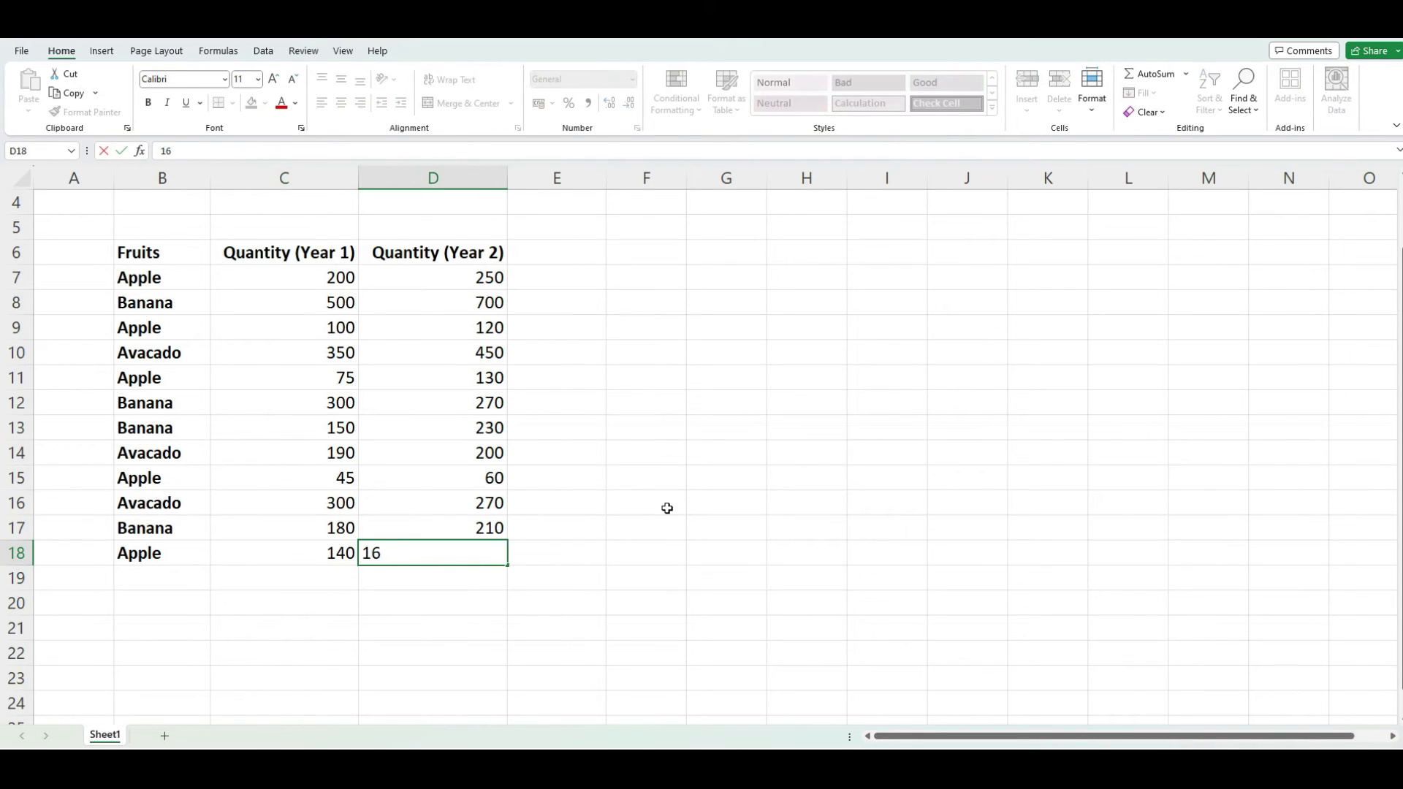
pyautogui.press('Return')
# List the fruit names Apple, Banana and Avacado in cells H10 to H12.
pyautogui.press('Up')
pyautogui.press('Right')
pyautogui.press('Right')
pyautogui.press('Right')
pyautogui.press('Up')
pyautogui.press('Up')
pyautogui.press('Up')
pyautogui.press('Up')
pyautogui.press('Up')
pyautogui.press('Up')
pyautogui.press('Up')
pyautogui.press('Up')
pyautogui.press('Right')
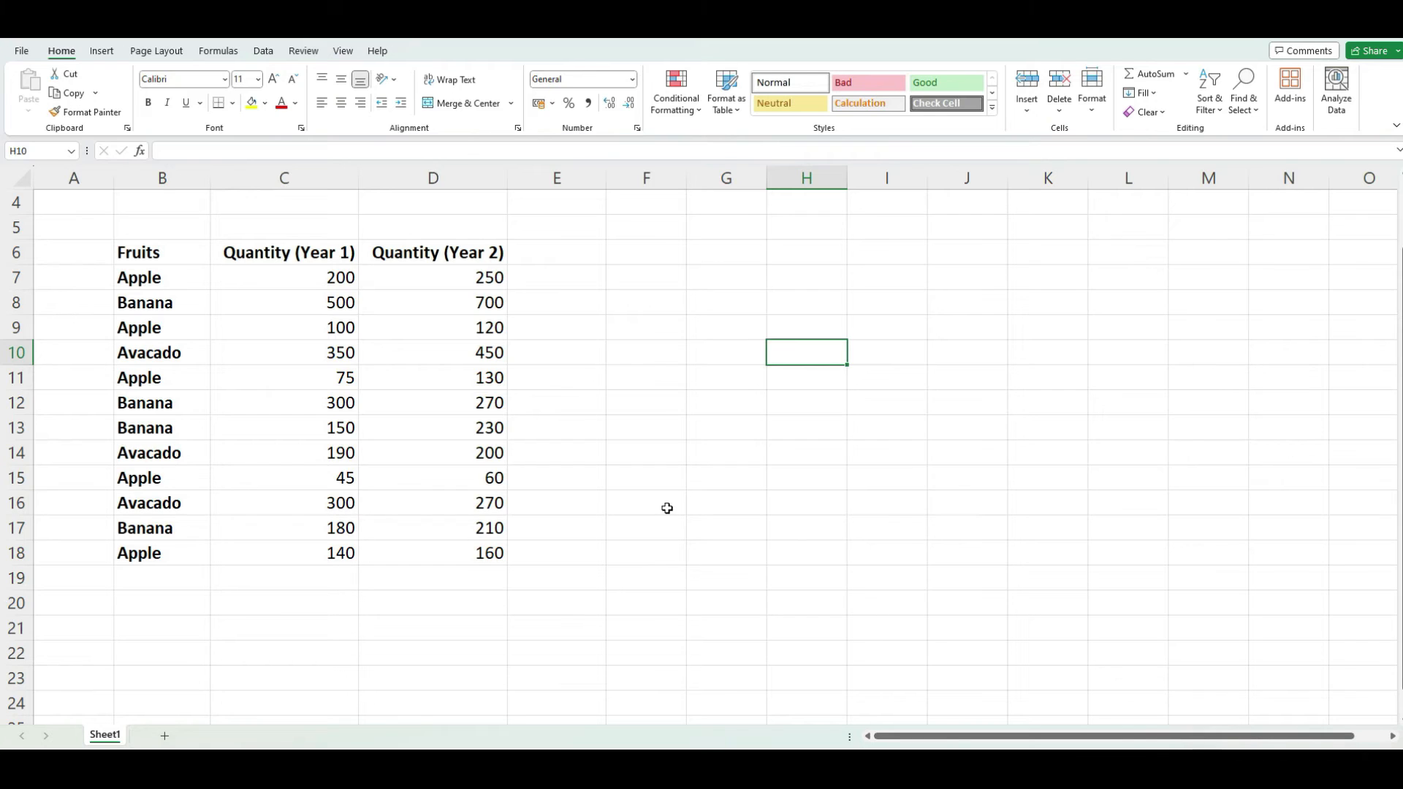
pyautogui.write('Apple')
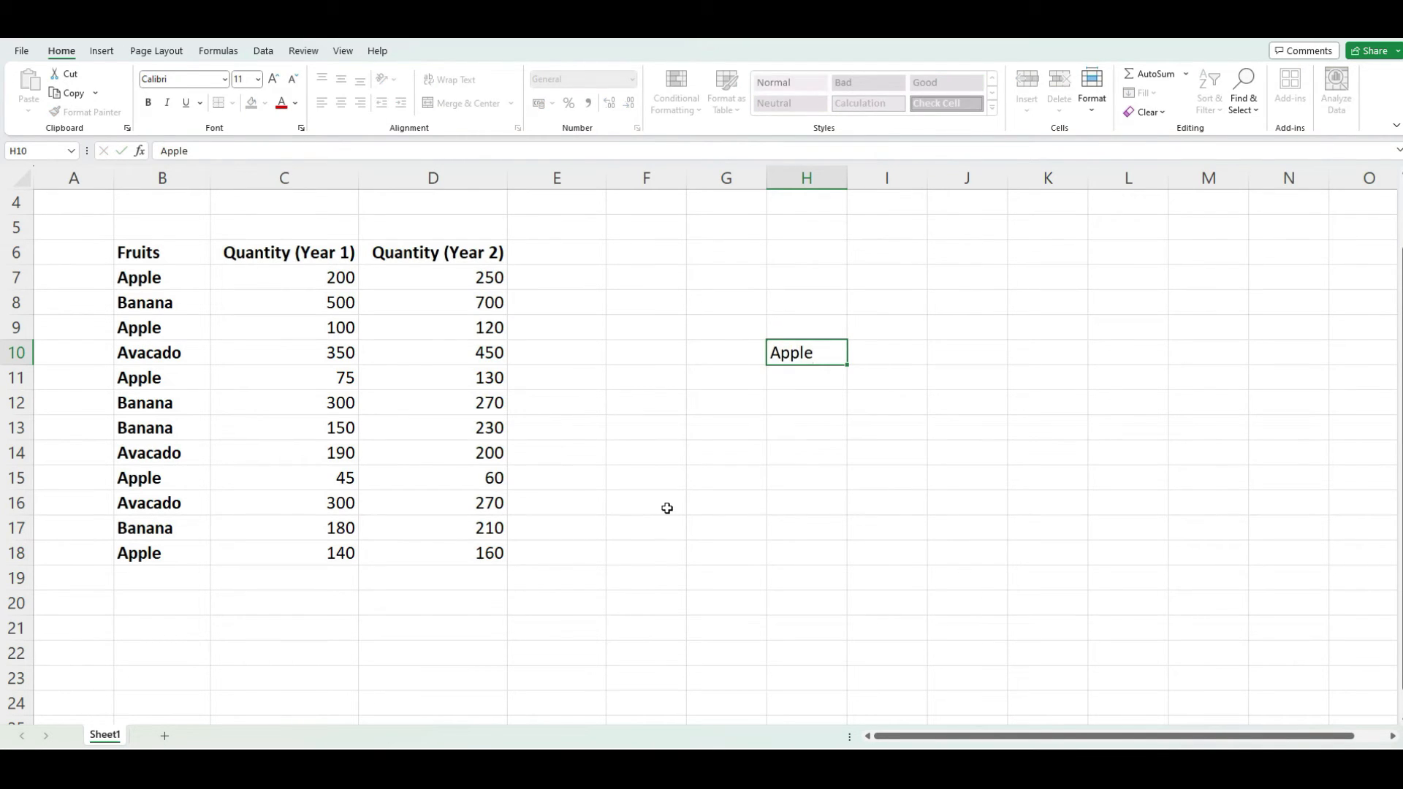
pyautogui.press('Return')
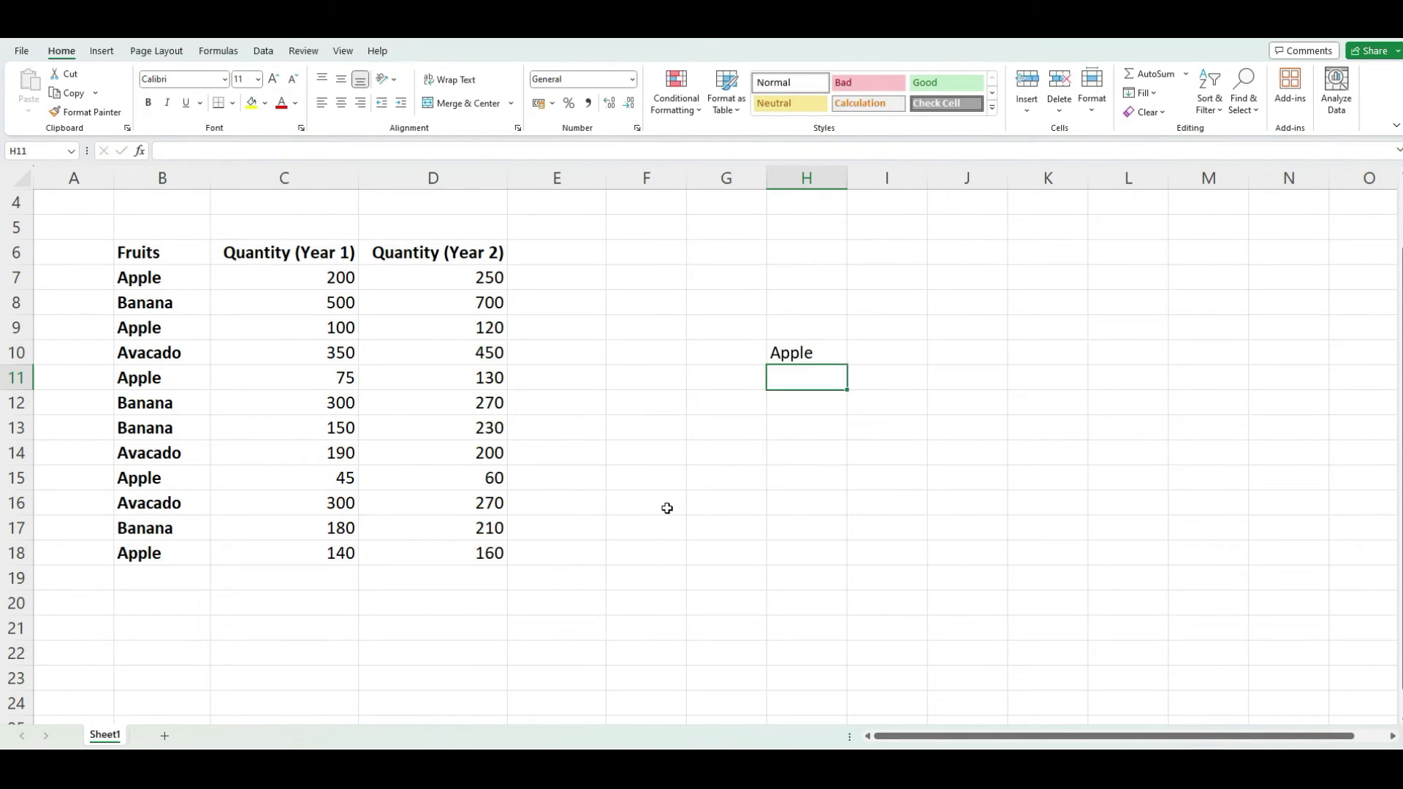
pyautogui.write('Banana')
pyautogui.press('Return')
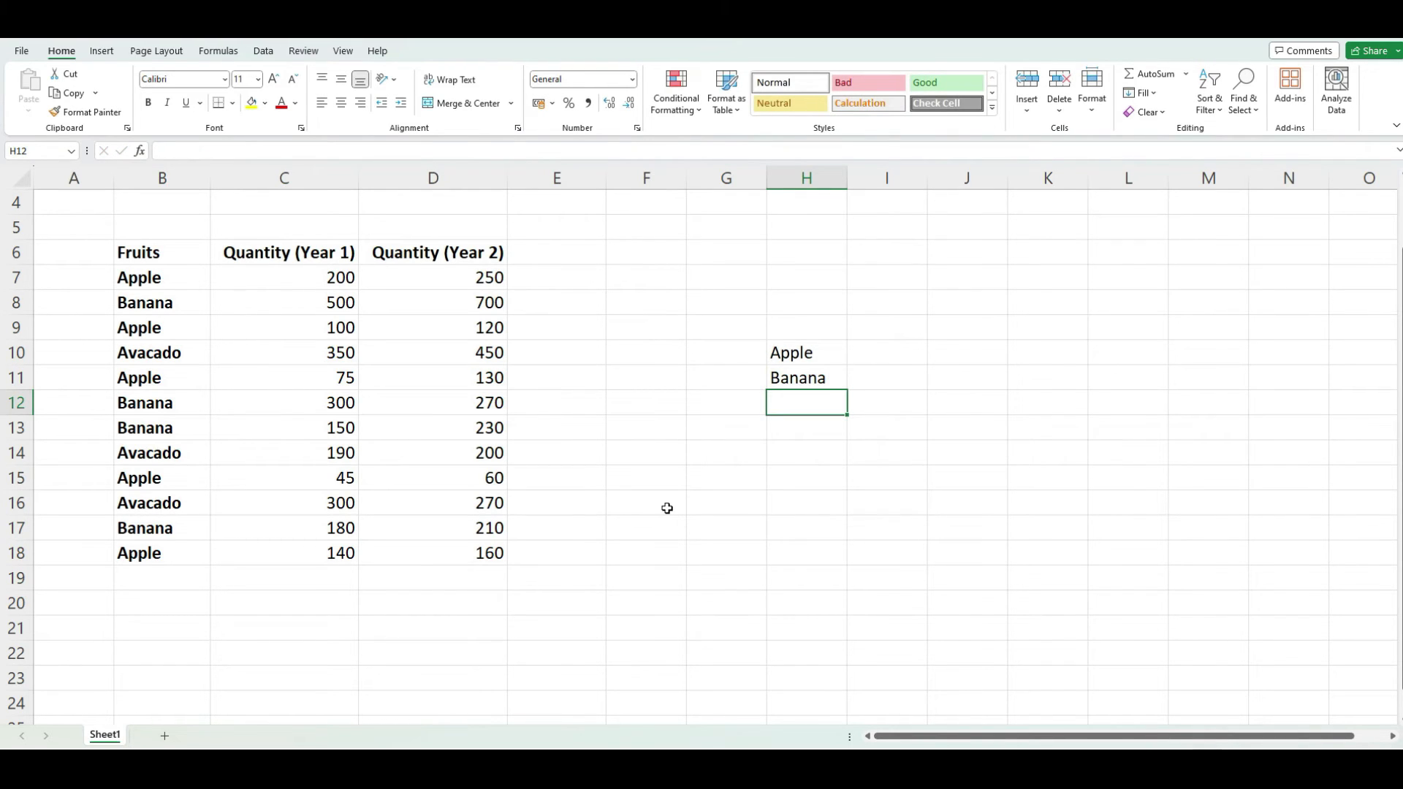
pyautogui.write('Ava')
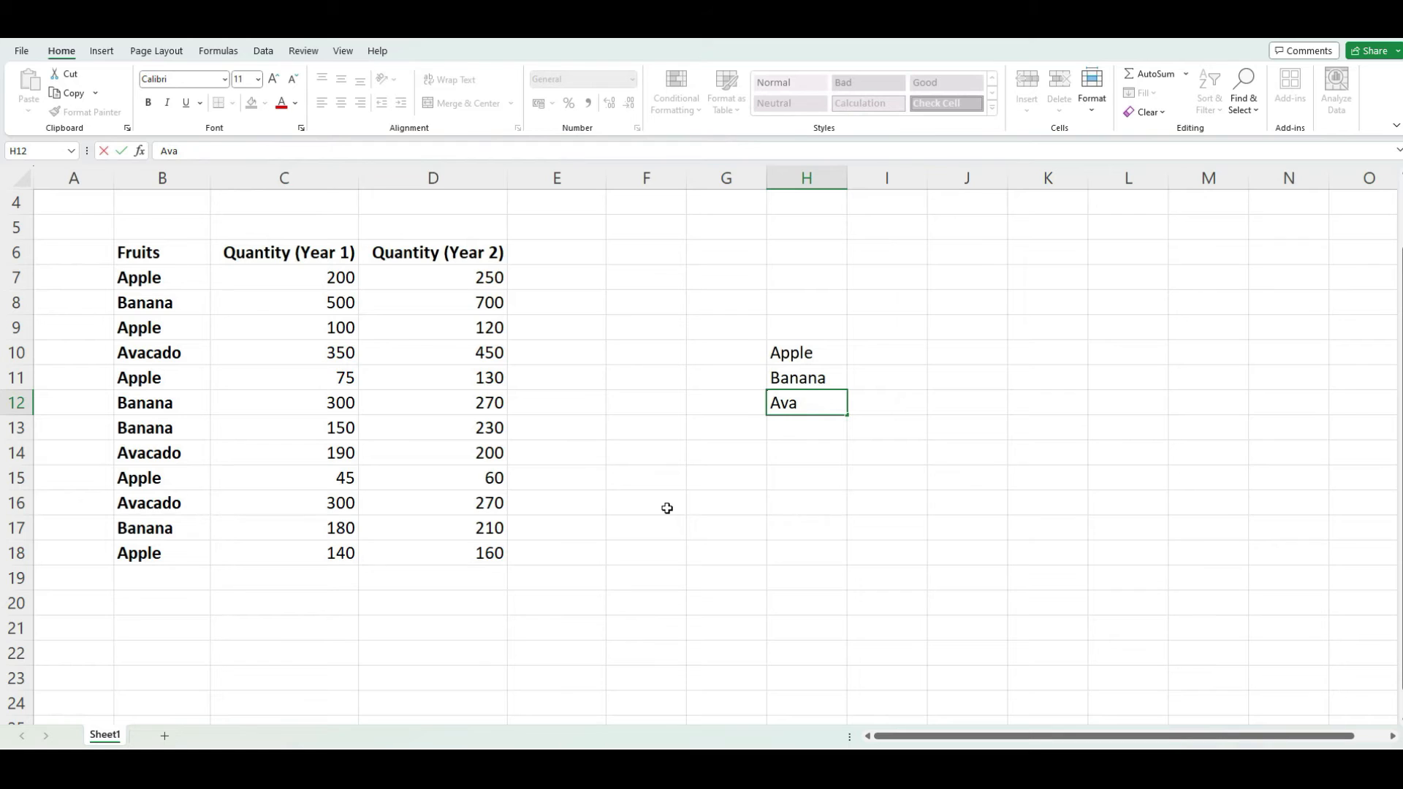
pyautogui.write('cado')
pyautogui.press('Return')
# Copy the two quantity headers as values into I9:J9 and fit columns I and J to their text.
pyautogui.press('Up')
pyautogui.press('Up')
pyautogui.press('Up')
pyautogui.press('Up')
pyautogui.press('Right')
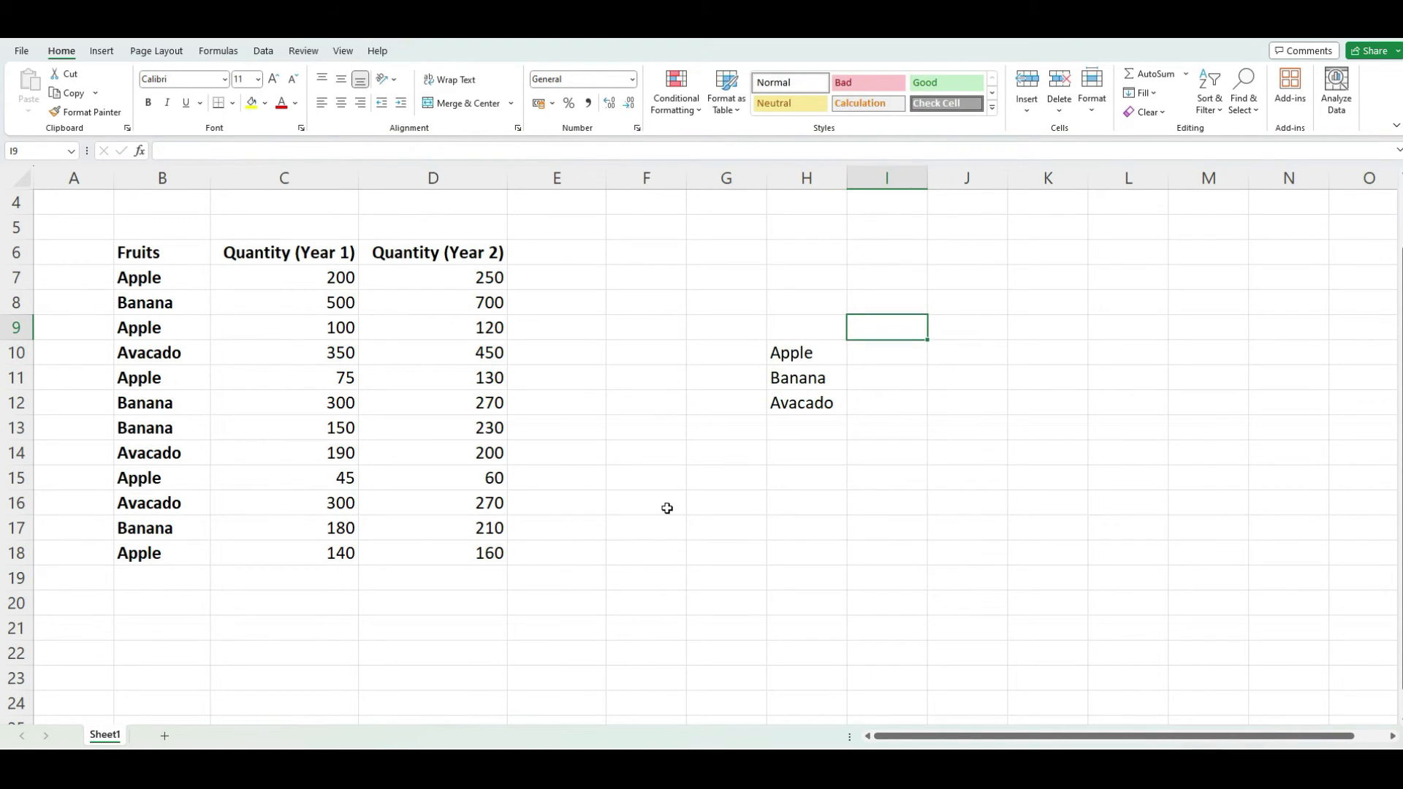
pyautogui.moveTo(313, 255); pyautogui.dragTo(385, 256)
pyautogui.hotkey('ctrl', 'c')
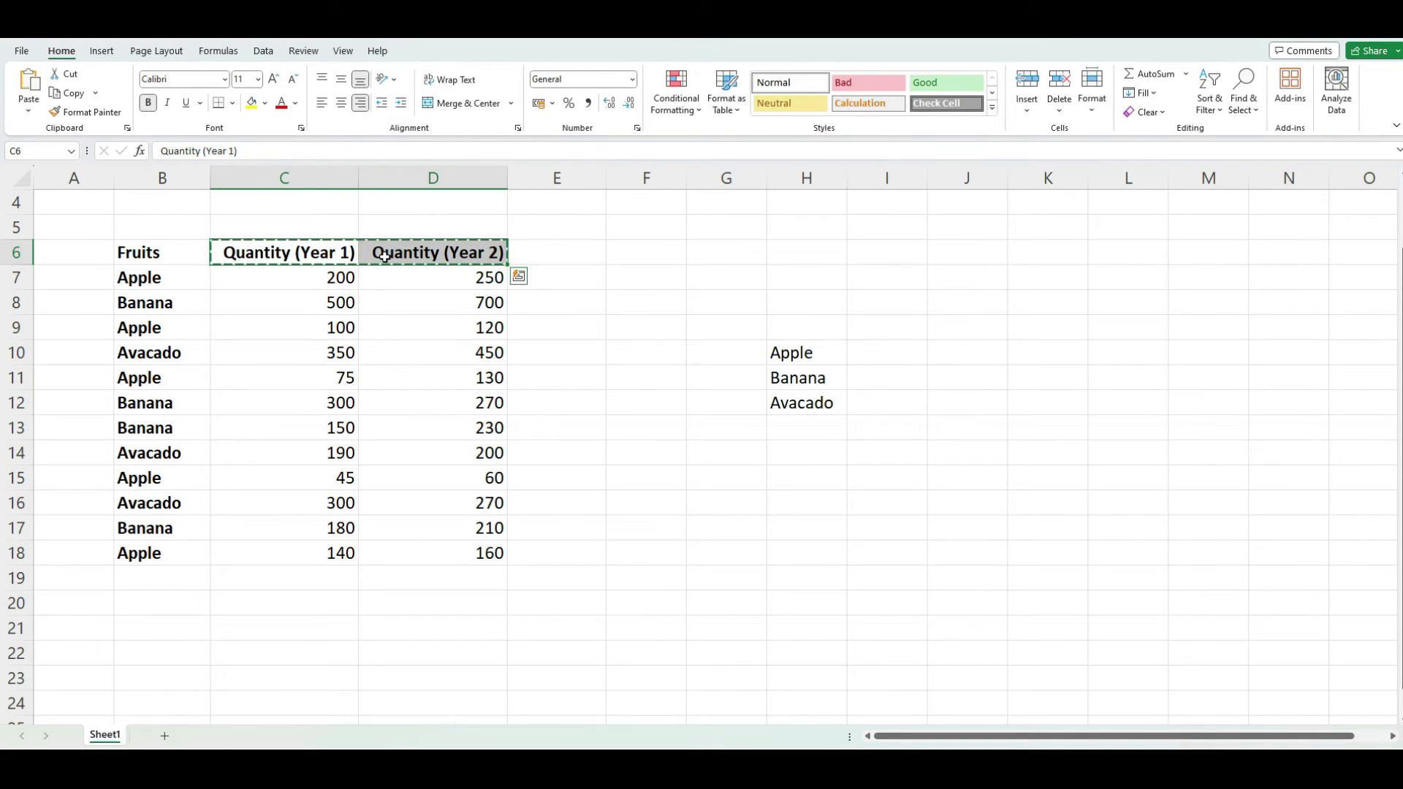
pyautogui.click(893, 320)
pyautogui.rightClick(893, 320)
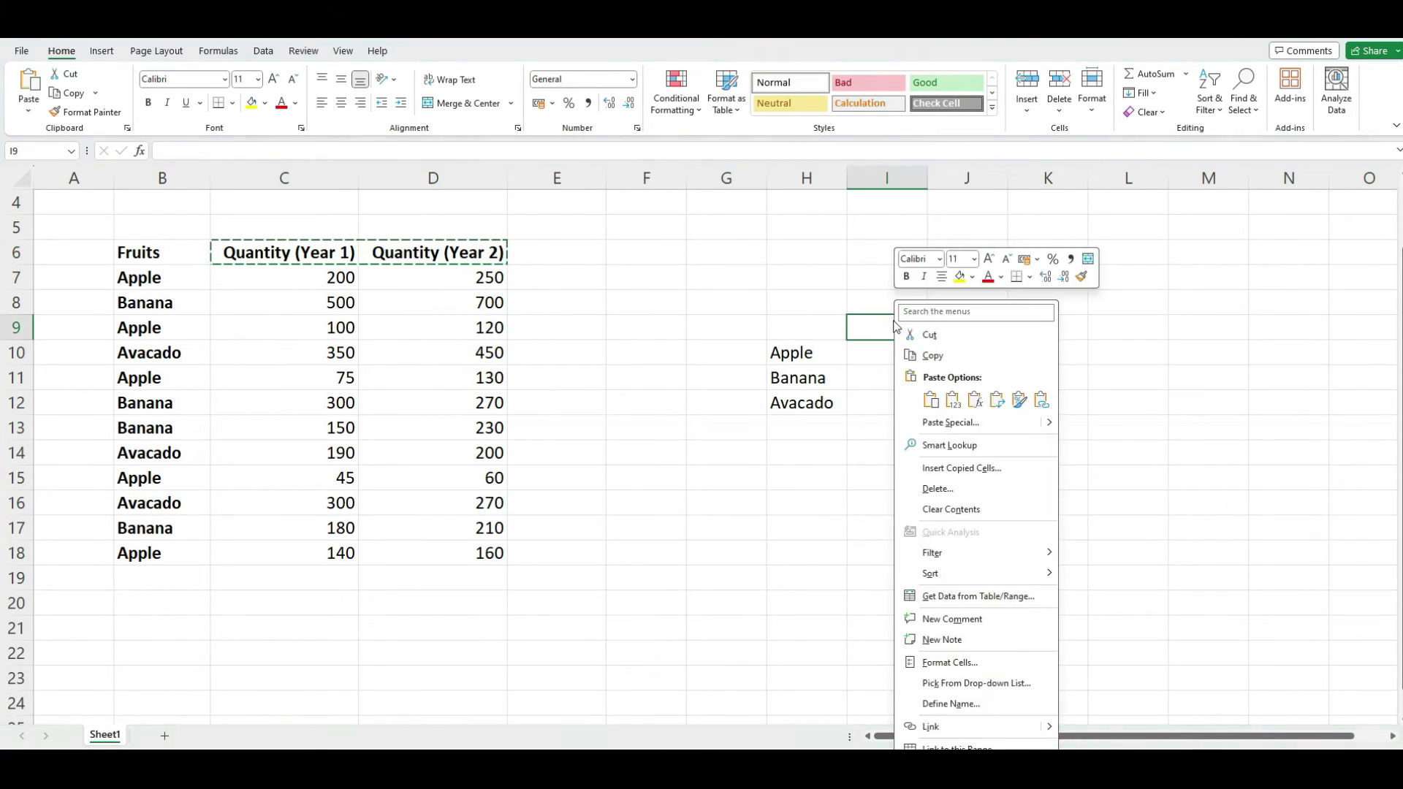
pyautogui.click(951, 401)
pyautogui.click(1002, 375)
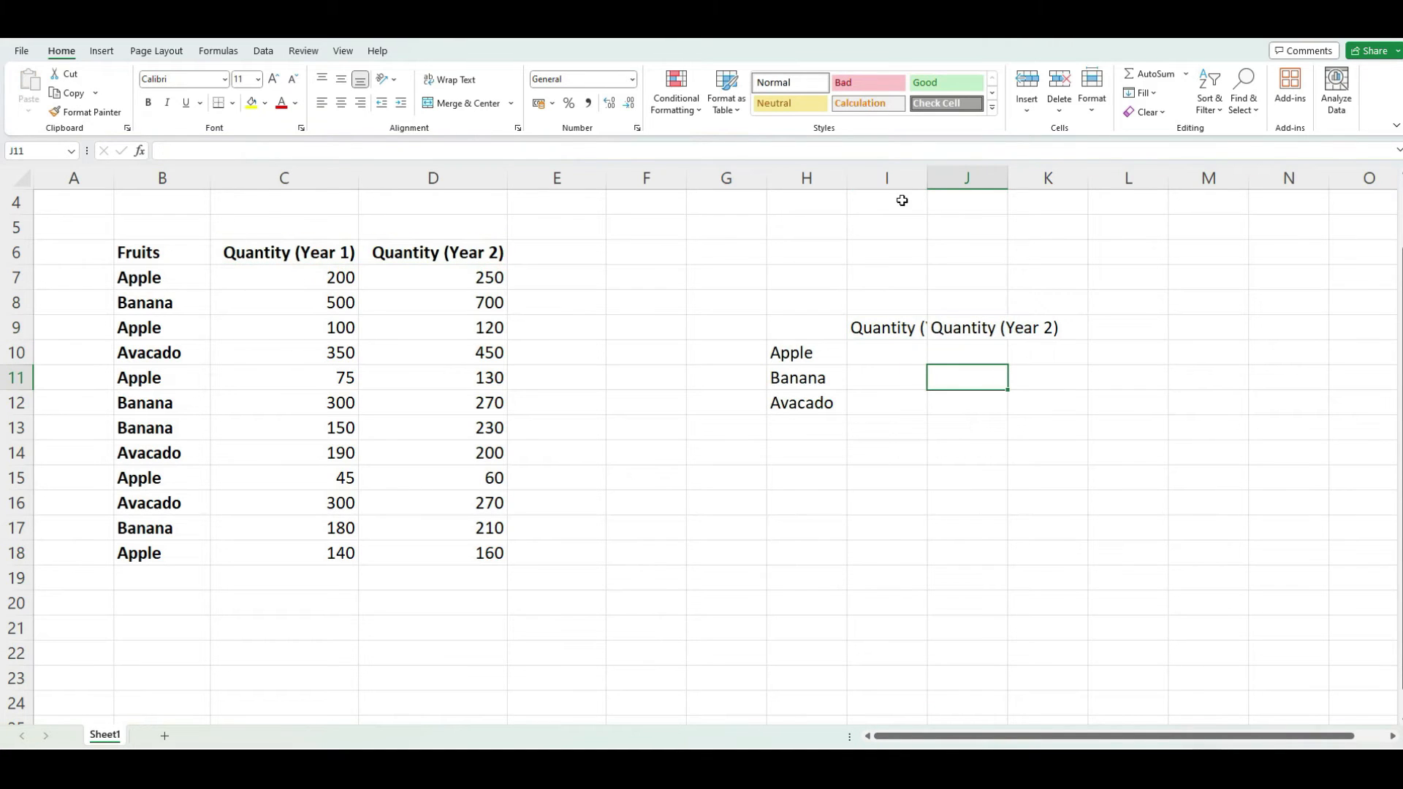
pyautogui.doubleClick(931, 178)
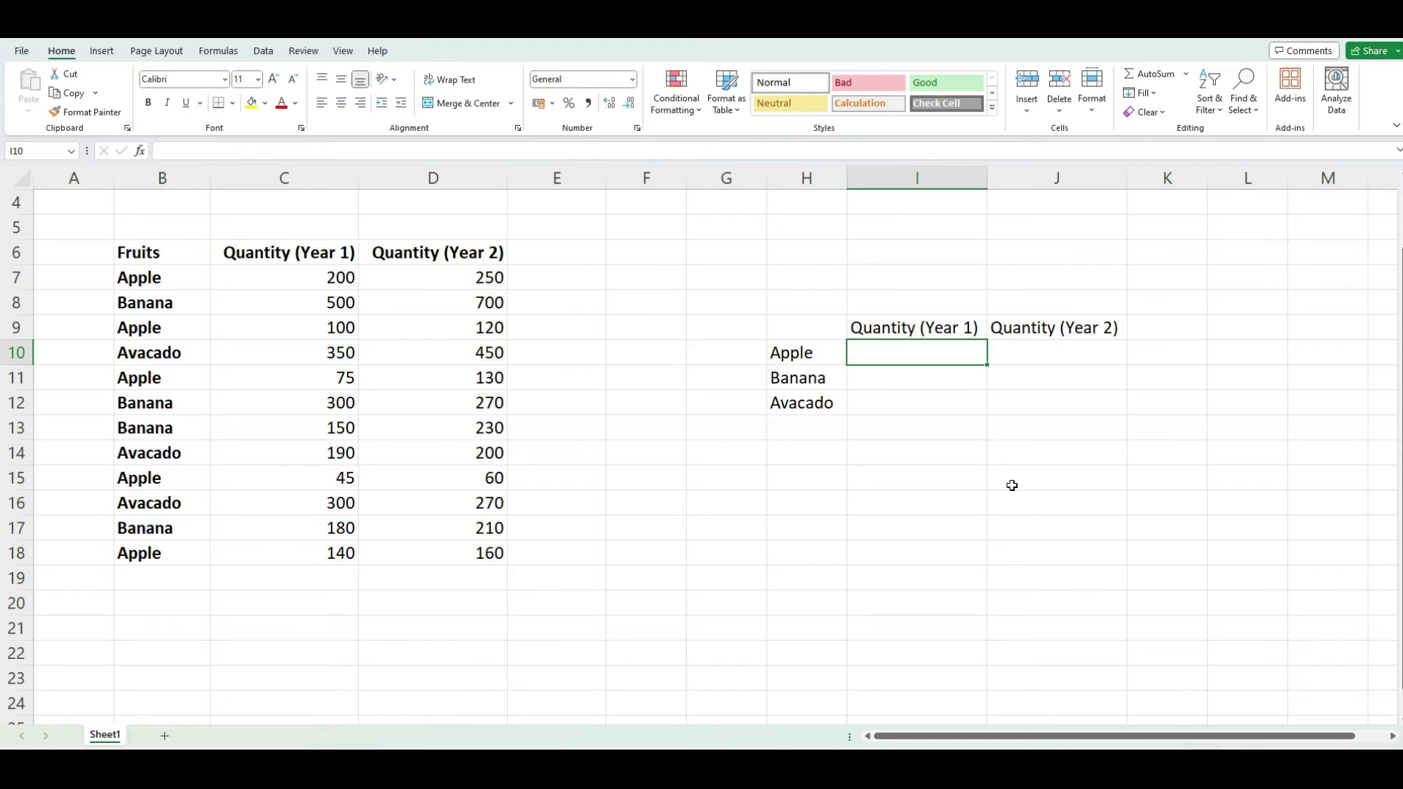
# Enter =SUMIF(B7:B18,H10,C7:C18) in I10 to total Apple's Year 1 quantity.
pyautogui.press('Up')
pyautogui.press('Down')
pyautogui.write('=sumif')
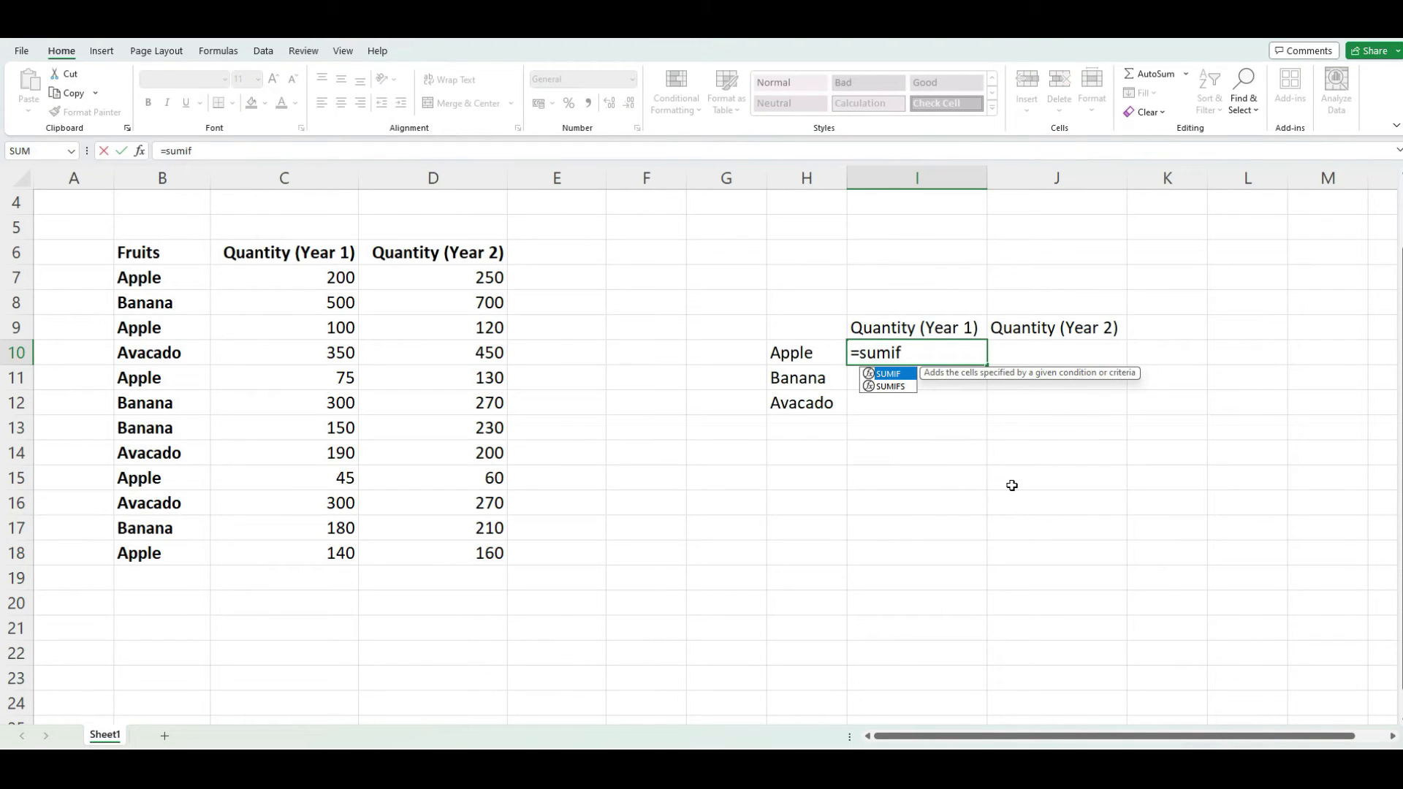
pyautogui.write('(')
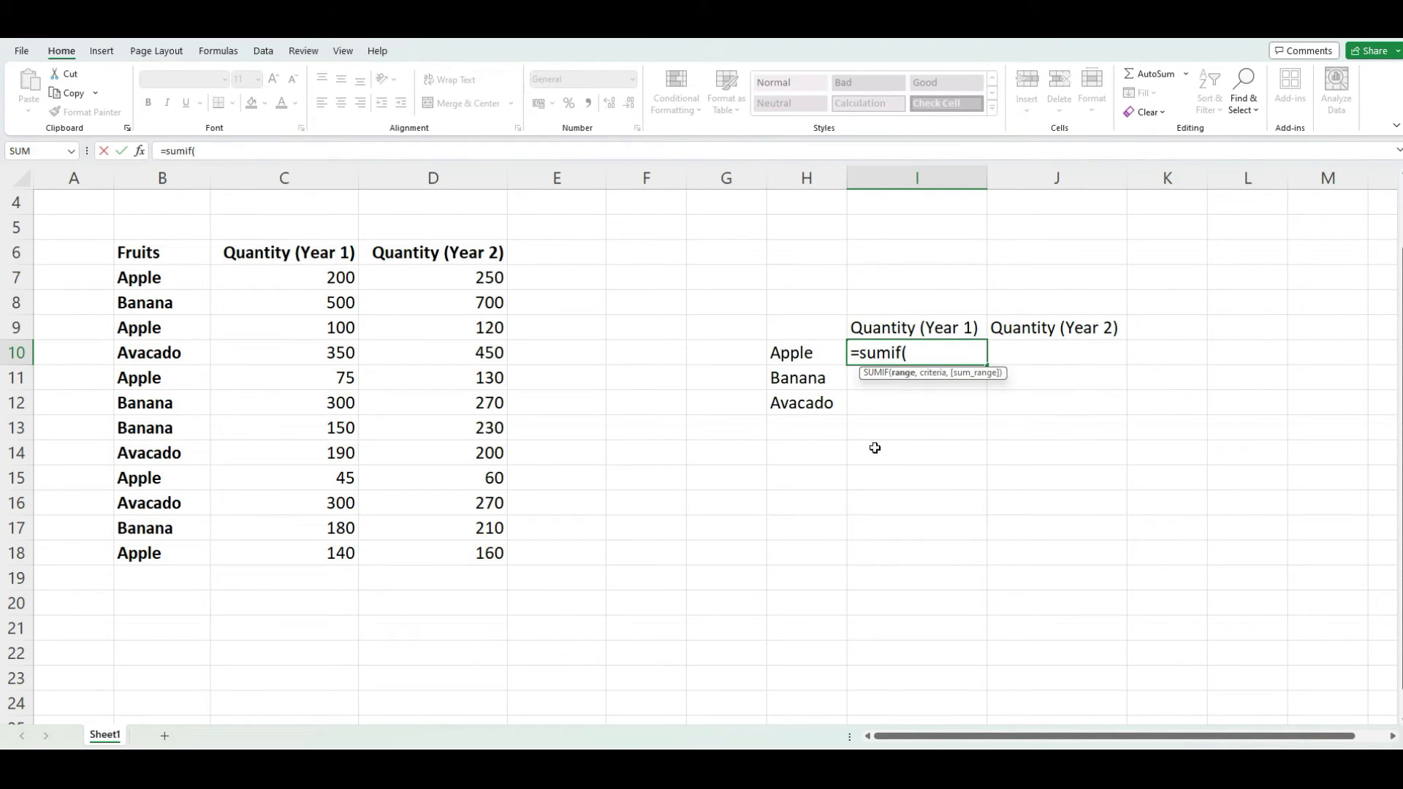
pyautogui.moveTo(158, 275); pyautogui.dragTo(157, 549)
pyautogui.write(',')
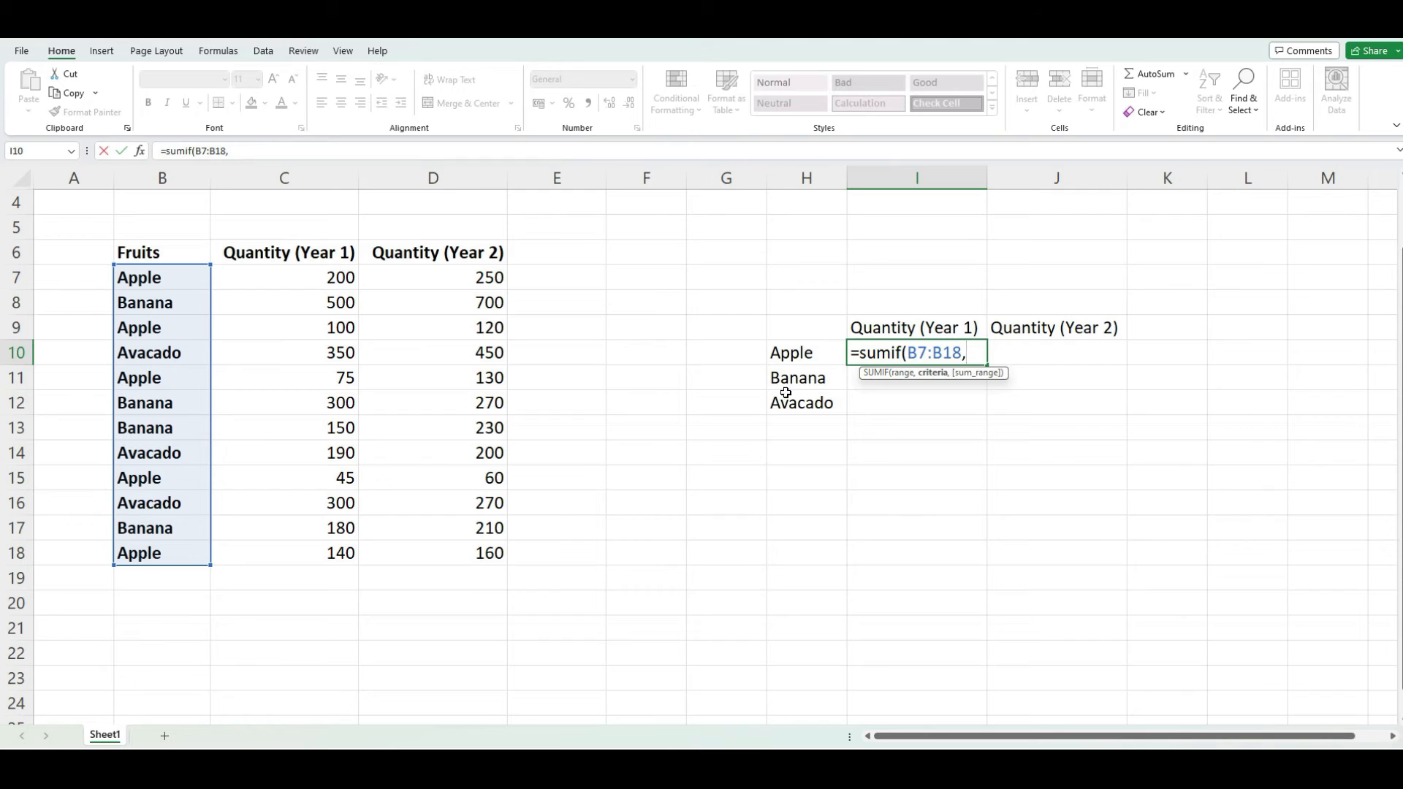
pyautogui.click(804, 356)
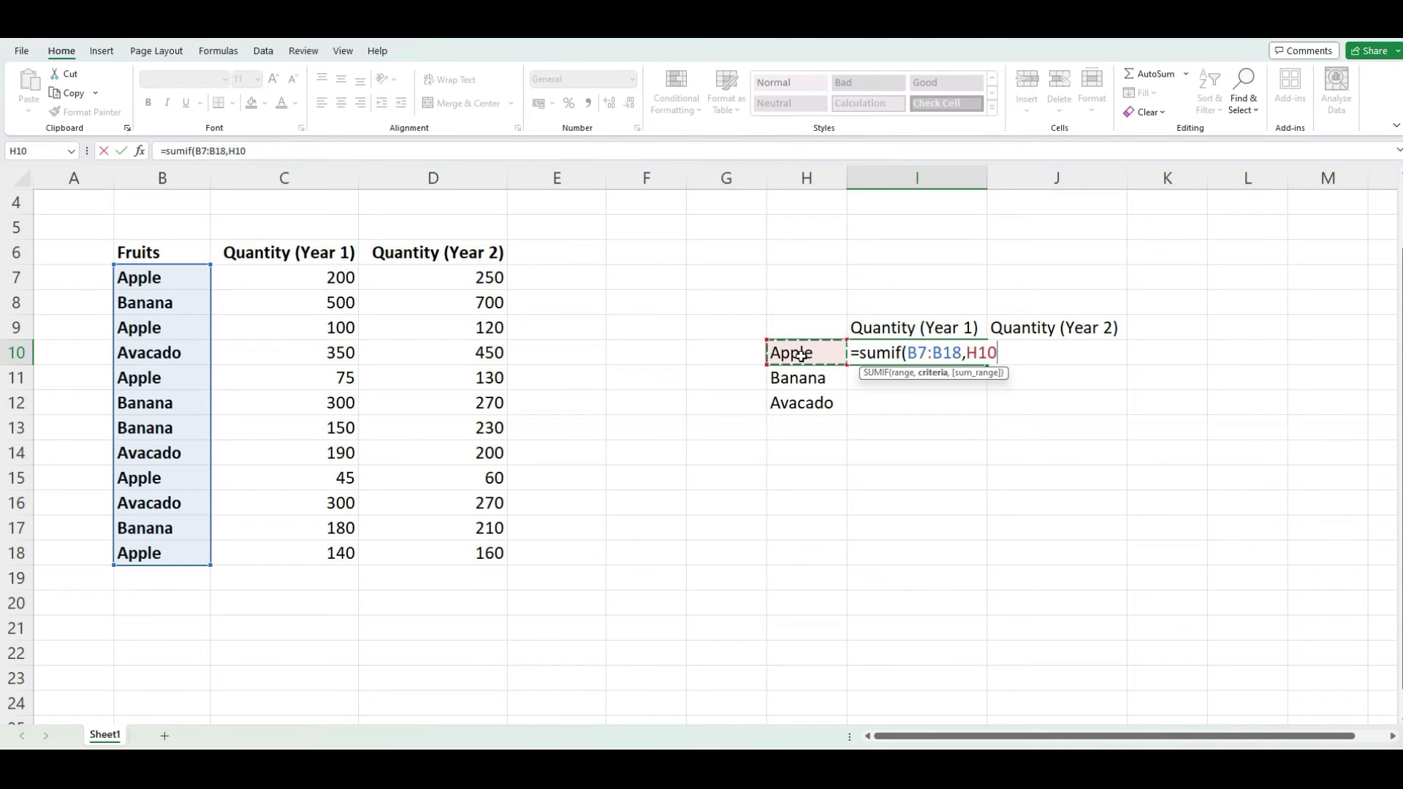
pyautogui.write(',')
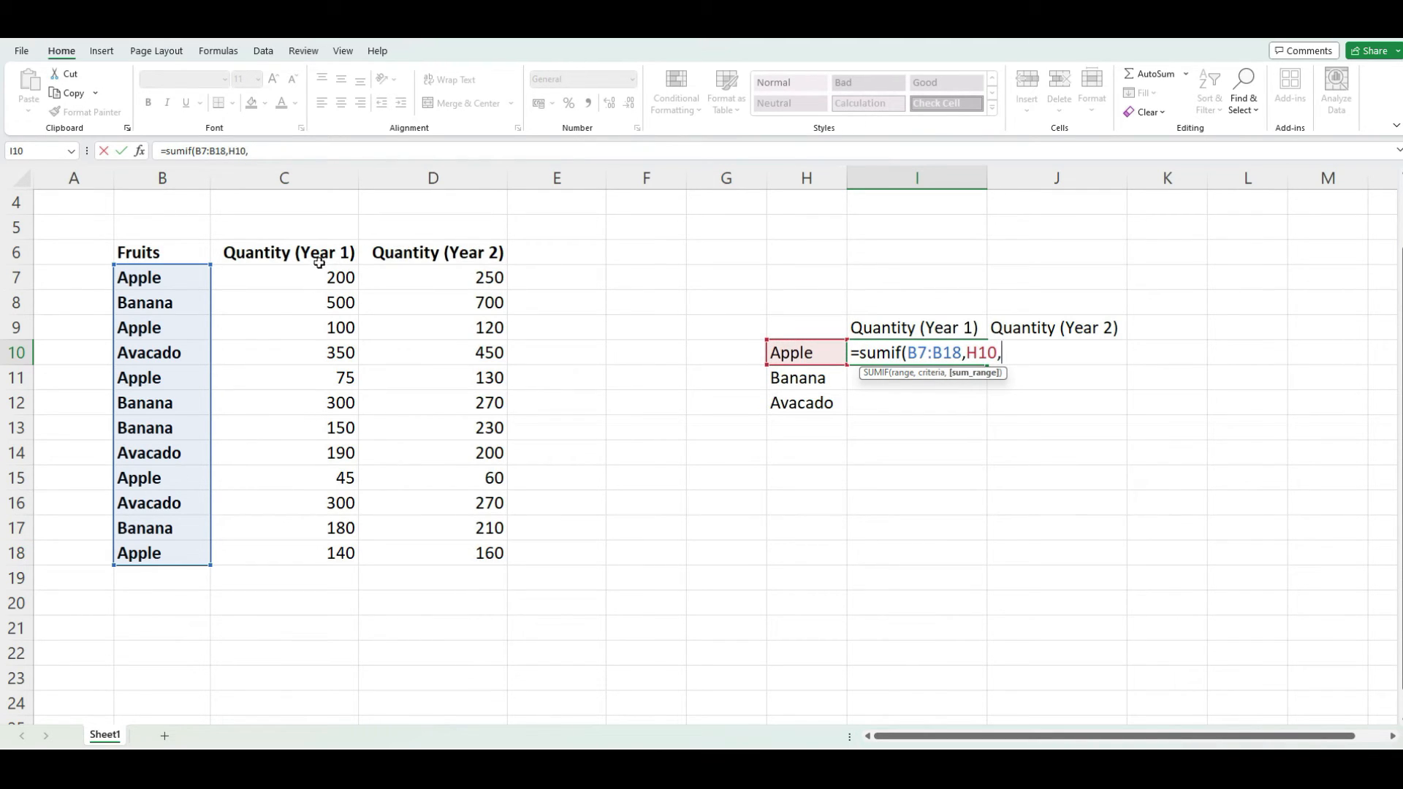
pyautogui.moveTo(298, 273); pyautogui.dragTo(295, 549)
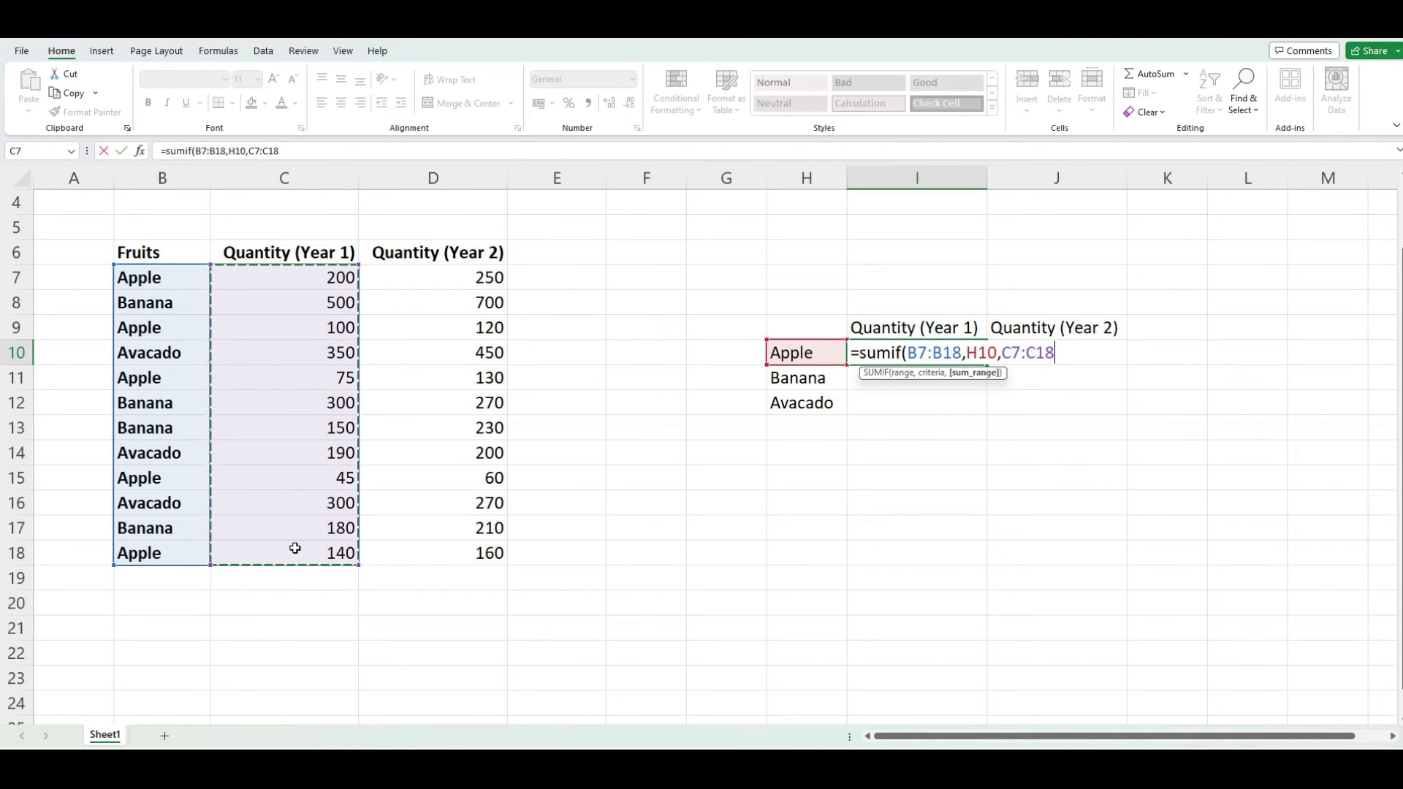
pyautogui.press('Return')
# Make the I10 formula's criteria range and sum range absolute as $B$7:$B$18 and $C$7:$C$18.
pyautogui.press('Up')
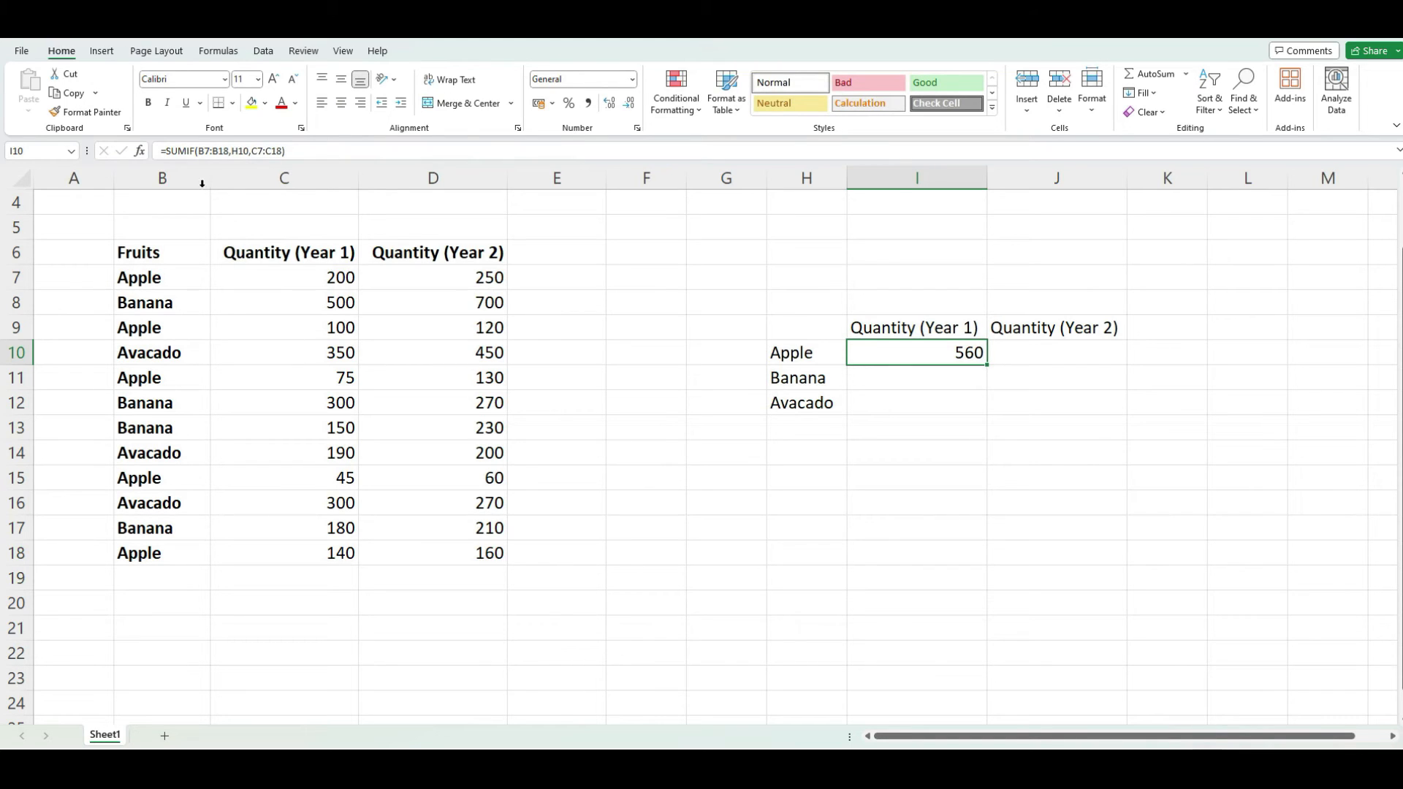
pyautogui.click(205, 153)
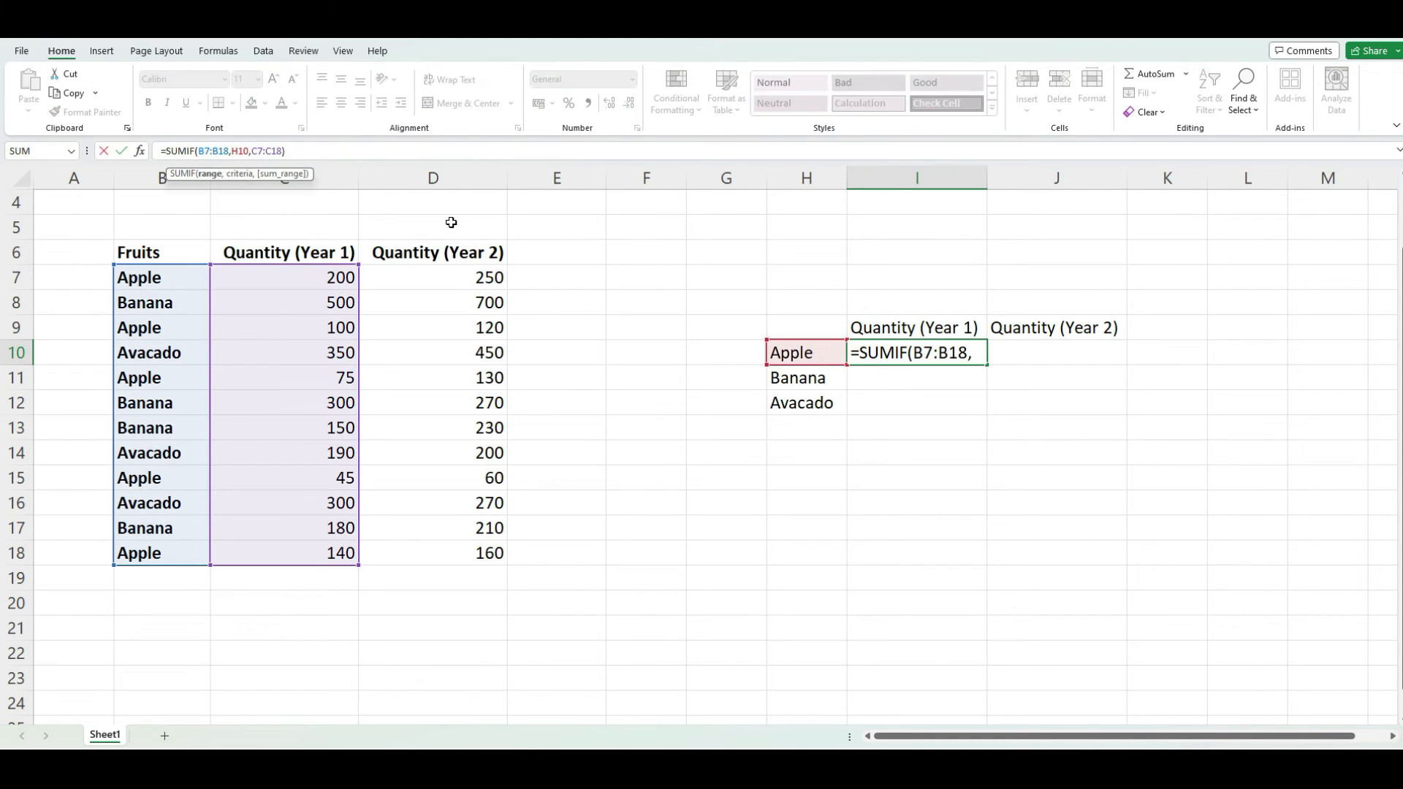
pyautogui.press('F4')
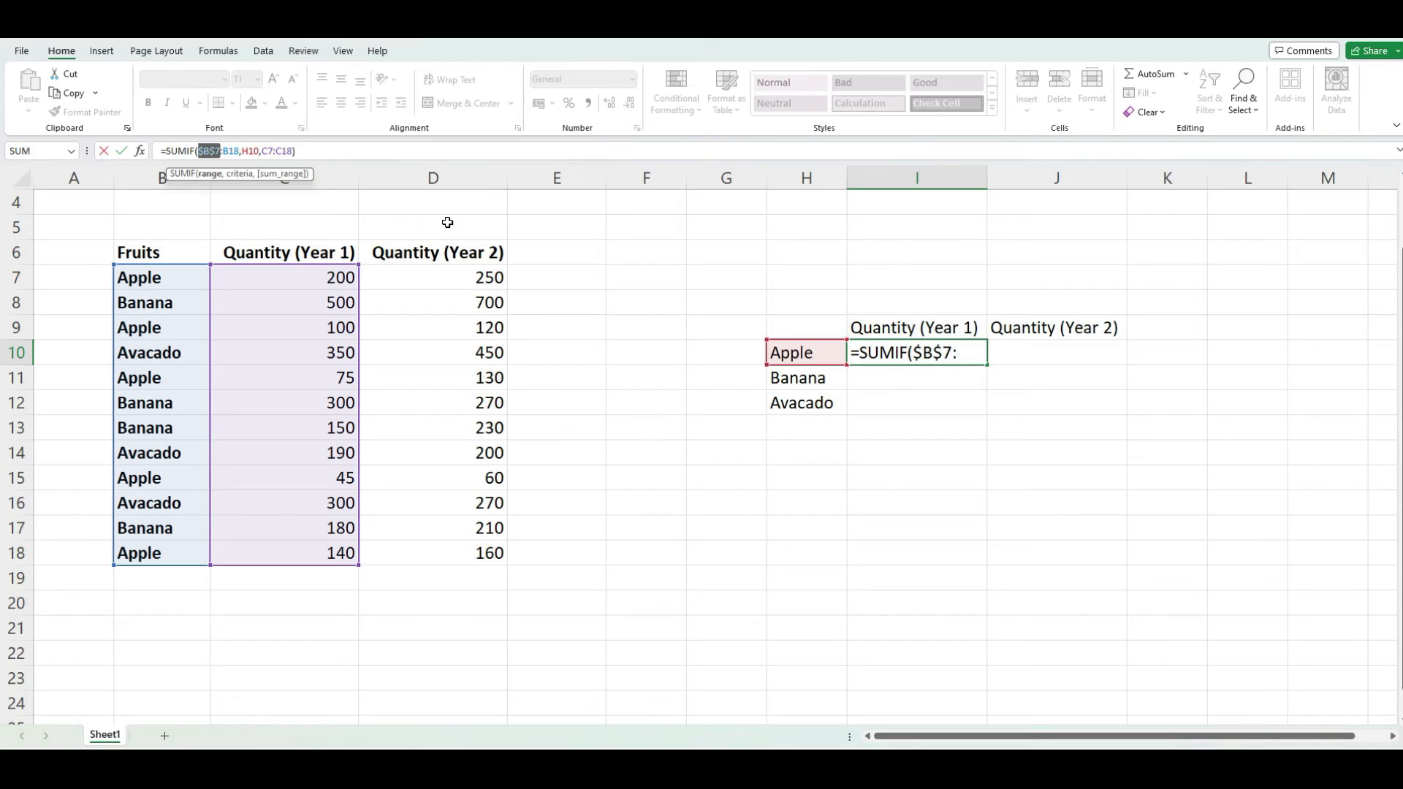
pyautogui.click(234, 150)
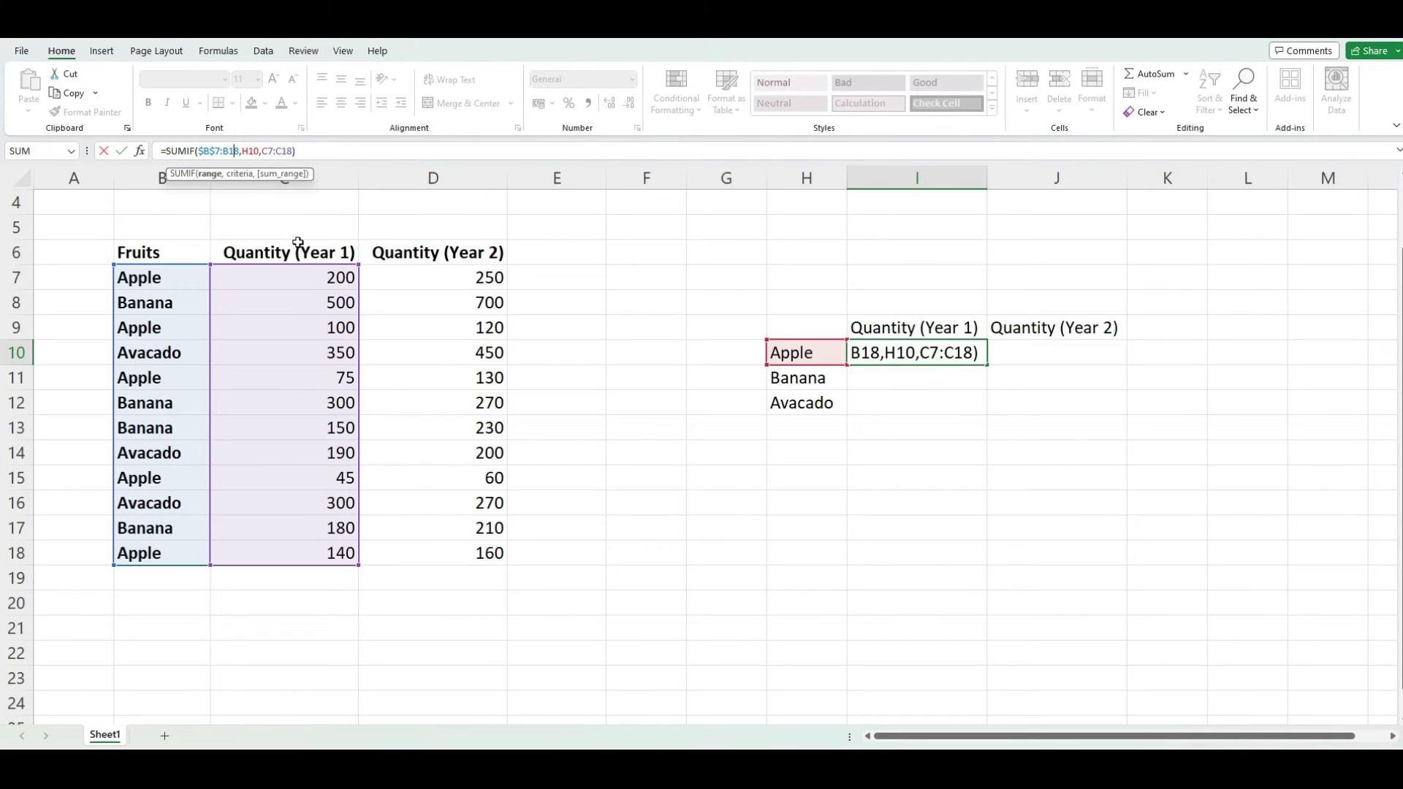
pyautogui.press('F4')
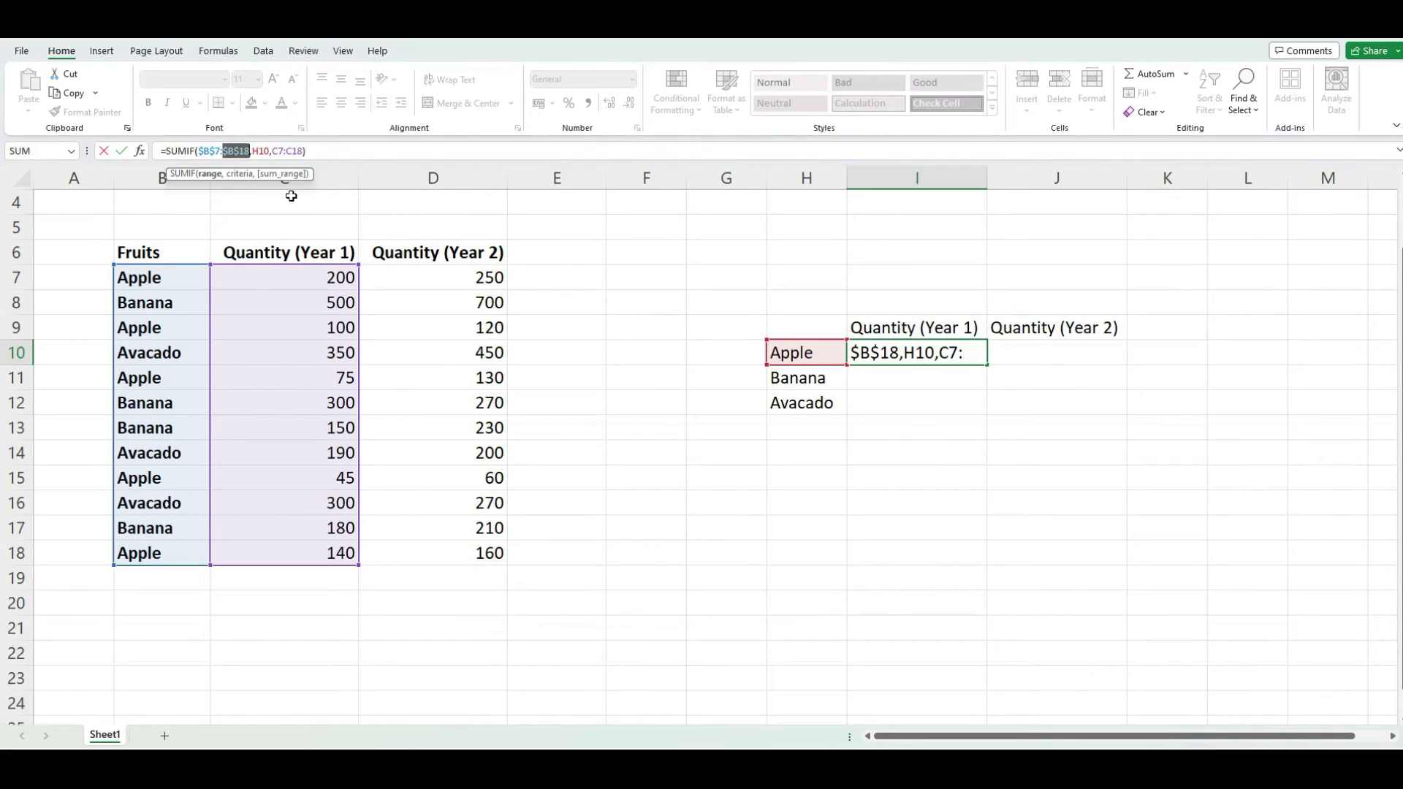
pyautogui.click(279, 150)
pyautogui.press('F4')
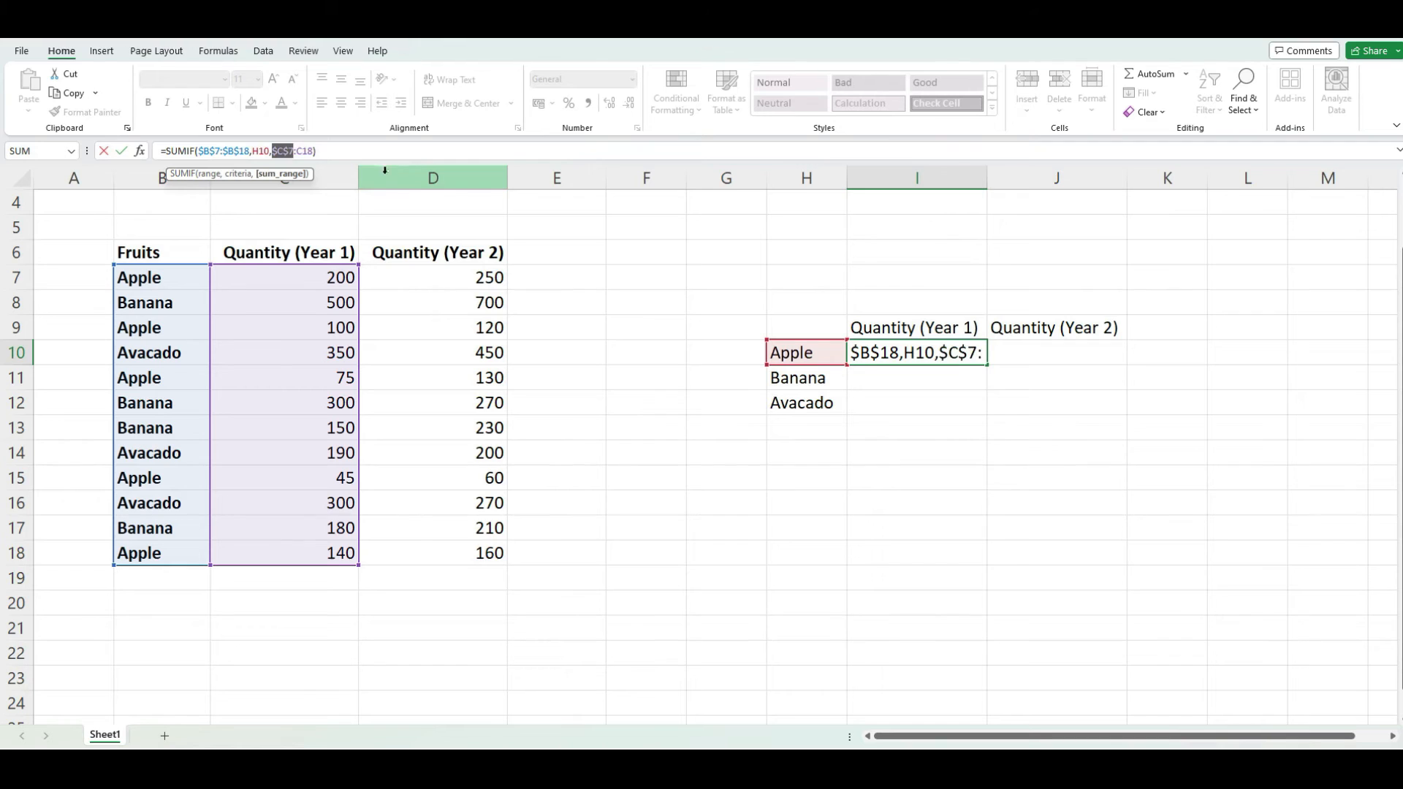
pyautogui.click(306, 150)
pyautogui.press('F4')
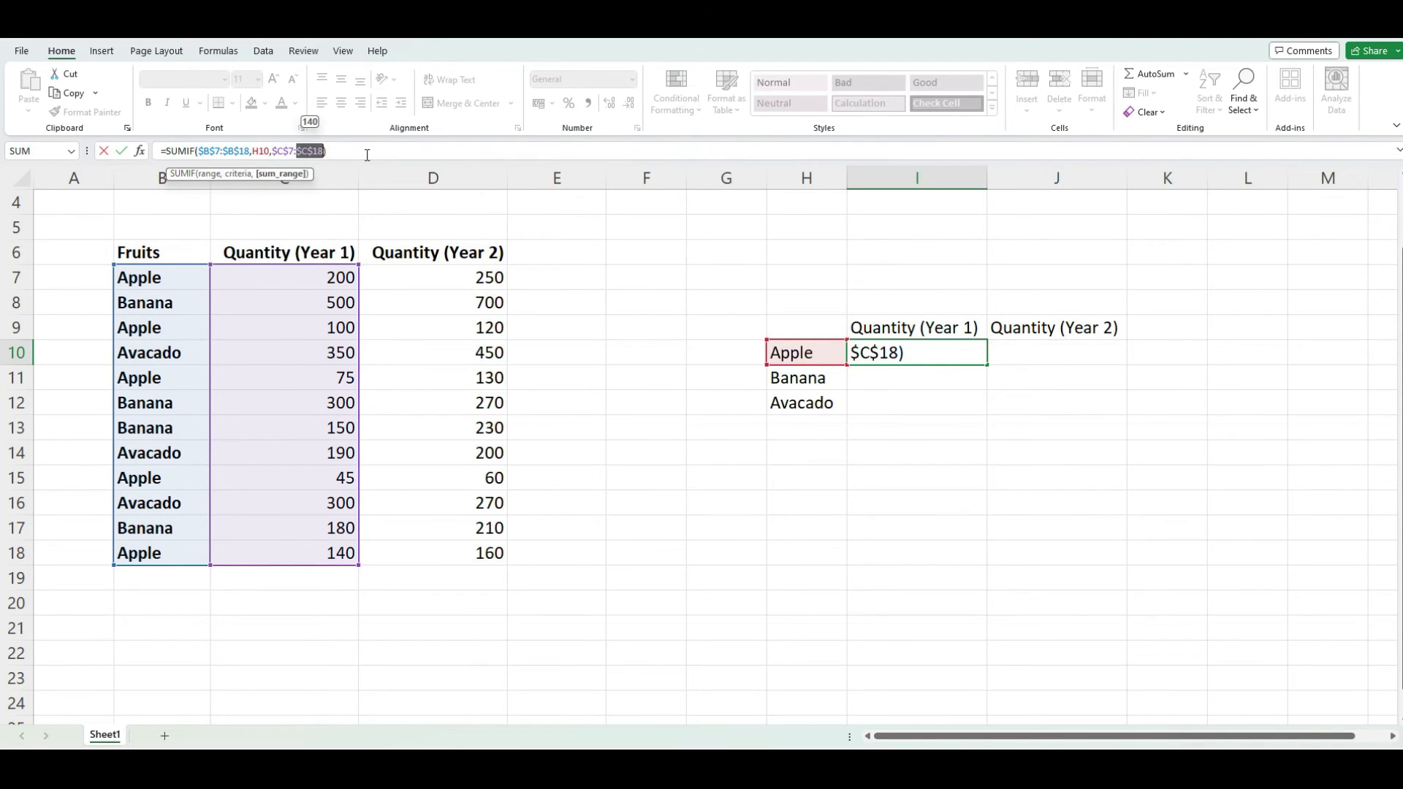
pyautogui.press('Return')
# Change the criteria reference in the I10 formula to $H10 and fill the formula down to I12.
pyautogui.click(985, 356)
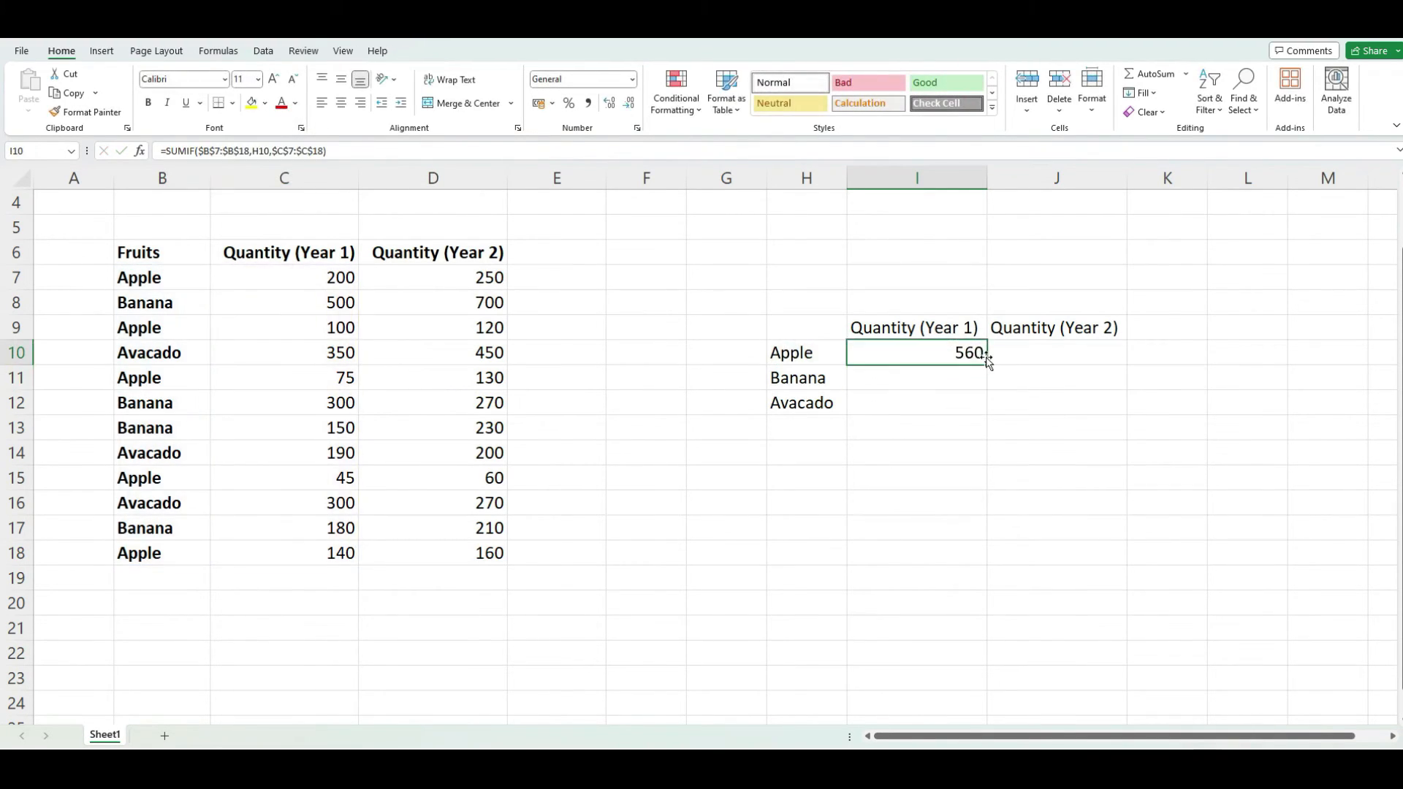
pyautogui.click(261, 151)
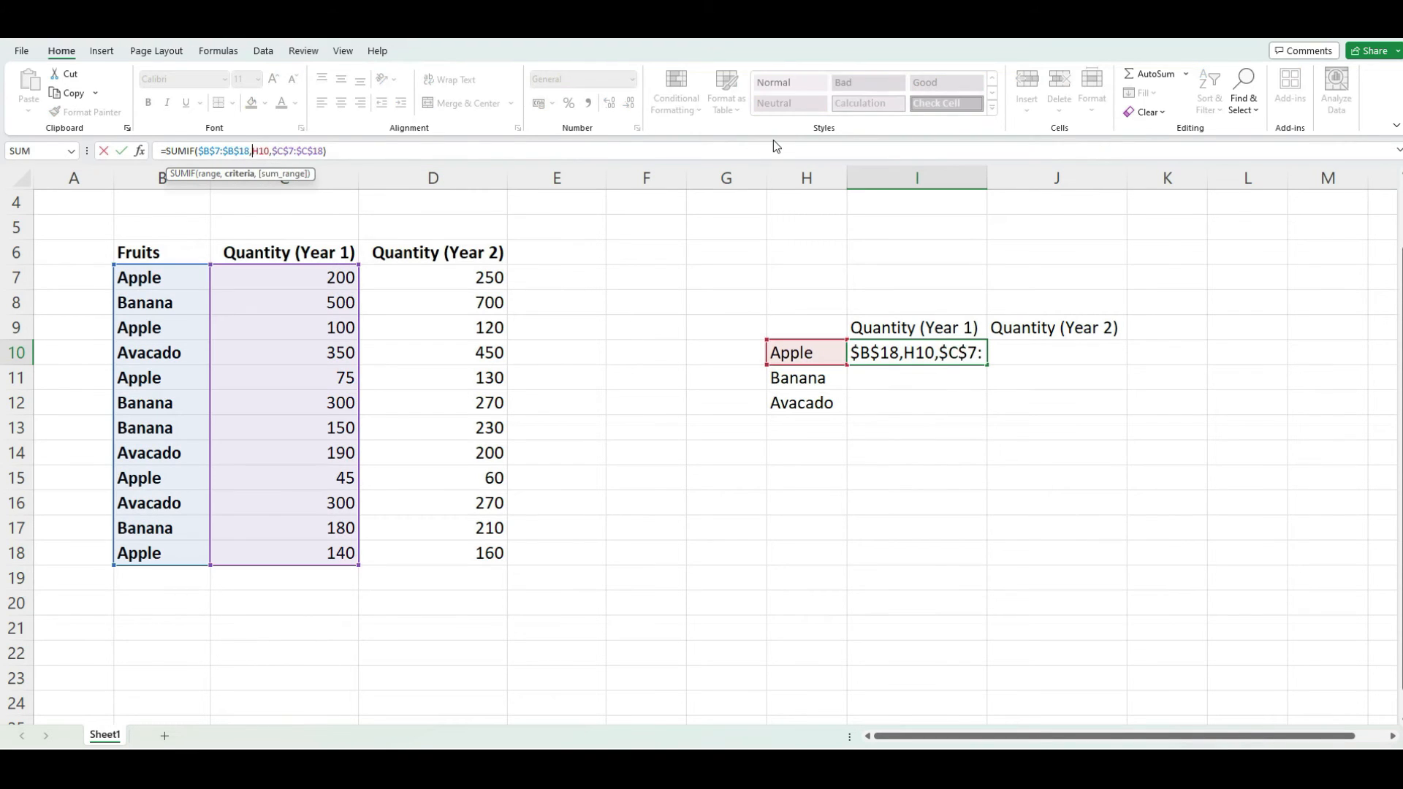
pyautogui.write('$')
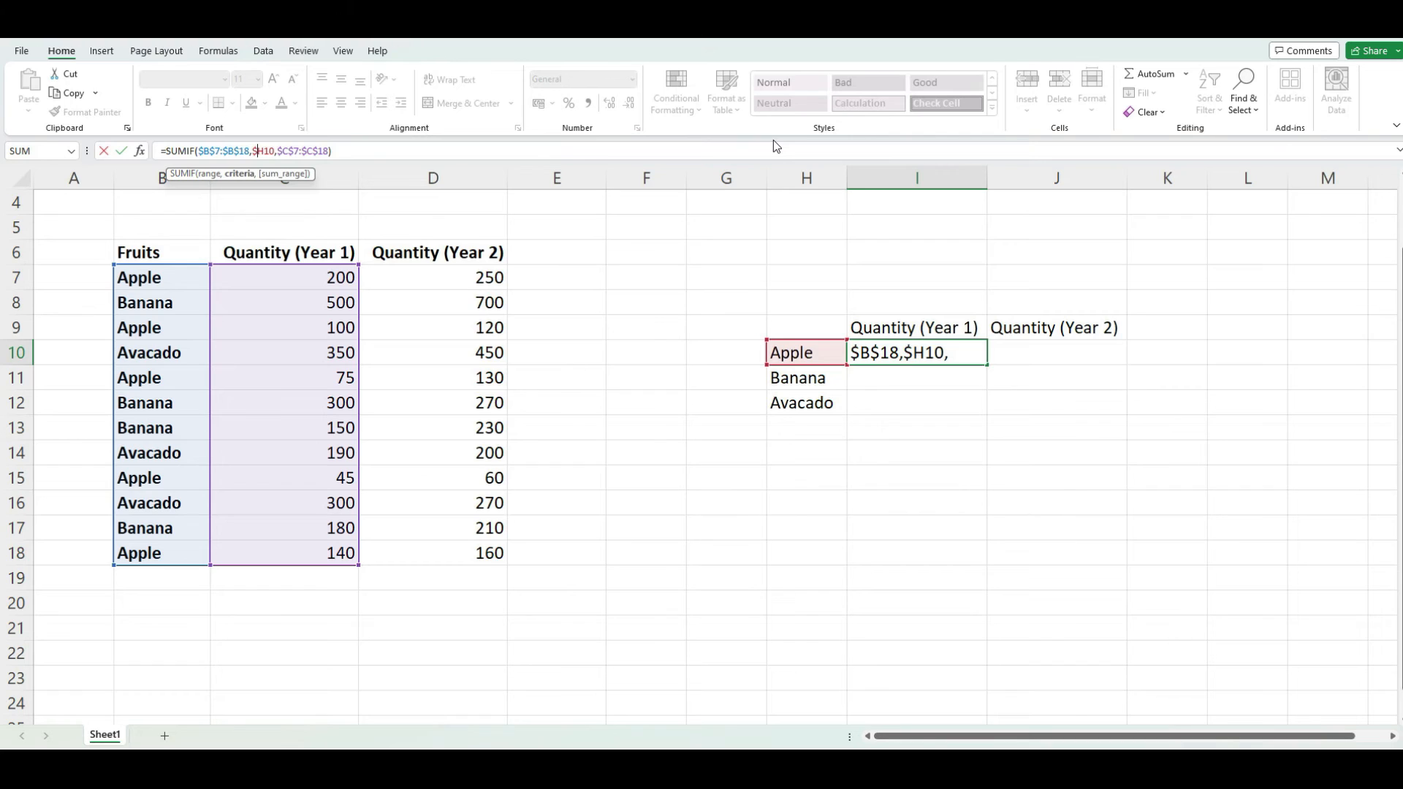
pyautogui.press('Return')
pyautogui.press('Up')
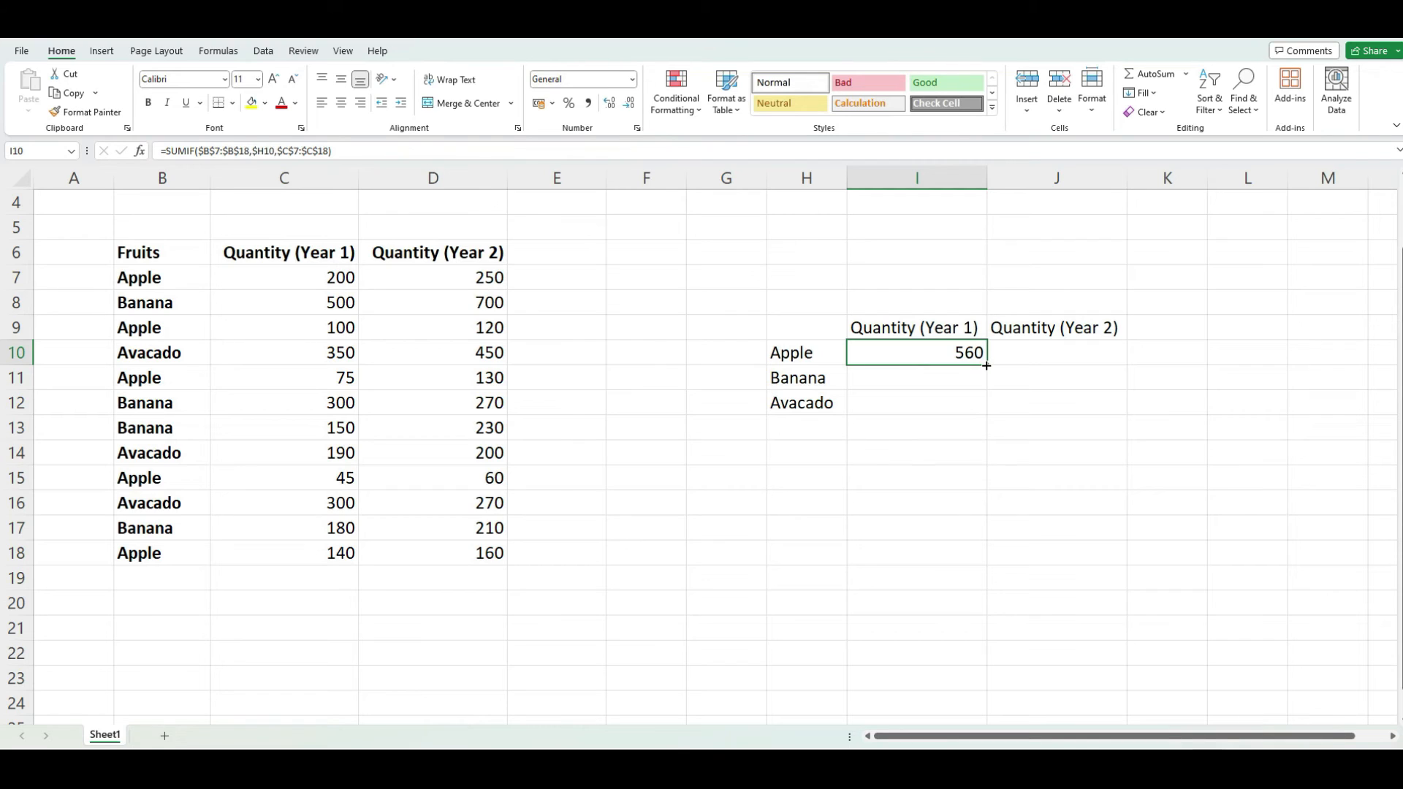
pyautogui.moveTo(986, 366); pyautogui.dragTo(985, 411)
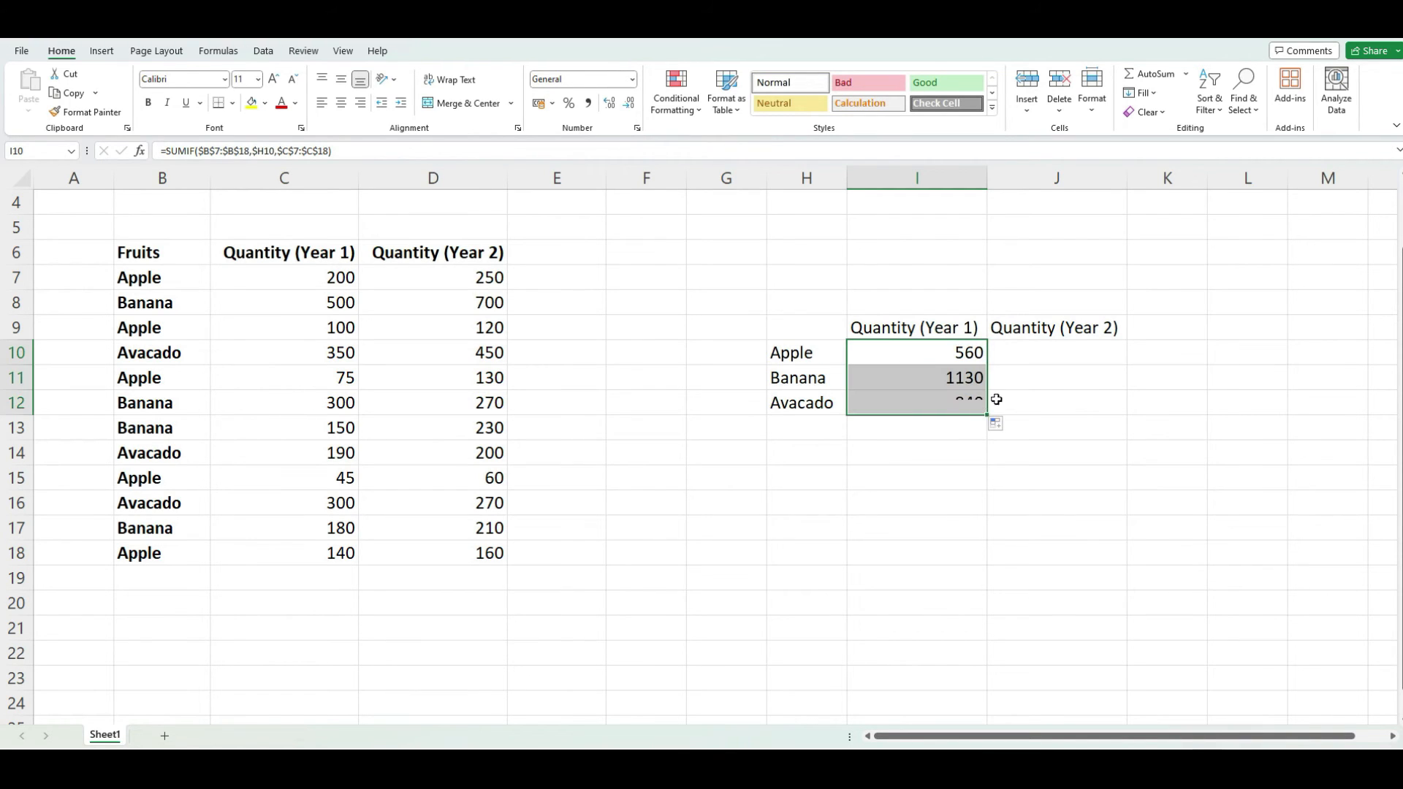
# Copy the SUMIF formula from I10 into J10, pasting only the formula.
pyautogui.click(951, 355)
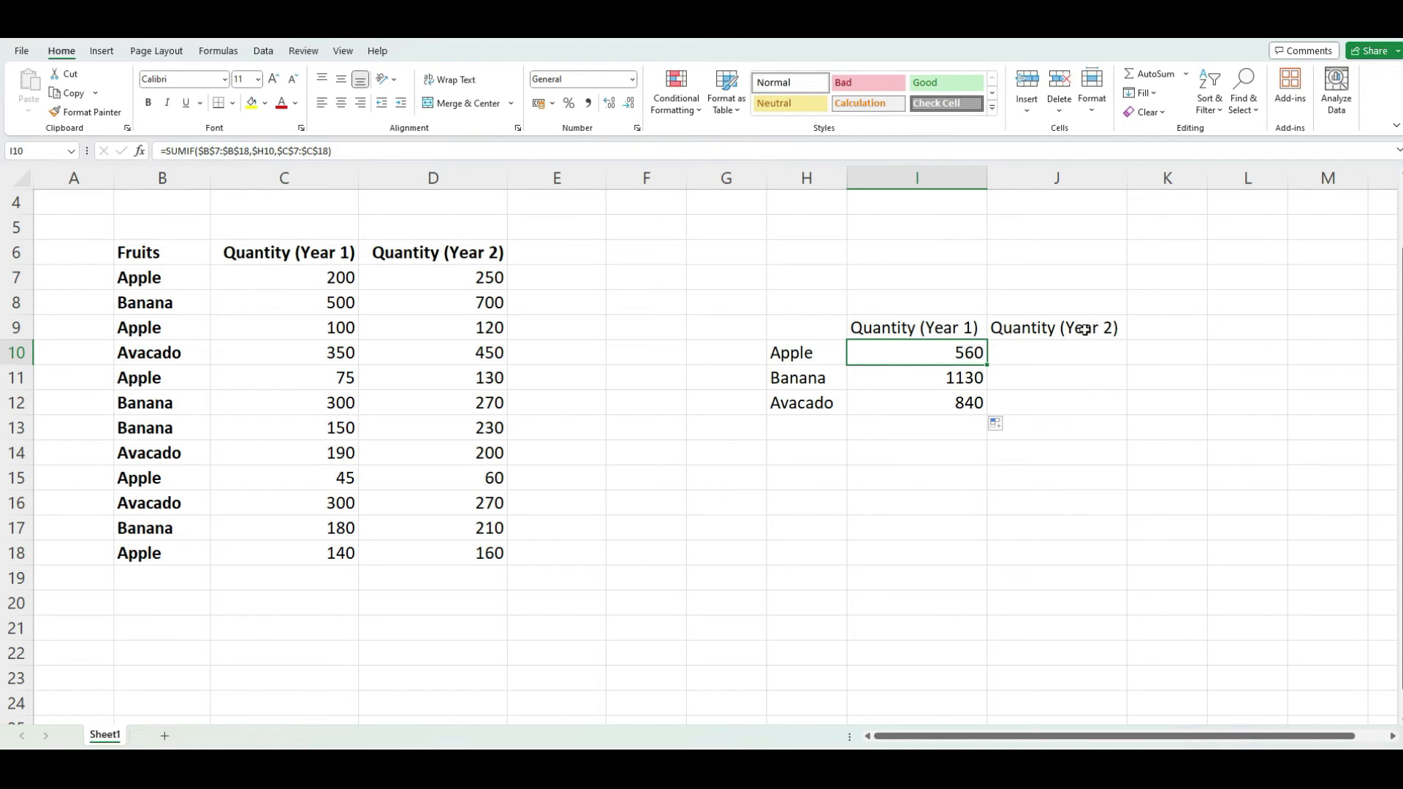
pyautogui.rightClick(970, 355)
pyautogui.click(998, 357)
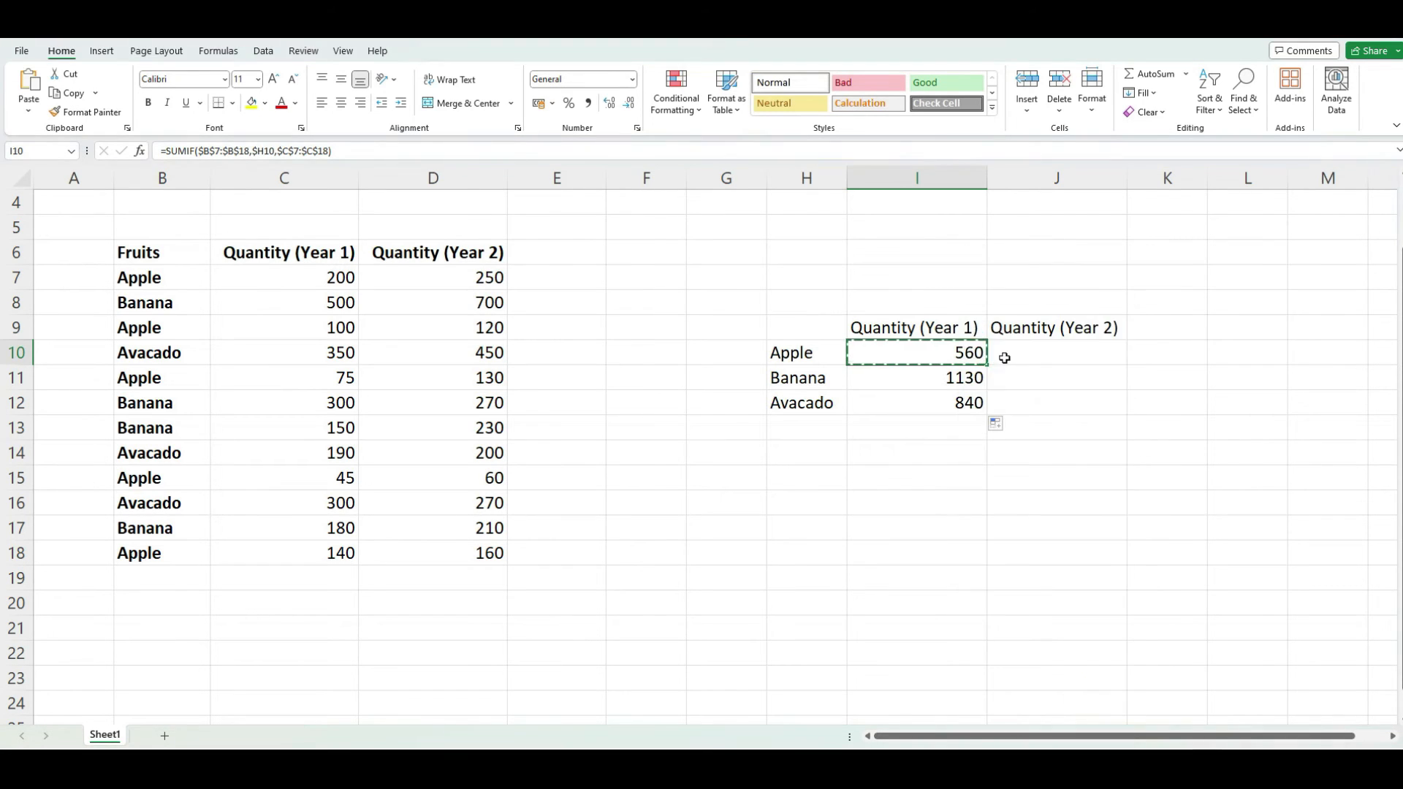
pyautogui.click(1013, 357)
pyautogui.rightClick(1015, 357)
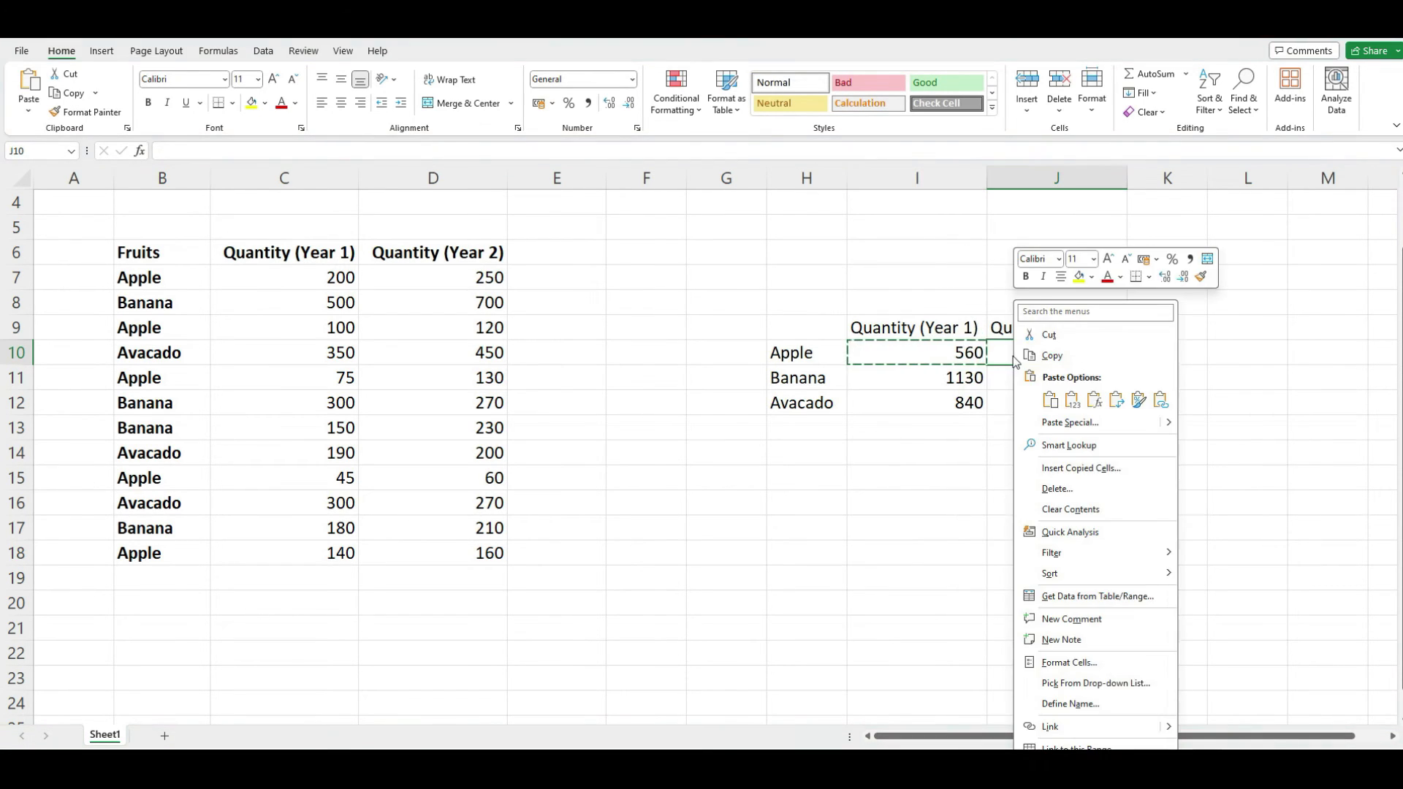
pyautogui.click(1094, 400)
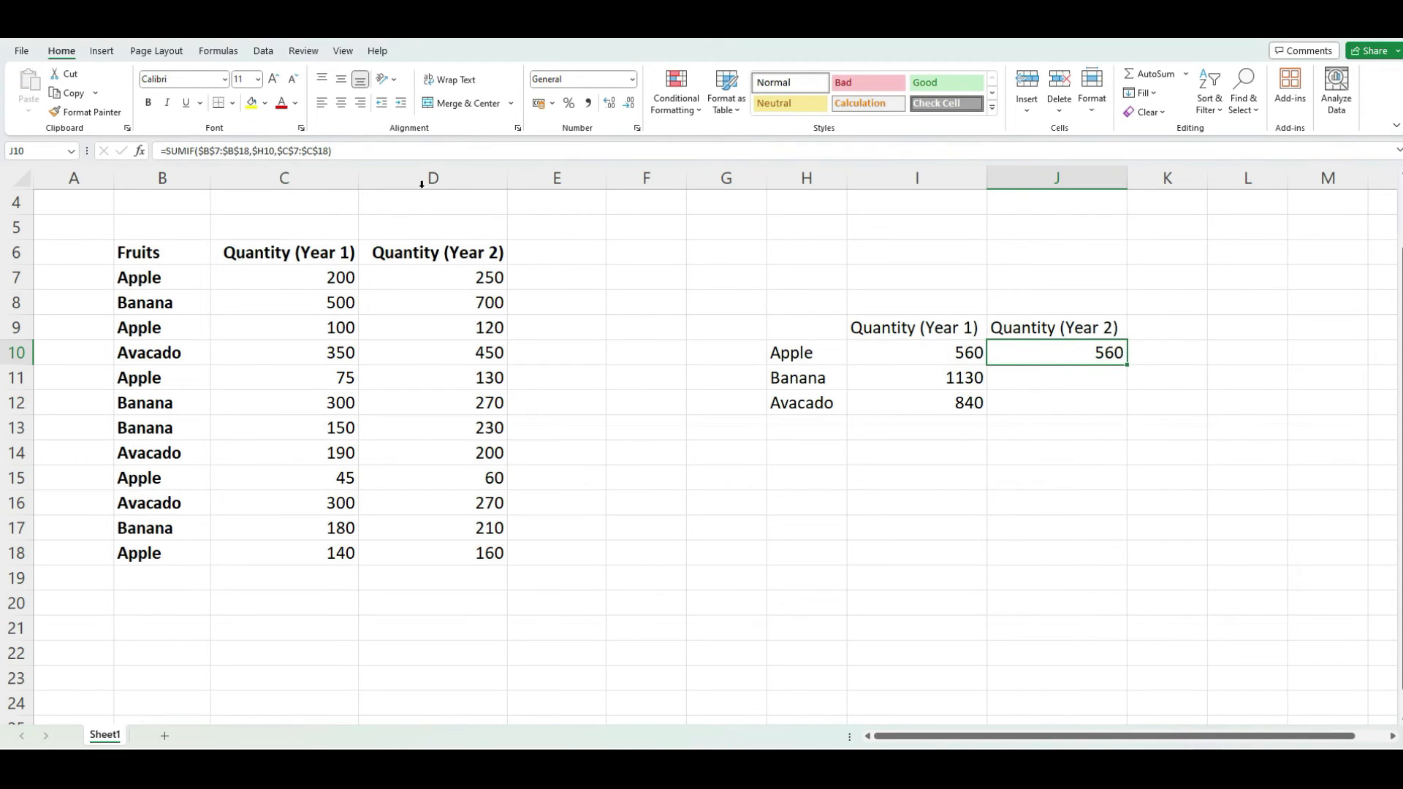
# Change the sum range of the J10 formula to the Year 2 quantities, $D$7:$D$18.
pyautogui.click(296, 152)
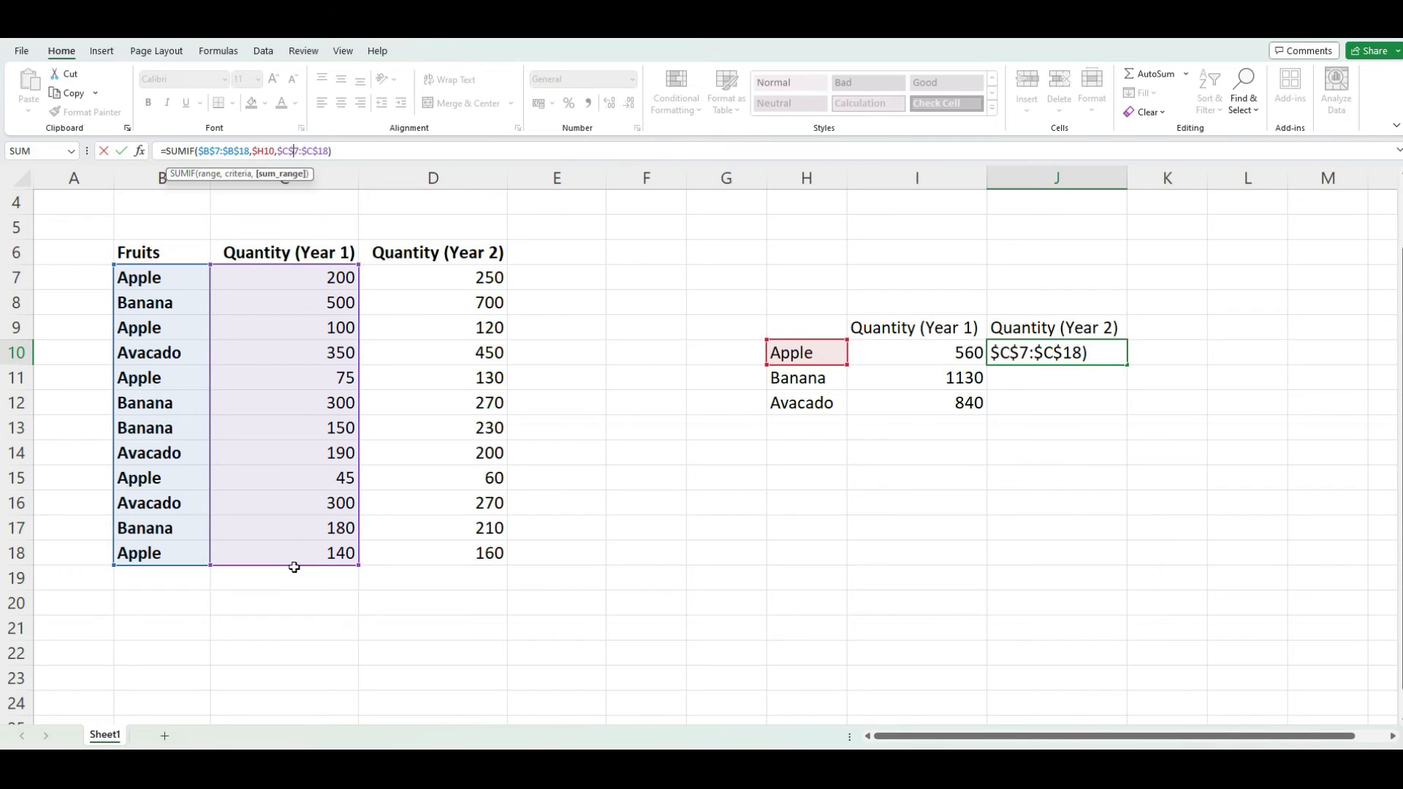
pyautogui.moveTo(302, 571); pyautogui.dragTo(380, 572)
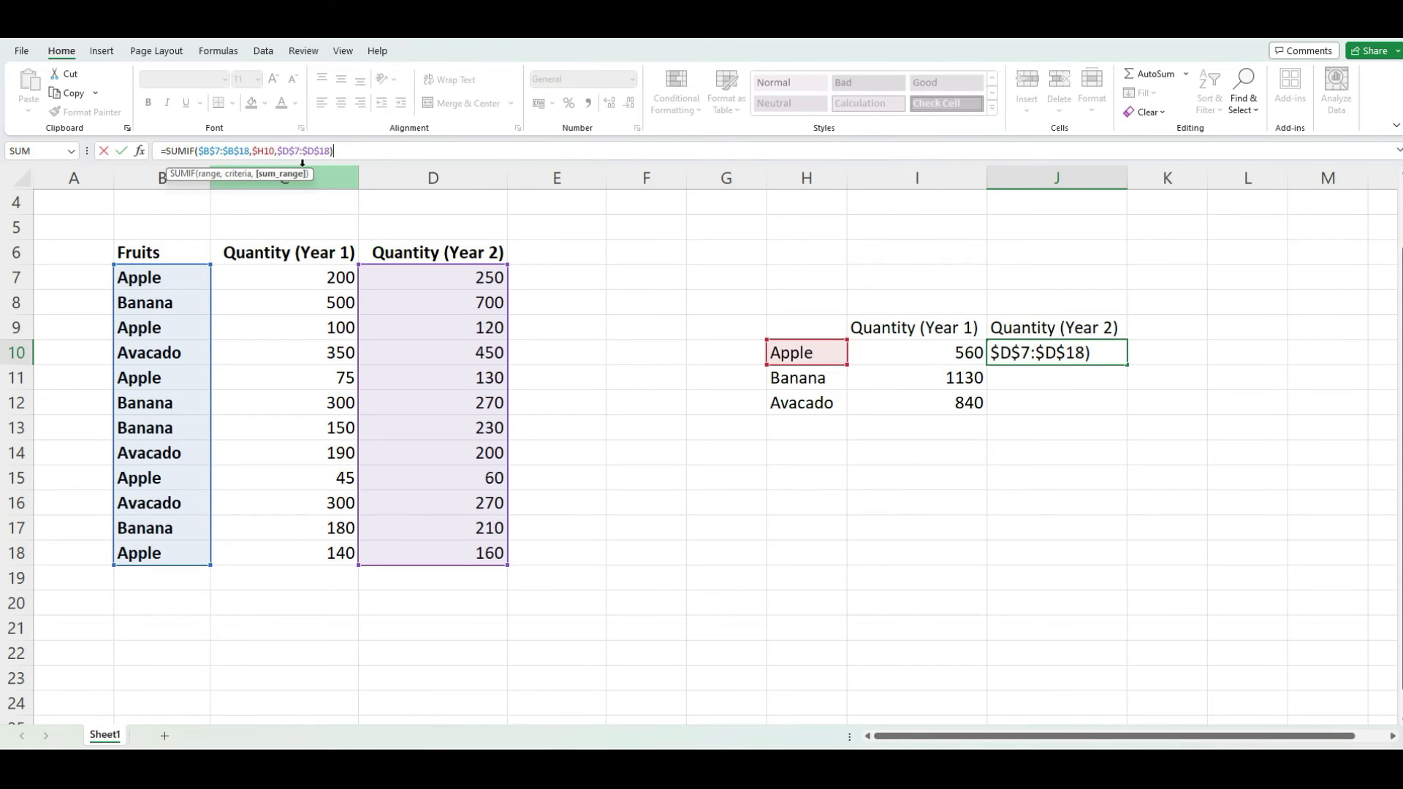
pyautogui.press('Return')
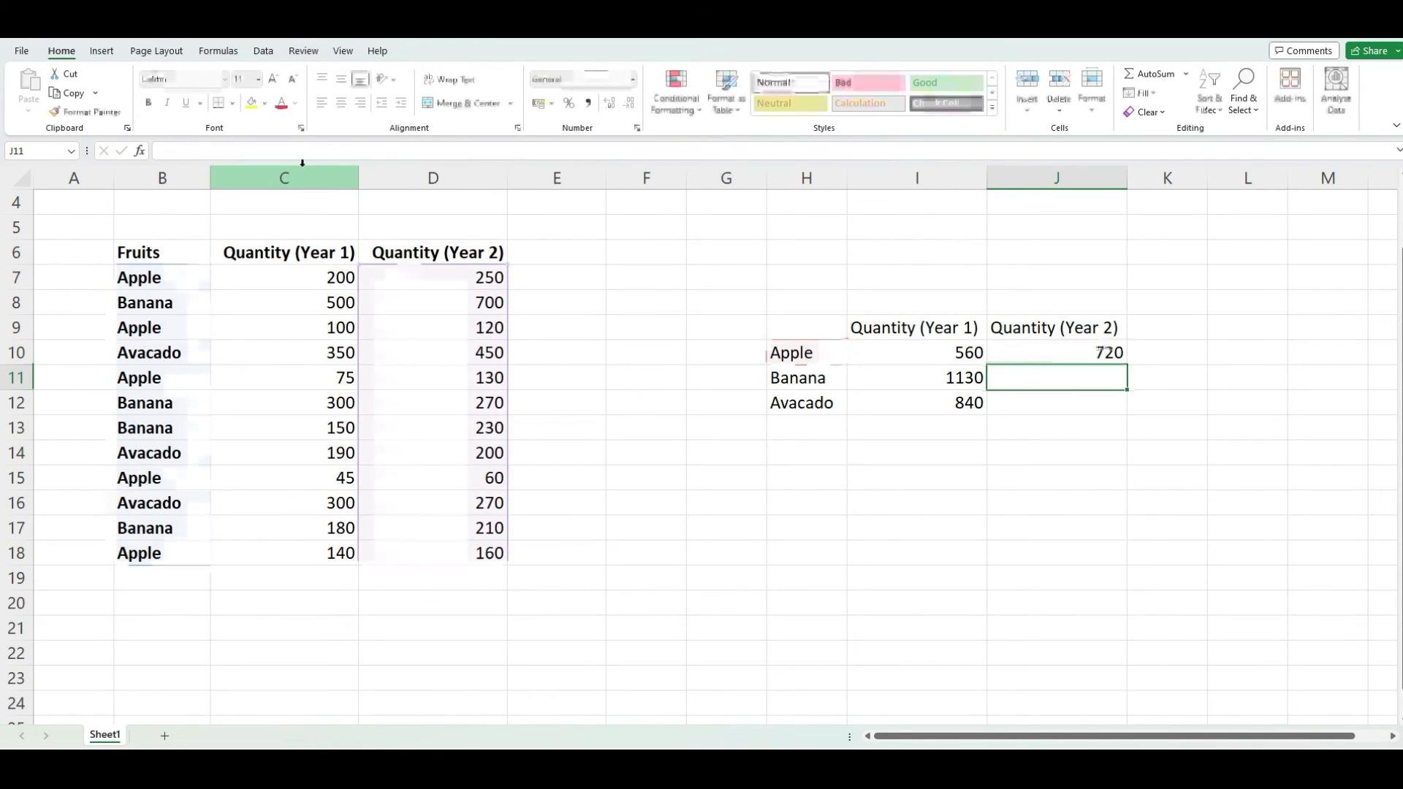
# Fill the J10 formula down to J12 and add SUM totals for both summary quantity columns in I14 and J14.
pyautogui.press('Up')
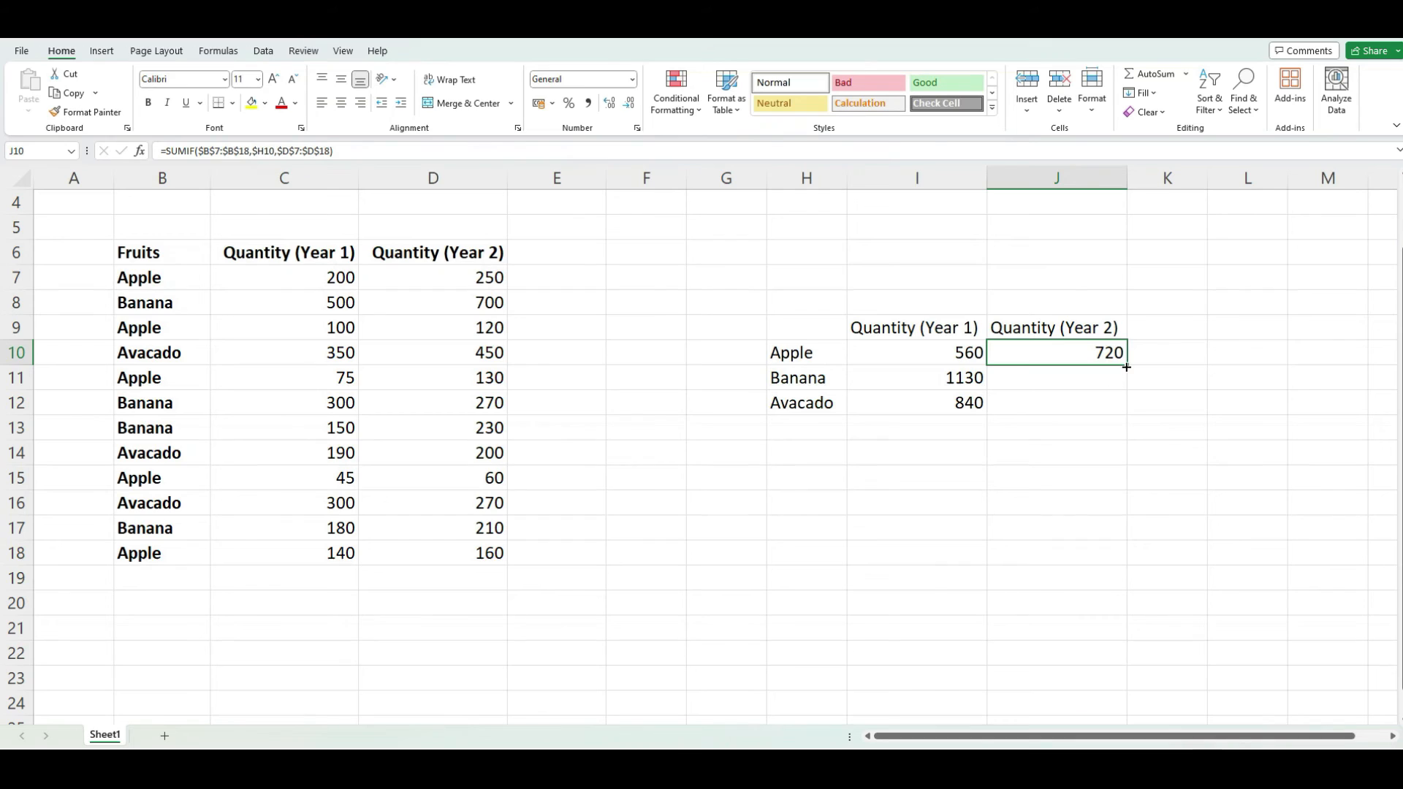
pyautogui.moveTo(1126, 378); pyautogui.dragTo(1119, 408)
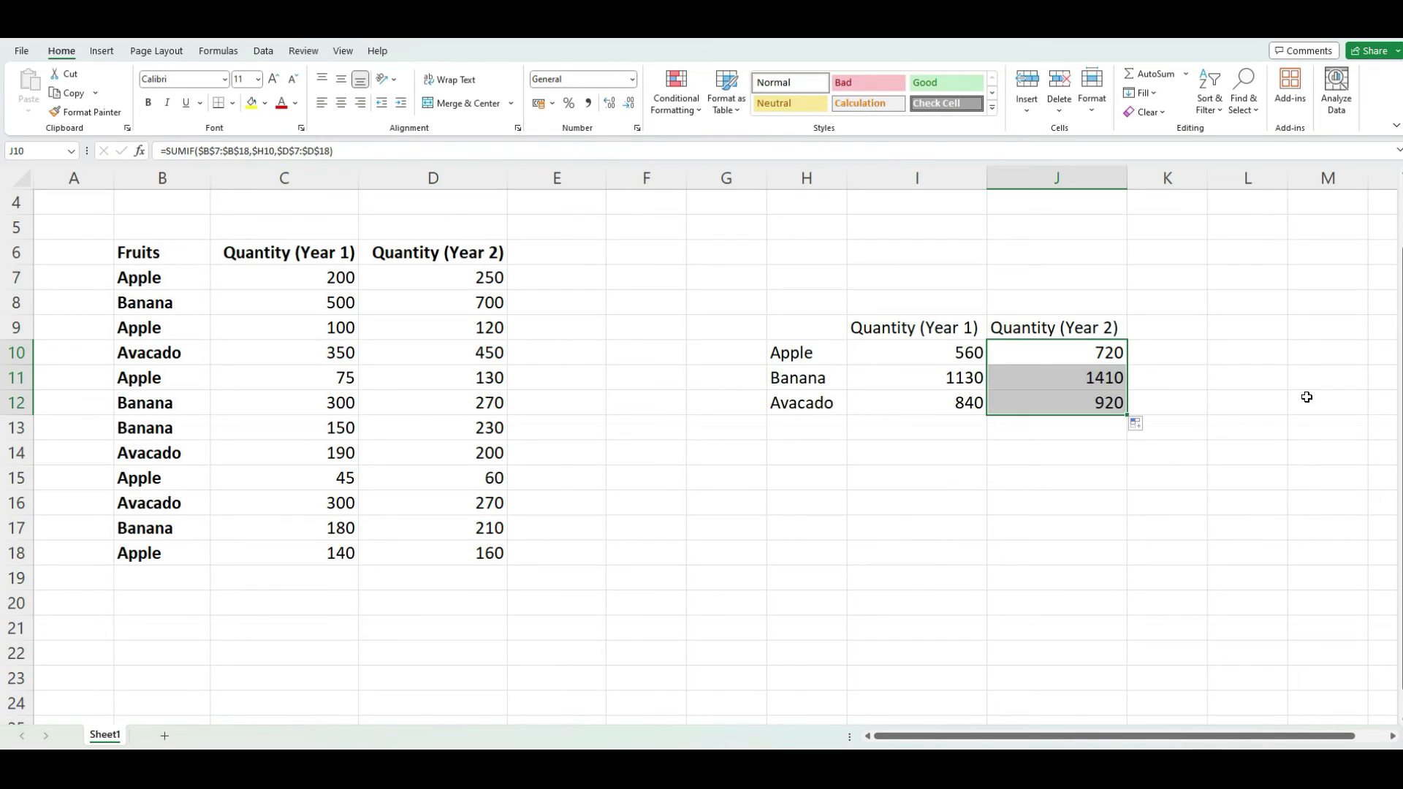
pyautogui.click(937, 447)
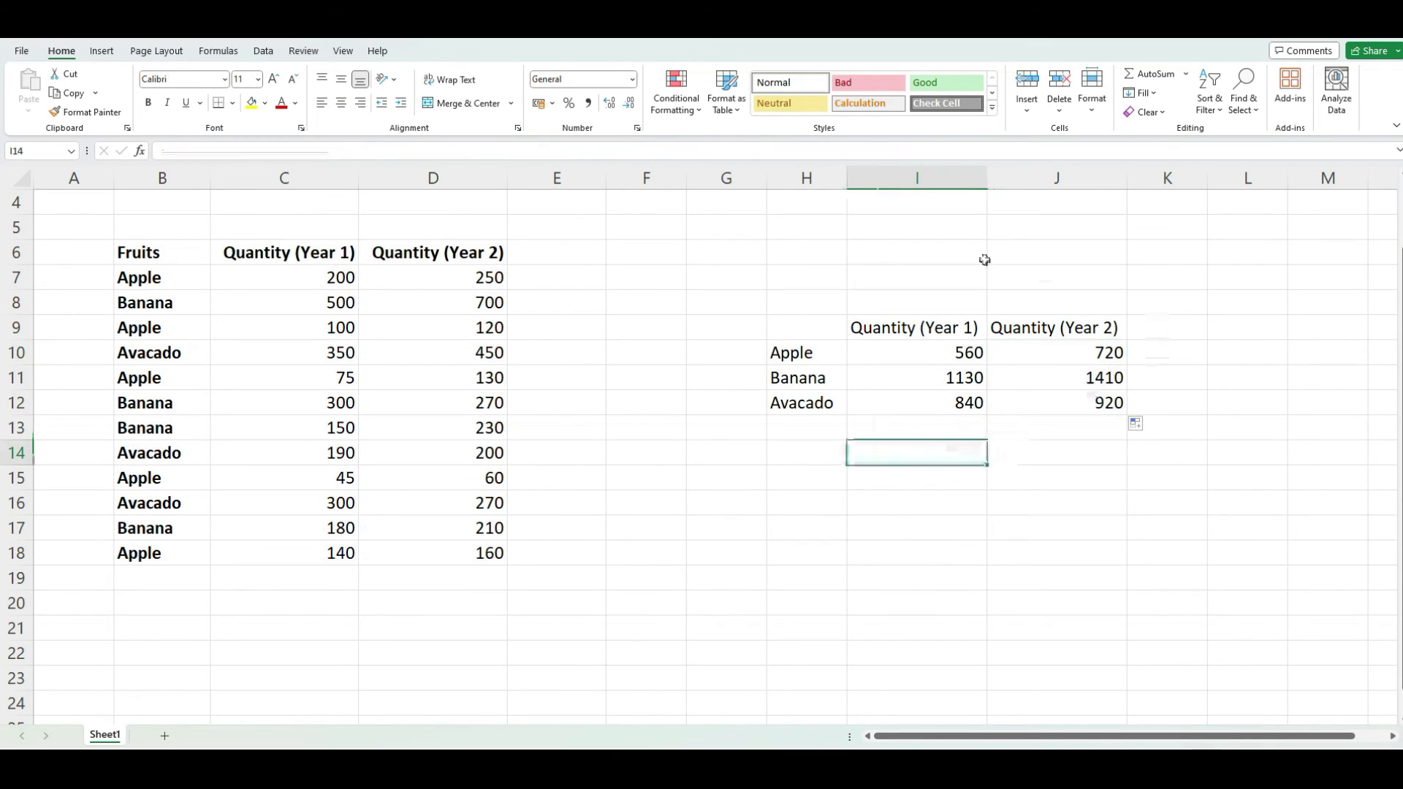
pyautogui.click(1156, 75)
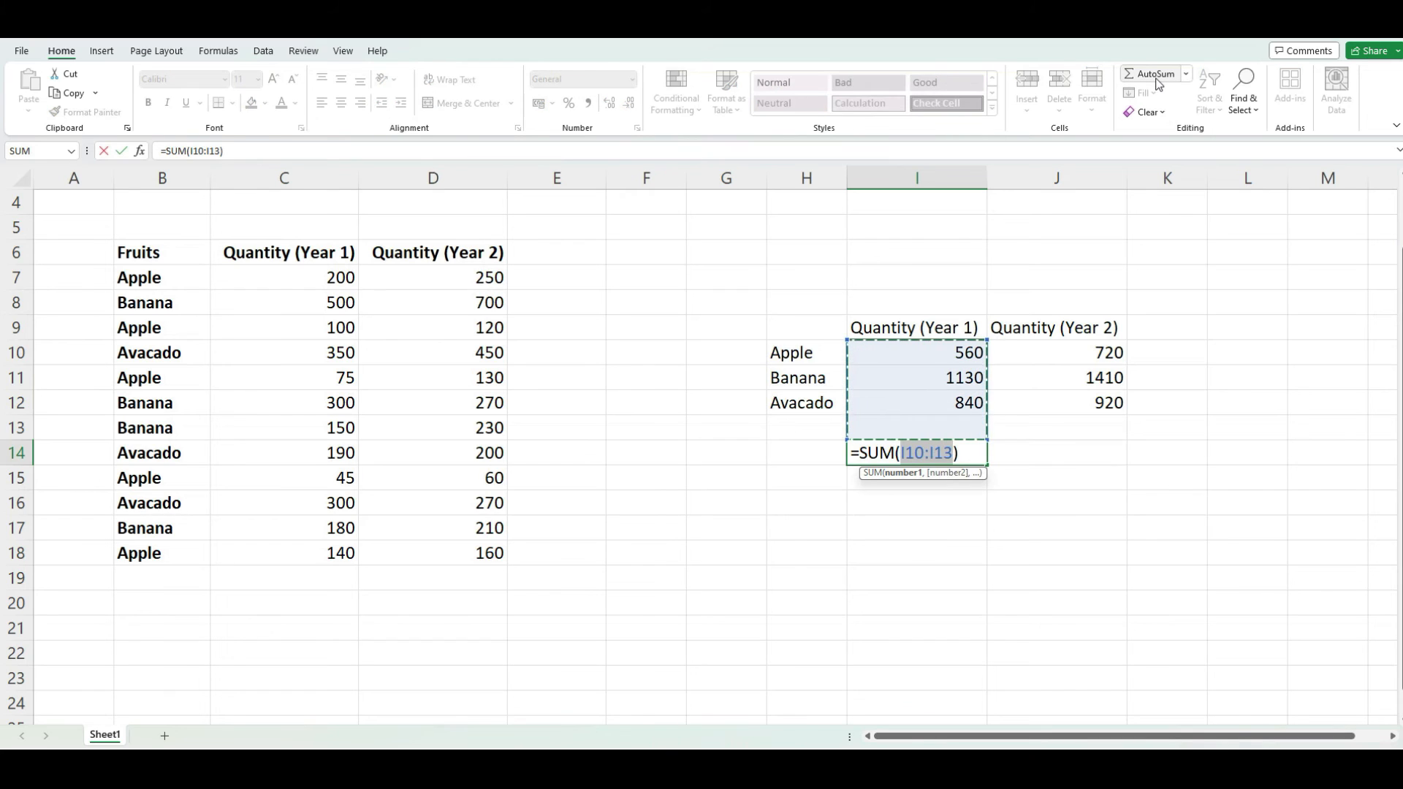
pyautogui.press('Return')
pyautogui.press('Up')
pyautogui.hotkey('ctrl', 'c')
pyautogui.press('Right')
pyautogui.hotkey('ctrl', 'v')
pyautogui.press('Escape')
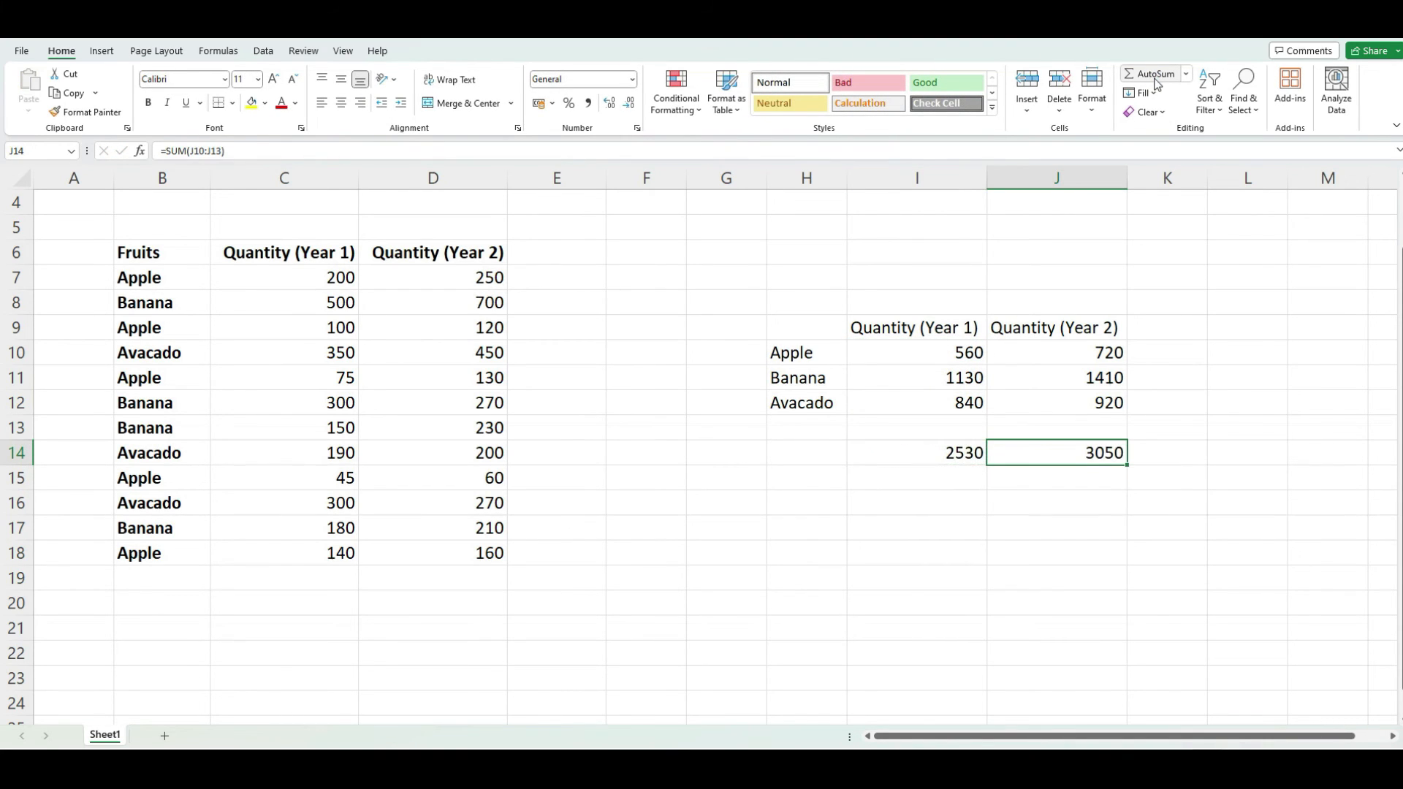
# Add SUM totals of the source data's Year 1 and Year 2 quantities in C20 and D20.
pyautogui.click(316, 601)
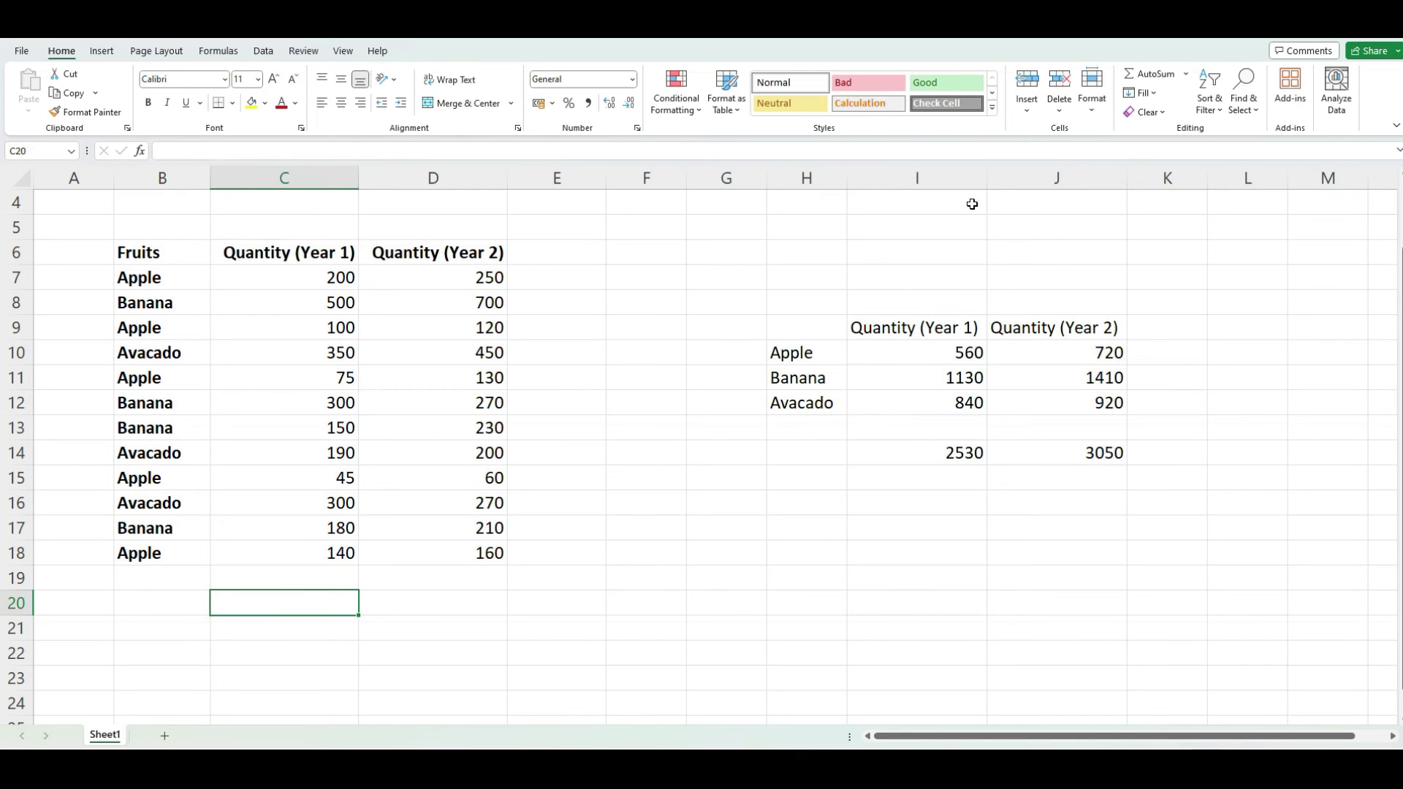
pyautogui.click(1139, 74)
pyautogui.click(1131, 75)
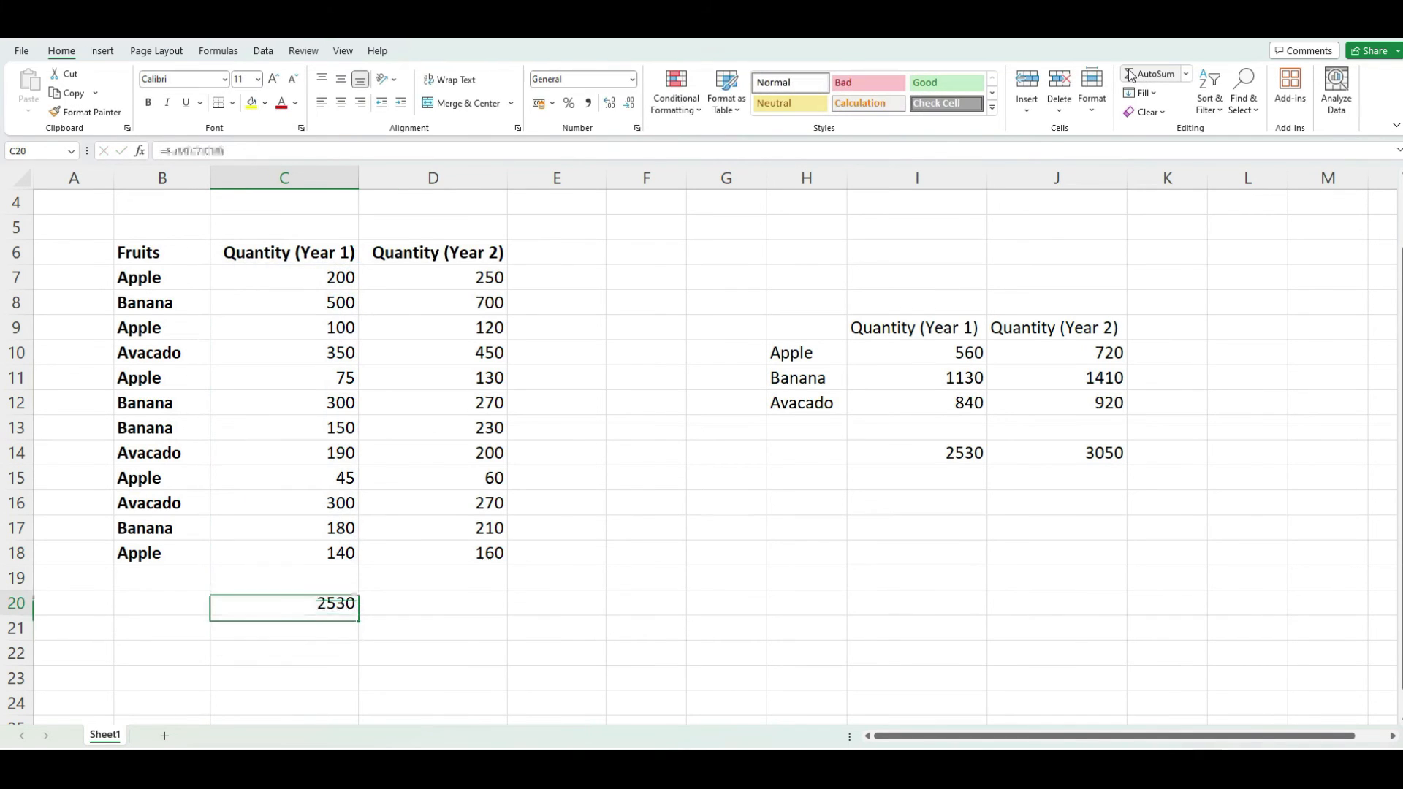
pyautogui.hotkey('ctrl', 'c')
pyautogui.press('Right')
pyautogui.press('Return')
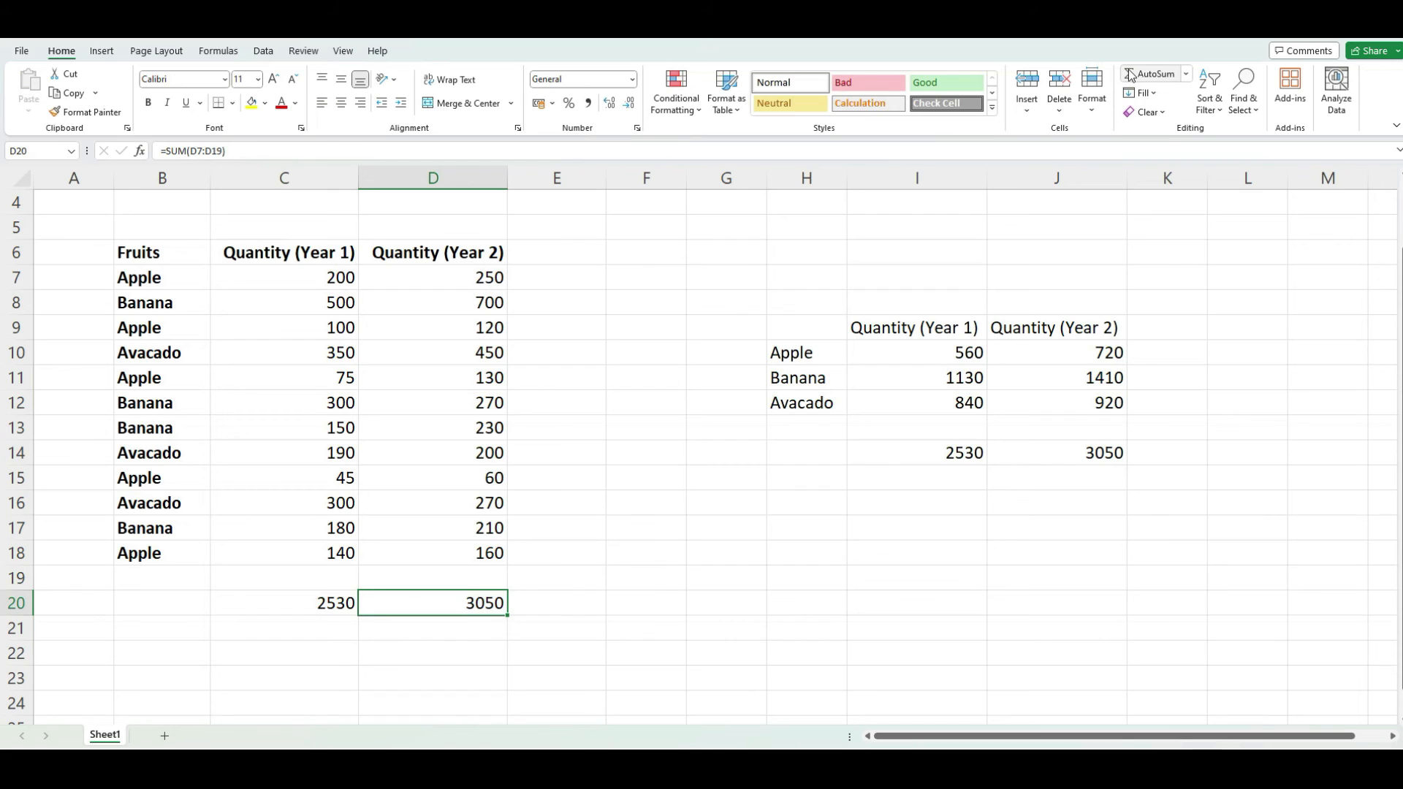
# Apply a light green fill to the source totals C20:D20 and the summary totals I14:J14.
pyautogui.moveTo(325, 599); pyautogui.dragTo(388, 598)
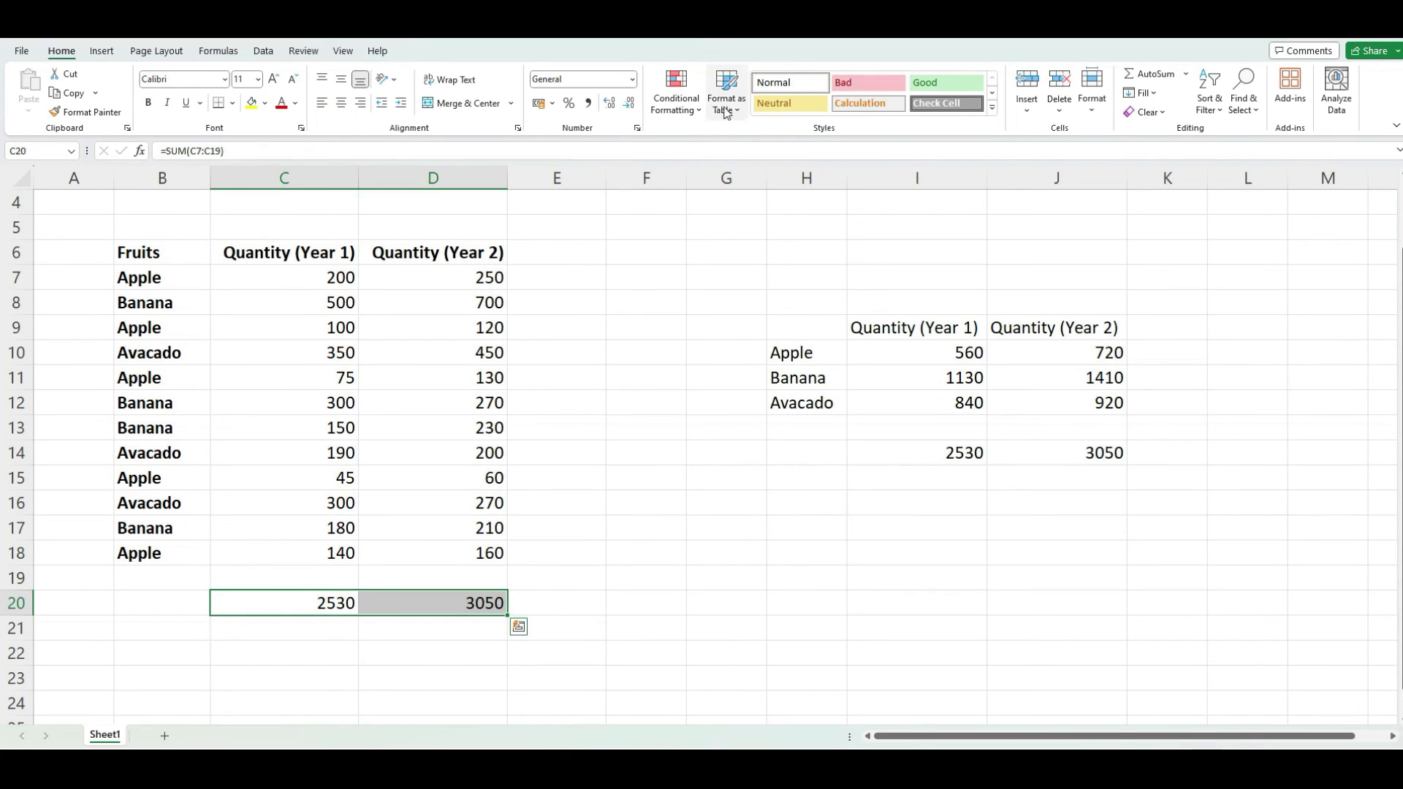
pyautogui.click(266, 103)
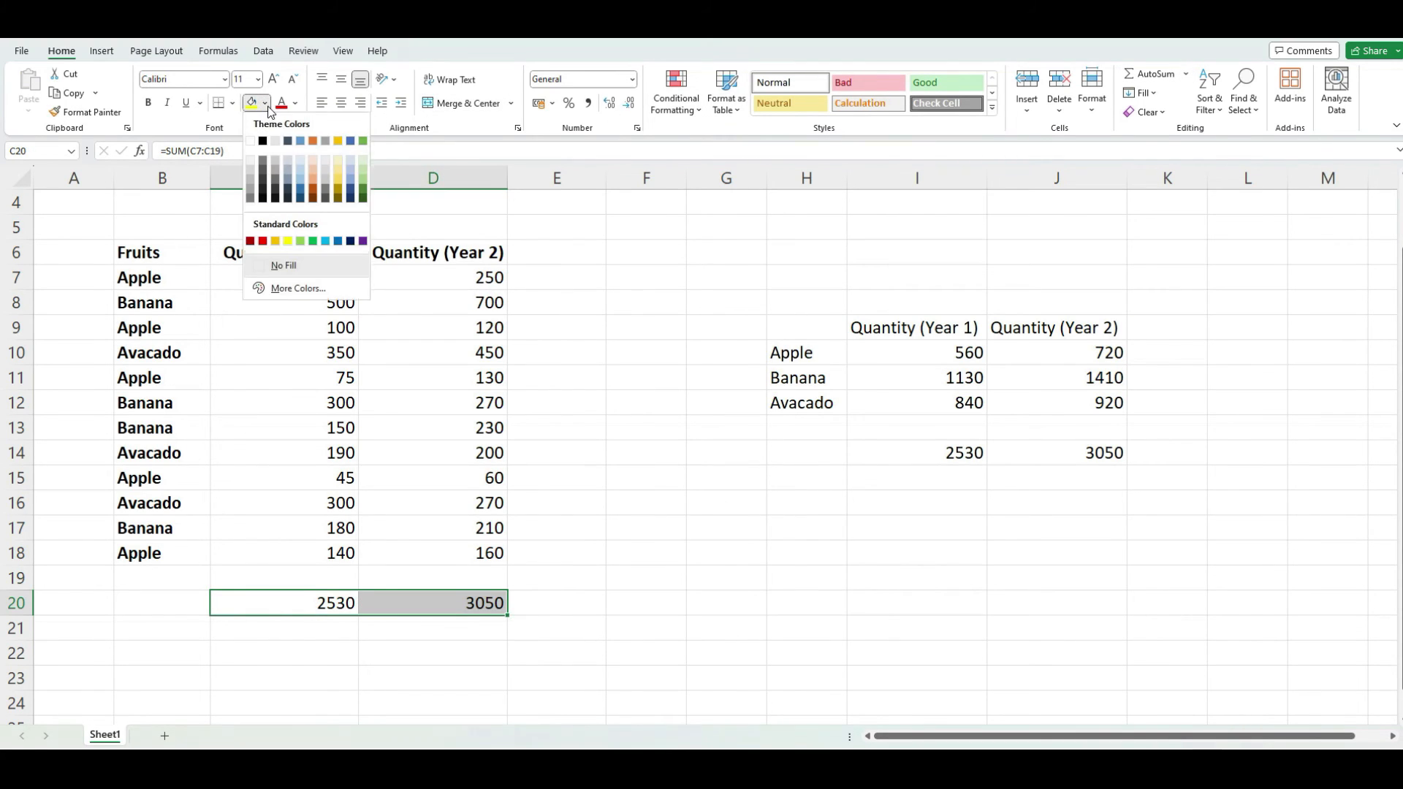
pyautogui.click(362, 157)
pyautogui.moveTo(953, 453); pyautogui.dragTo(1020, 452)
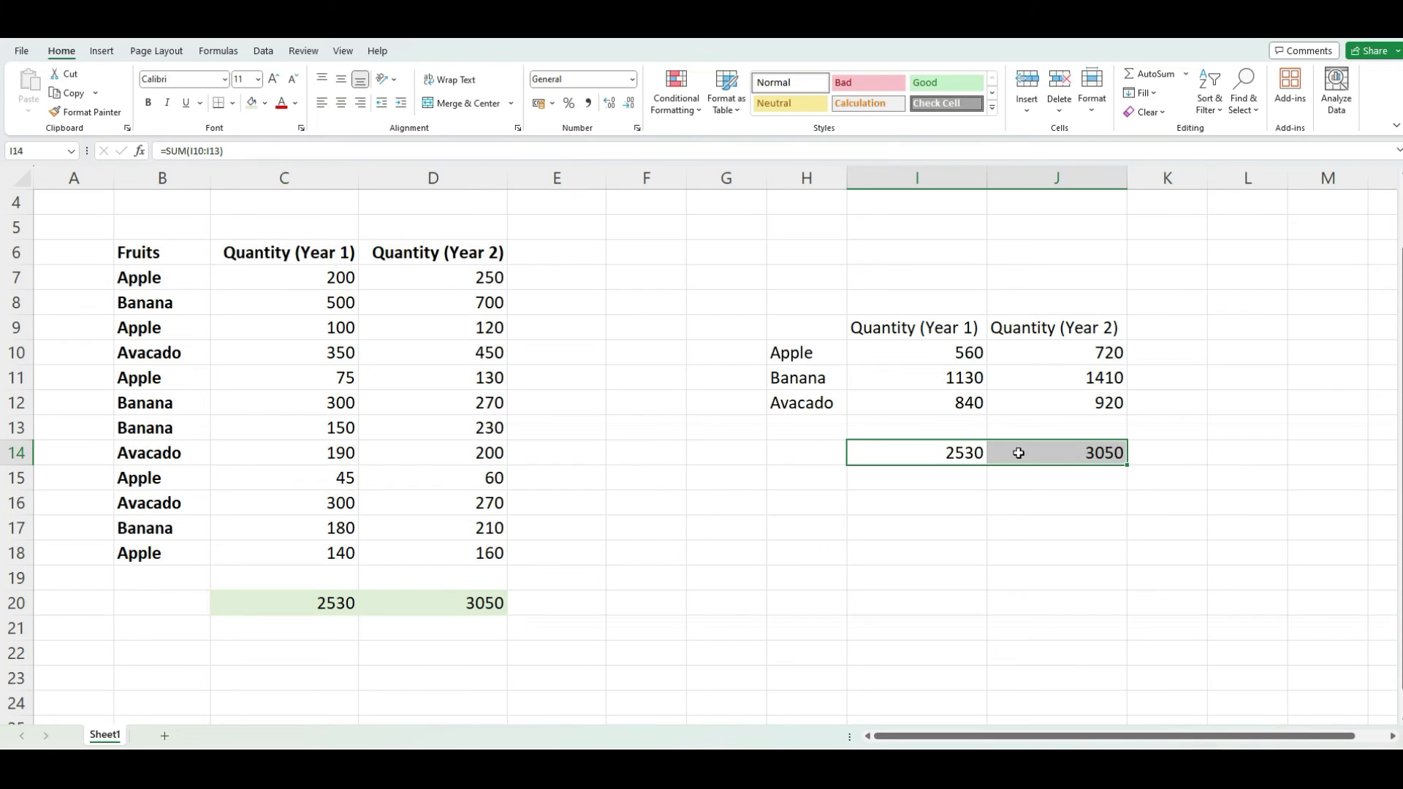
pyautogui.click(251, 107)
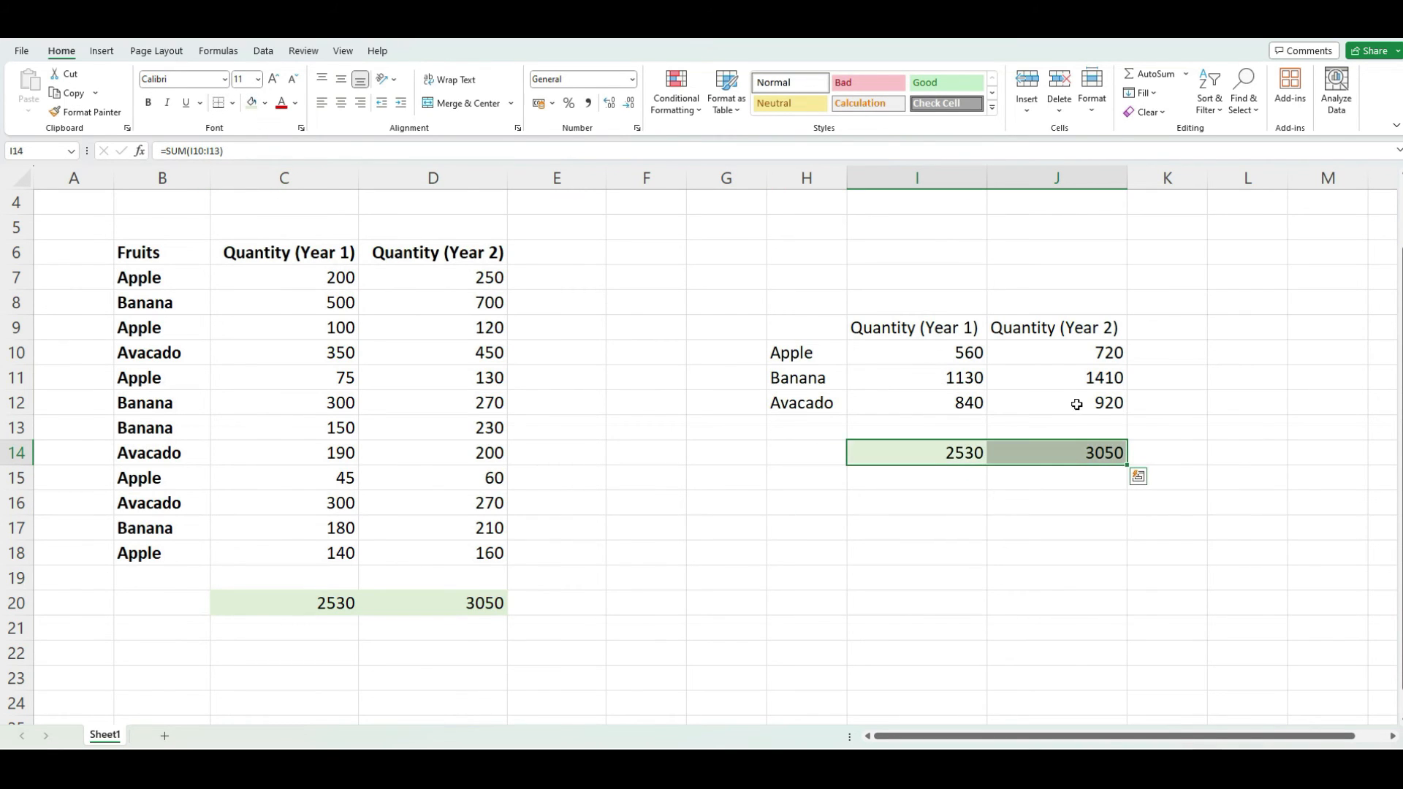
pyautogui.click(1070, 403)
pyautogui.click(1212, 366)
pyautogui.click(902, 321)
pyautogui.click(901, 272)
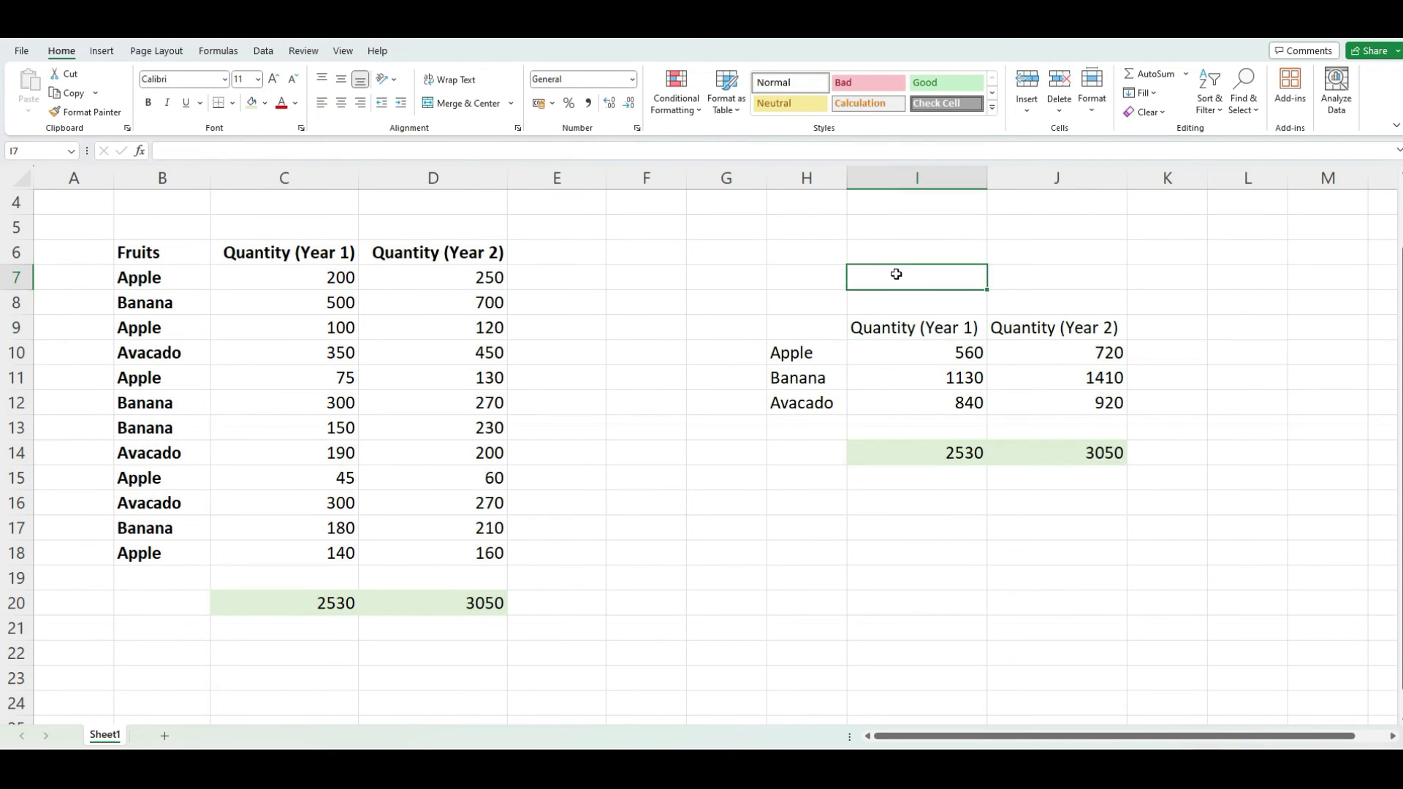
# Enter the header Fruit in H9 above the summary table's fruit names.
pyautogui.click(817, 326)
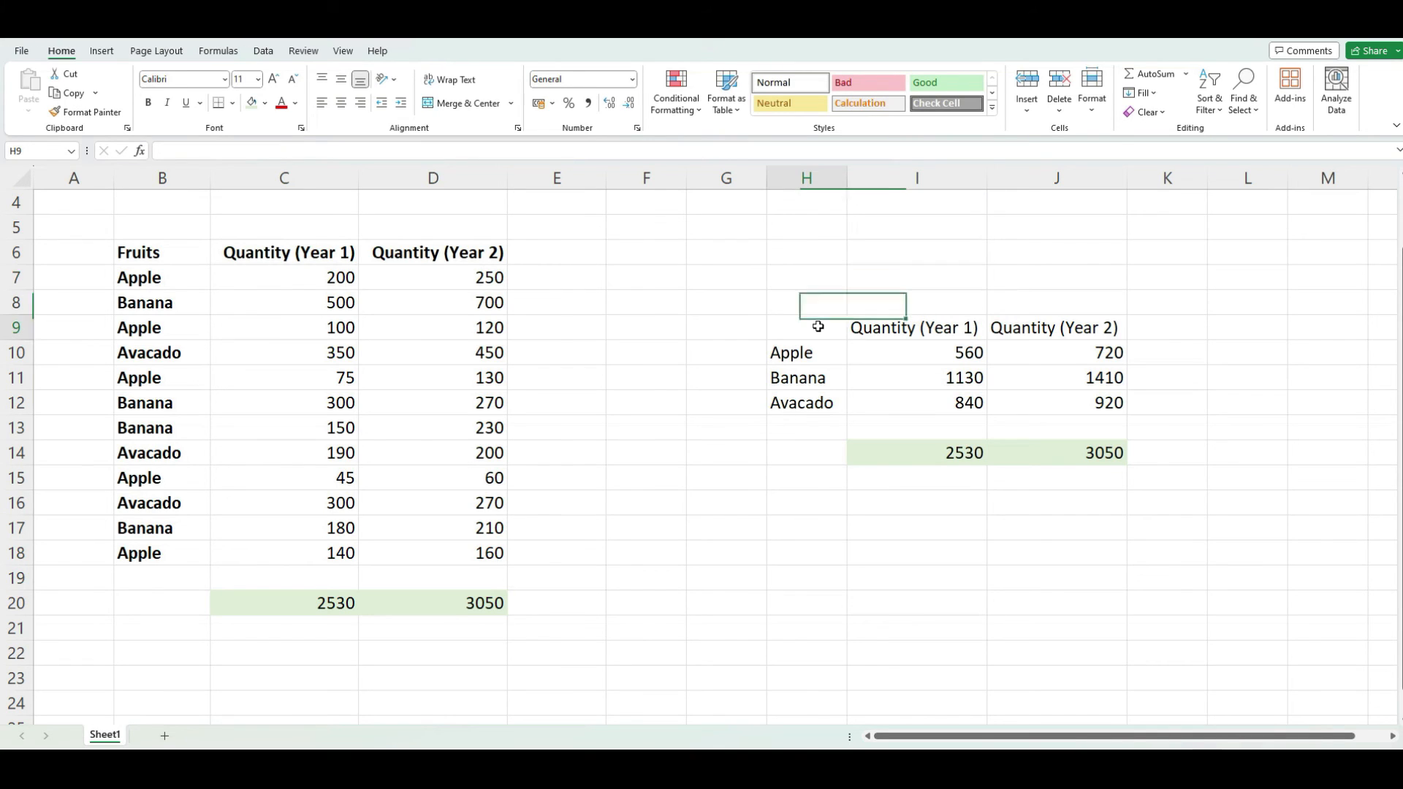
pyautogui.write('F')
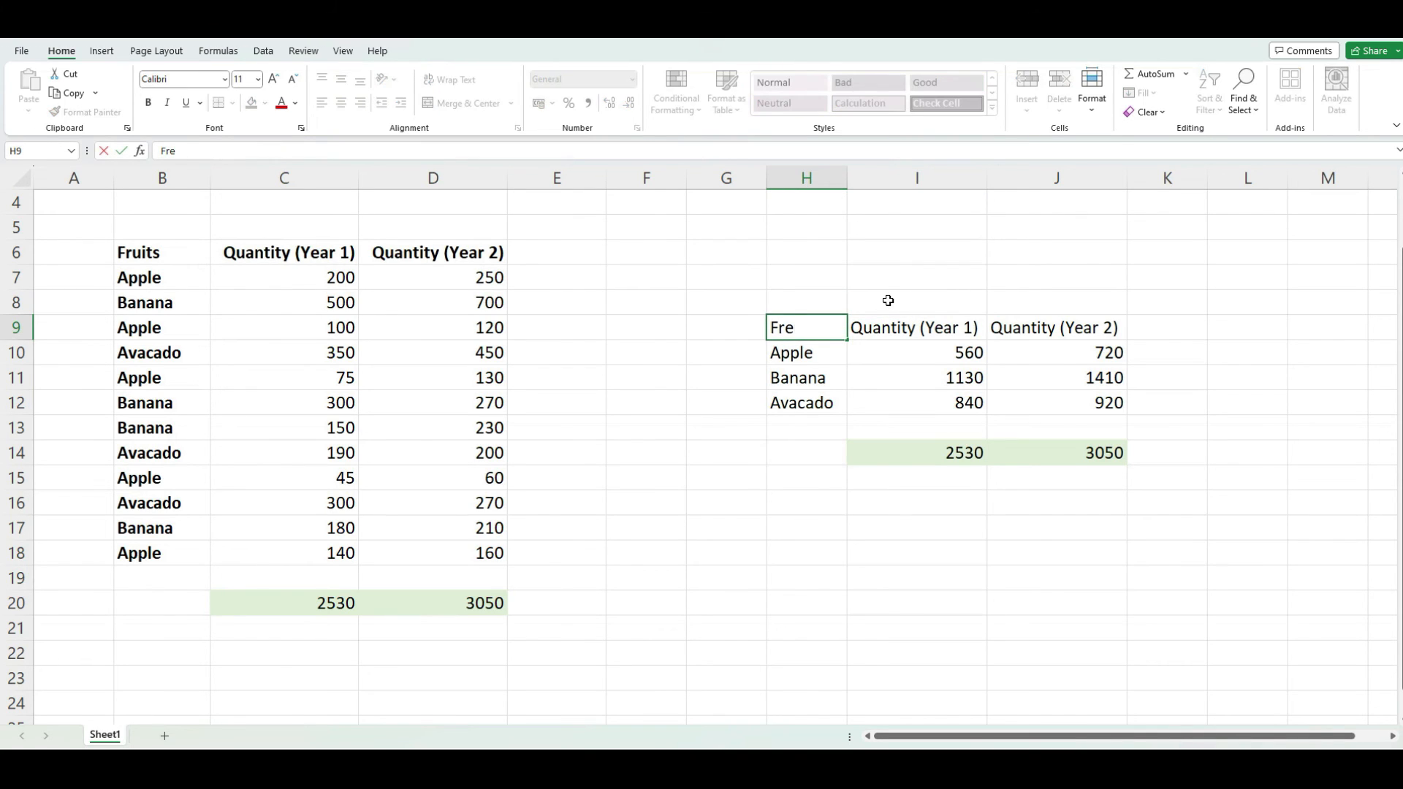
pyautogui.write('ruit')
pyautogui.press('Return')
pyautogui.press('Up')
# Insert the recommended Clustered Column chart from the summary range H9:J12.
pyautogui.moveTo(809, 327); pyautogui.dragTo(1033, 394)
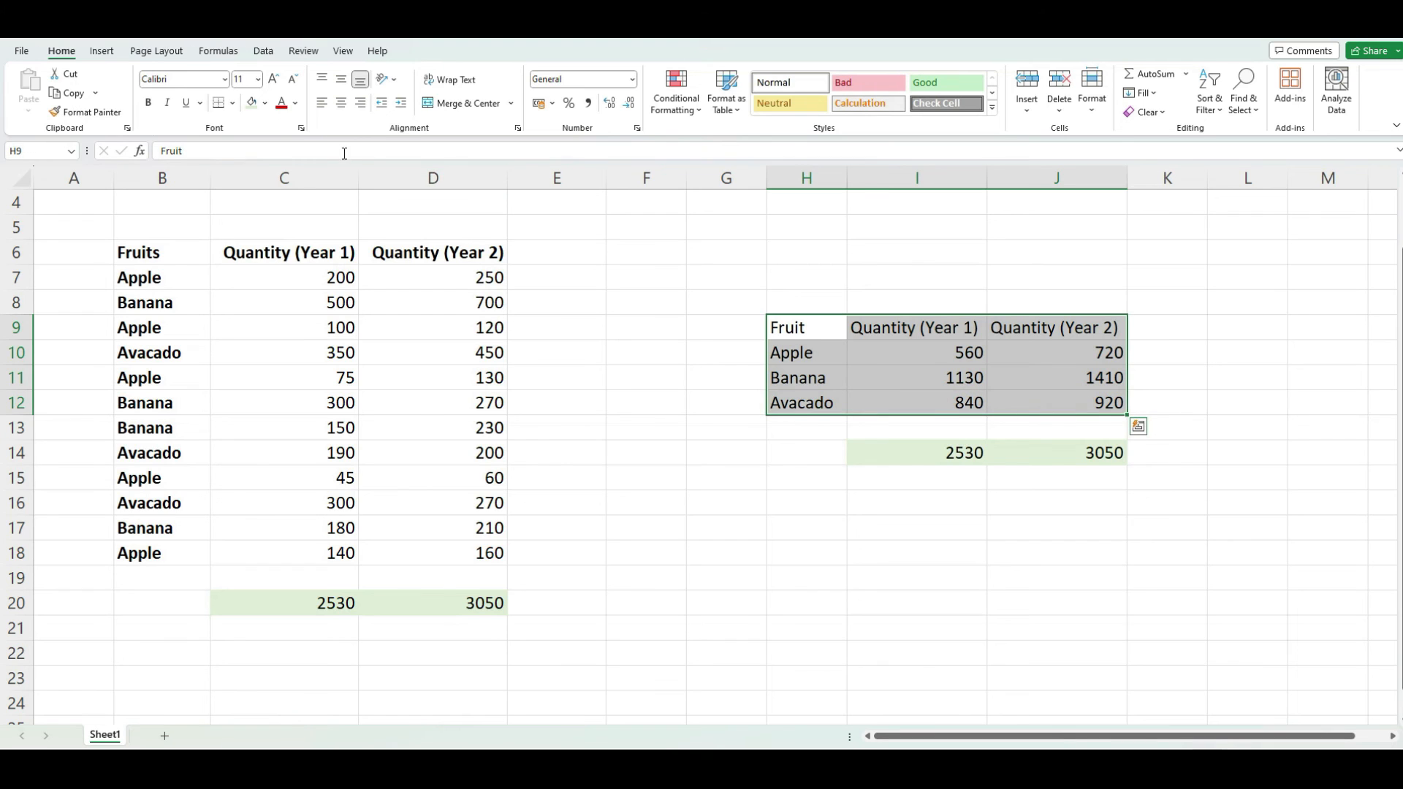
pyautogui.click(102, 51)
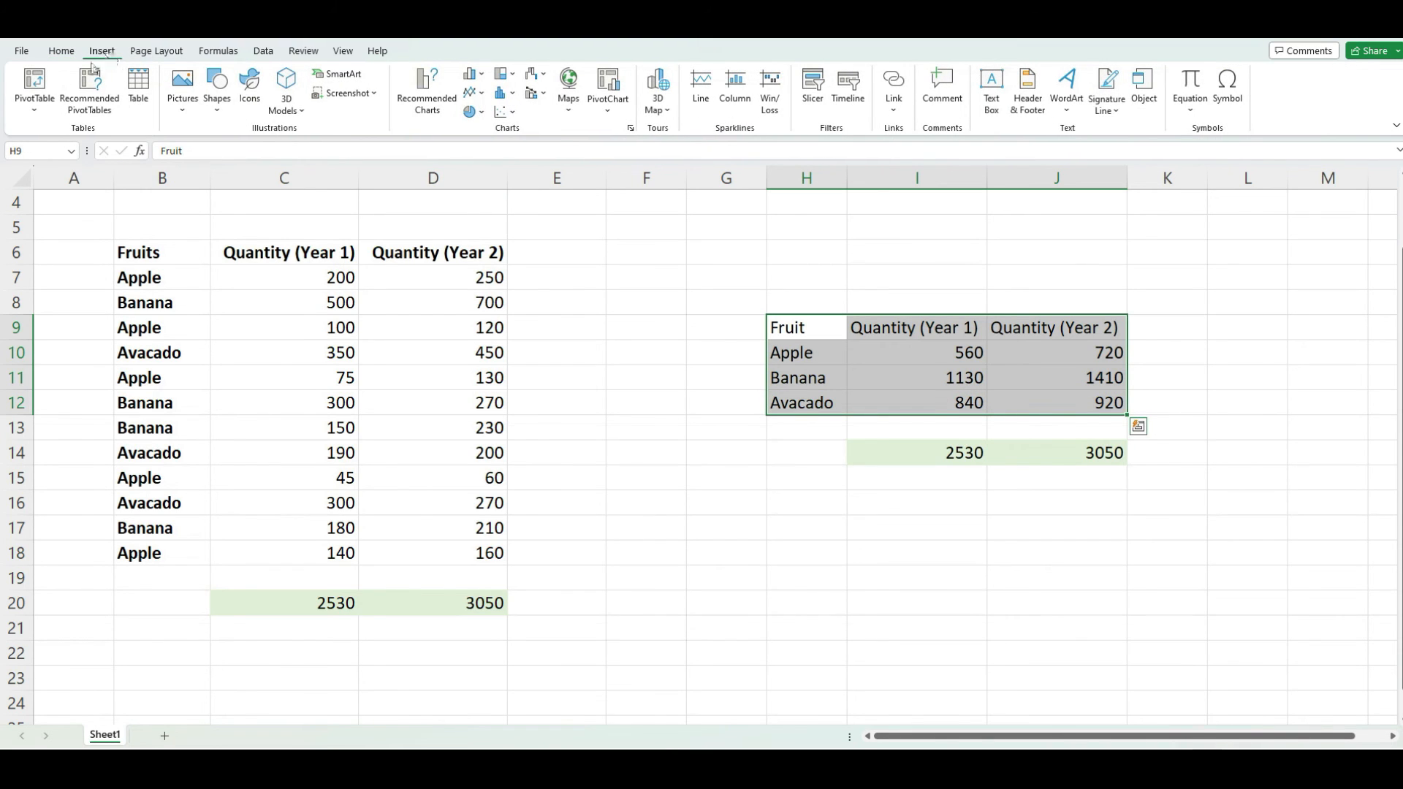
pyautogui.click(425, 99)
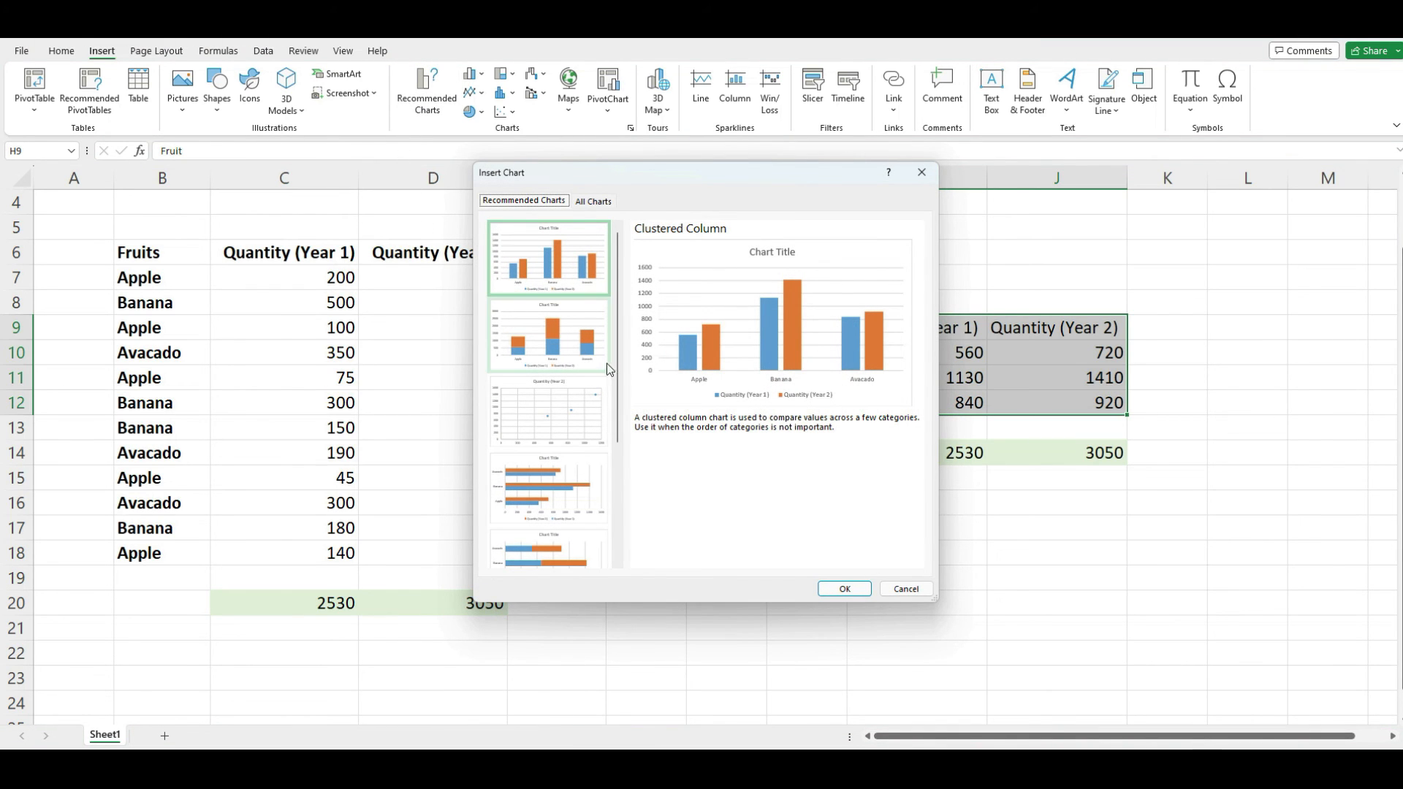
pyautogui.click(845, 589)
pyautogui.moveTo(763, 318); pyautogui.dragTo(722, 337)
pyautogui.moveTo(814, 292); pyautogui.dragTo(829, 291)
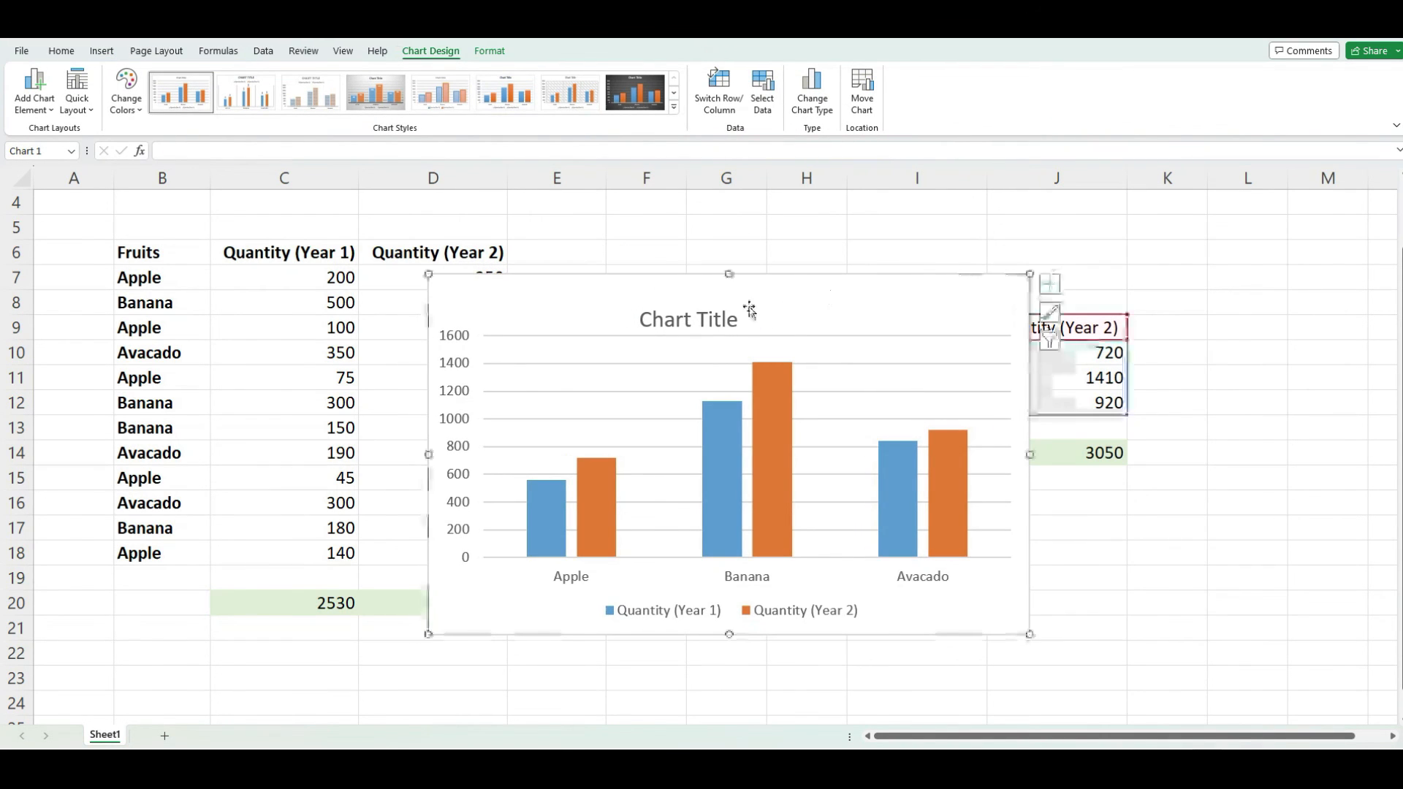
# Reposition the chart title above the plot and change its text to "Fruit per year".
pyautogui.click(727, 319)
pyautogui.moveTo(728, 303); pyautogui.dragTo(784, 283)
pyautogui.click(738, 303)
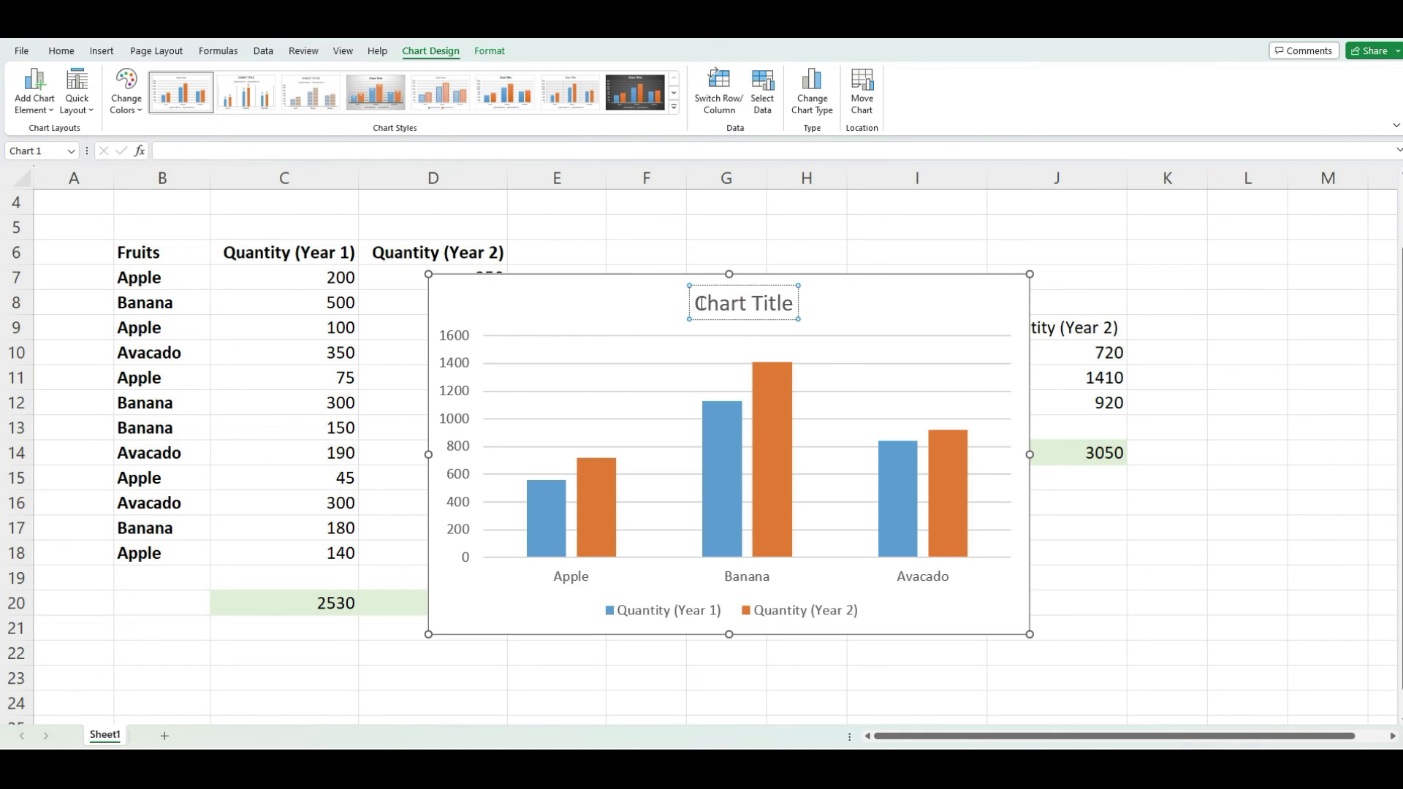
pyautogui.moveTo(700, 302); pyautogui.dragTo(797, 304)
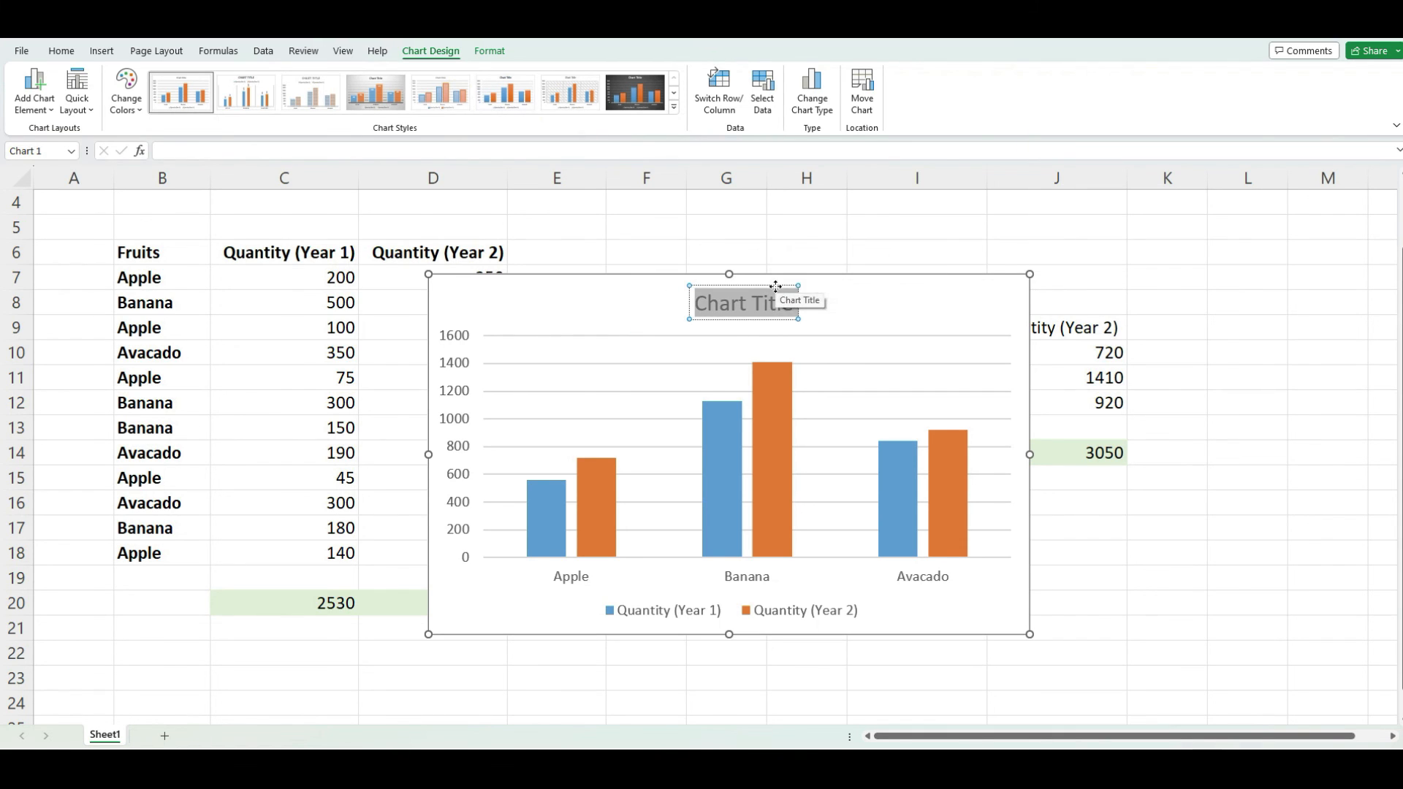
pyautogui.write('Fruit per yea')
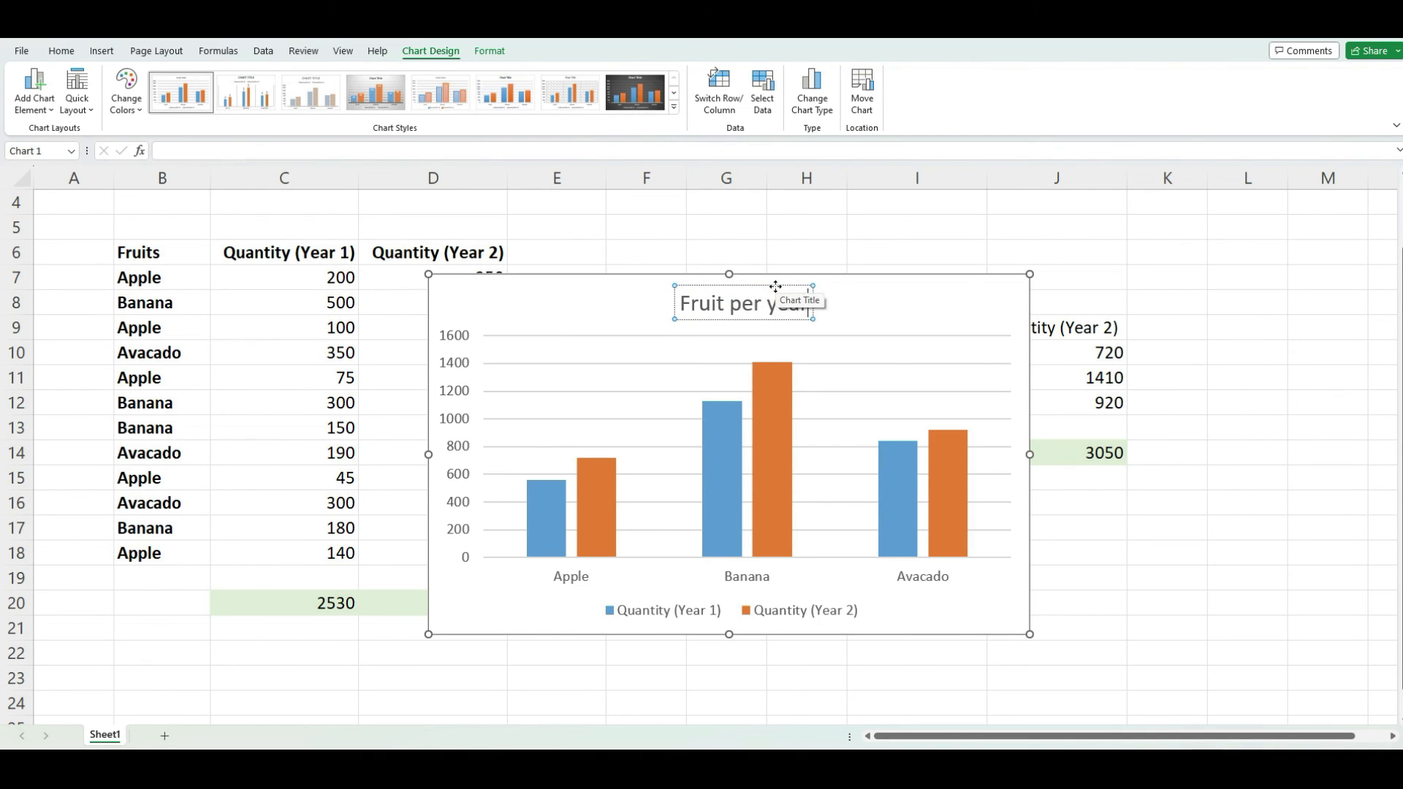
pyautogui.write('r')
pyautogui.click(1184, 301)
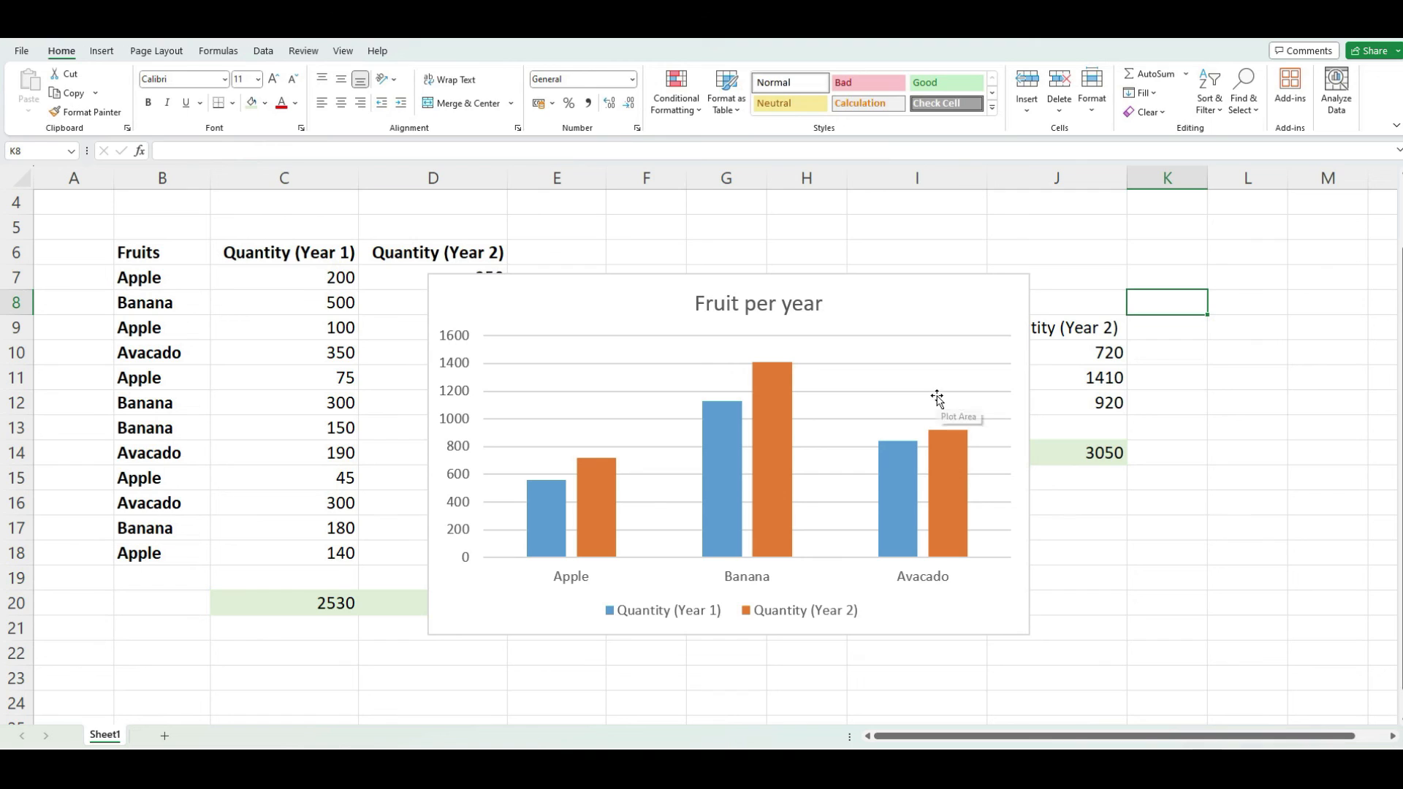
# Remove the horizontal gridlines from the Fruit per year chart.
pyautogui.click(940, 400)
pyautogui.click(930, 392)
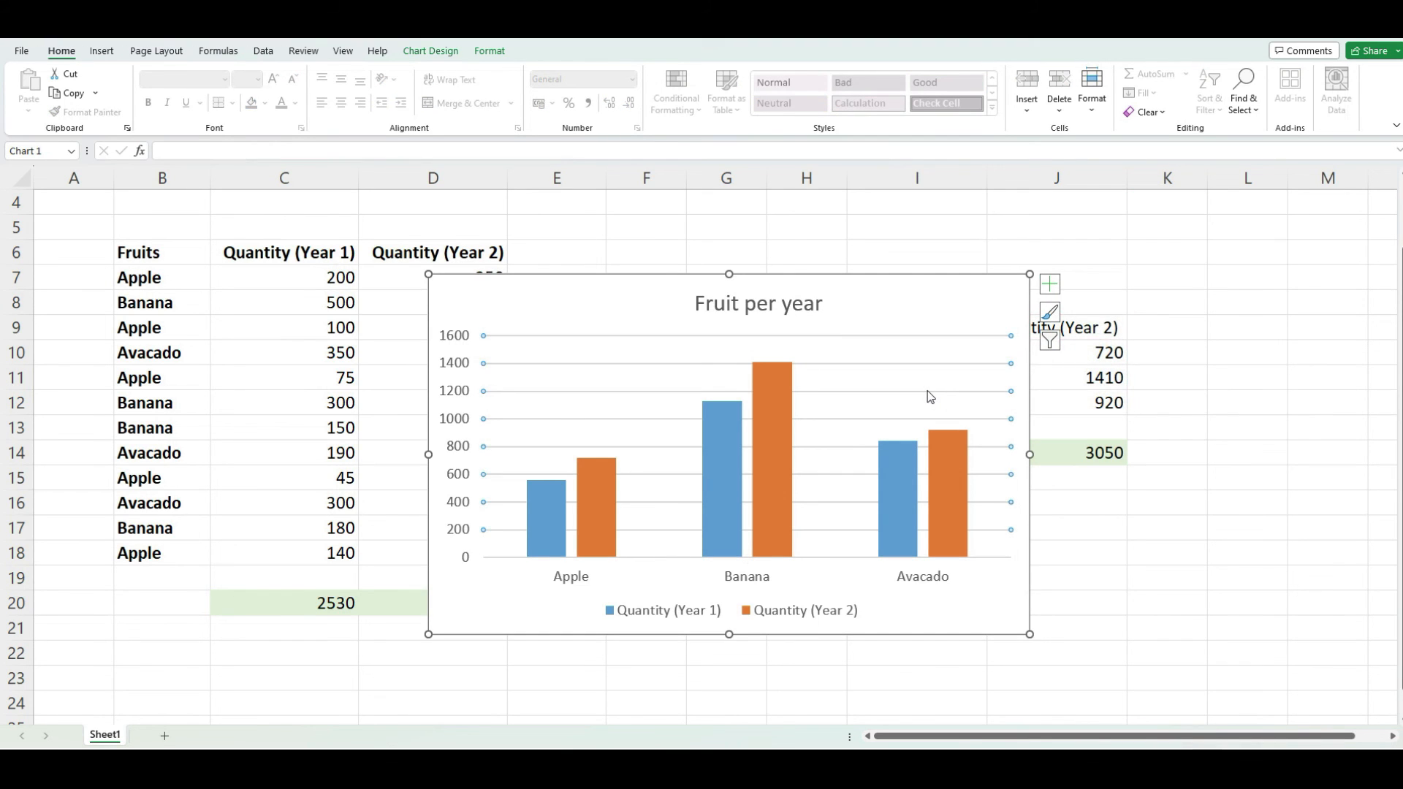
pyautogui.press('Escape')
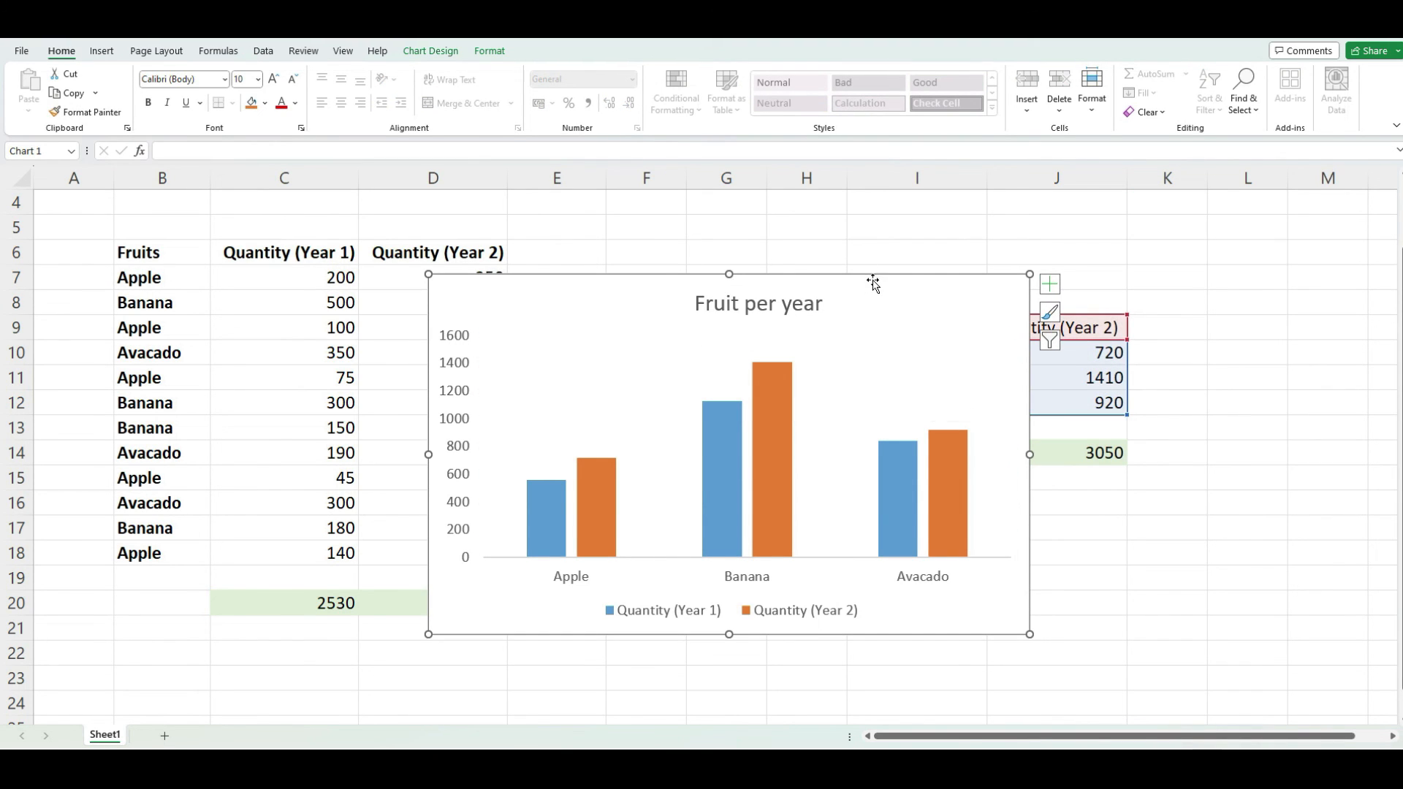
# Move the chart beside the source data so that it covers the summary table in columns H to J.
pyautogui.moveTo(873, 276); pyautogui.dragTo(1118, 247)
pyautogui.moveTo(852, 252); pyautogui.dragTo(788, 246)
pyautogui.click(1297, 232)
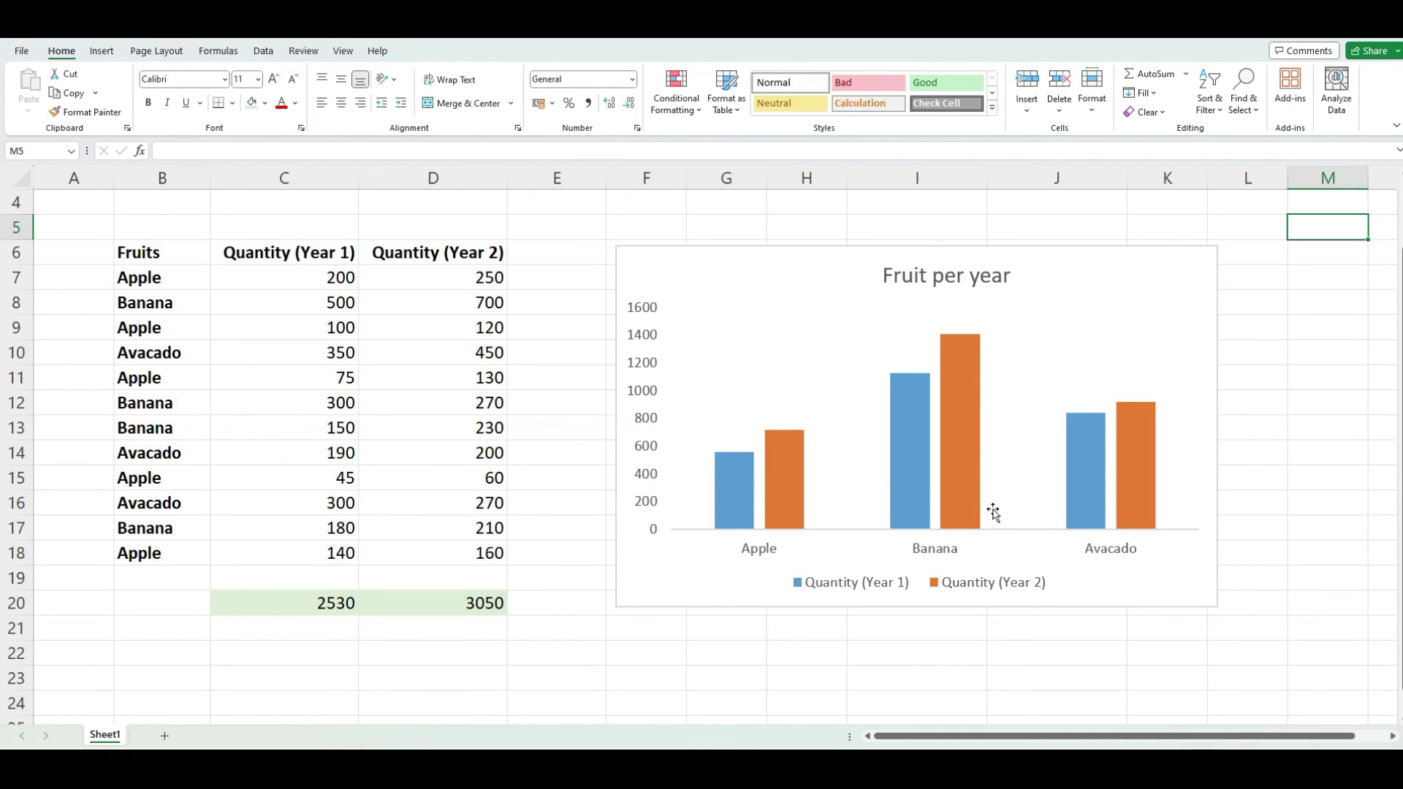
# Set the Year 1 Banana quantity in C13 to 600.
pyautogui.click(337, 431)
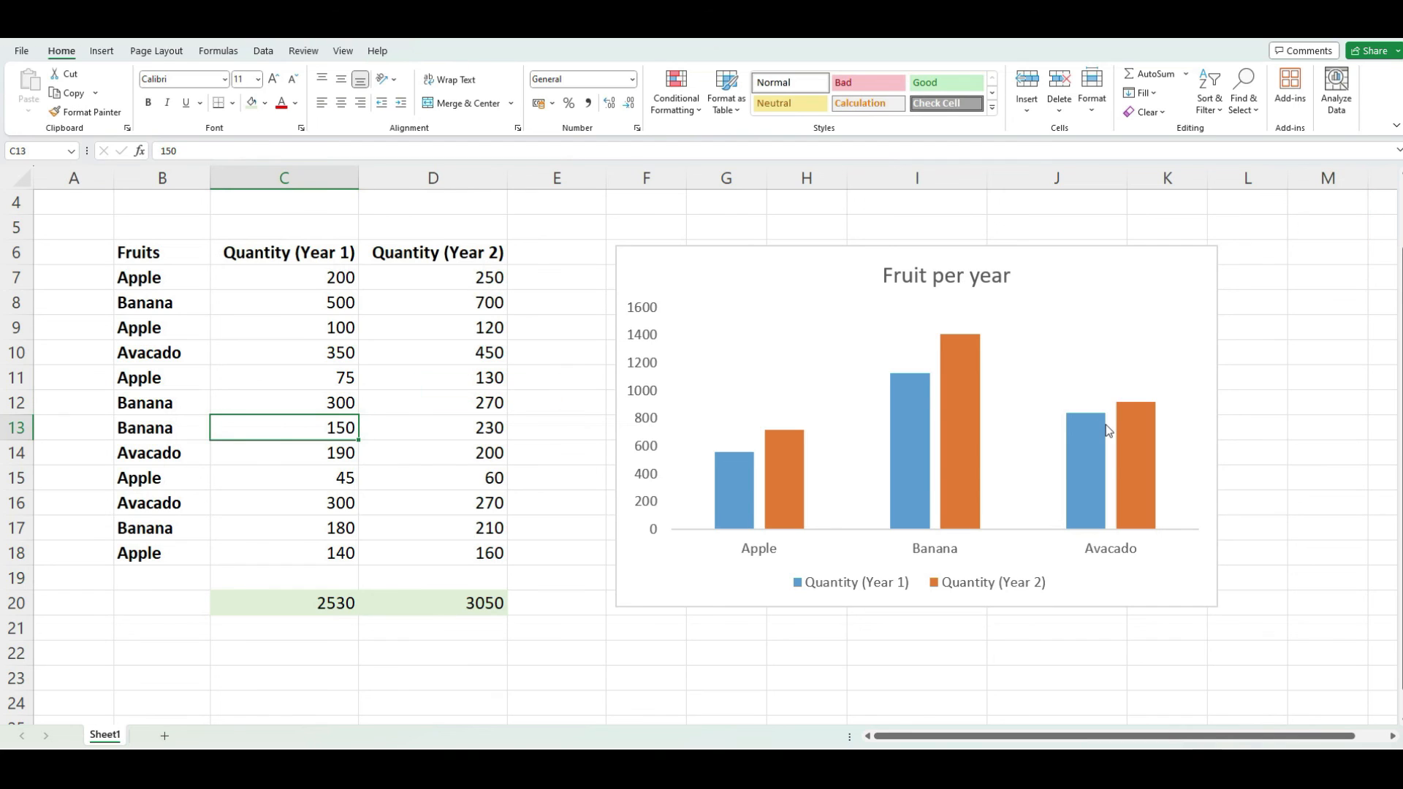
pyautogui.moveTo(1107, 430)
pyautogui.write('600')
pyautogui.press('Return')
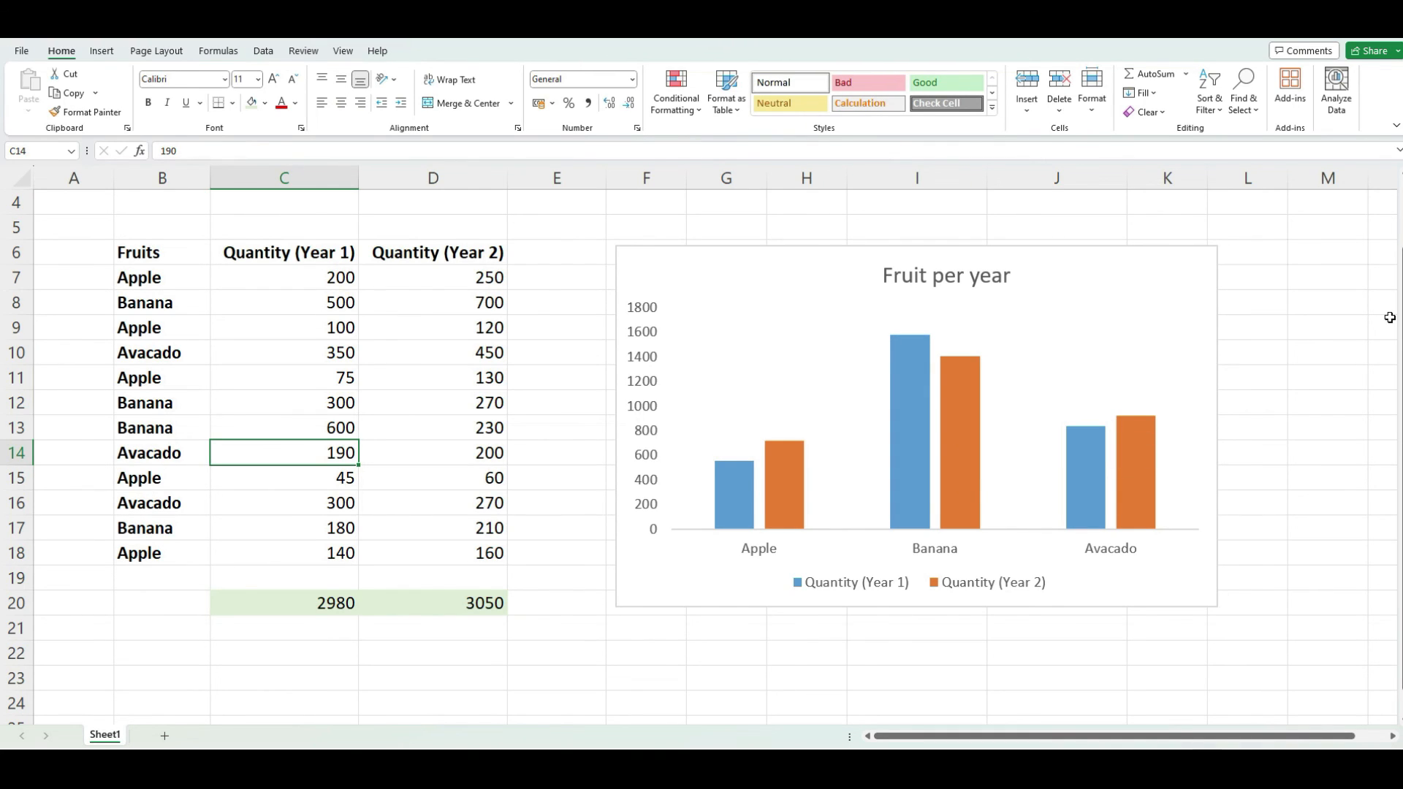
# Set the Year 2 Apple quantity in D9 to 800.
pyautogui.click(476, 328)
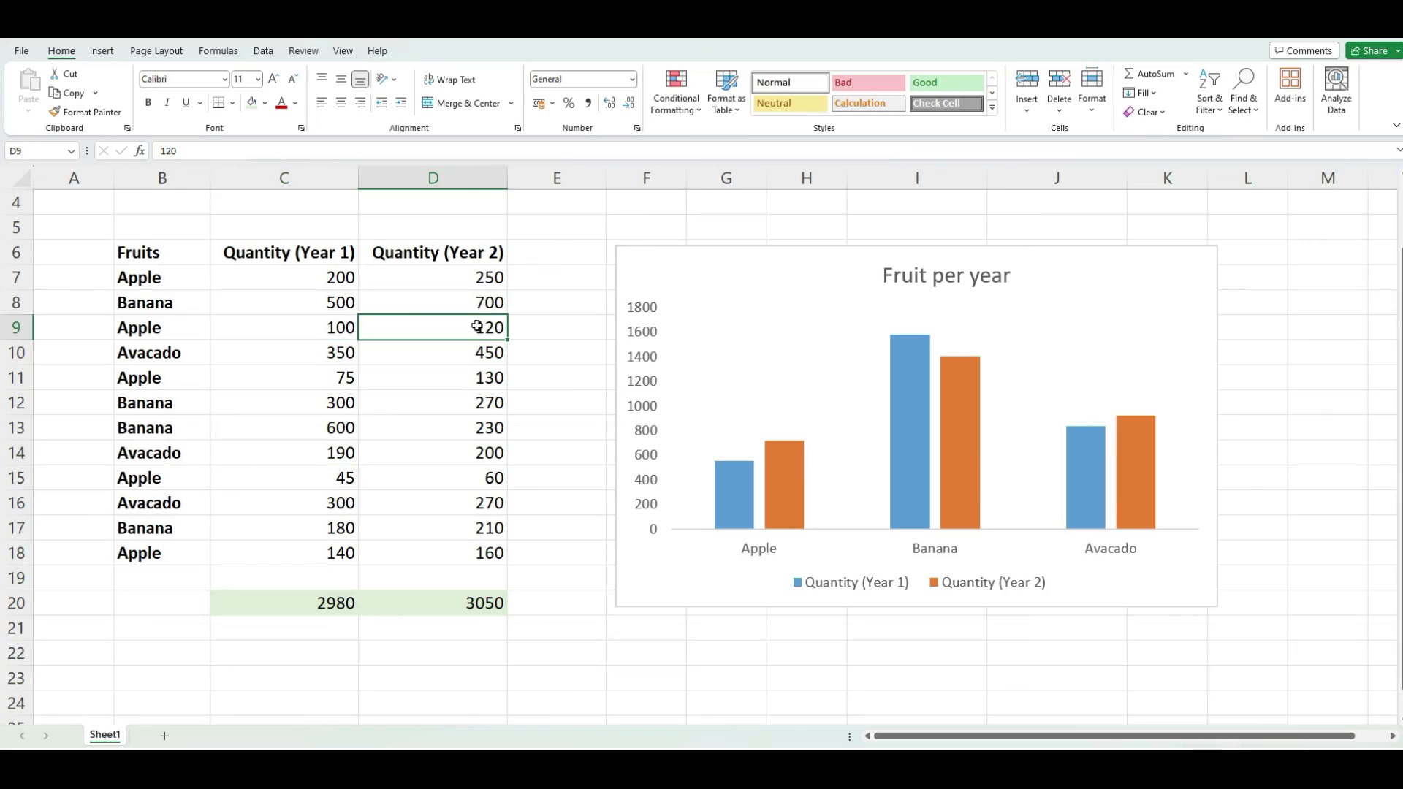
pyautogui.write('800')
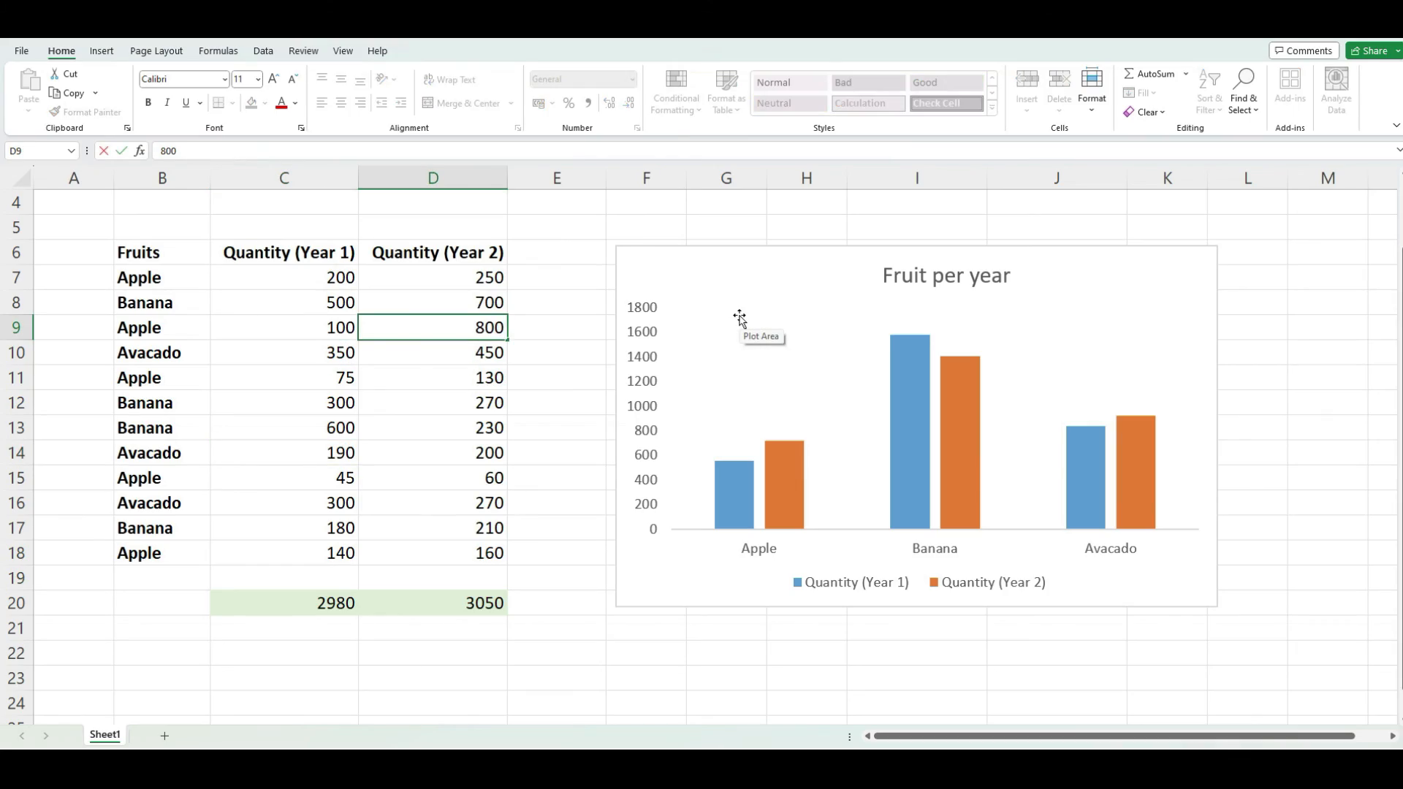
pyautogui.press('Return')
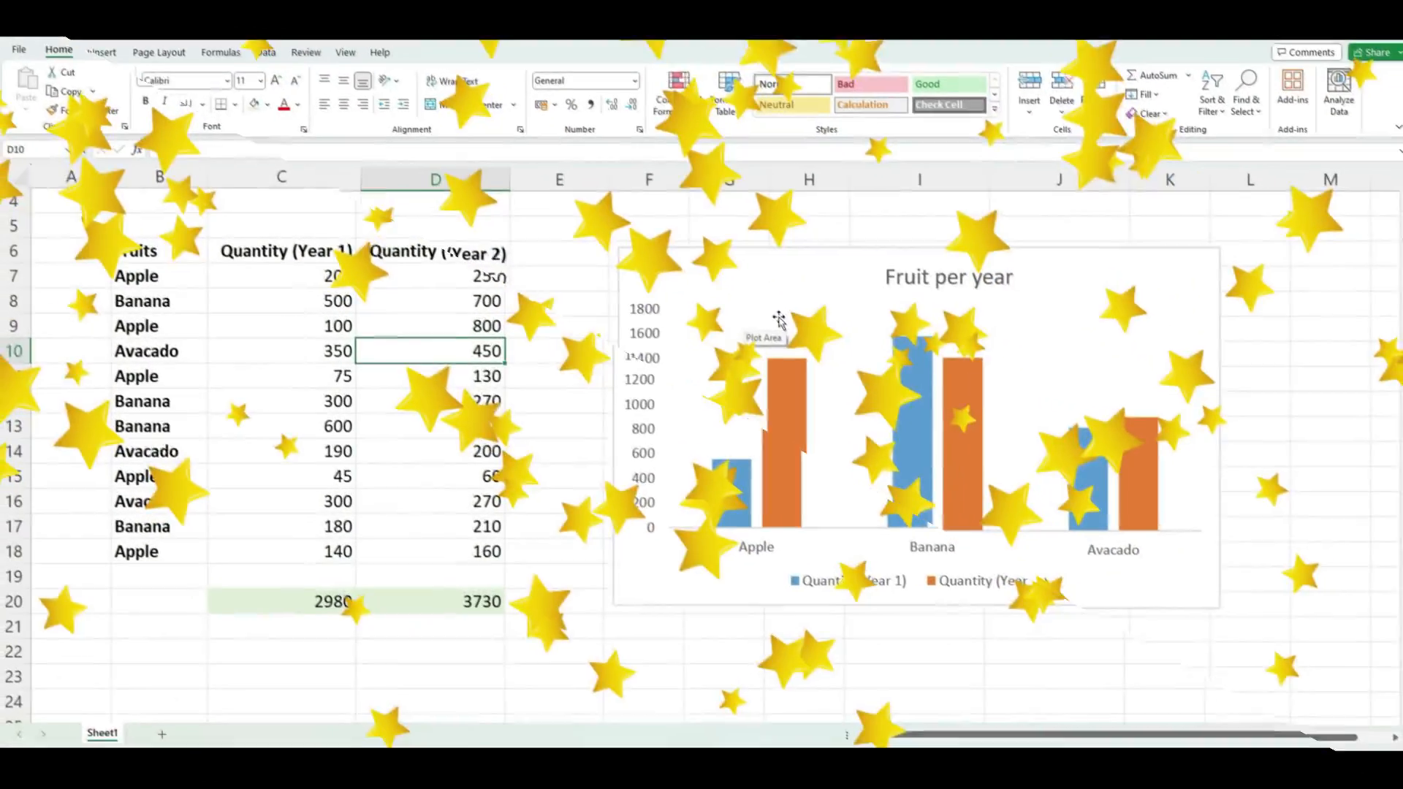